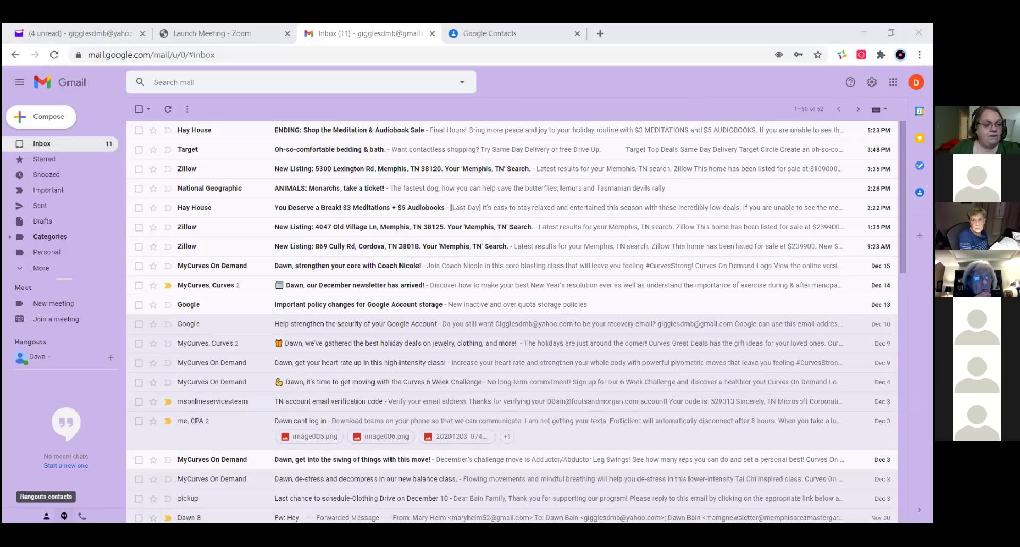
# - Cycle the Hangouts panel through contacts, recent chats and phone calls to show the dialer
pyautogui.click(47, 516)
pyautogui.click(64, 516)
pyautogui.click(81, 516)
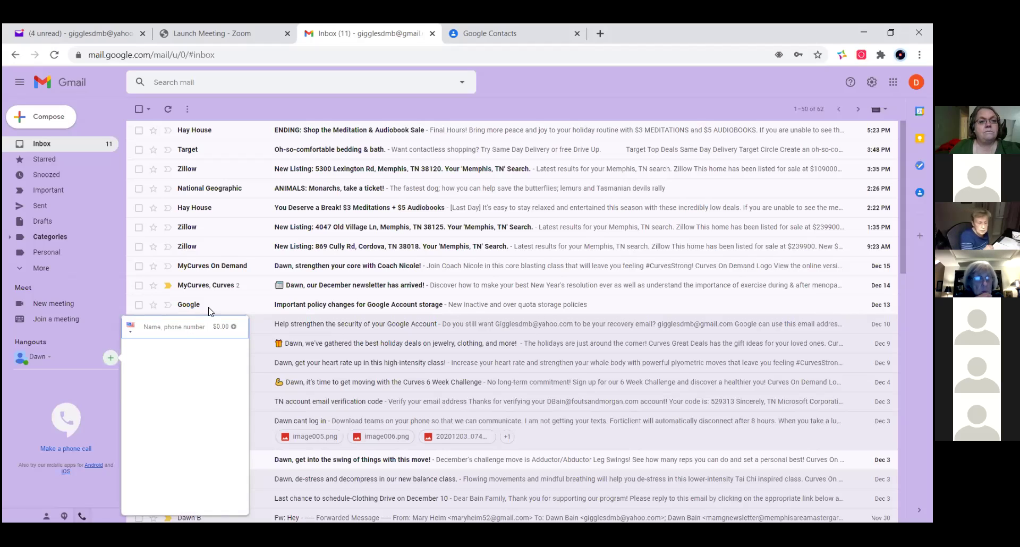
# - Open the Google Voice calling credit signup, close it, and bring up Gmail's quick settings
pyautogui.click(234, 327)
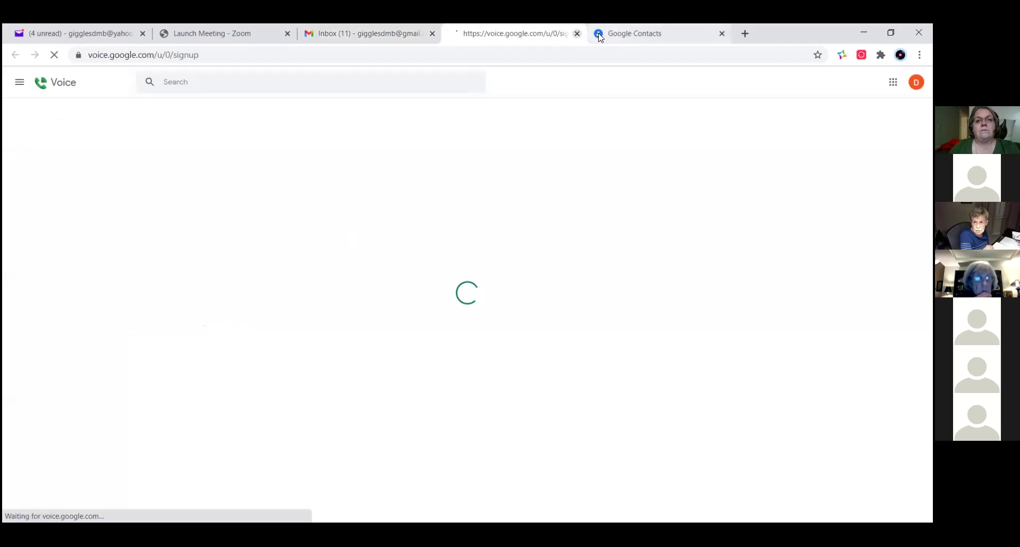
pyautogui.click(575, 33)
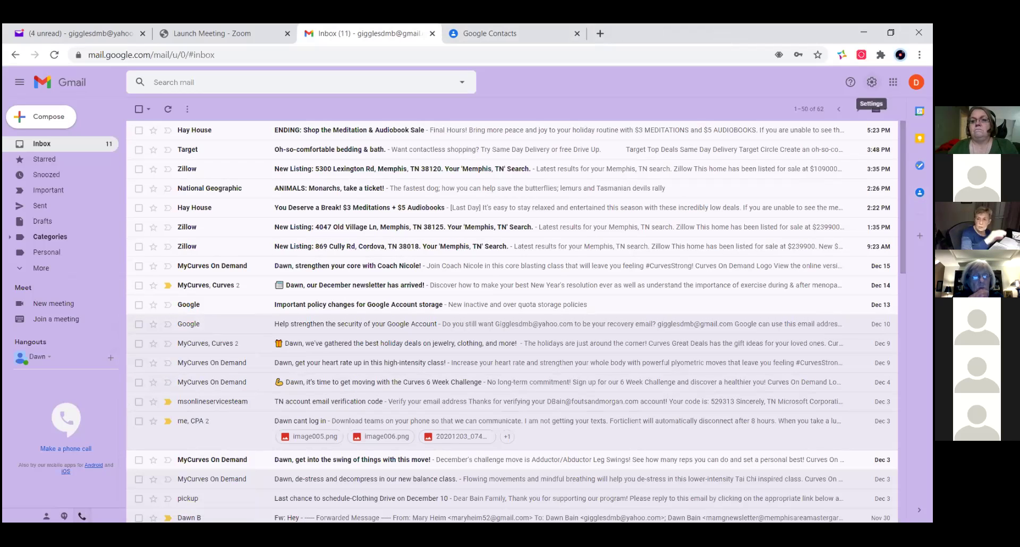
pyautogui.click(872, 82)
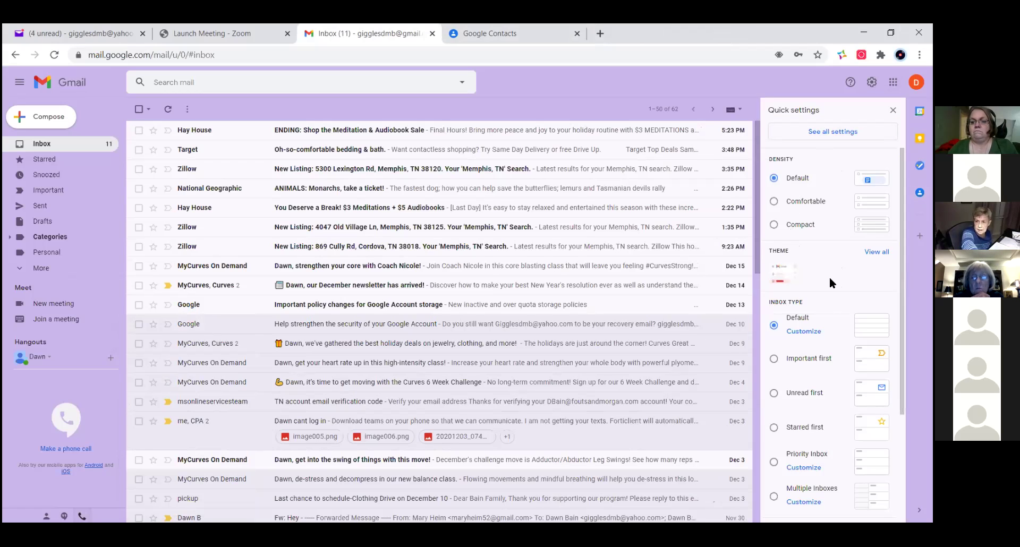
pyautogui.scroll(-1, 830, 276)
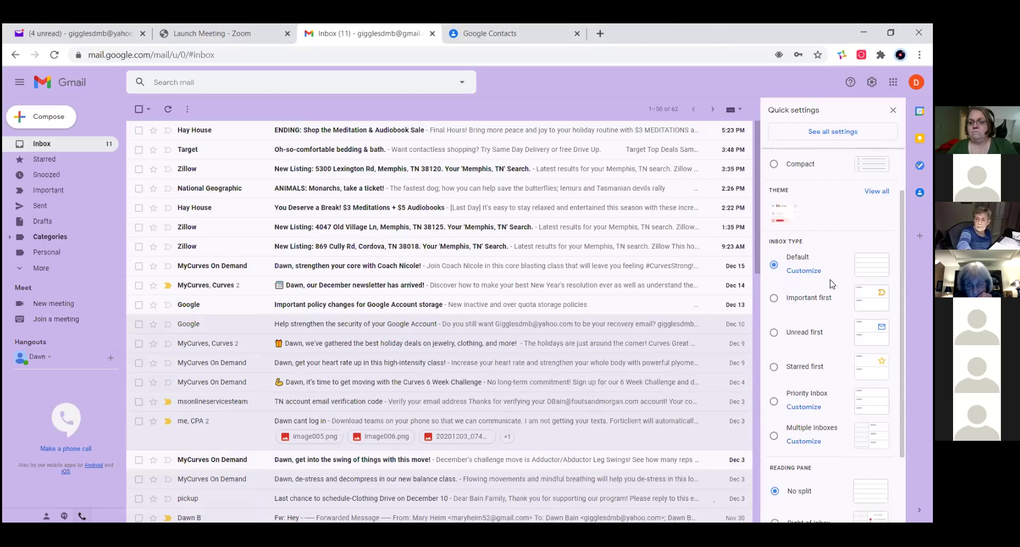
pyautogui.scroll(-1, 832, 283)
pyautogui.scroll(-1, 832, 284)
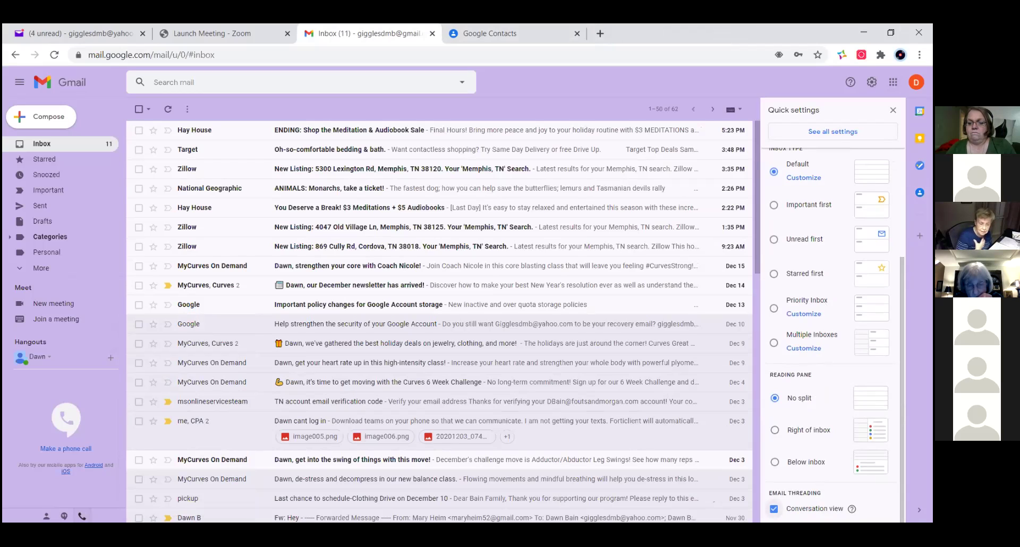
pyautogui.scroll(3, 832, 284)
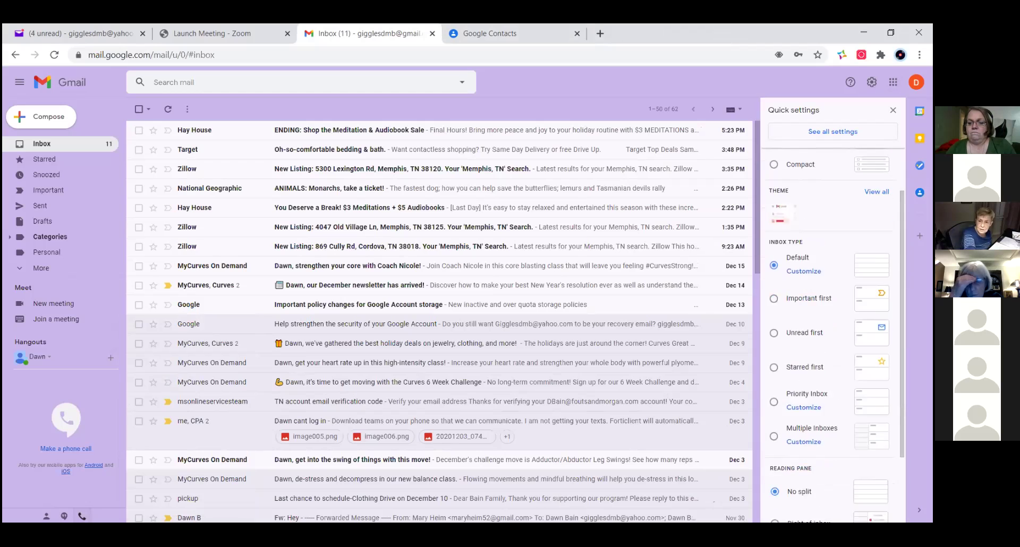
pyautogui.scroll(2, 830, 480)
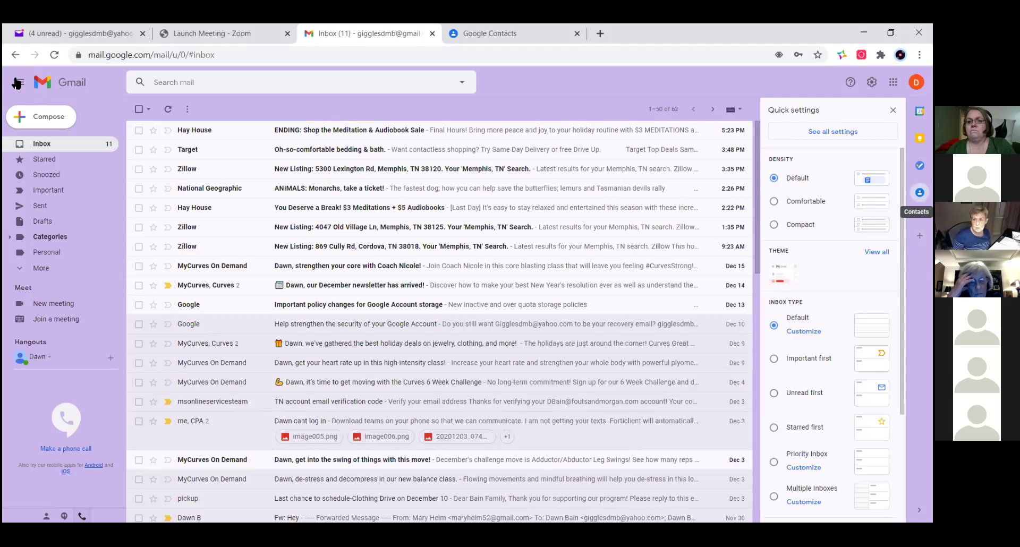
pyautogui.click(920, 193)
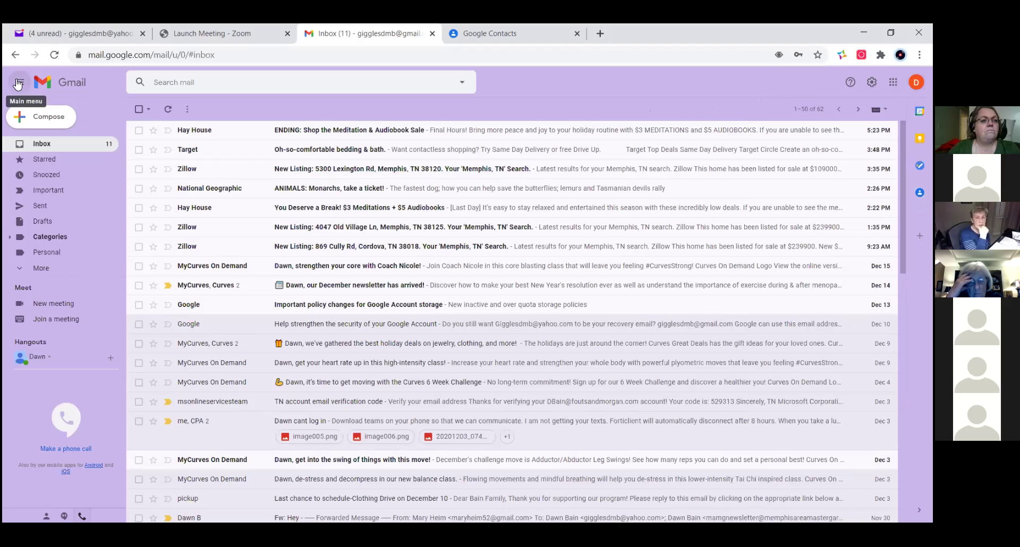
pyautogui.click(17, 84)
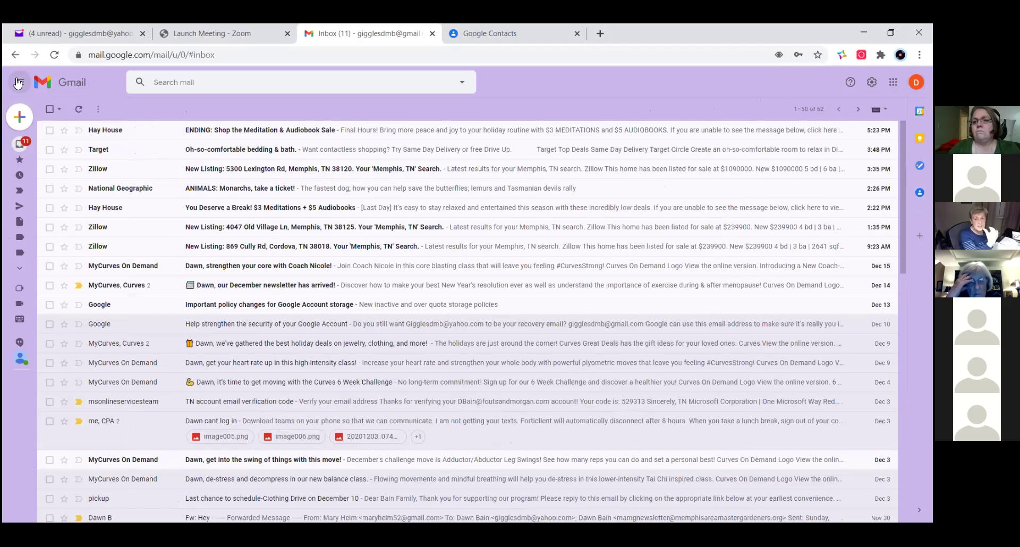
pyautogui.click(18, 83)
pyautogui.click(18, 83)
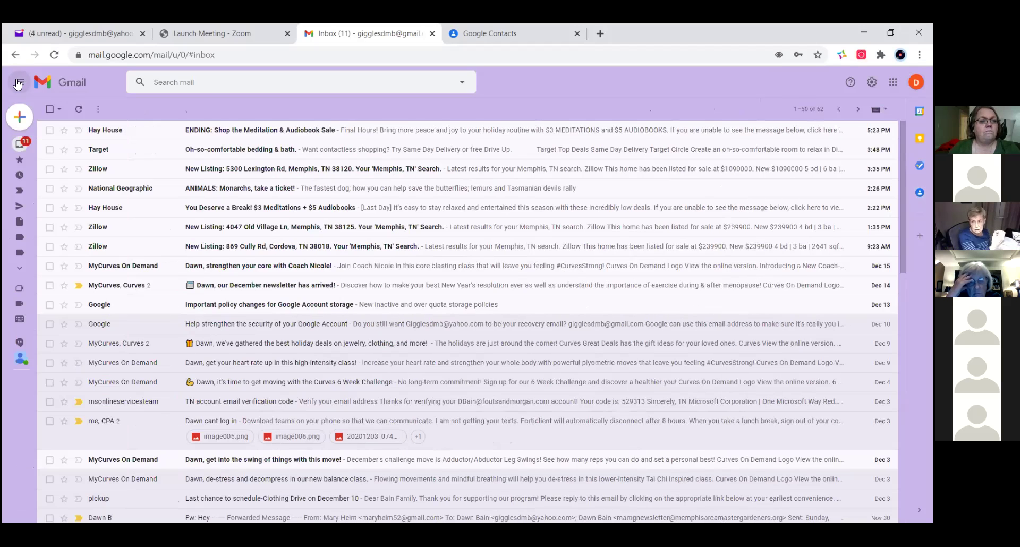
pyautogui.click(17, 83)
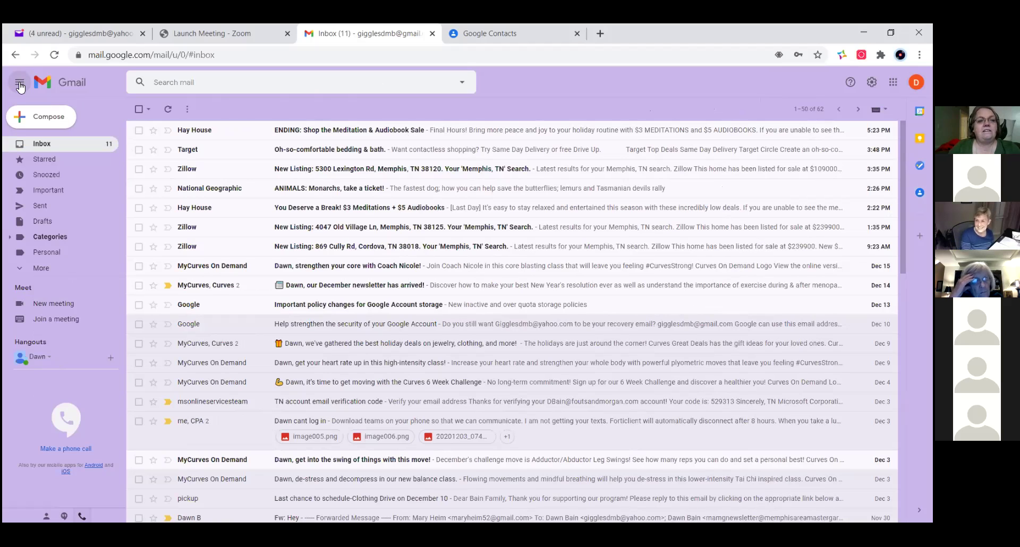
pyautogui.click(20, 85)
pyautogui.click(19, 85)
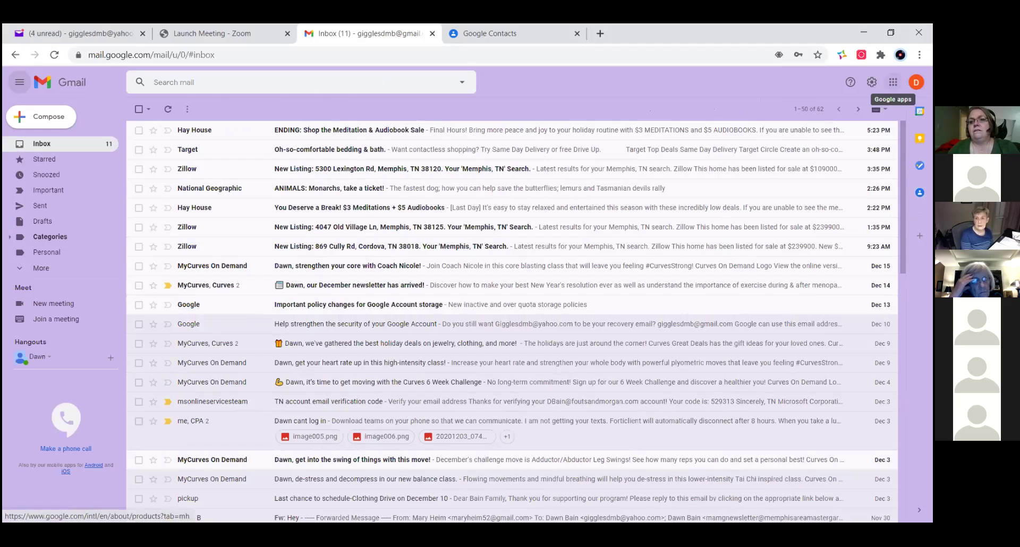
# - Open the Google apps grid, scroll through it, and close it
pyautogui.click(893, 82)
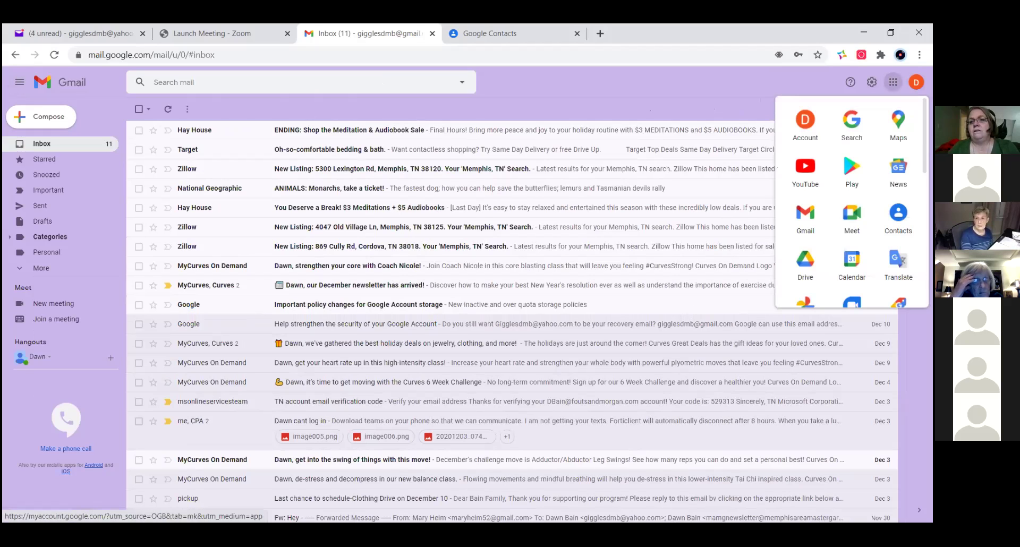
pyautogui.scroll(-5, 852, 202)
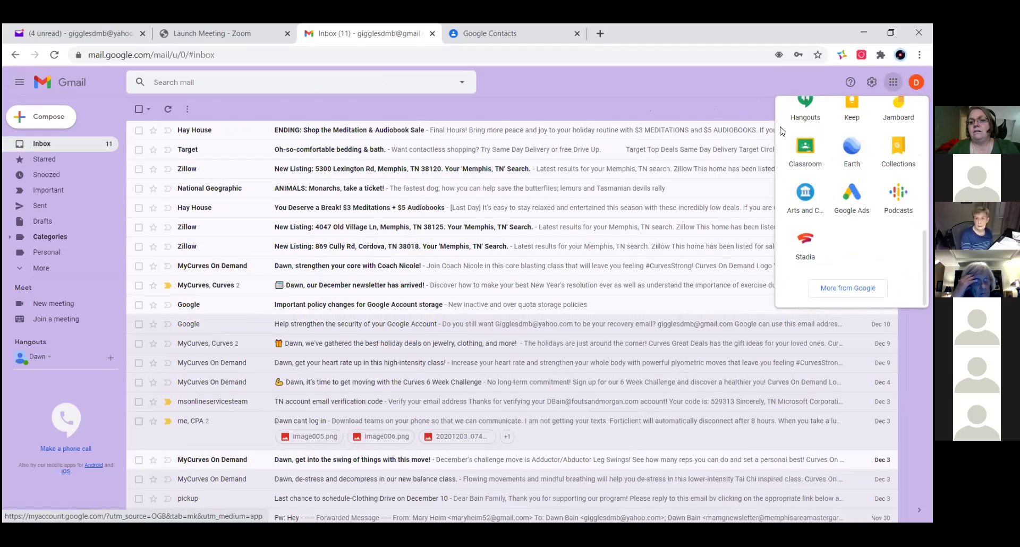
pyautogui.click(752, 107)
# - Reopen quick settings and scroll down to the Inbox type and Reading pane sections
pyautogui.click(872, 81)
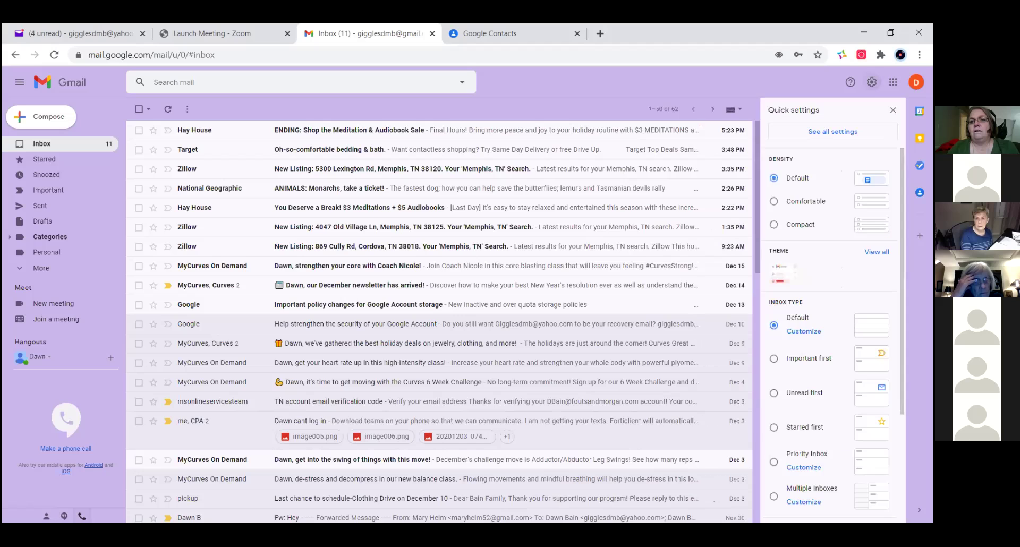
pyautogui.scroll(-3, 832, 335)
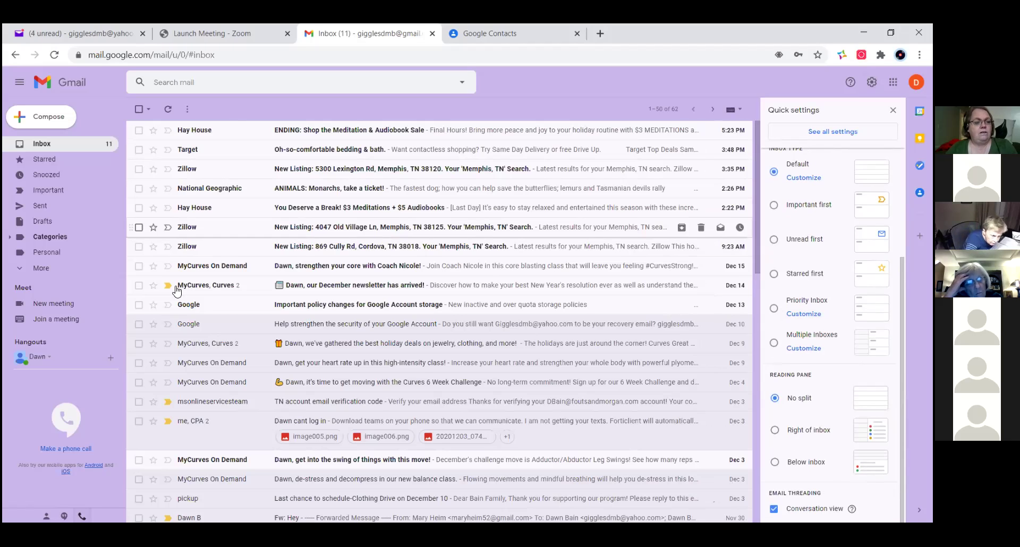
pyautogui.scroll(-1, 567, 405)
pyautogui.scroll(-10, 567, 405)
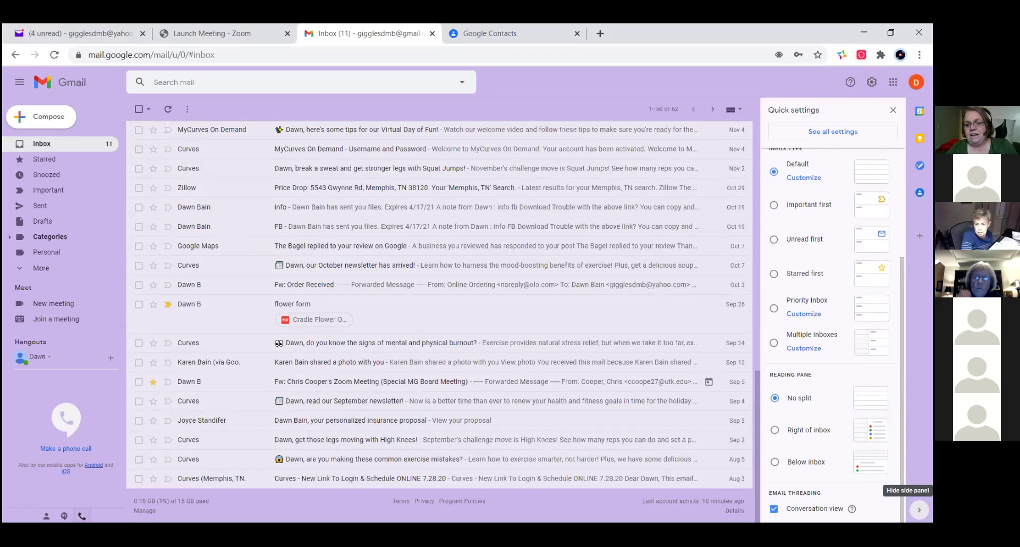
# - Hide and reshow the side apps panel, then close the quick settings panel
pyautogui.click(919, 510)
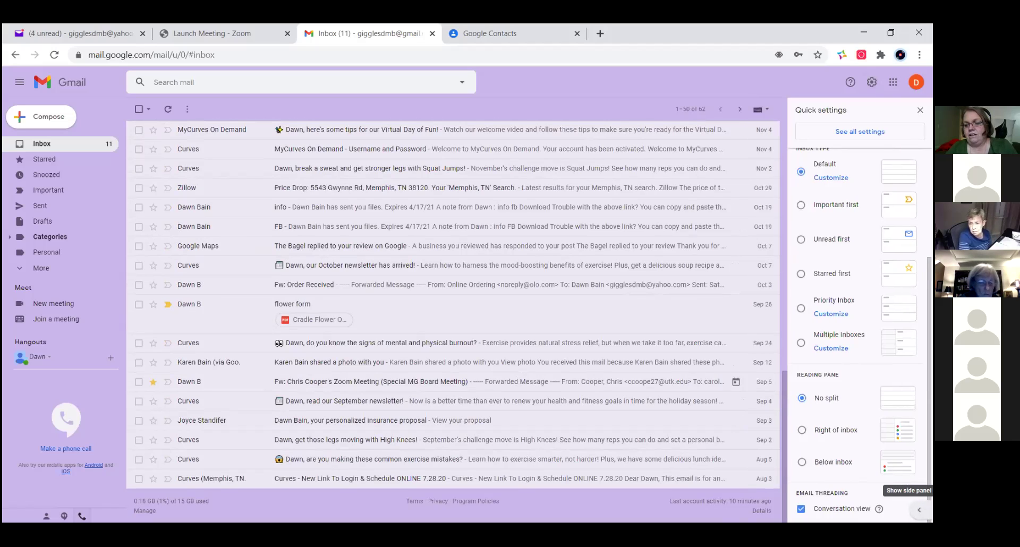
pyautogui.click(919, 510)
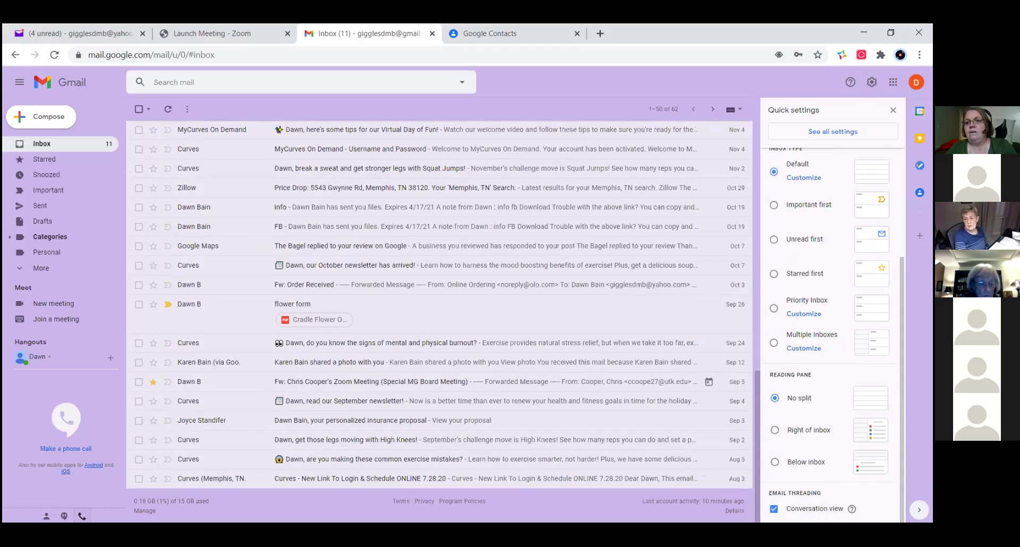
pyautogui.click(893, 110)
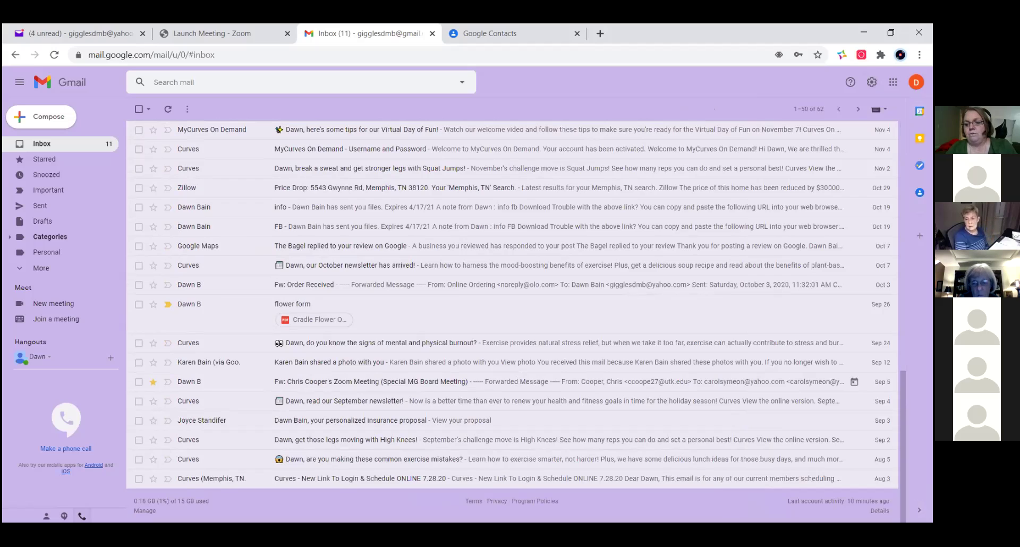
# - Toggle the side apps panel off and on repeatedly, leaving it shown
pyautogui.click(919, 510)
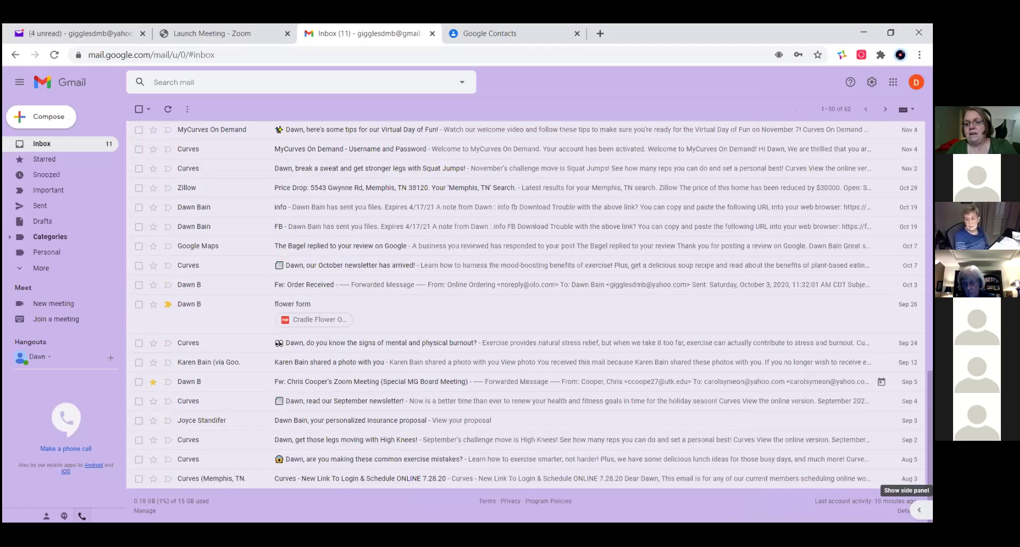
pyautogui.click(918, 510)
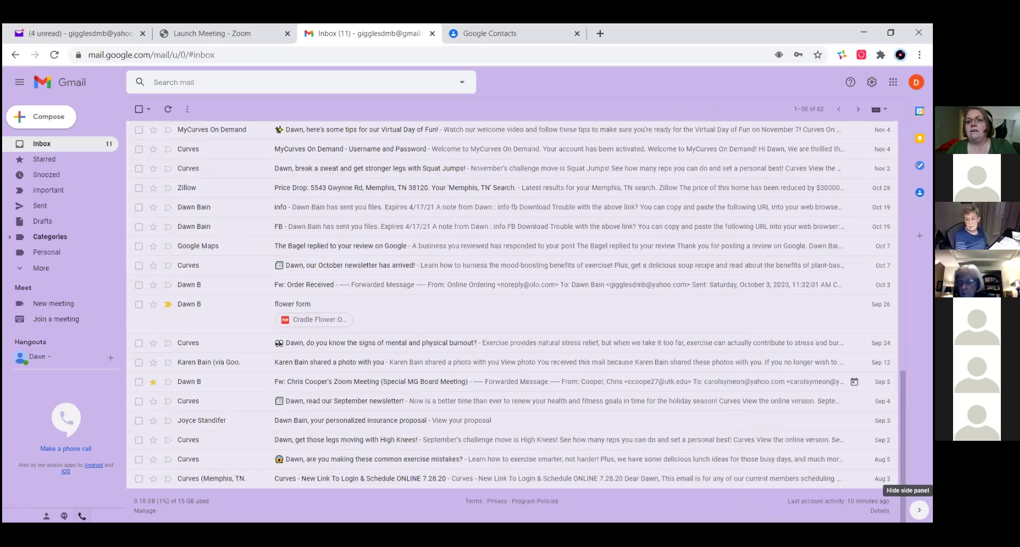
pyautogui.click(919, 510)
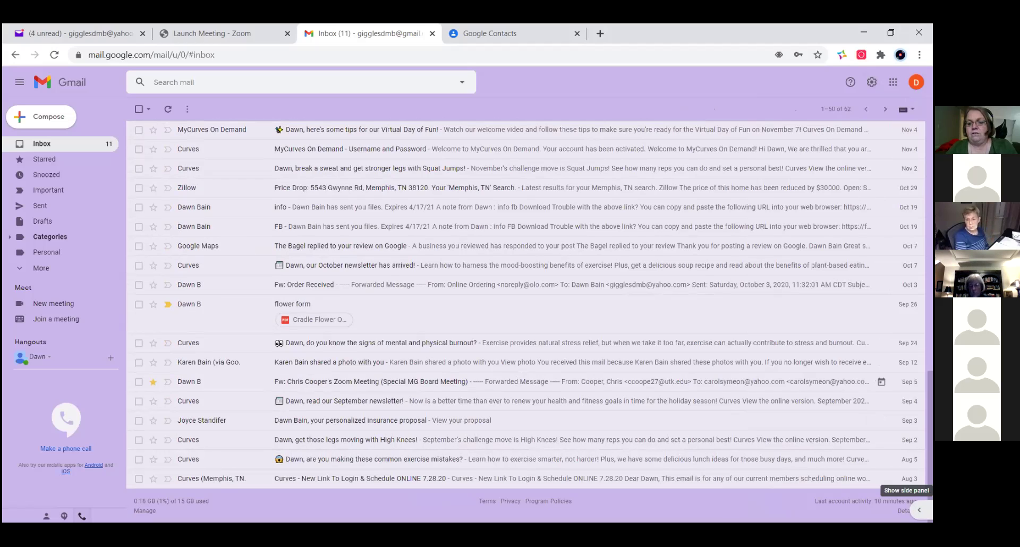
pyautogui.click(919, 510)
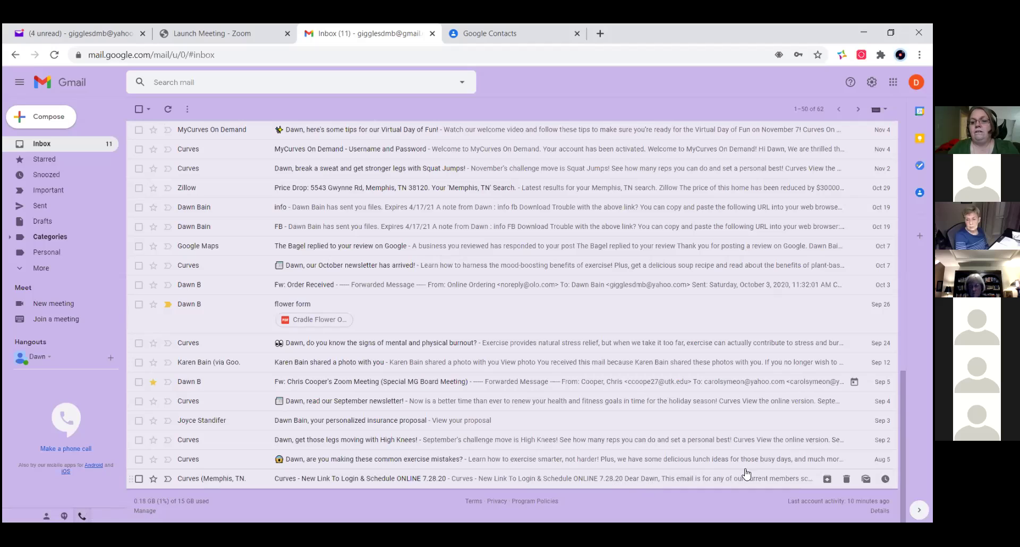
pyautogui.click(919, 510)
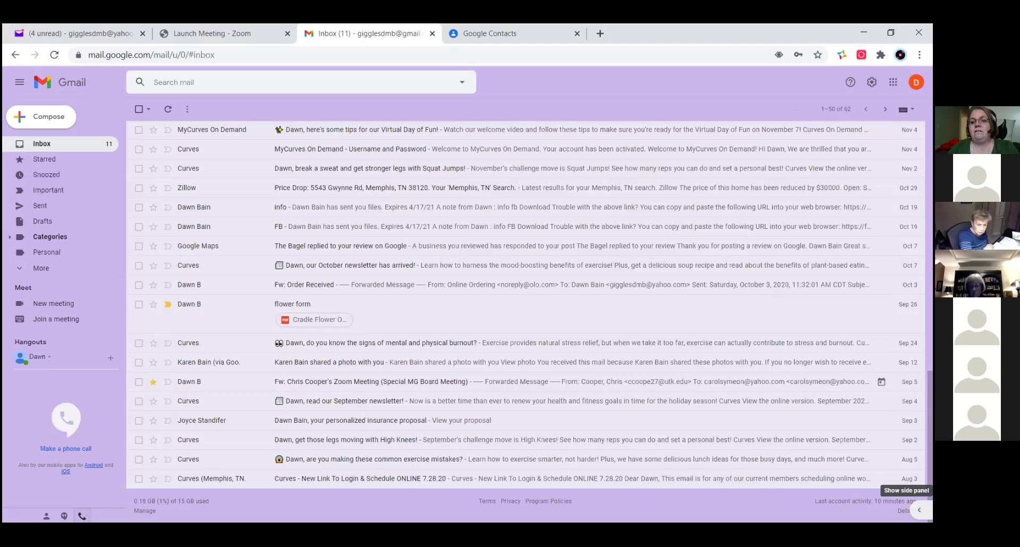
pyautogui.click(919, 510)
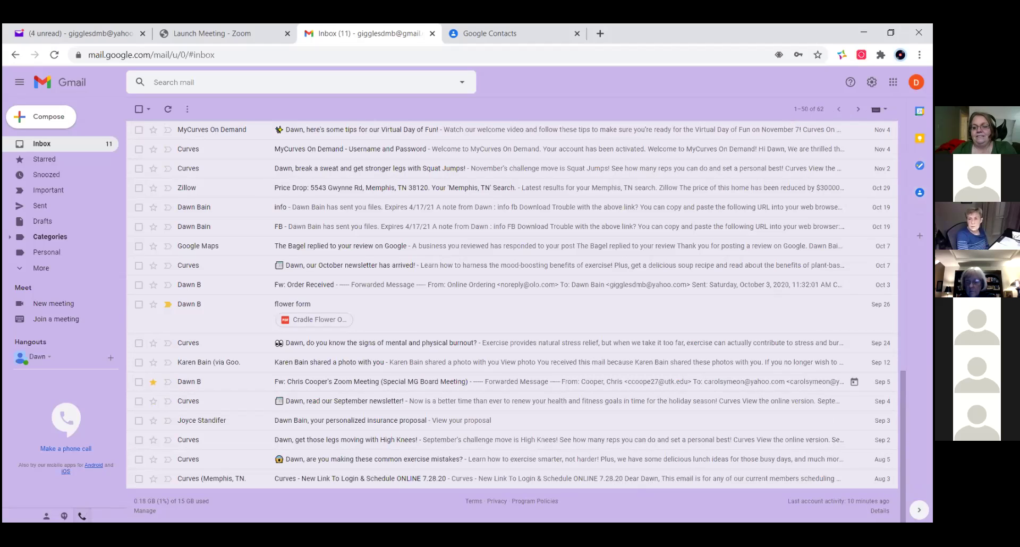
pyautogui.click(918, 509)
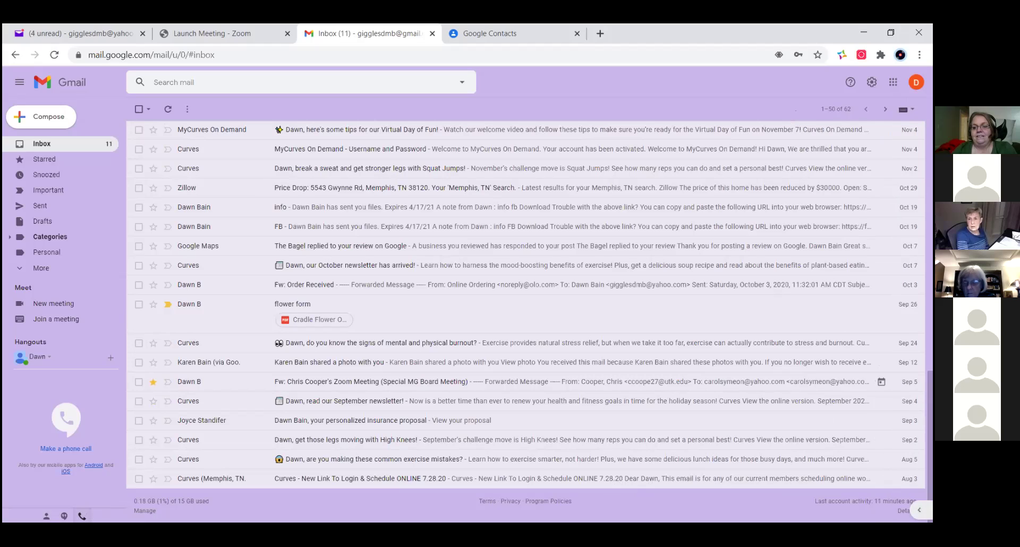
pyautogui.click(919, 510)
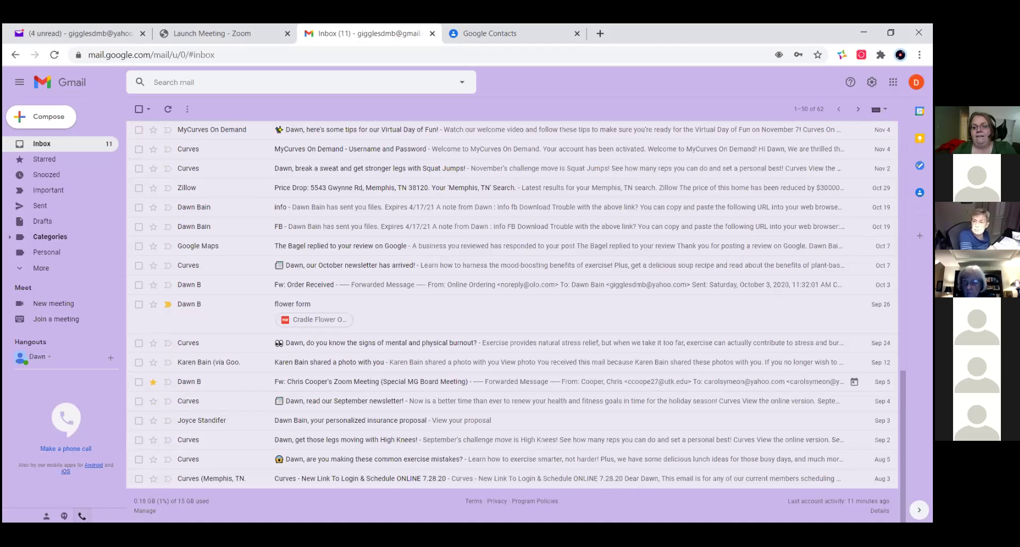
pyautogui.click(919, 510)
pyautogui.click(919, 510)
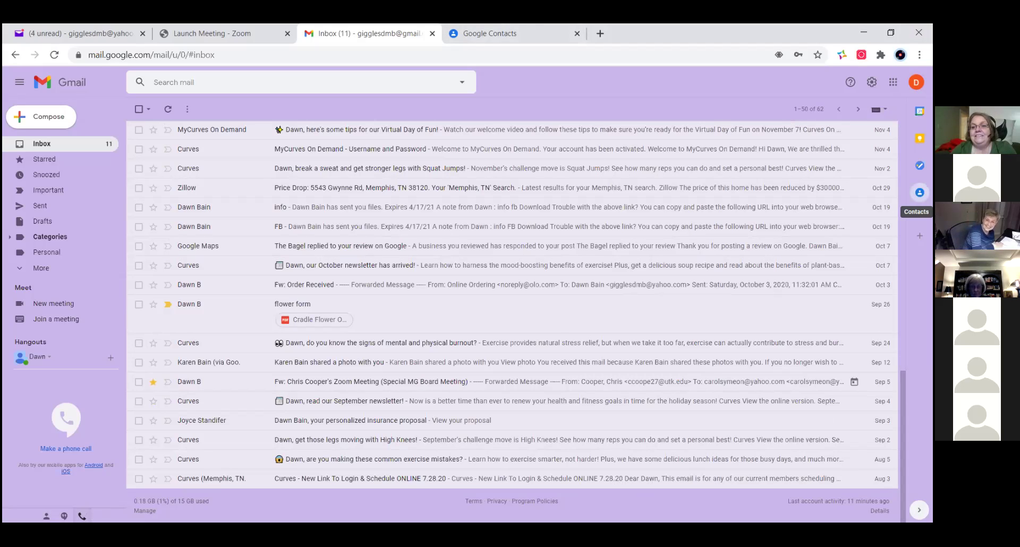
# - From Gmail's Contacts side panel, launch Google Contacts in a new tab via Get Started
pyautogui.click(919, 192)
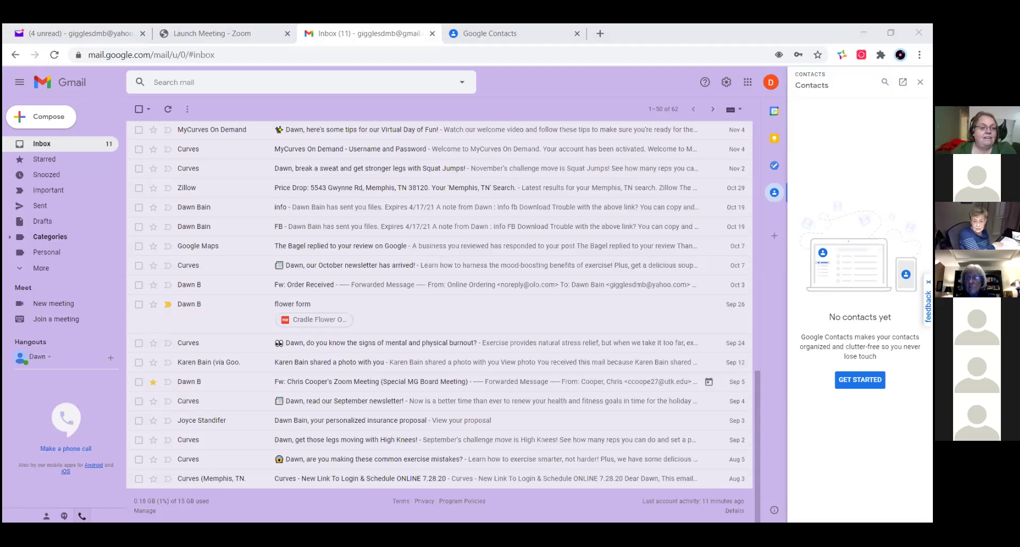
pyautogui.click(110, 360)
pyautogui.click(107, 366)
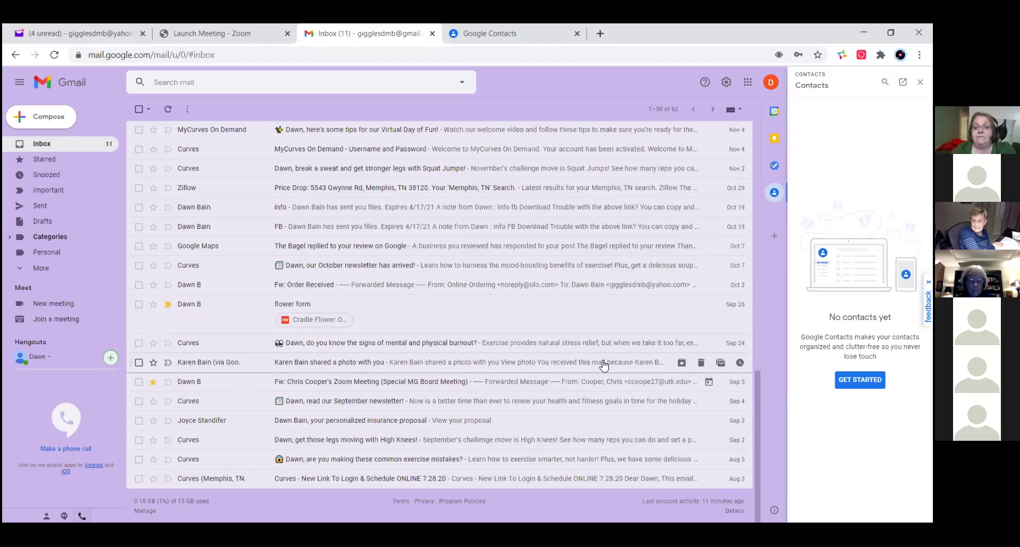
pyautogui.click(860, 379)
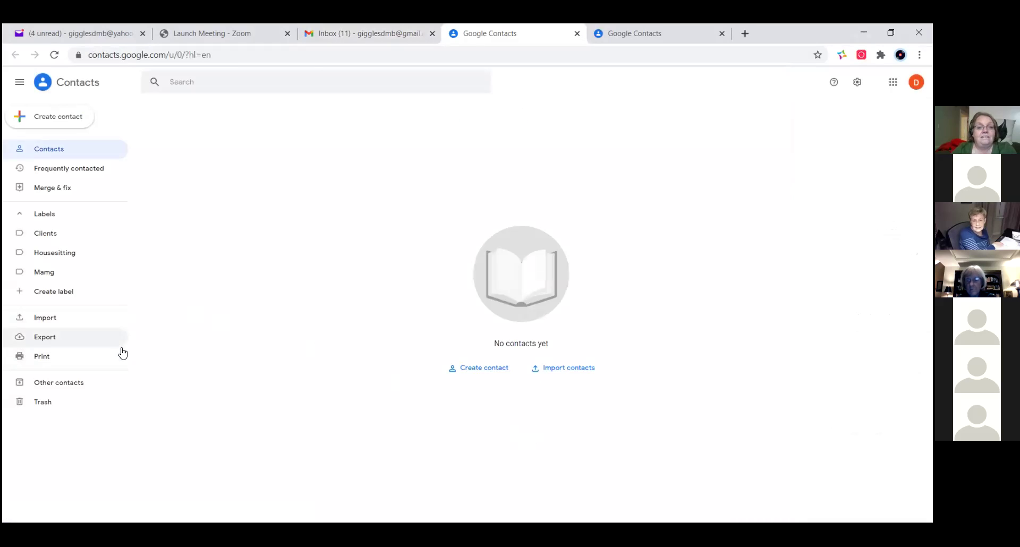
pyautogui.click(471, 369)
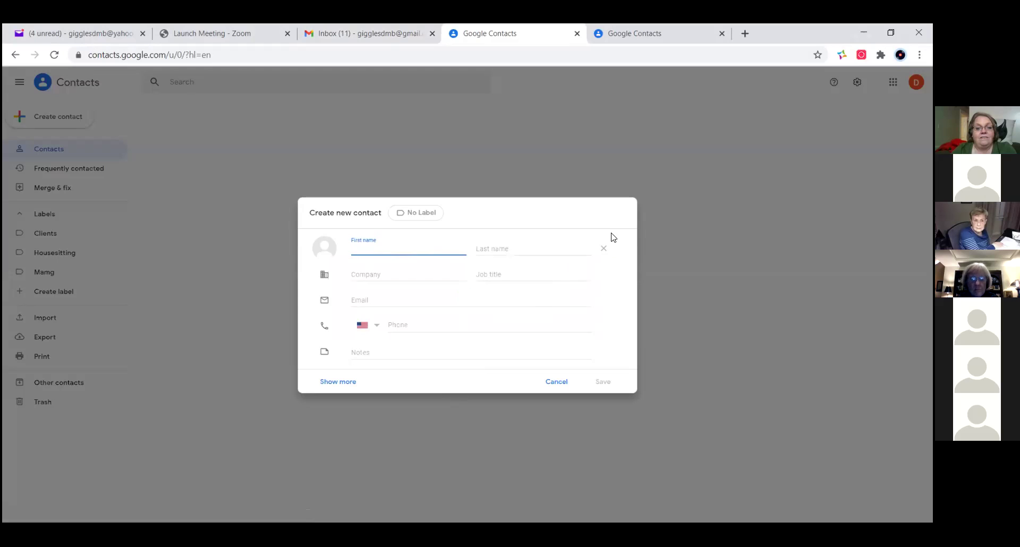
pyautogui.click(331, 382)
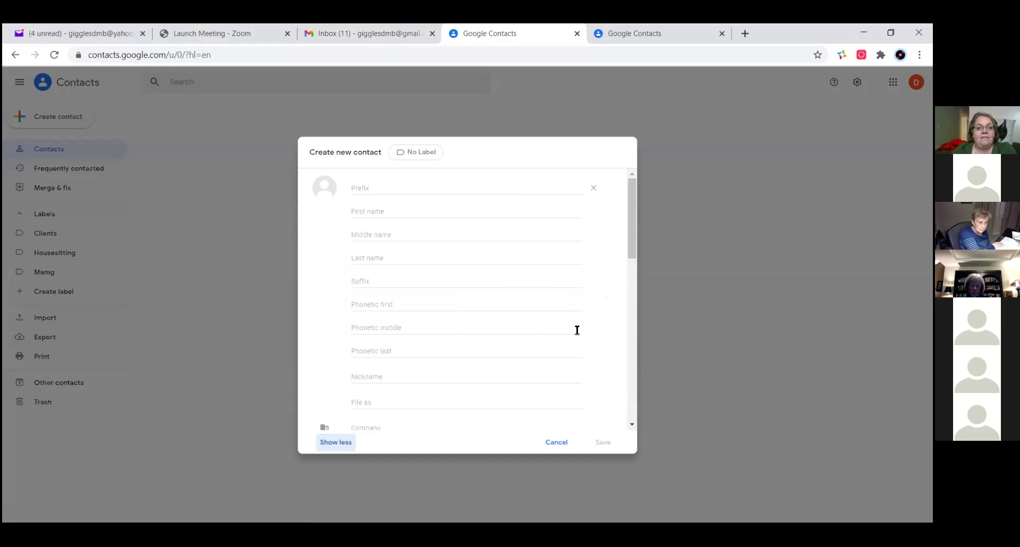
pyautogui.scroll(-5, 559, 333)
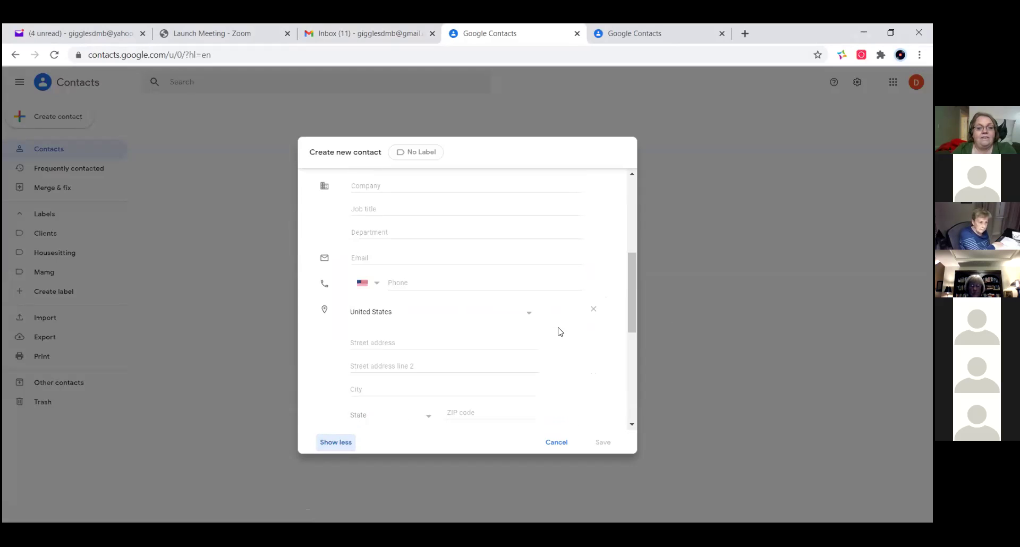
pyautogui.scroll(-5, 559, 333)
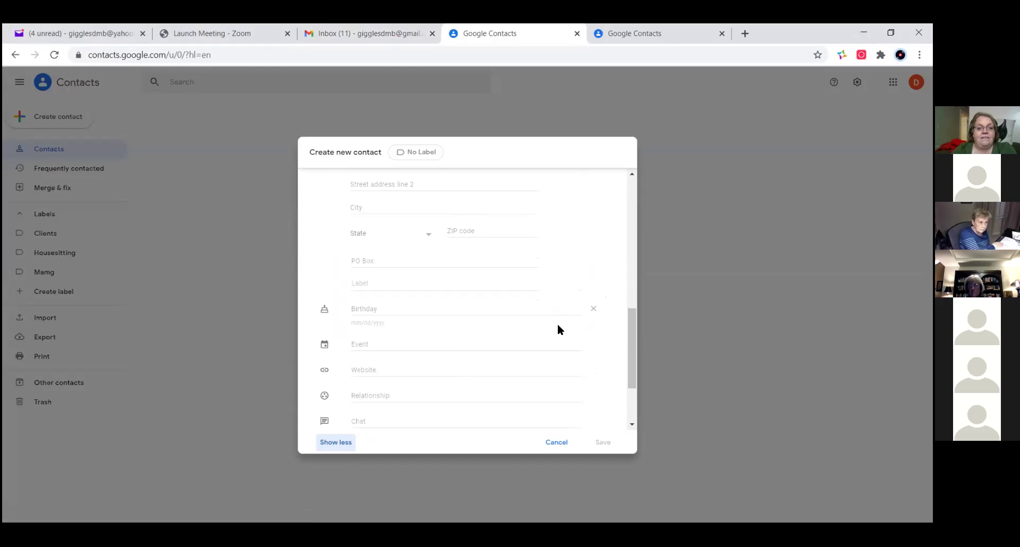
pyautogui.scroll(-1, 557, 325)
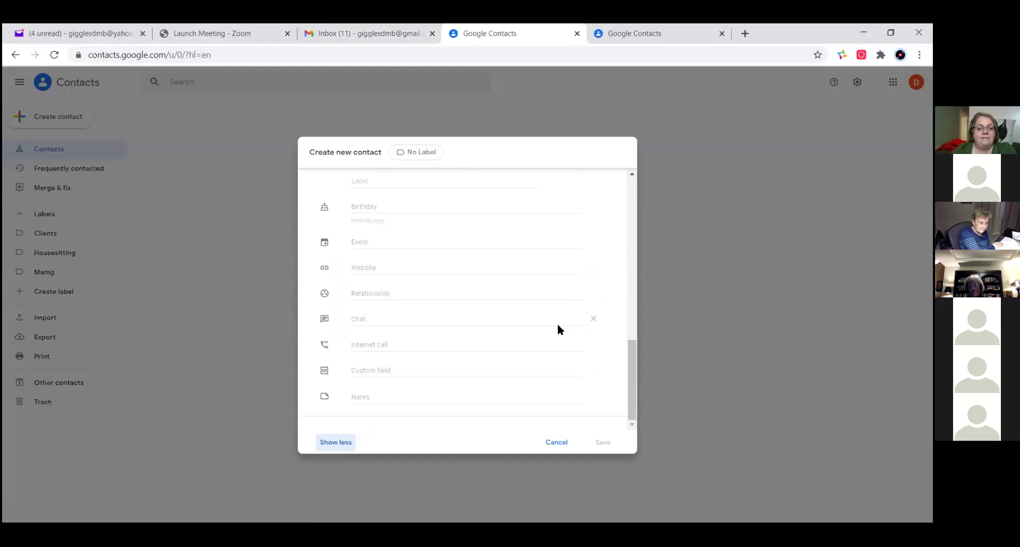
pyautogui.scroll(10, 559, 324)
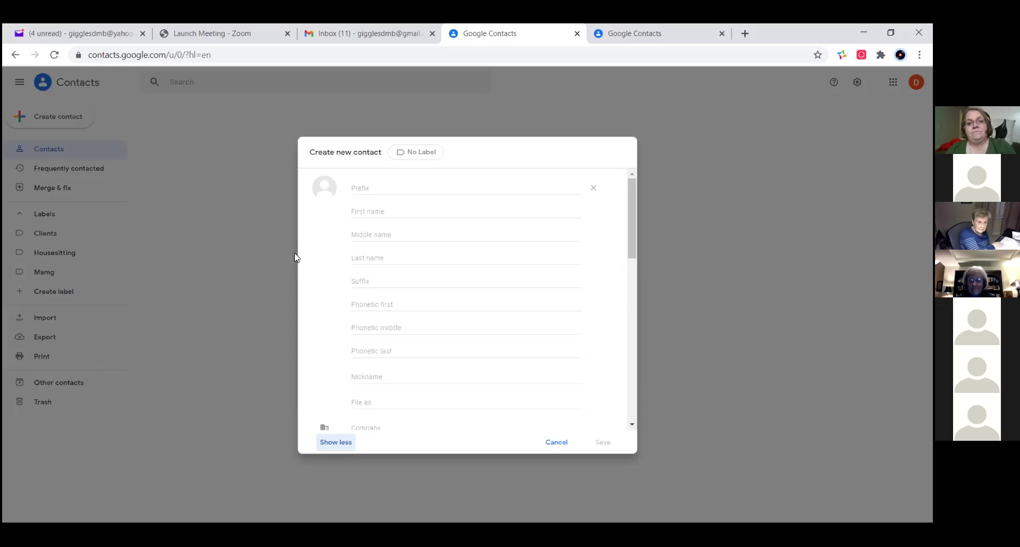
pyautogui.click(556, 443)
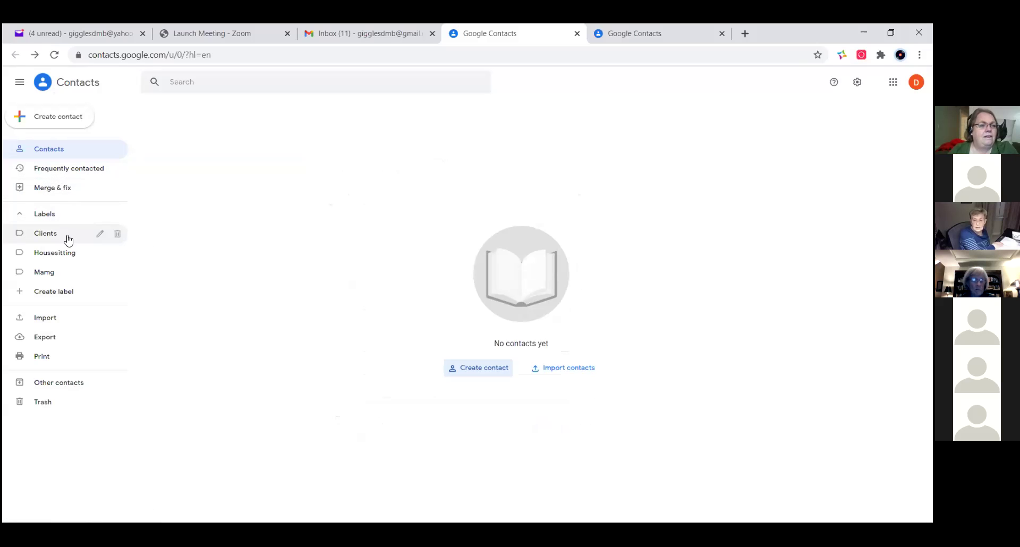
pyautogui.click(58, 221)
pyautogui.click(58, 221)
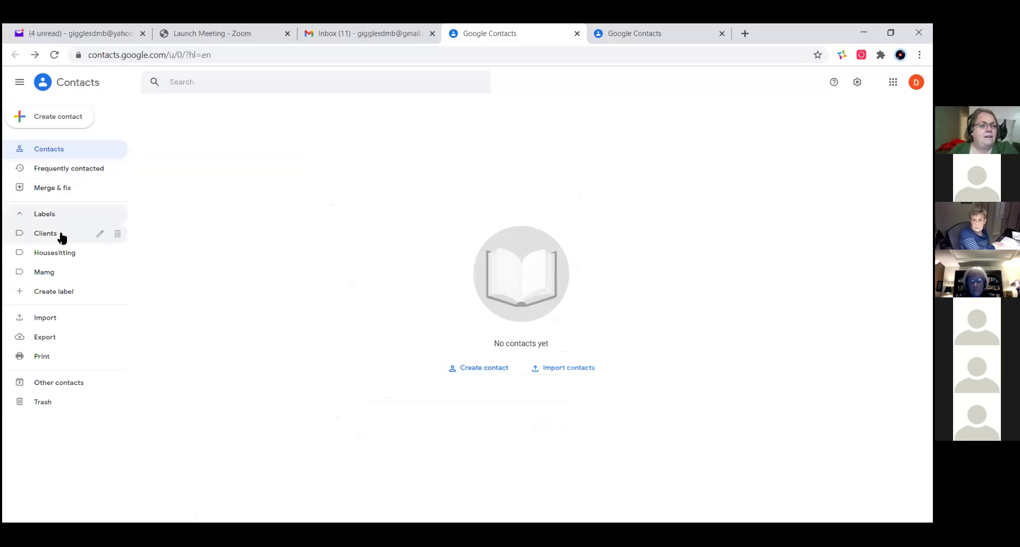
pyautogui.click(54, 276)
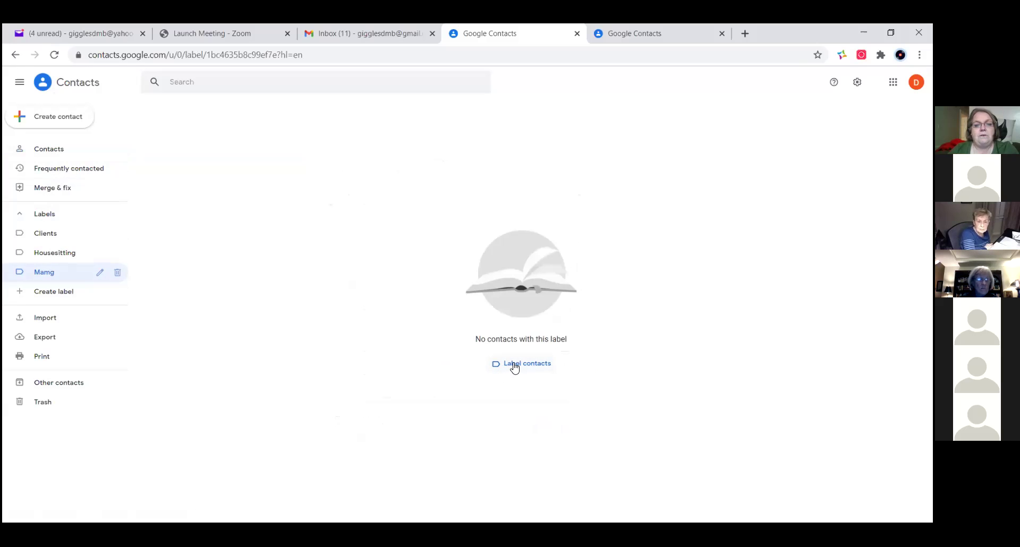
pyautogui.click(514, 365)
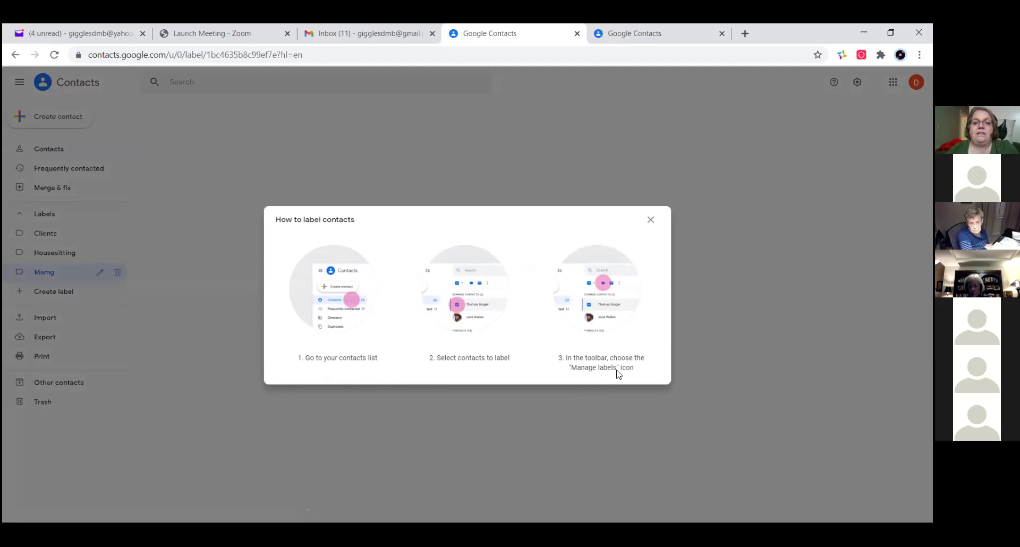
pyautogui.click(651, 222)
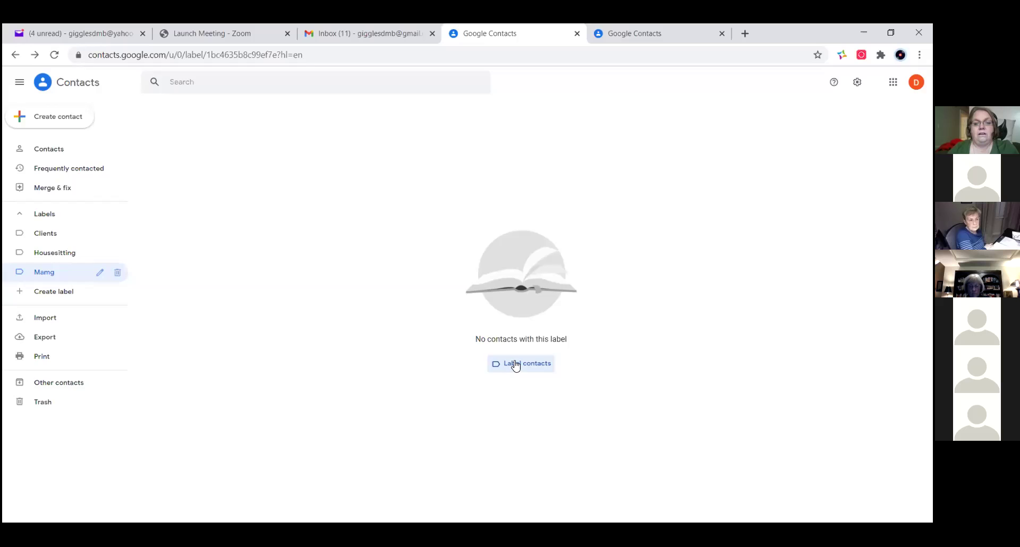
pyautogui.click(516, 366)
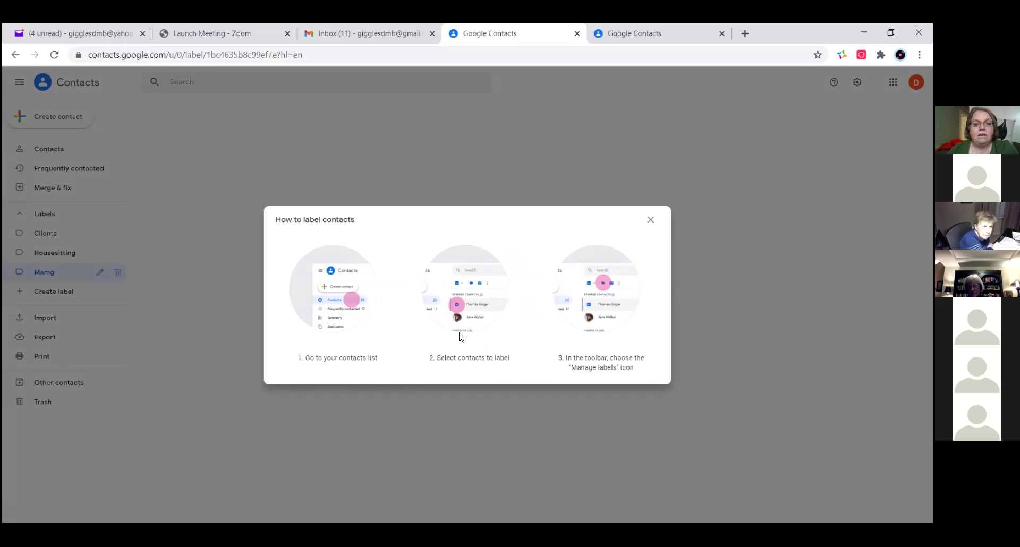
pyautogui.click(654, 220)
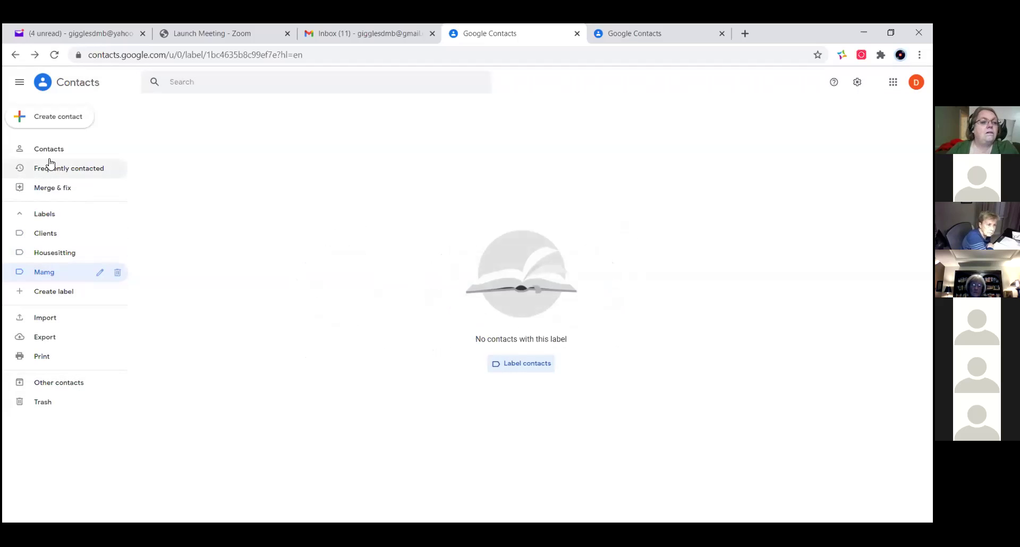
pyautogui.click(48, 149)
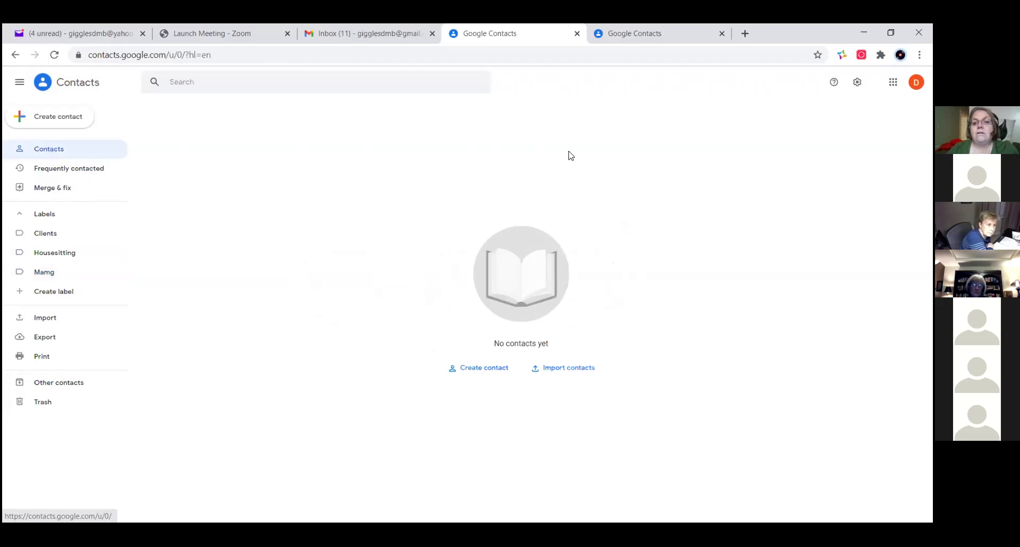
pyautogui.click(492, 372)
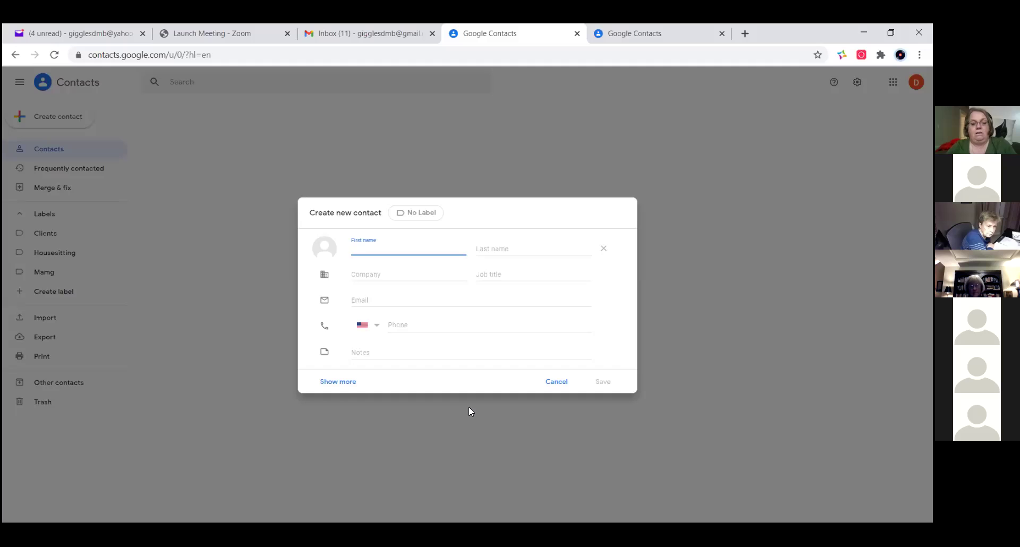
# - Enter the new contact's first name and last name
pyautogui.press('Tab')
pyautogui.press('Tab')
pyautogui.press('Tab')
pyautogui.press('Tab')
# - Add the contact's e-mail address labelled 'home', save the contact, and close its card
pyautogui.press('Tab')
pyautogui.press('Tab')
pyautogui.press('Tab')
pyautogui.press('Tab')
pyautogui.hotkey('shift', 'Tab')
pyautogui.write('home')
pyautogui.press('Tab')
pyautogui.press('Tab')
pyautogui.press('Tab')
pyautogui.press('Tab')
pyautogui.press('Tab')
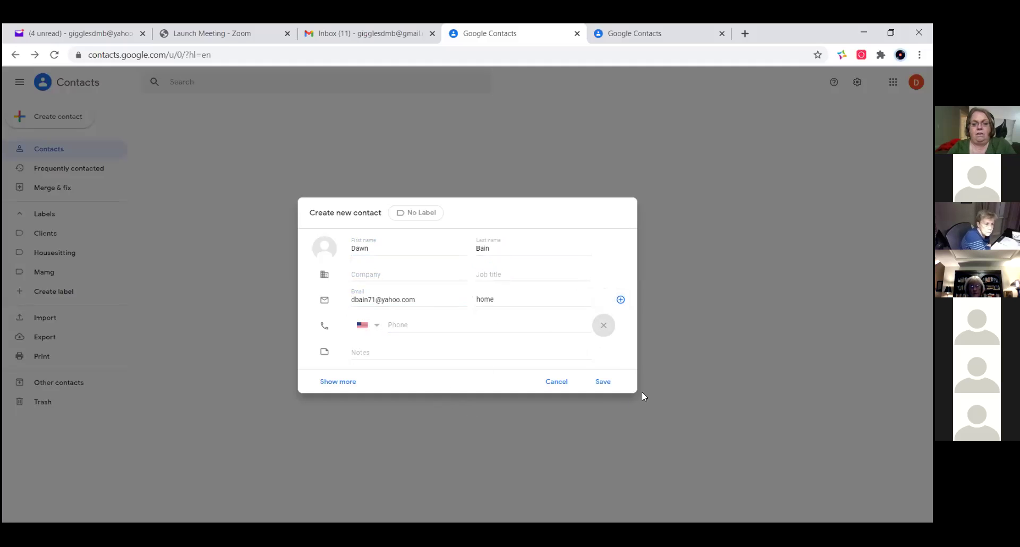
pyautogui.click(601, 382)
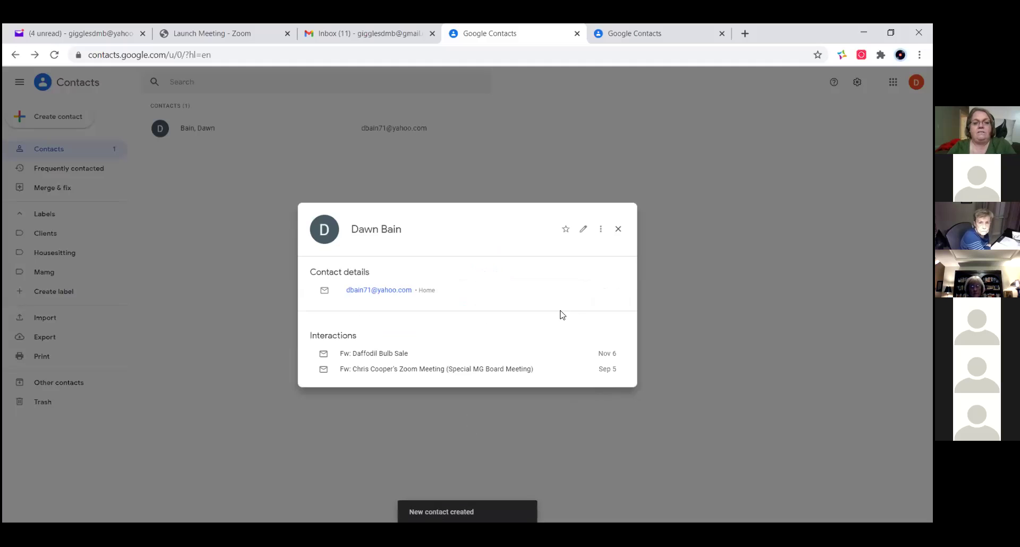
pyautogui.click(619, 229)
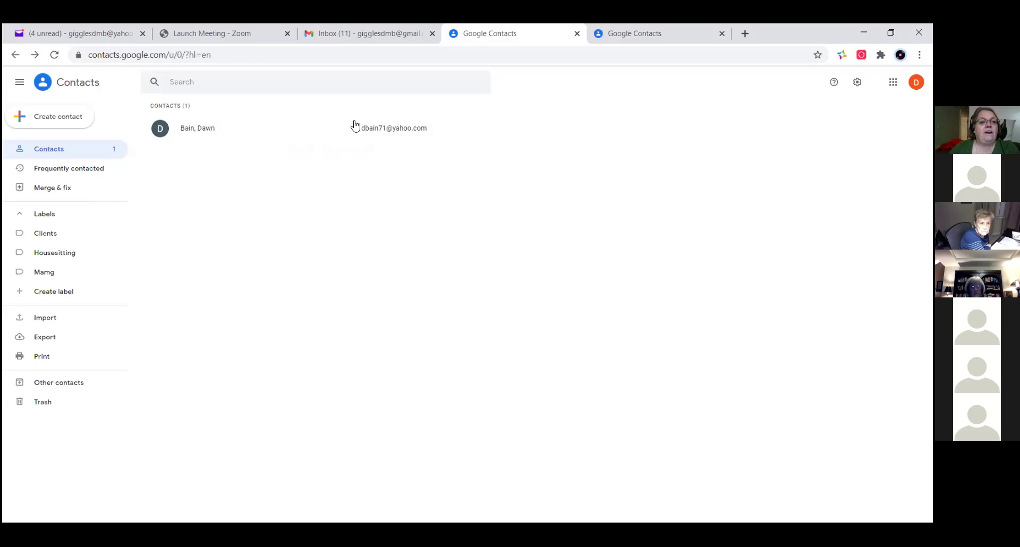
# - Select the new contact and apply the Mamg label to it
pyautogui.click(160, 129)
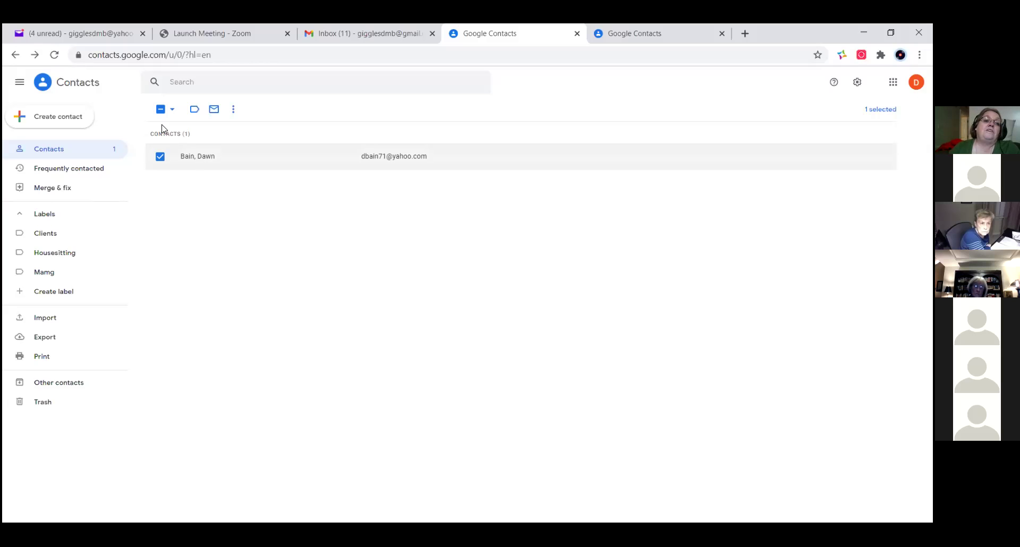
pyautogui.click(195, 109)
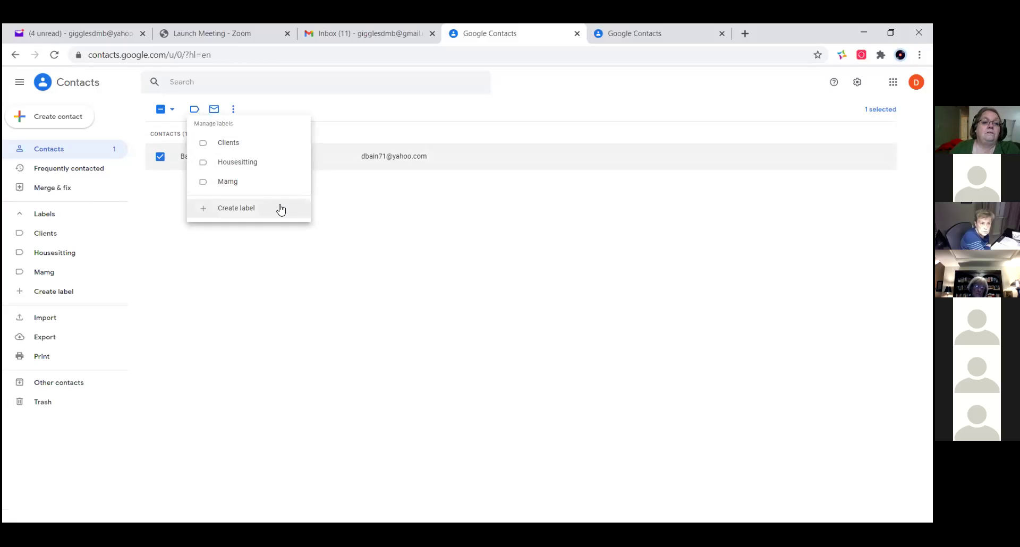
pyautogui.click(232, 181)
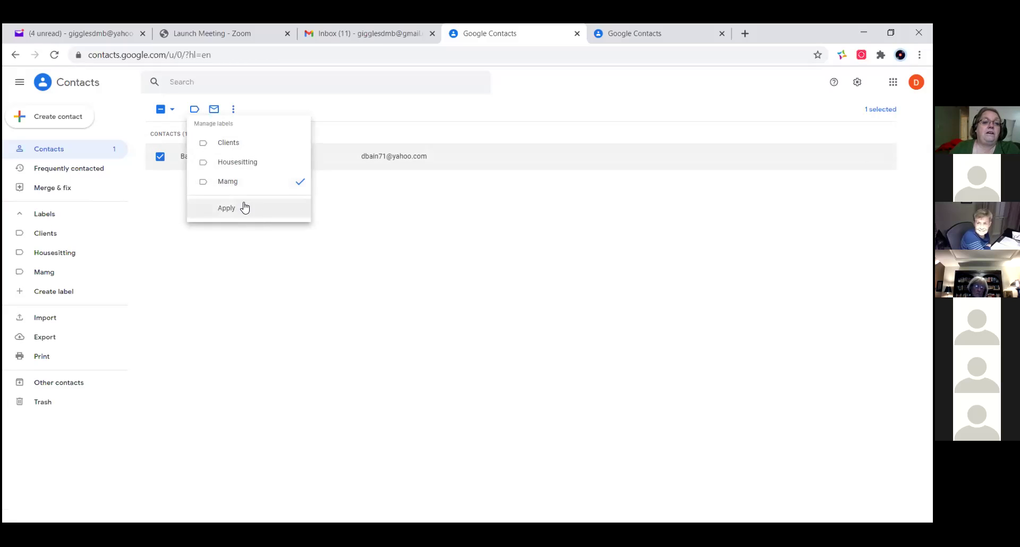
pyautogui.click(223, 207)
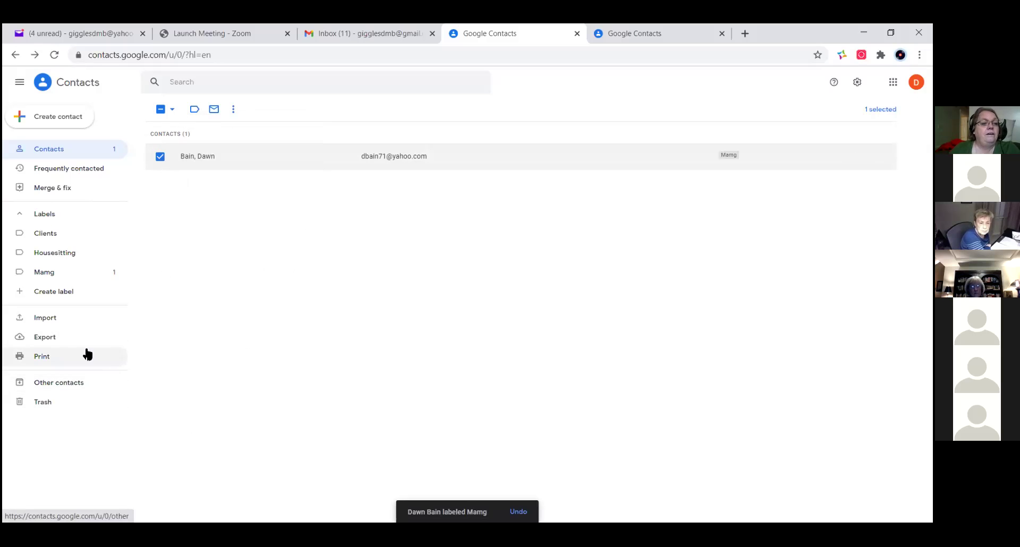
pyautogui.click(58, 119)
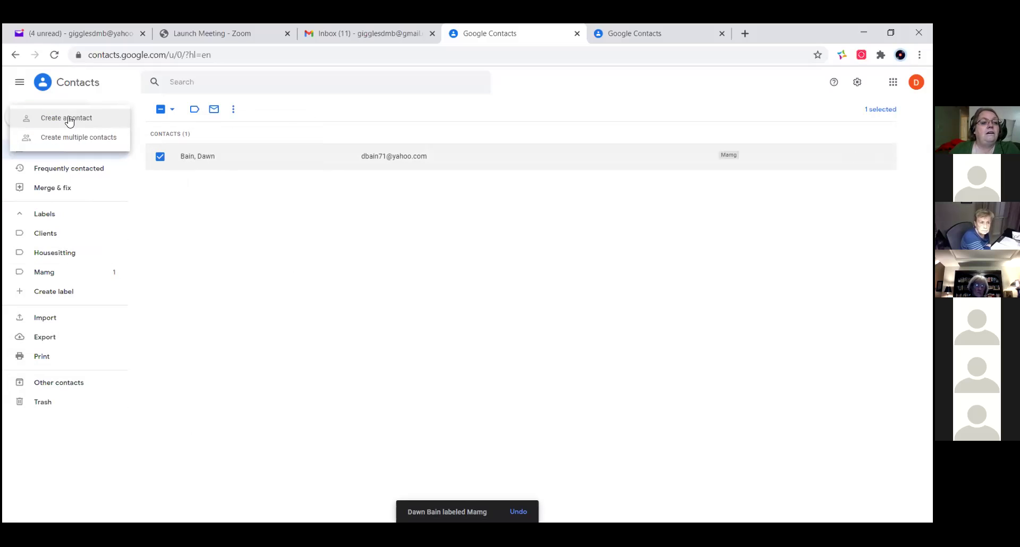
# - Dismiss the create menu, collapse the sidebar, try e-mailing the contact, then return to the contacts list
pyautogui.click(289, 235)
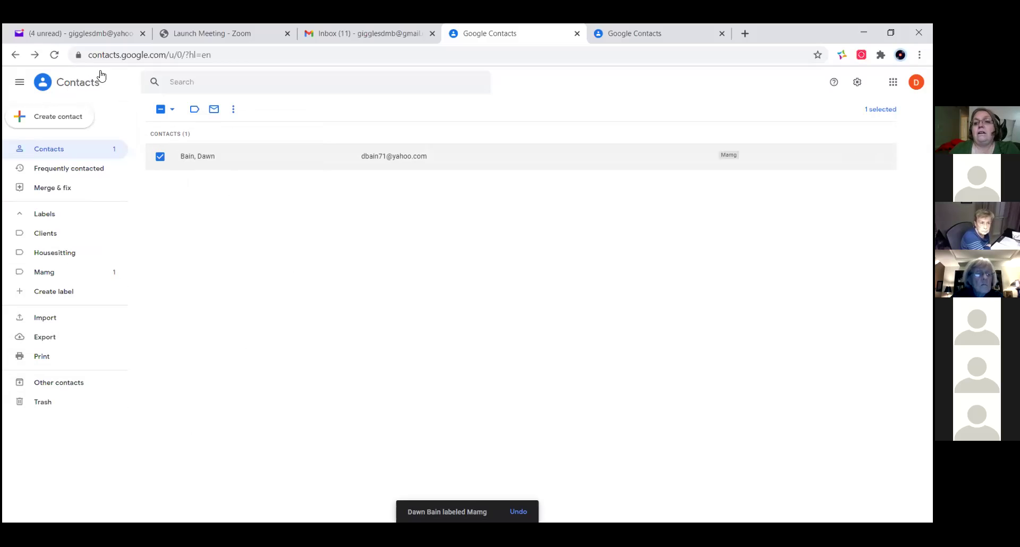
pyautogui.click(20, 84)
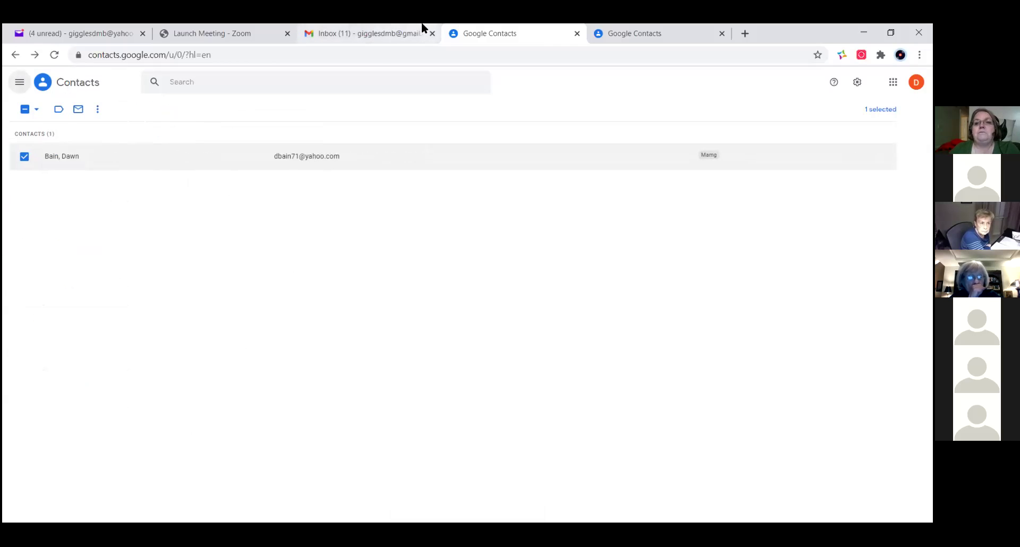
pyautogui.click(78, 109)
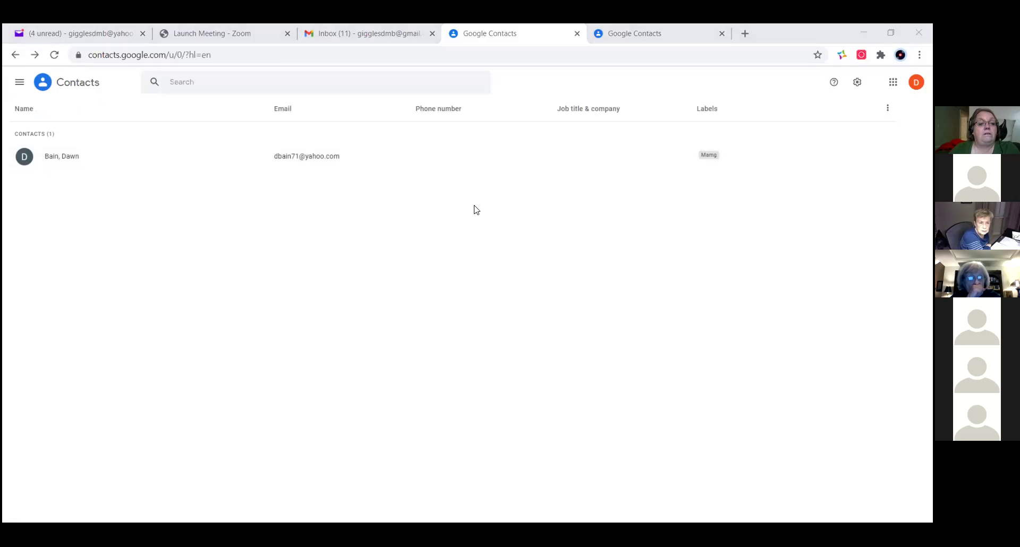
pyautogui.click(15, 56)
pyautogui.click(14, 56)
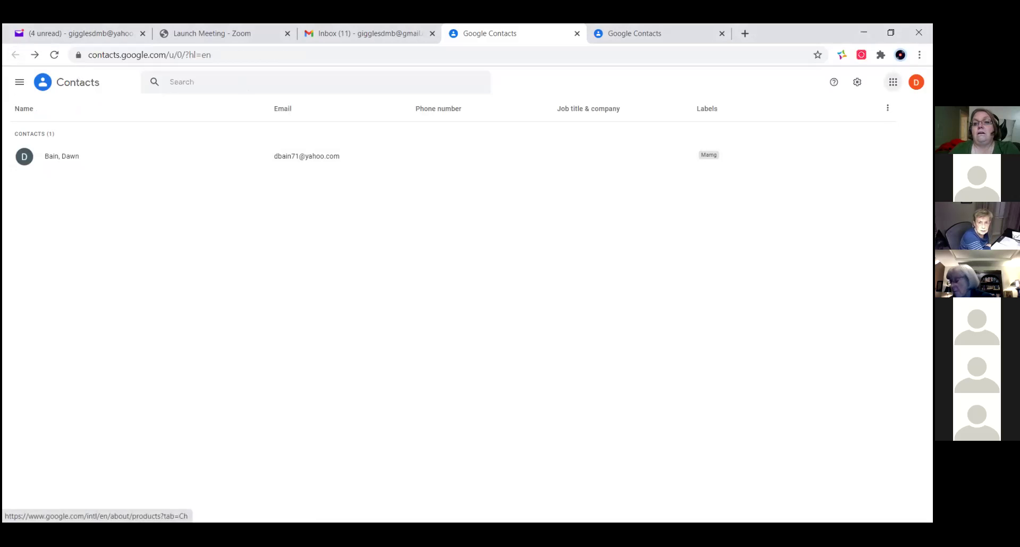
# - Open Gmail in a new tab from the Google apps grid
pyautogui.click(893, 82)
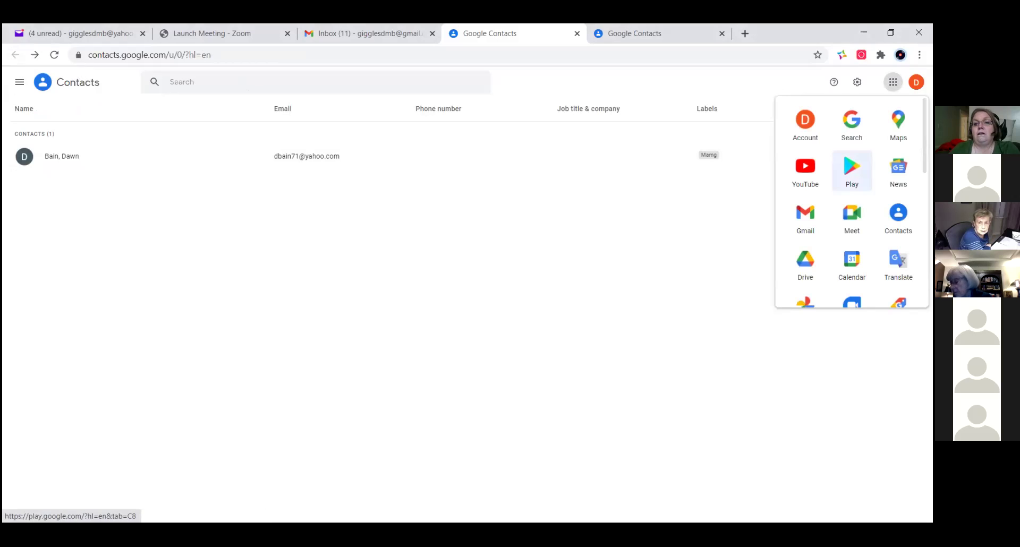
pyautogui.click(805, 215)
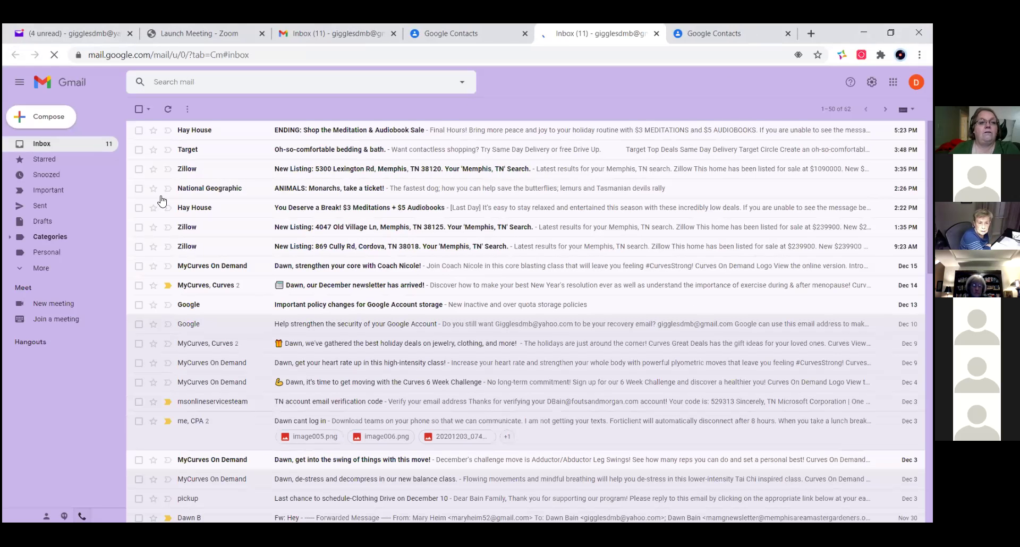
pyautogui.click(44, 122)
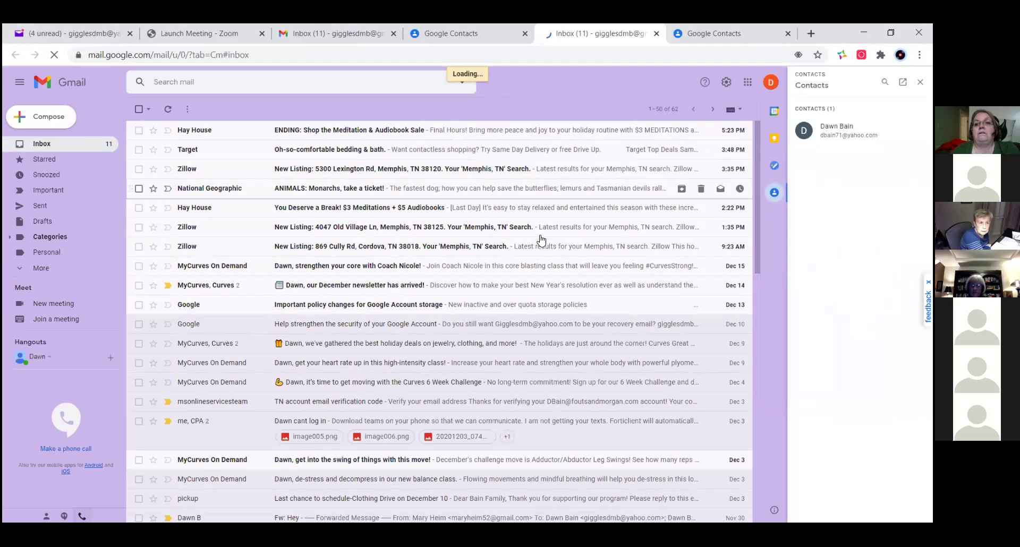
# - Draft a message to the Mamg contact by typing 'mam' in To, close it, then close the contacts panel
pyautogui.doubleClick(52, 117)
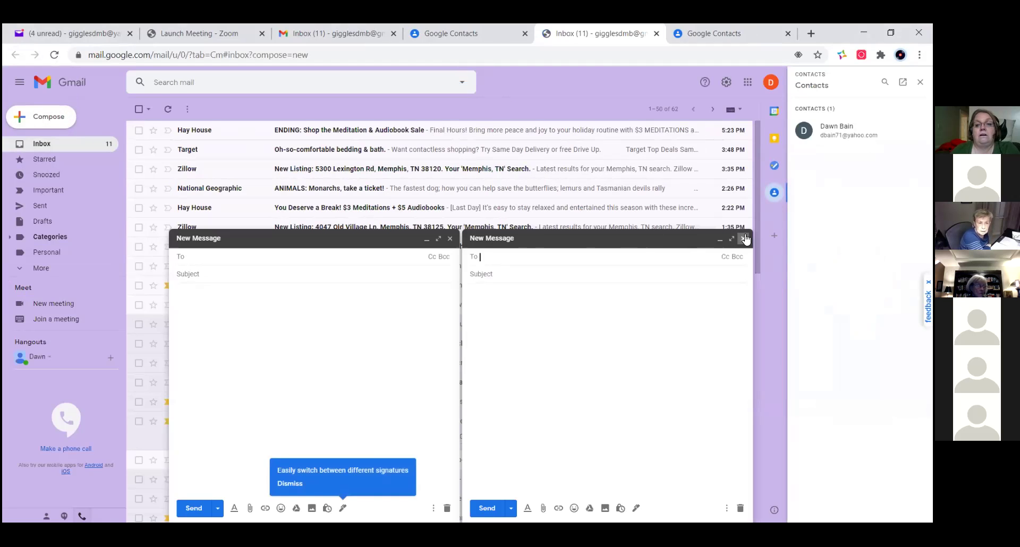
pyautogui.click(743, 238)
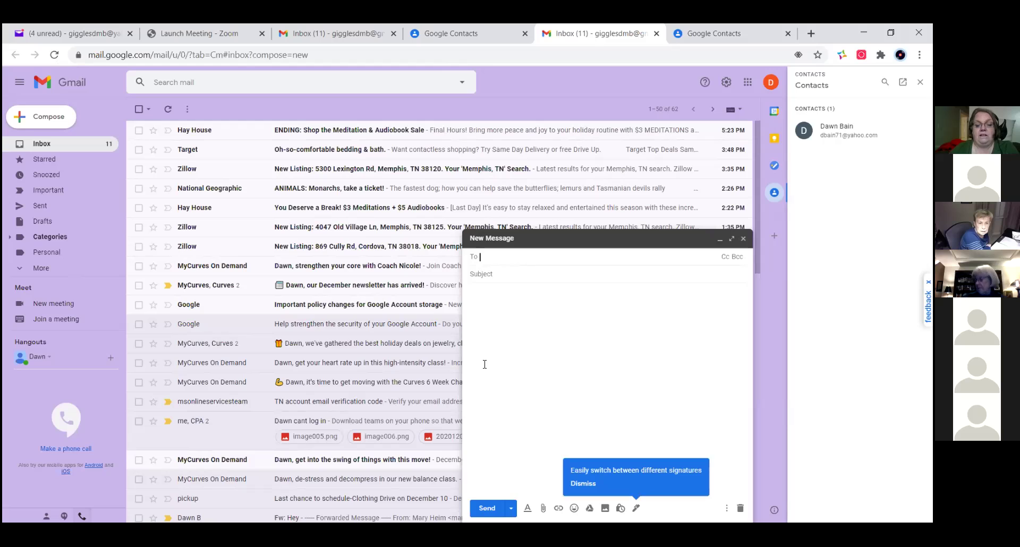
pyautogui.write('mam')
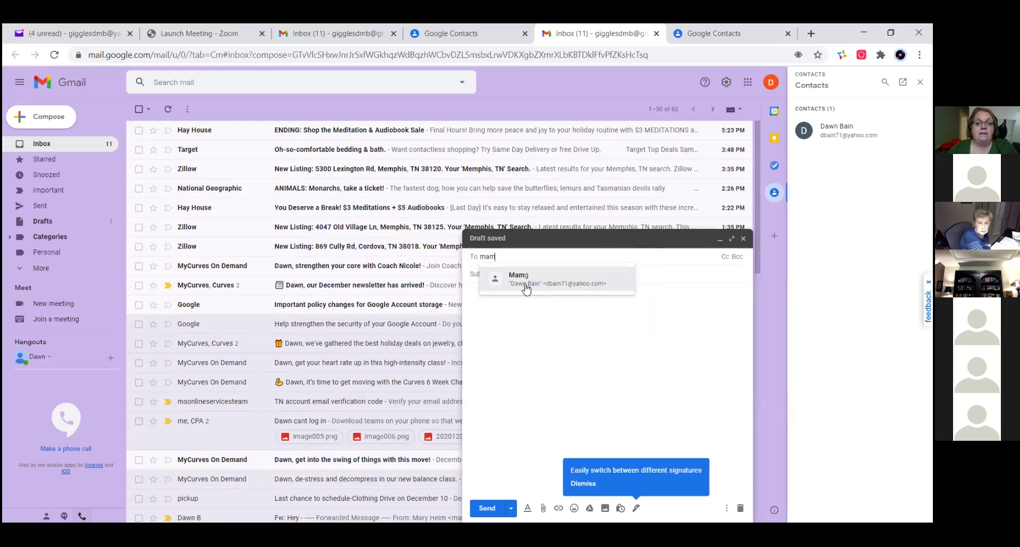
pyautogui.moveTo(526, 288)
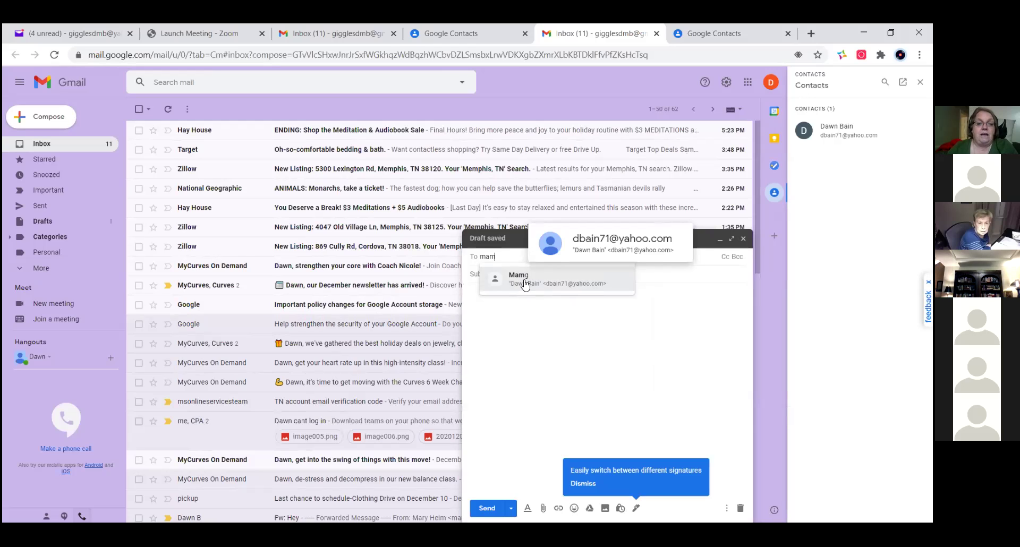
pyautogui.click(525, 286)
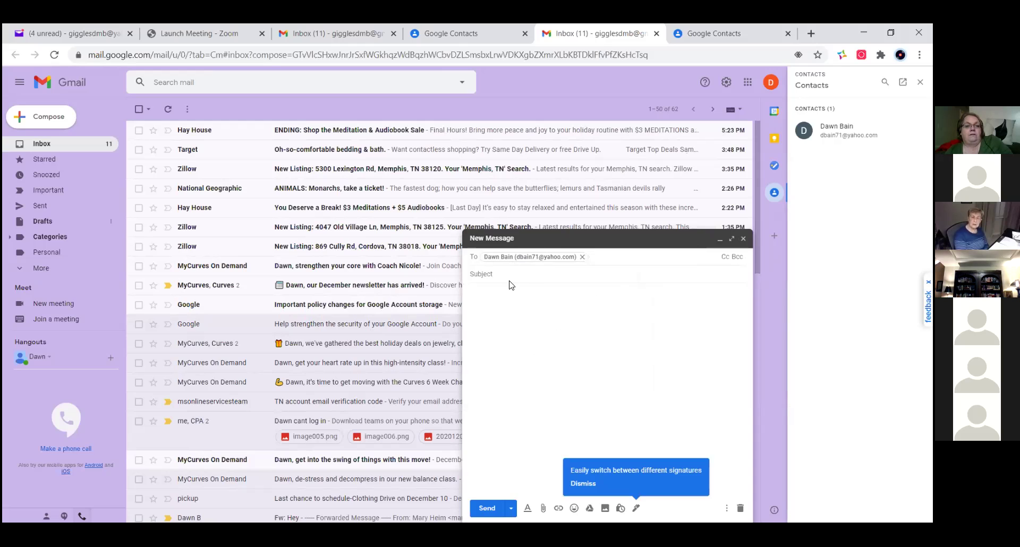
pyautogui.click(743, 245)
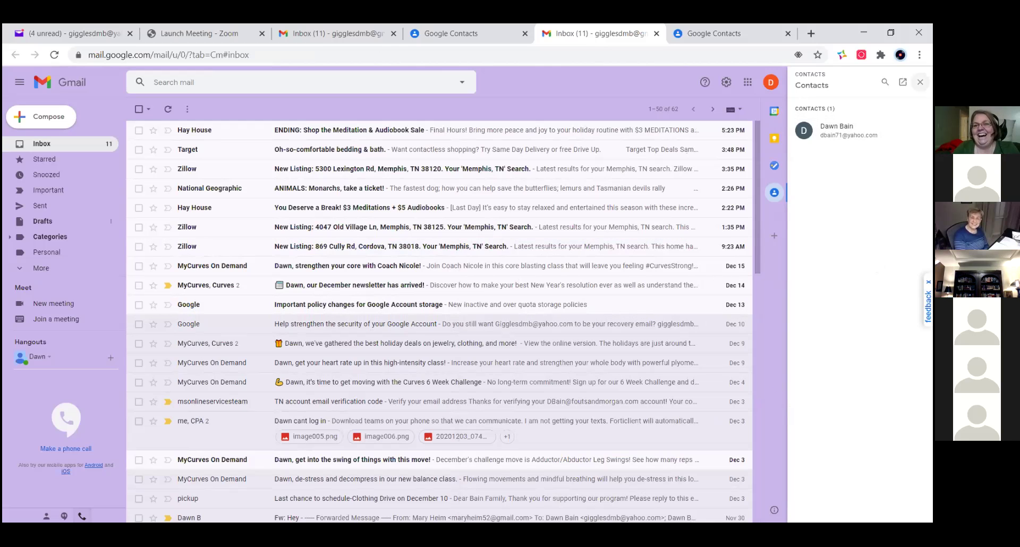
pyautogui.click(921, 82)
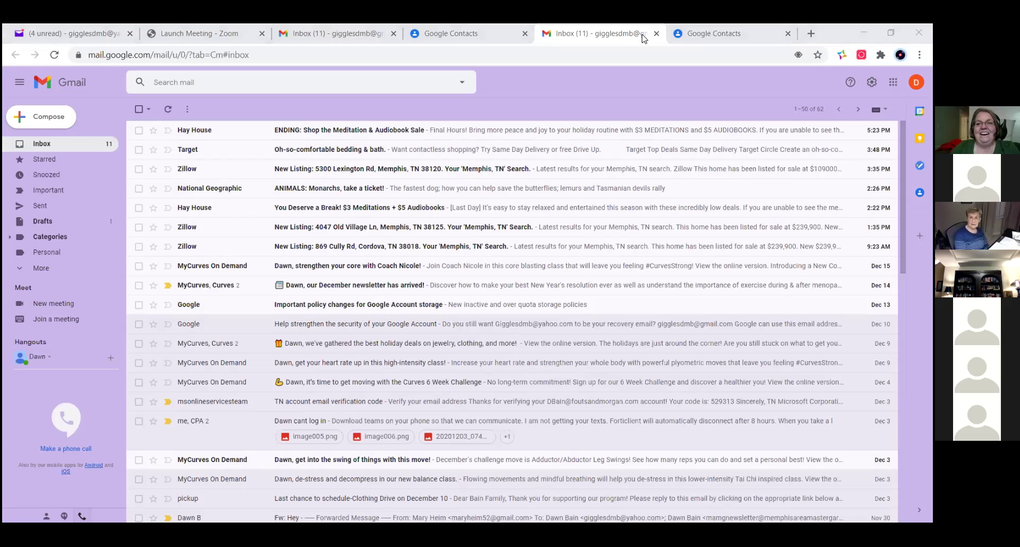
# - View the inbox's Newest/Oldest sort choices, dismiss the Move It reminder, and go to the Yahoo Mail tab
pyautogui.click(809, 109)
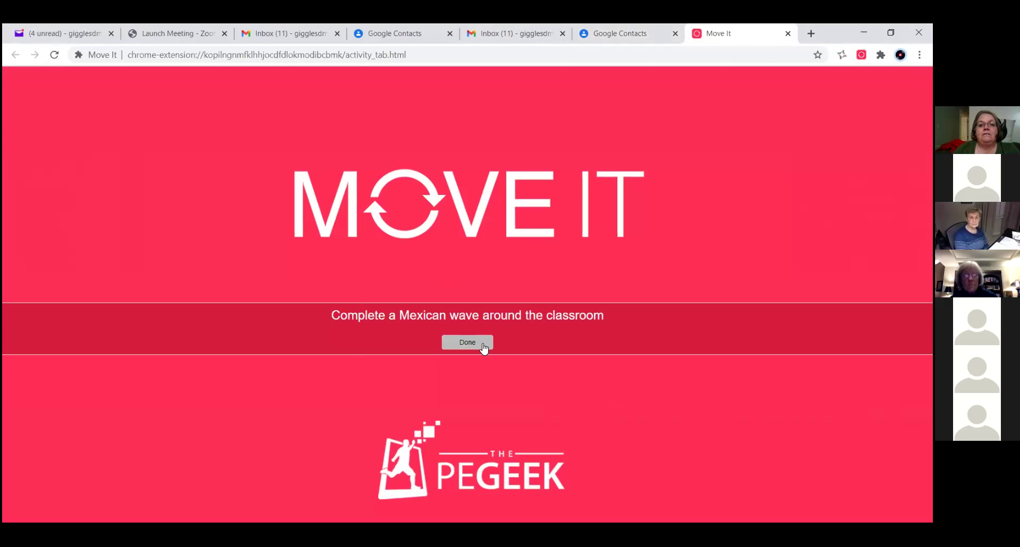
pyautogui.click(492, 340)
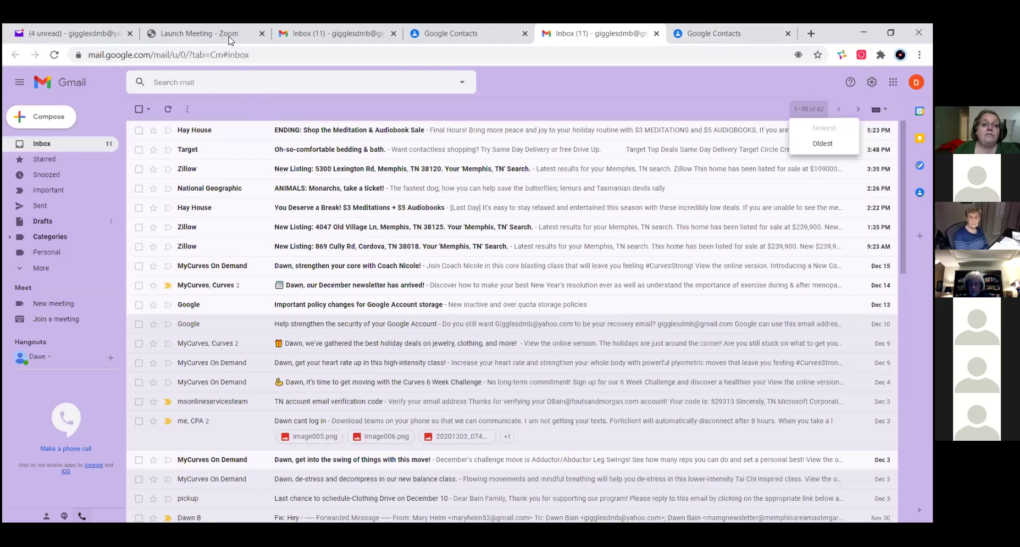
pyautogui.click(56, 34)
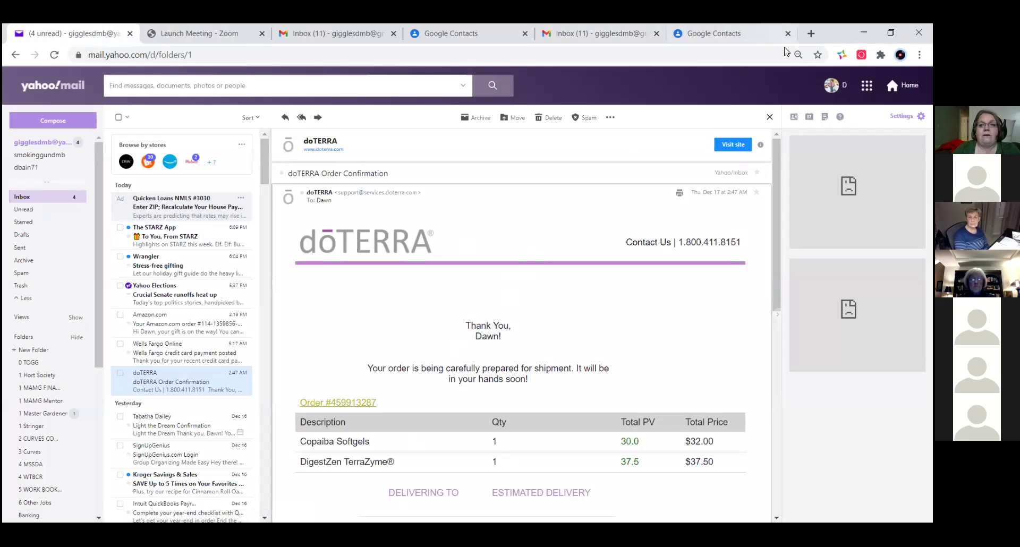
# - Flip to Gmail and back, then open Yahoo Mail's More Settings from the settings gear
pyautogui.click(622, 34)
pyautogui.click(39, 30)
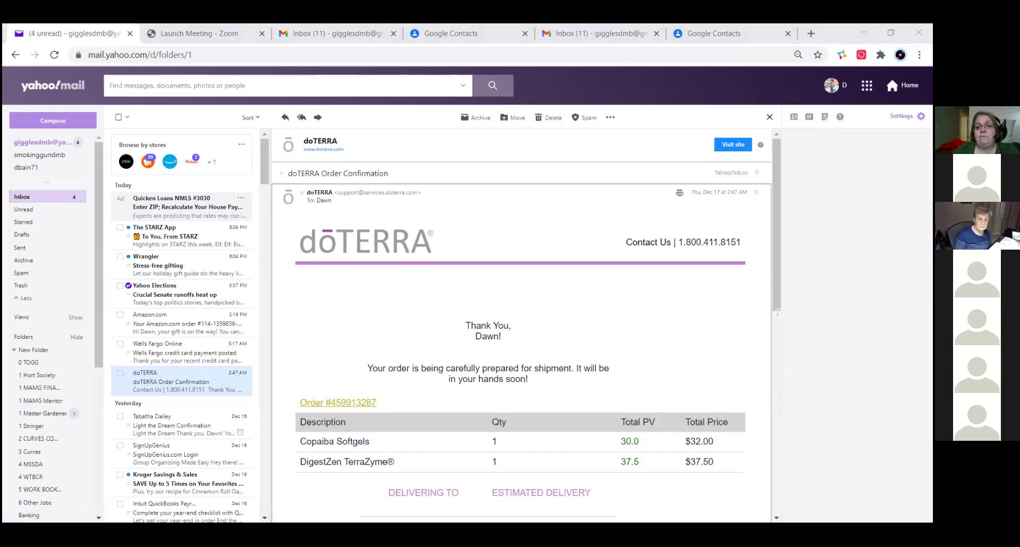
pyautogui.click(905, 116)
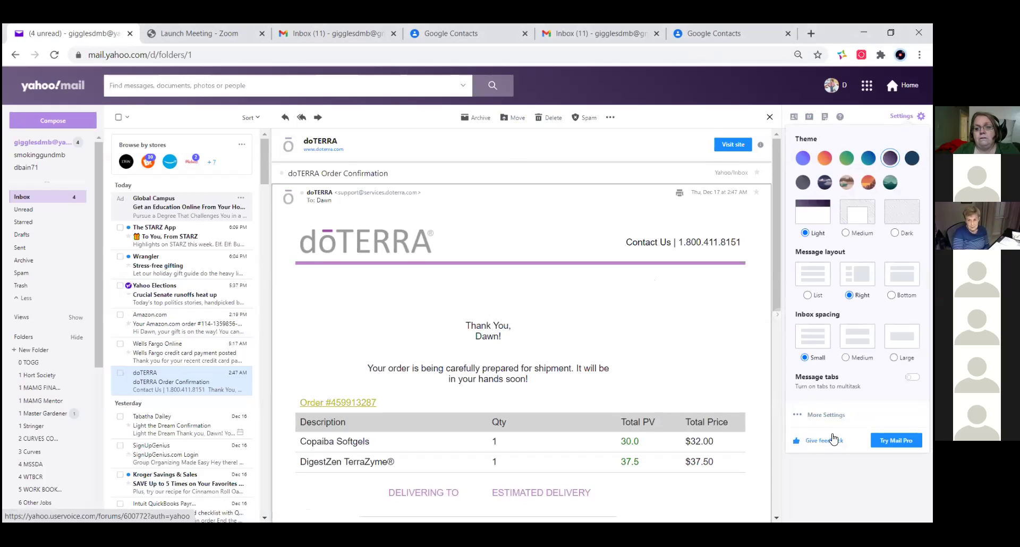
pyautogui.click(822, 418)
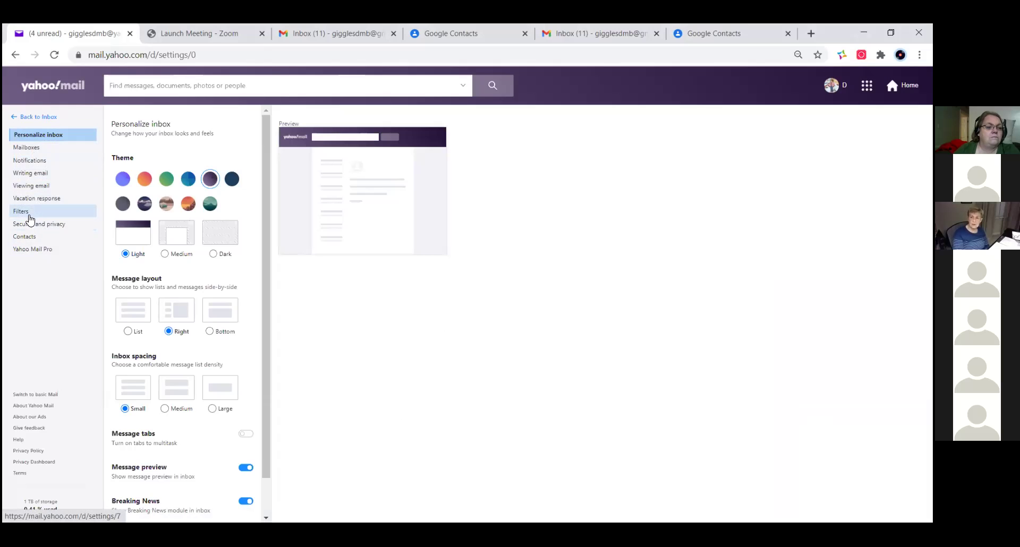
# - Browse the Mailboxes, Notifications, Writing email and Viewing email settings, then start a blank message
pyautogui.click(29, 151)
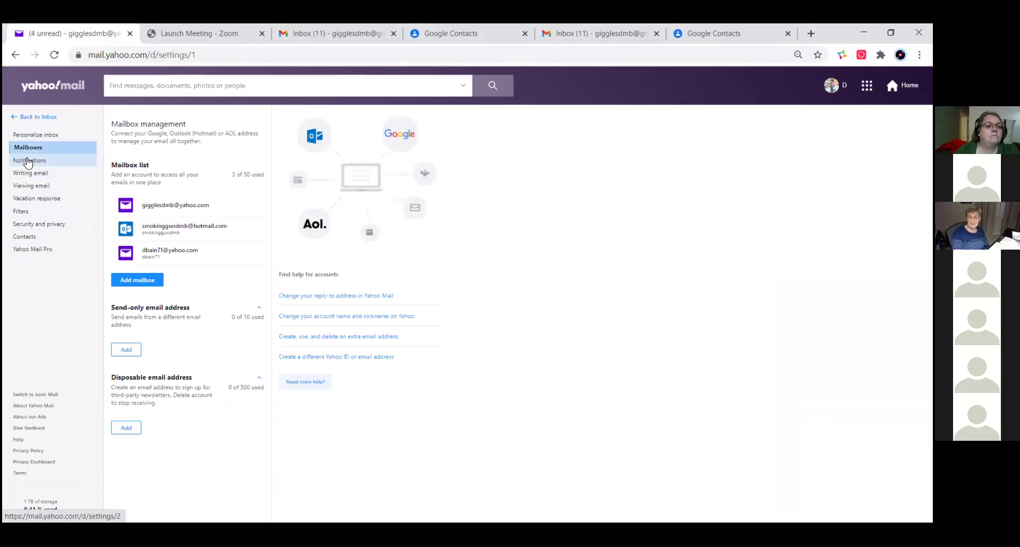
pyautogui.click(28, 162)
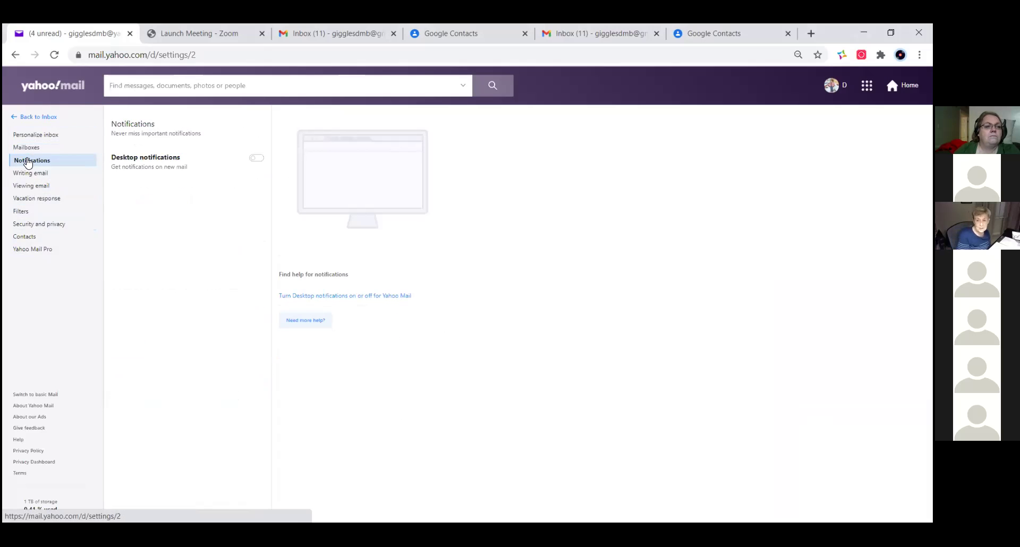
pyautogui.click(27, 174)
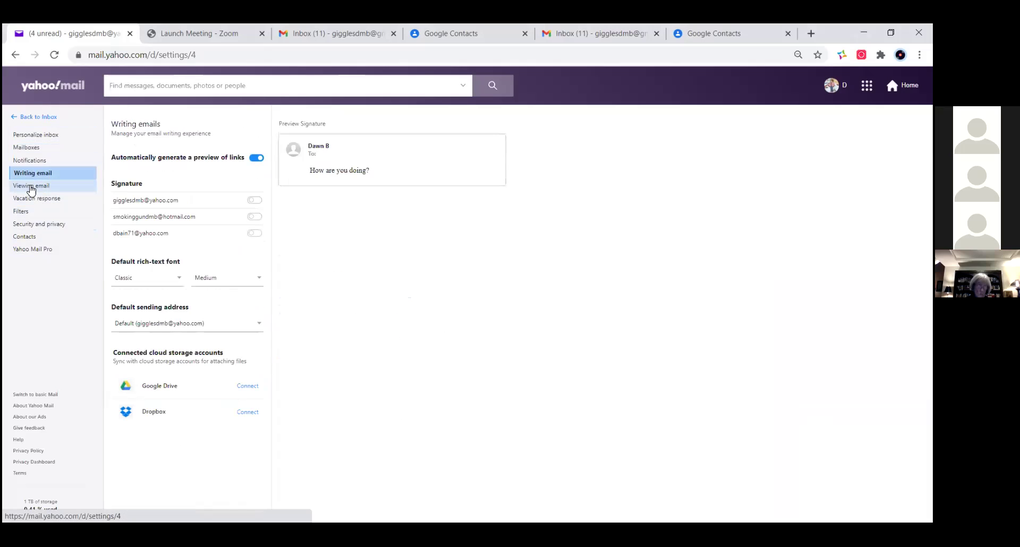
pyautogui.click(29, 186)
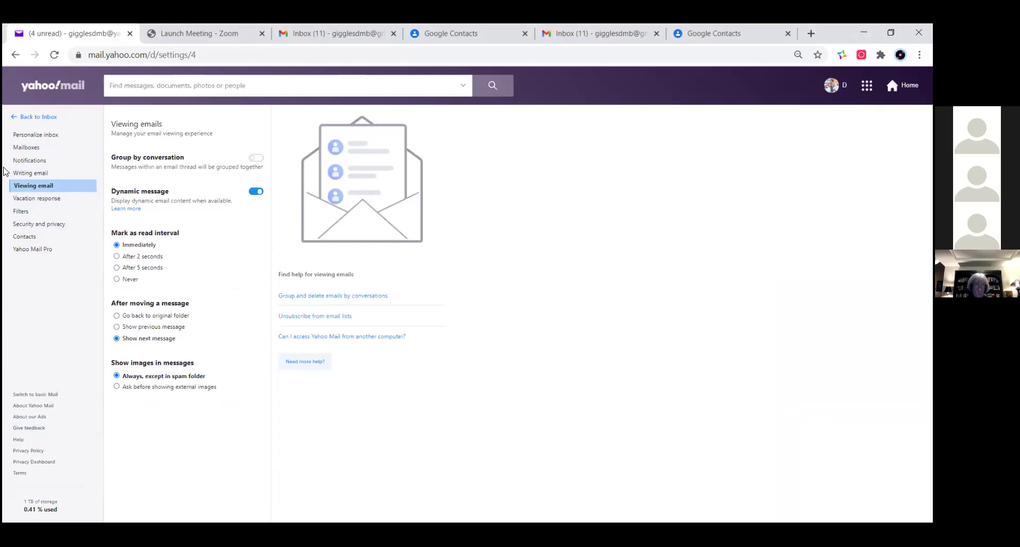
pyautogui.click(31, 118)
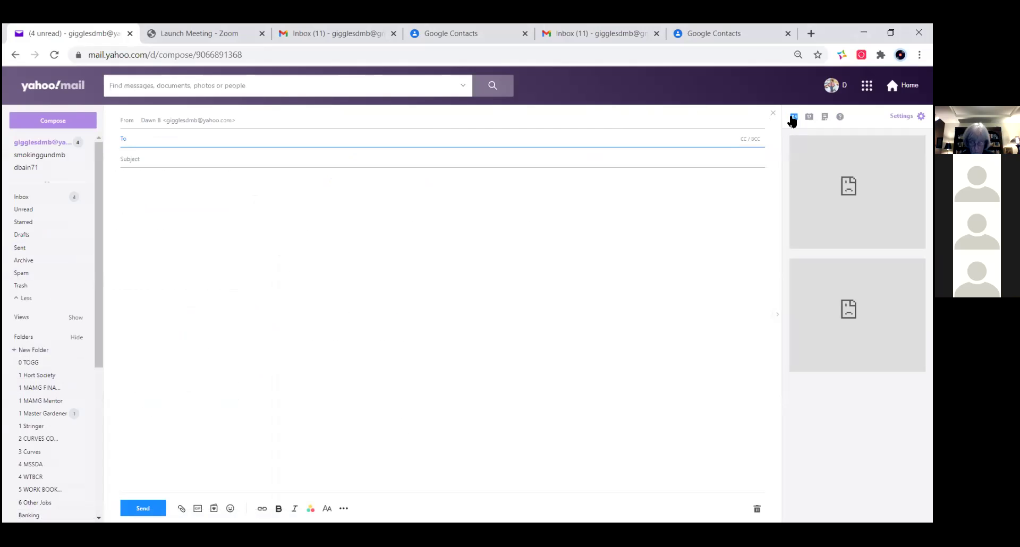
# - Show the contacts panel and browse the saved contact lists, ending on 2020 Standing Committees
pyautogui.click(793, 117)
pyautogui.scroll(-15, 850, 319)
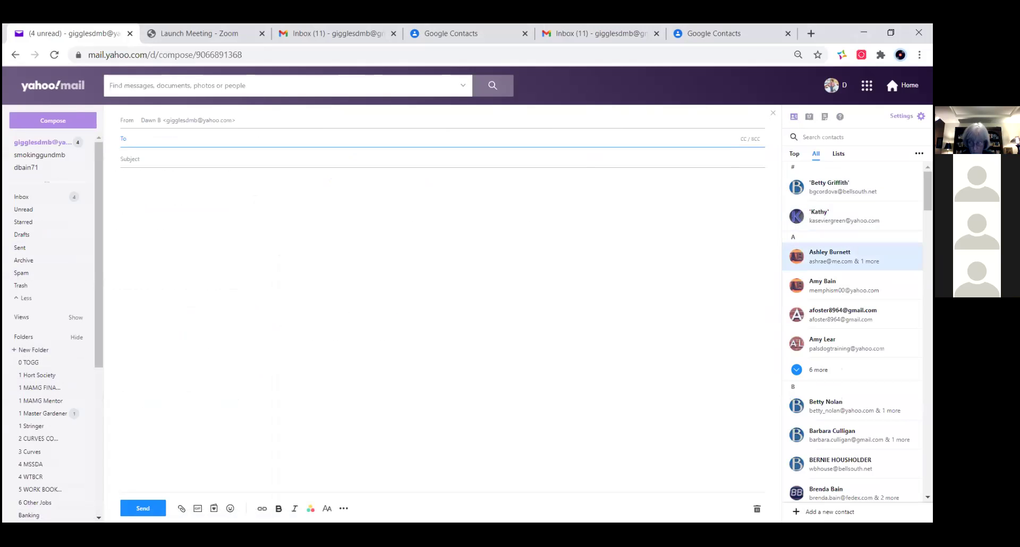
pyautogui.scroll(-15, 850, 314)
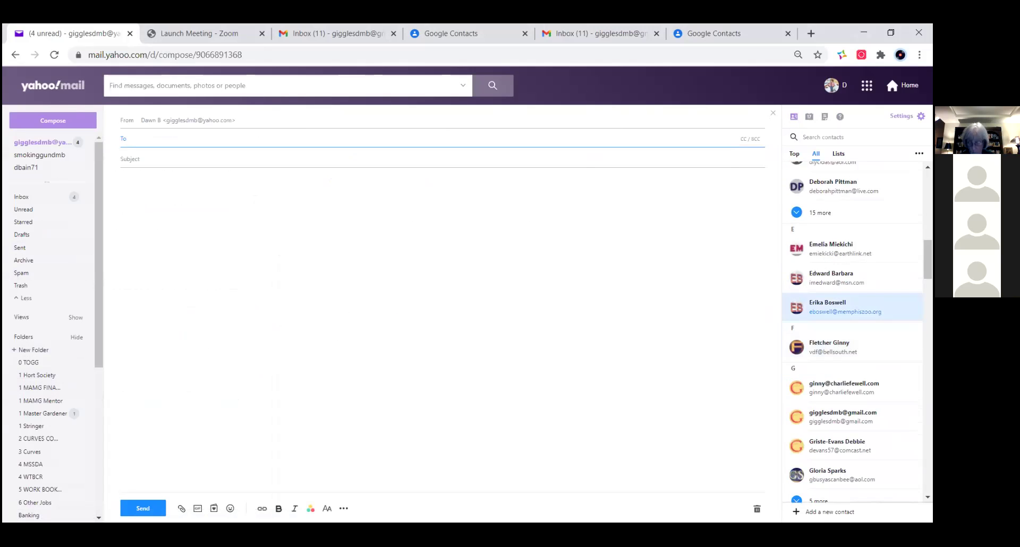
pyautogui.scroll(10, 849, 290)
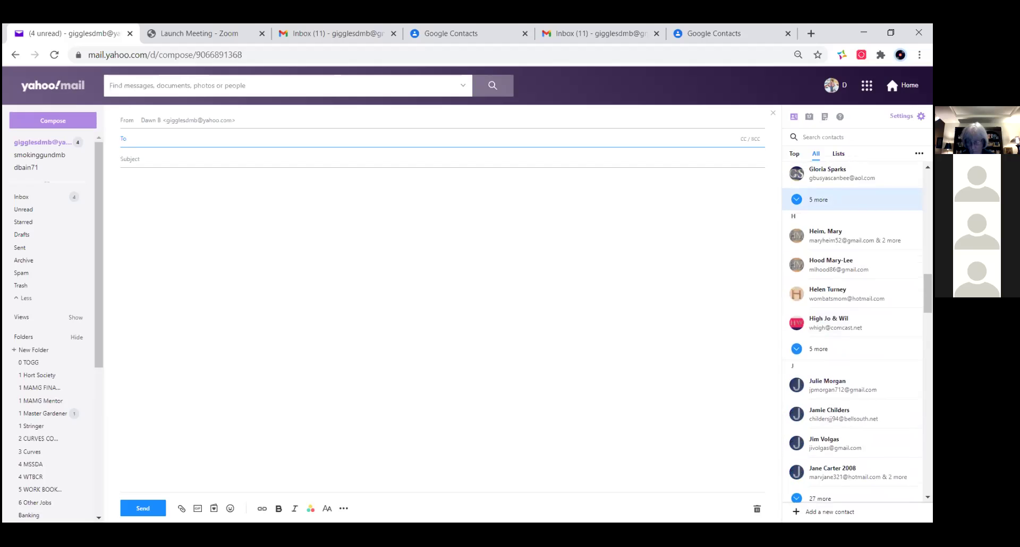
pyautogui.click(839, 154)
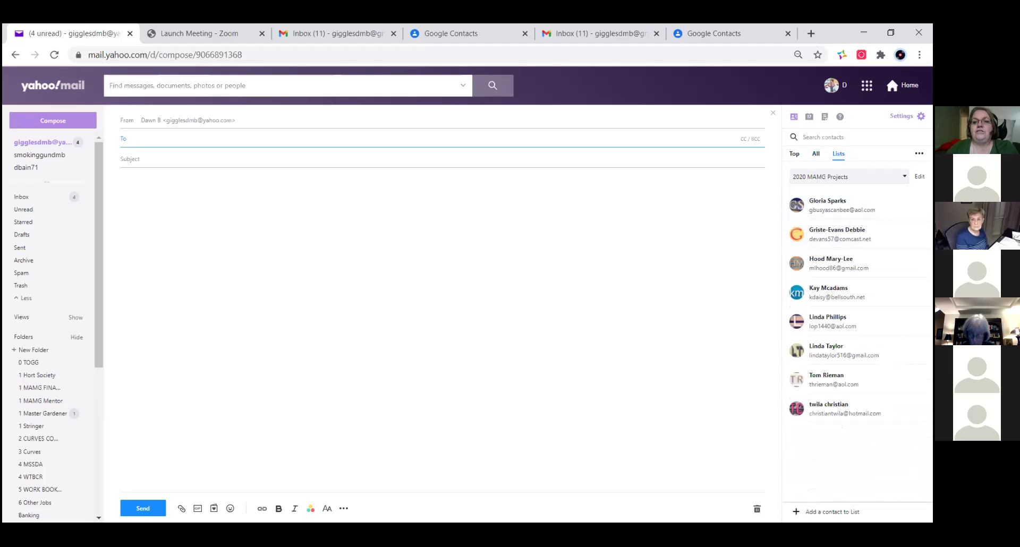
pyautogui.click(903, 176)
pyautogui.click(919, 153)
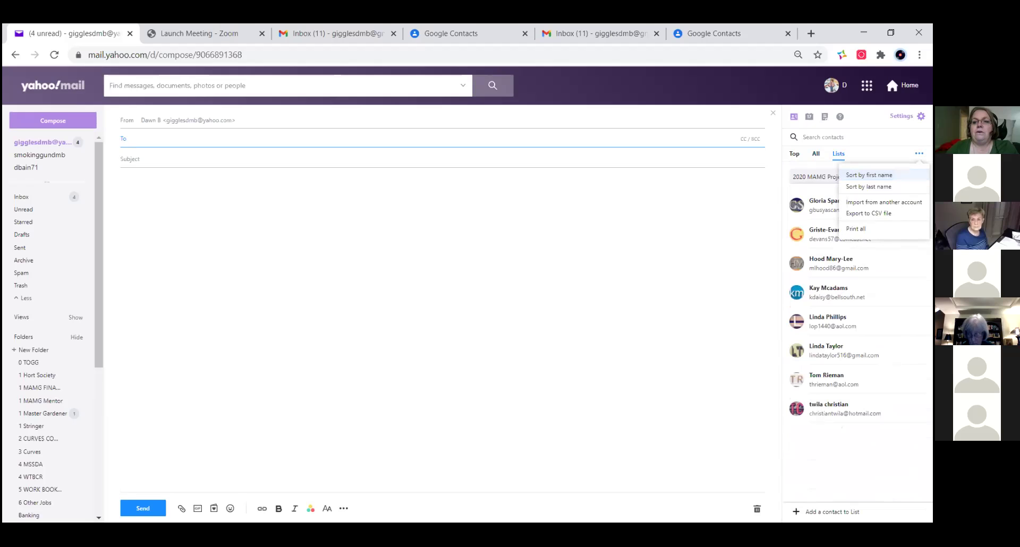
pyautogui.click(919, 154)
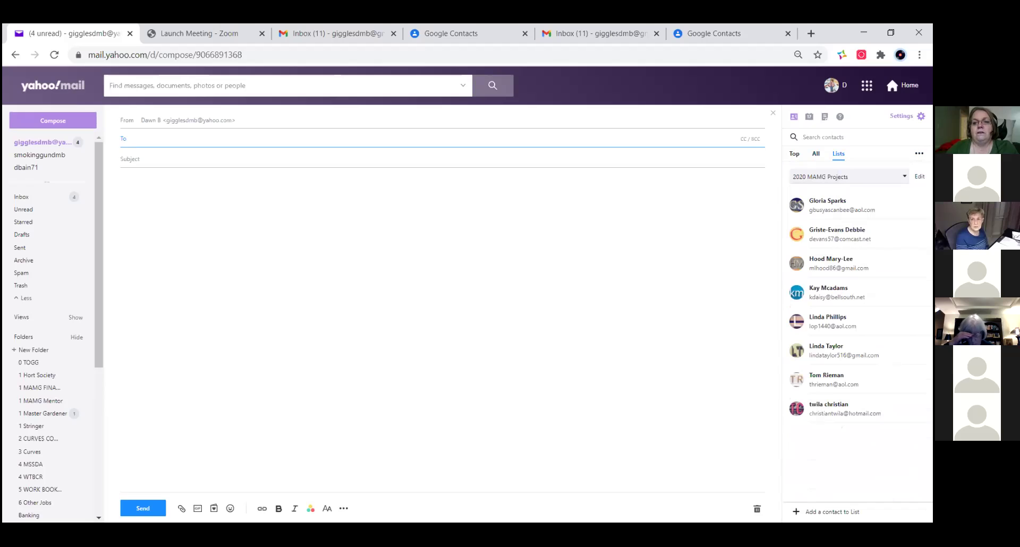
pyautogui.click(903, 176)
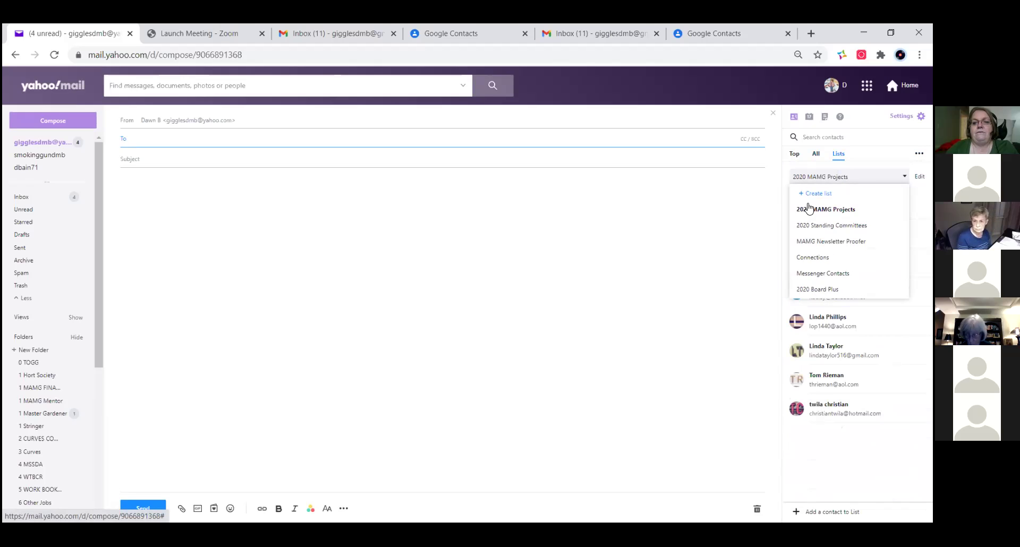
pyautogui.click(819, 241)
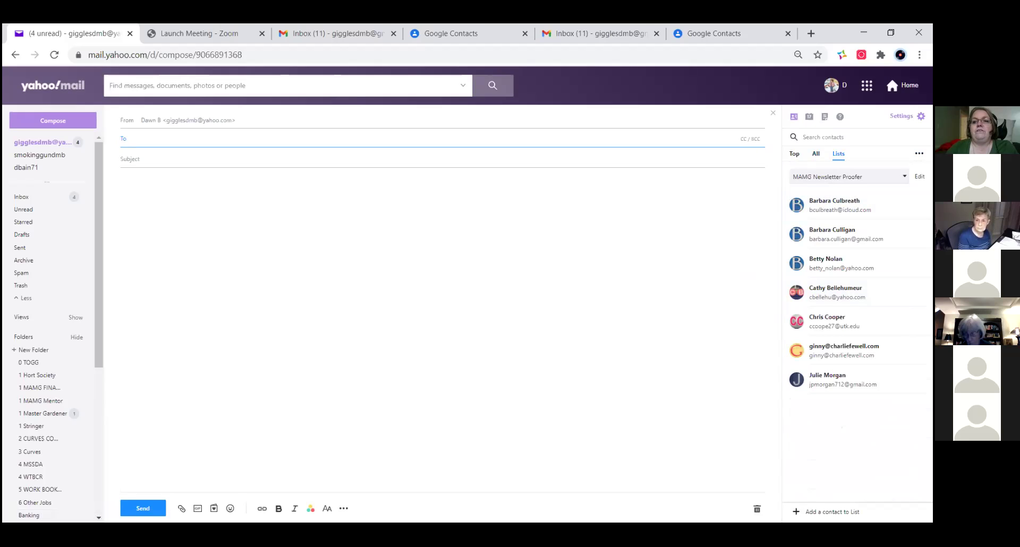
pyautogui.click(849, 176)
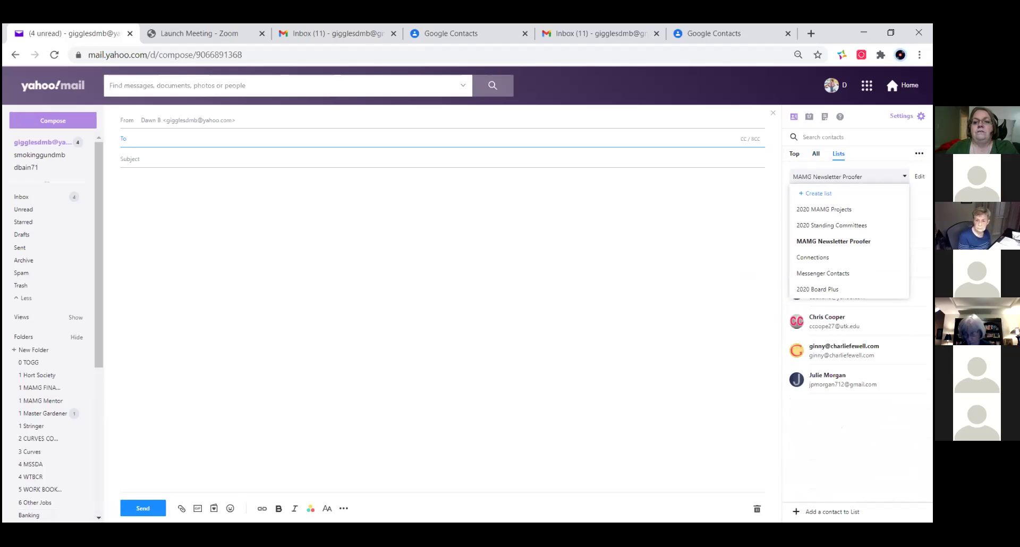
pyautogui.click(831, 225)
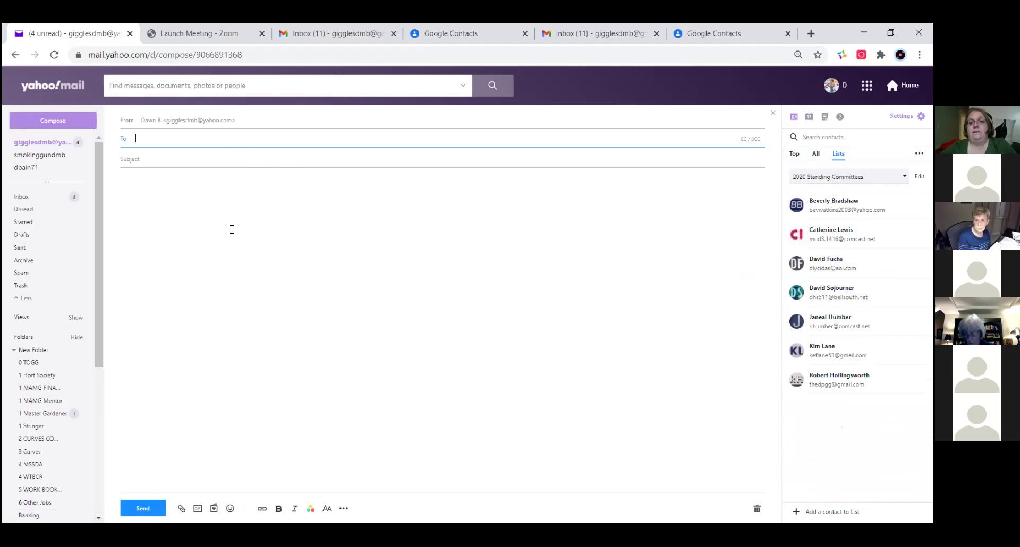
# - Address the message to the MAMG Newsletter Proofer list by typing 'mamg', then close it
pyautogui.write('m')
pyautogui.press('BackSpace')
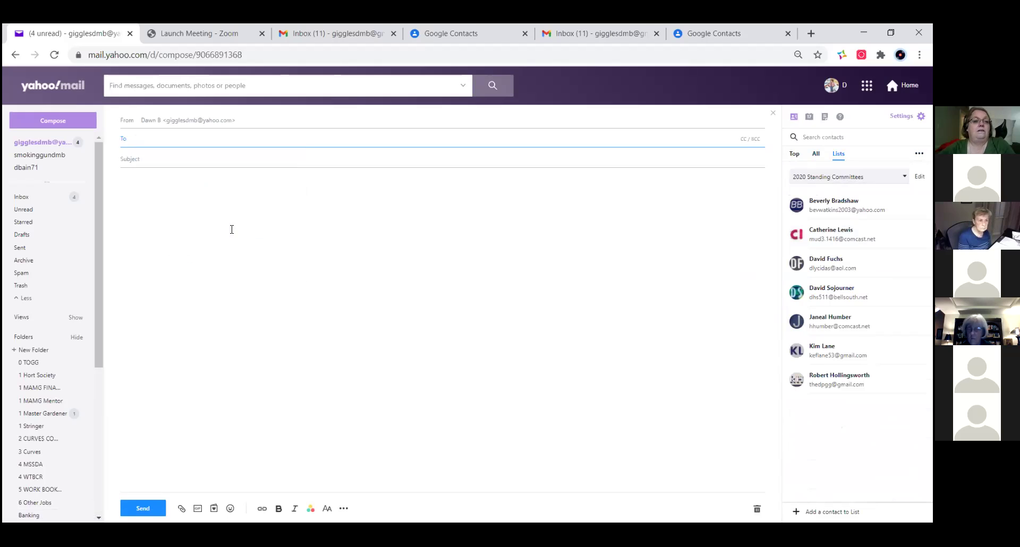
pyautogui.write('mamg')
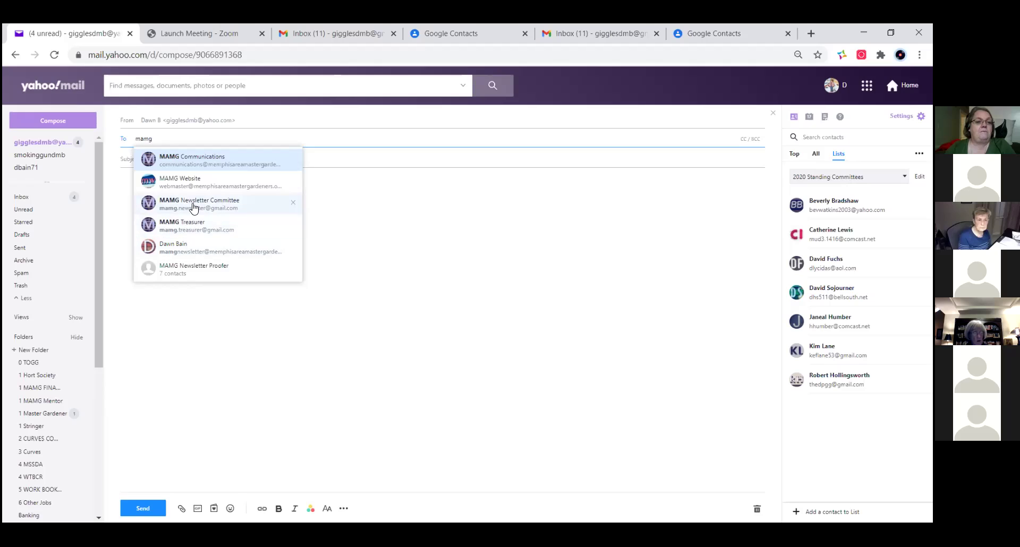
pyautogui.click(192, 264)
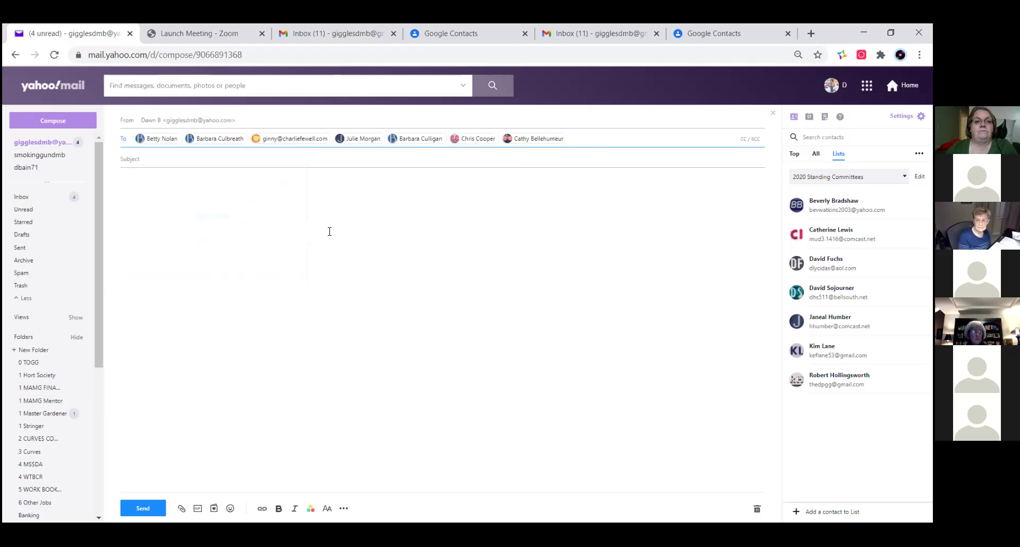
pyautogui.click(773, 115)
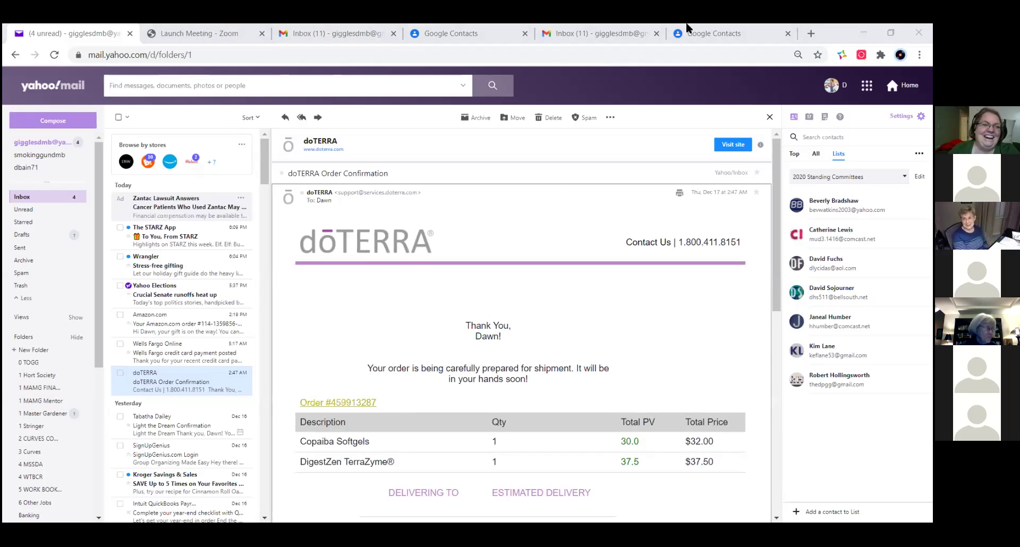
# - Open the STARZ email, trash it from its row icon, and switch to the Trash folder
pyautogui.click(193, 240)
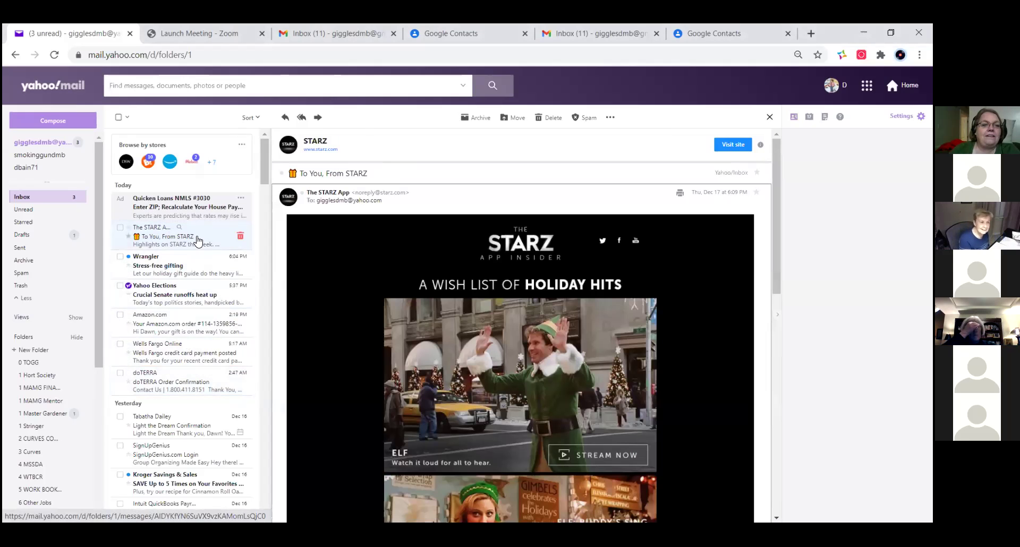
pyautogui.click(240, 235)
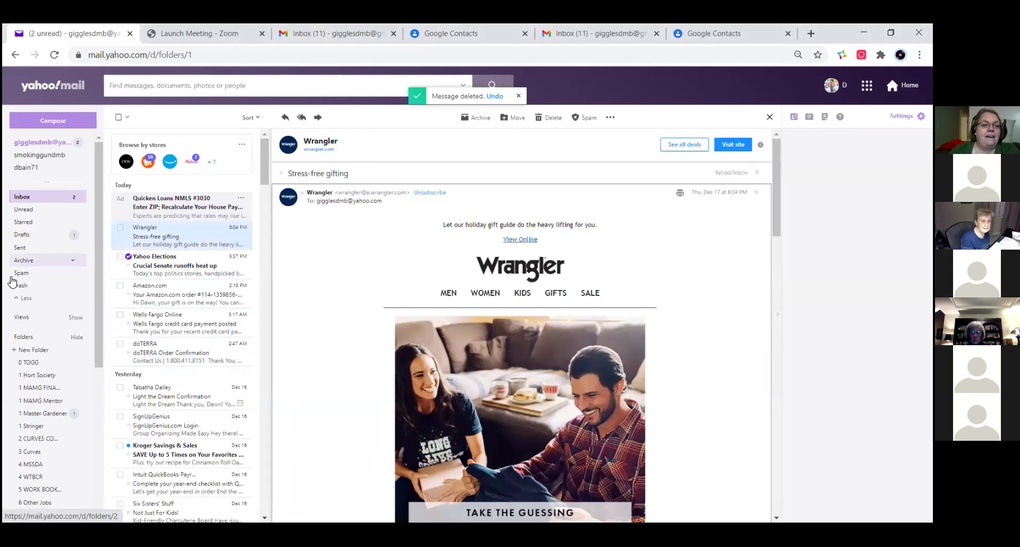
pyautogui.click(26, 287)
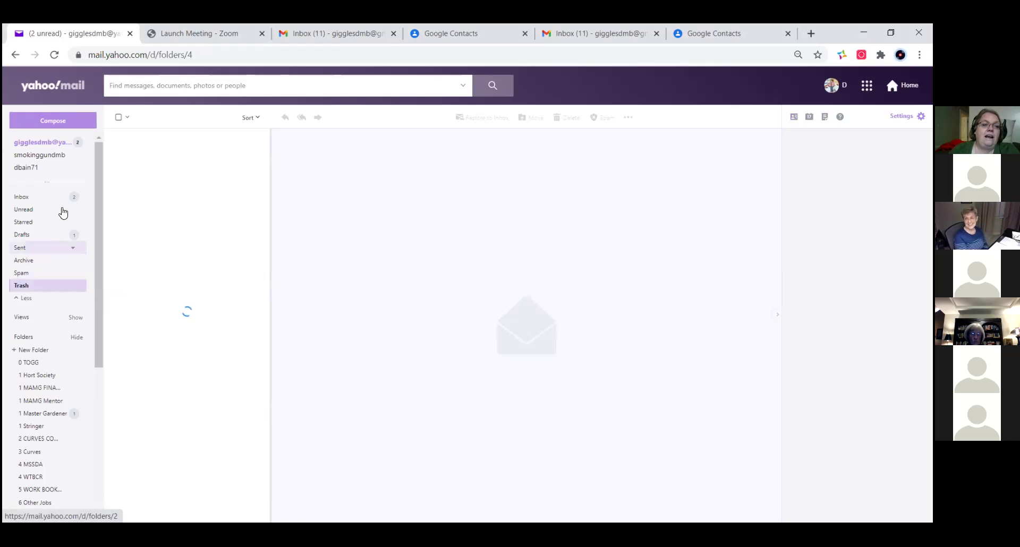
# - Return to Trash and read through the AgWeb Daily newsletter
pyautogui.click(21, 198)
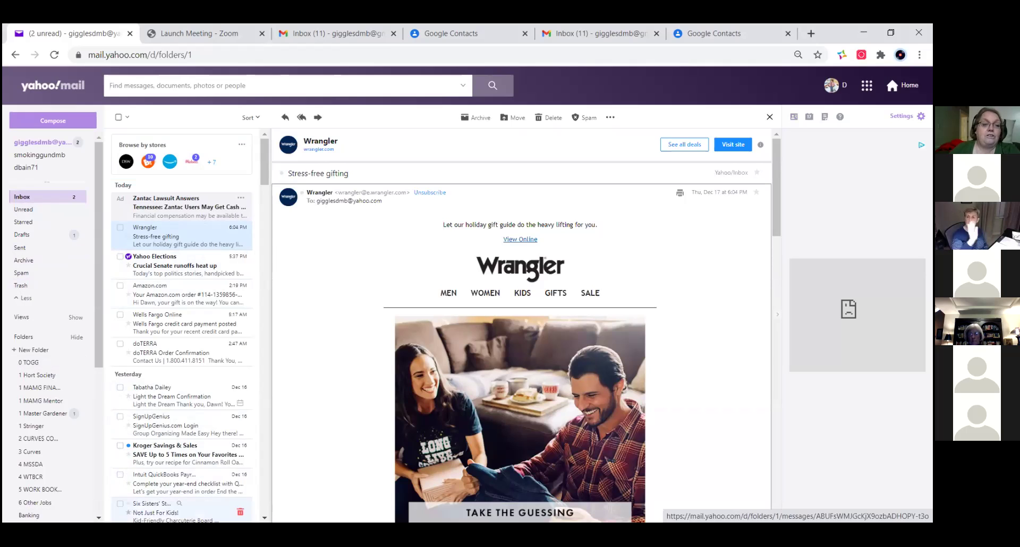
pyautogui.click(21, 286)
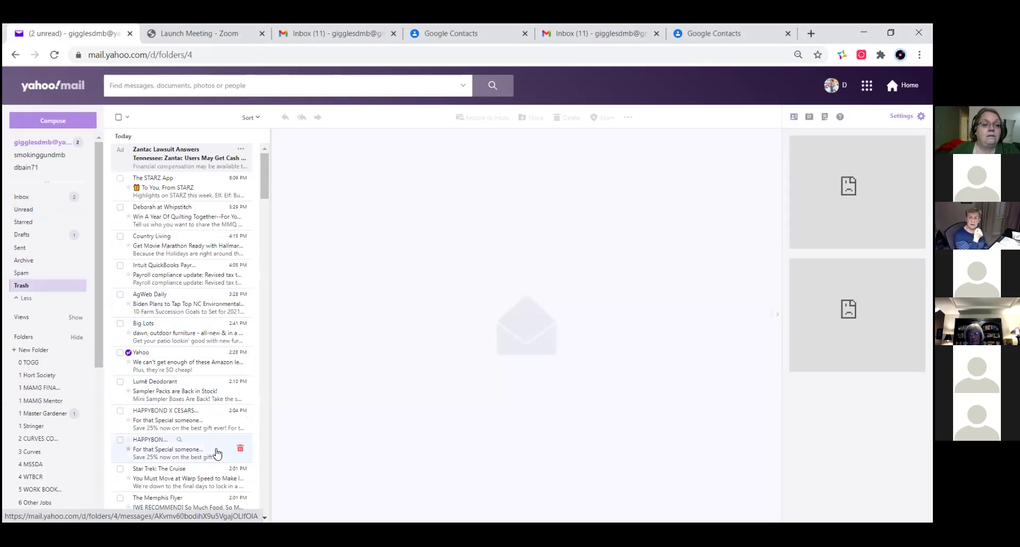
pyautogui.click(183, 304)
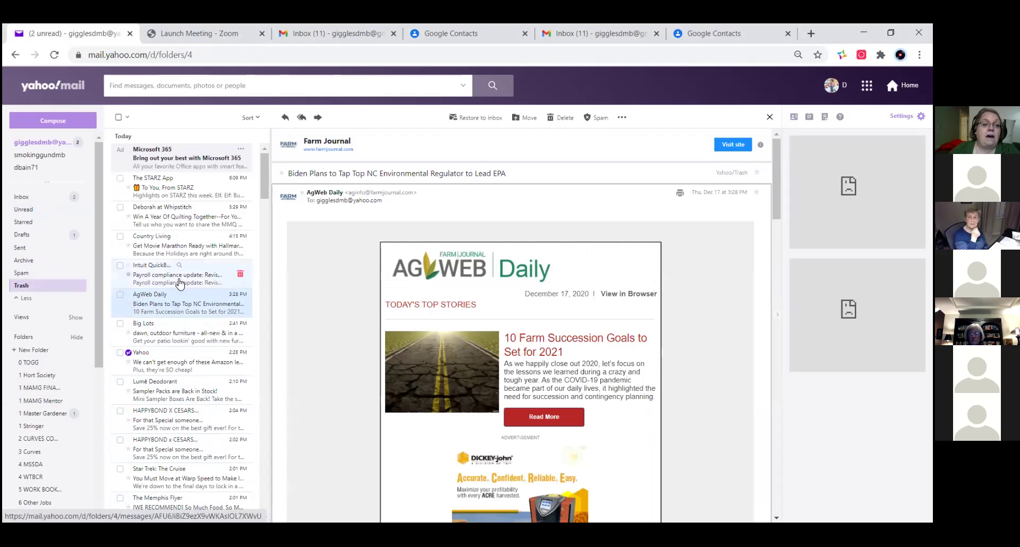
pyautogui.scroll(-5, 331, 413)
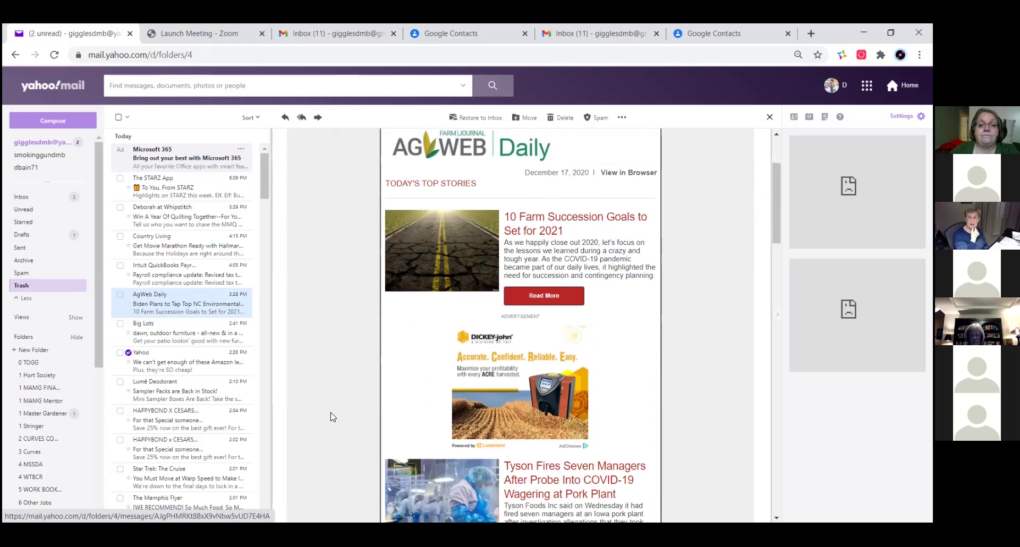
pyautogui.scroll(-12, 331, 419)
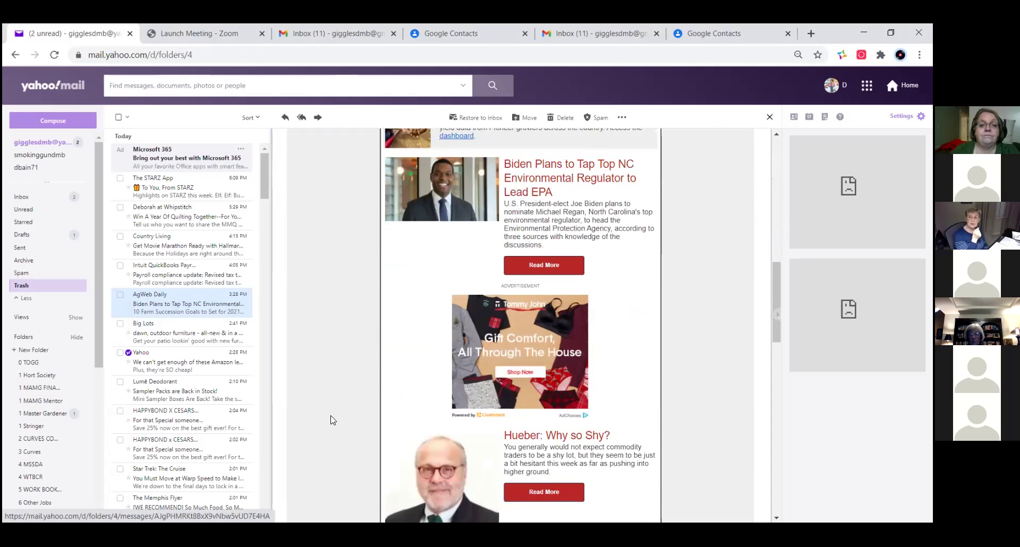
pyautogui.scroll(10, 333, 421)
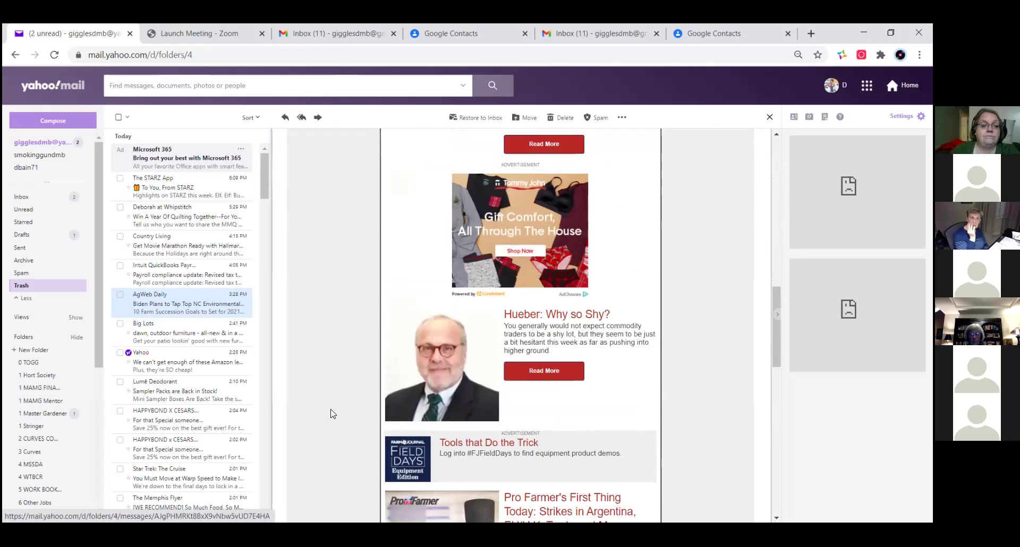
# - Open the Intuit QuickBooks 'Payroll compliance update: Revised tax tables' email and scroll the list
pyautogui.click(168, 275)
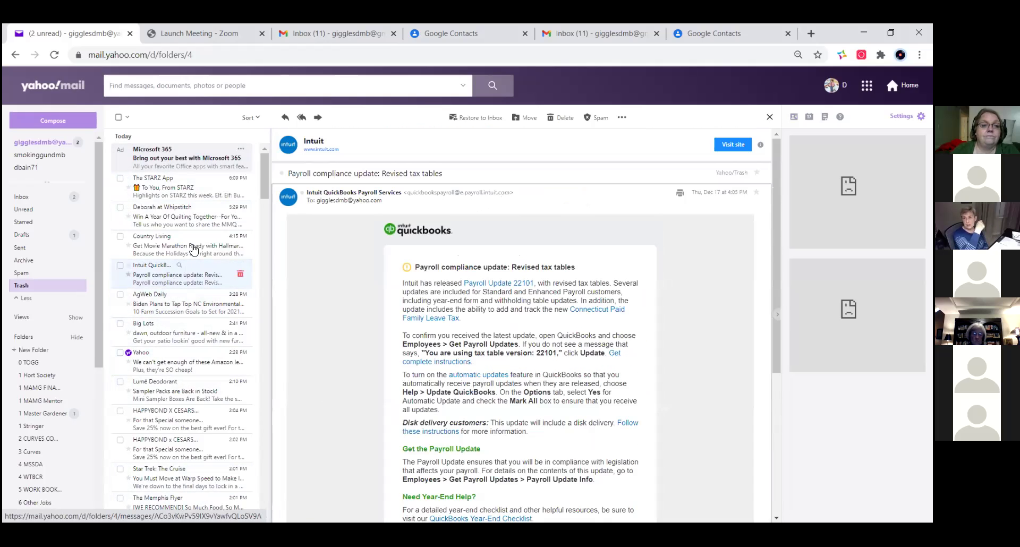
pyautogui.scroll(-10, 194, 239)
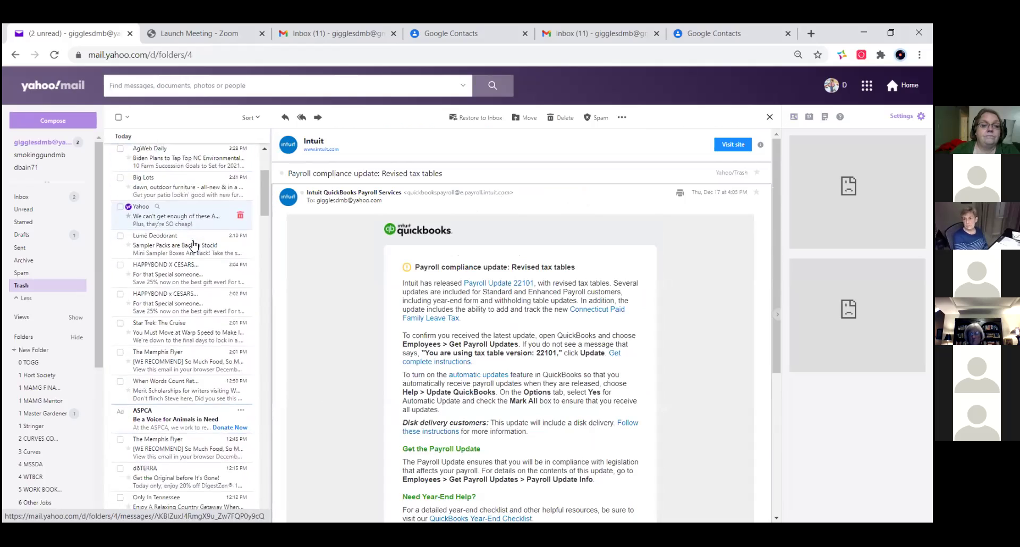
pyautogui.scroll(-10, 193, 257)
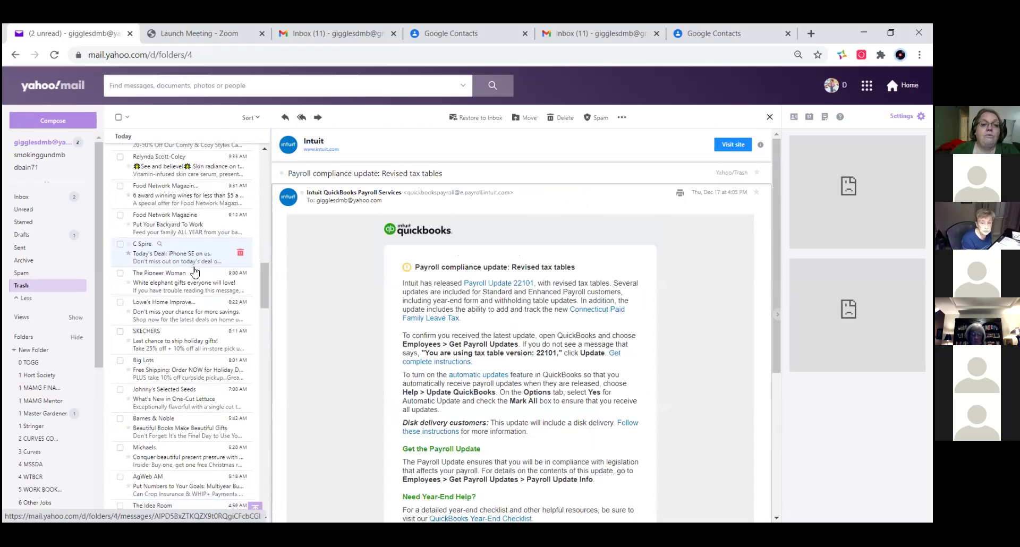
pyautogui.scroll(15, 199, 270)
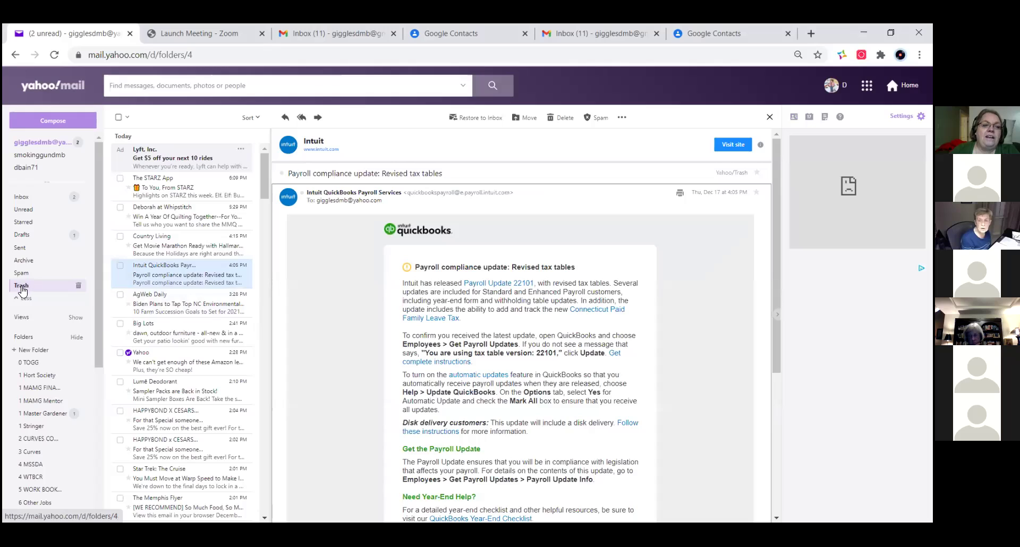
# - Empty Trash, confirming deletion of all 301 emails, and return to the Inbox
pyautogui.click(78, 286)
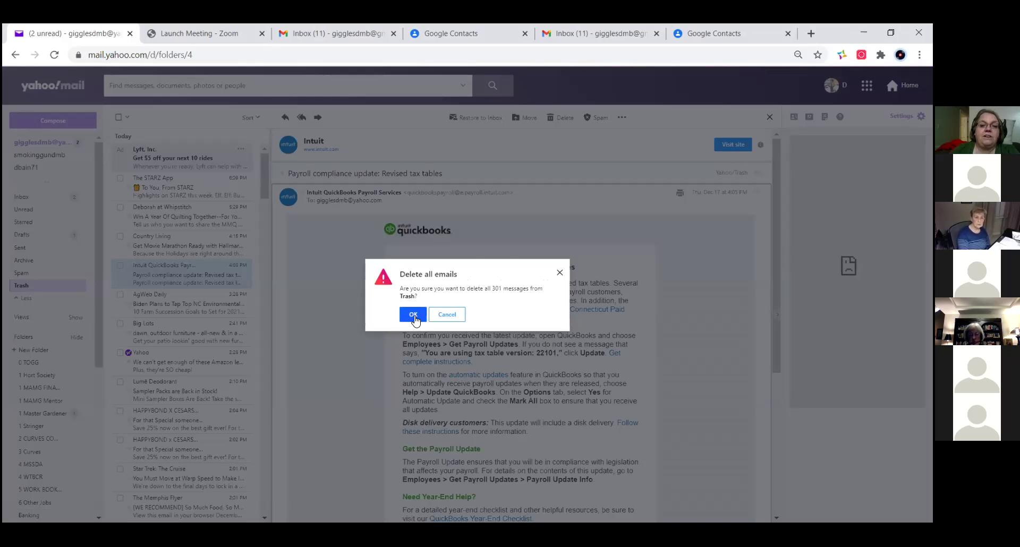
pyautogui.click(413, 315)
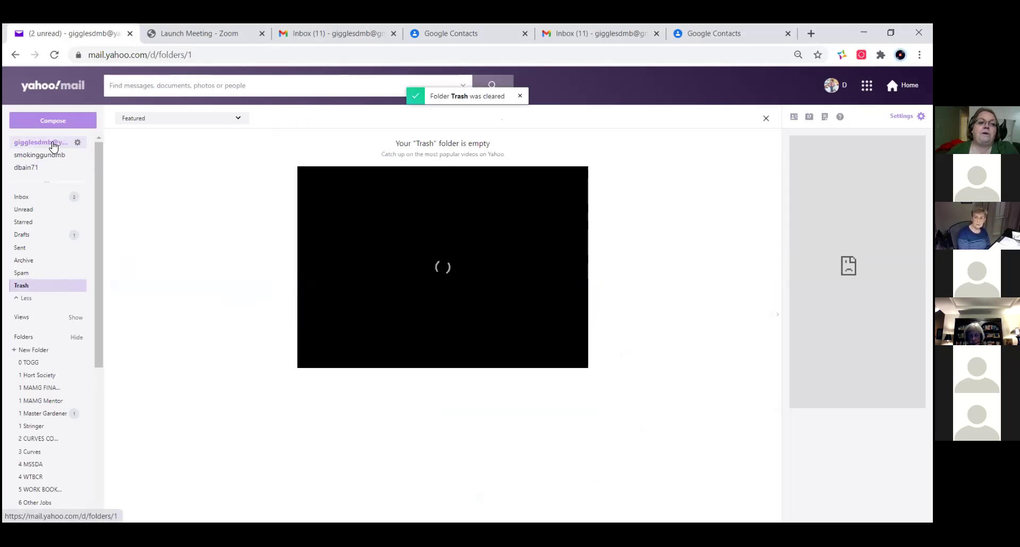
pyautogui.click(37, 193)
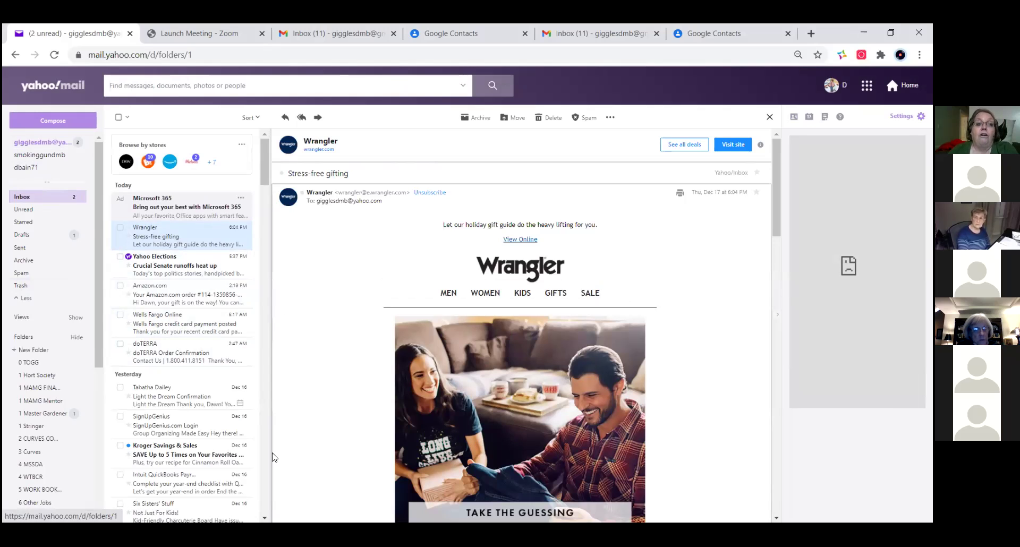
# - Scroll the Wrangler email, view its More actions, and start a blank new message
pyautogui.scroll(-3, 353, 461)
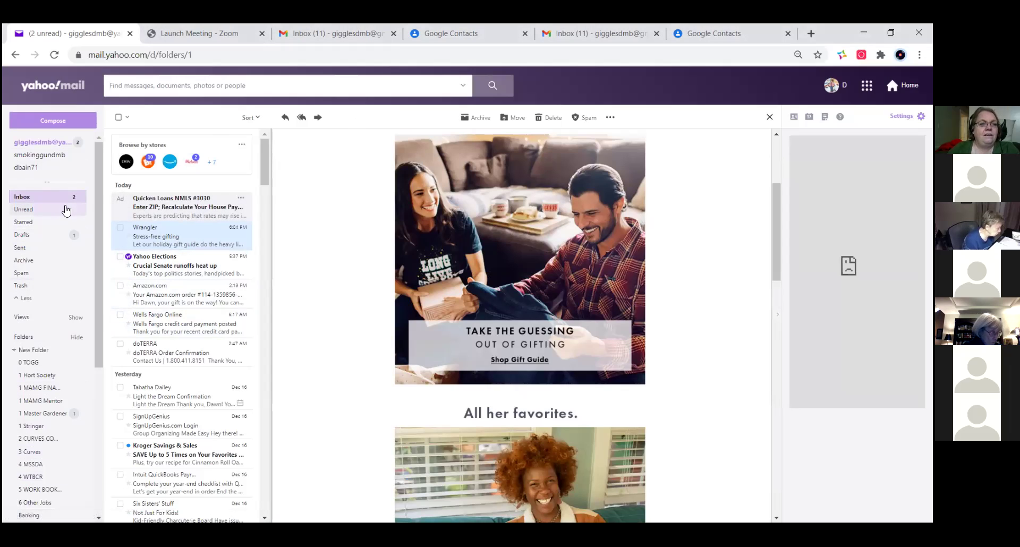
pyautogui.click(614, 120)
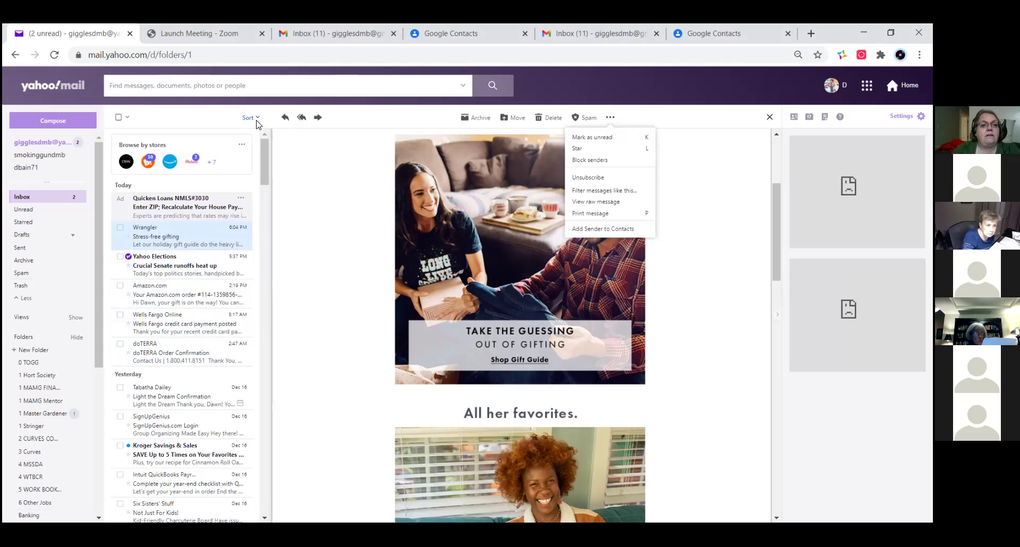
pyautogui.click(69, 122)
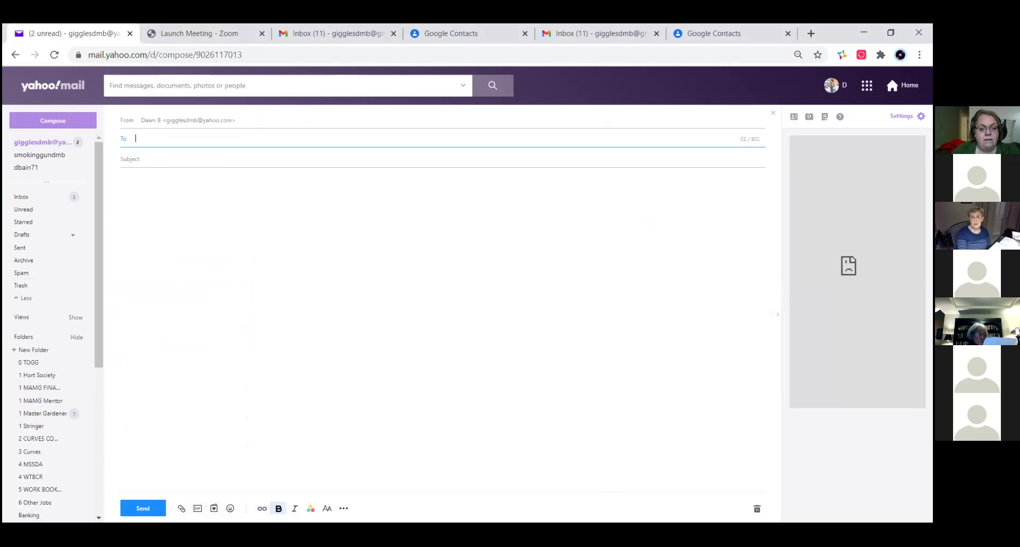
# - Reveal the extra formatting options in the new message, then discard the unused draft
pyautogui.click(343, 508)
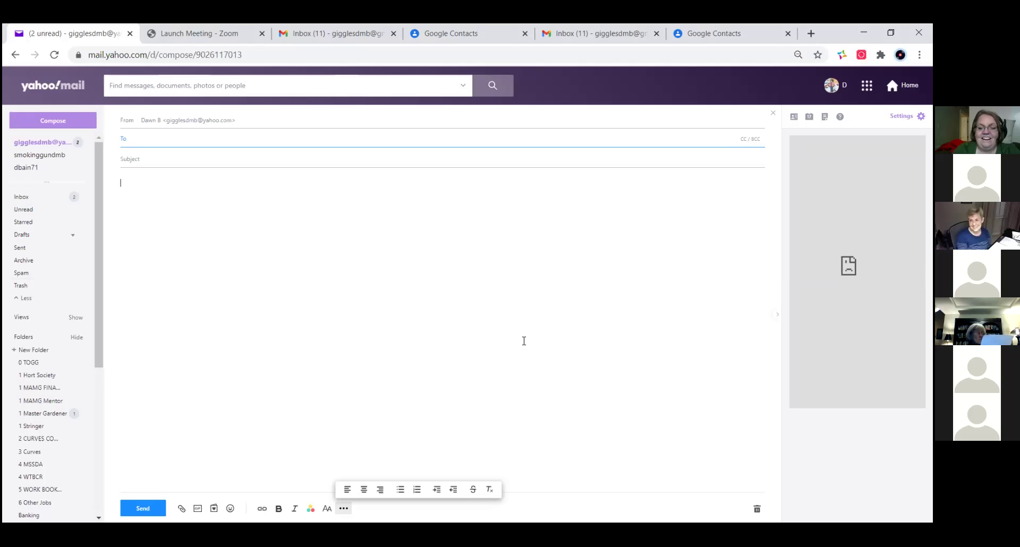
pyautogui.click(773, 115)
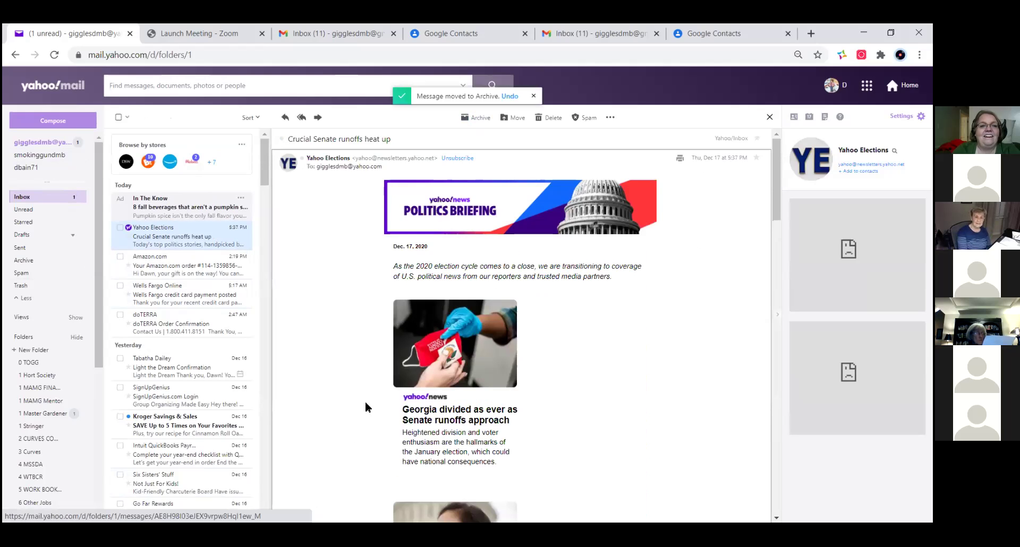
# - Scroll through the Yahoo Elections 'Crucial Senate runoffs heat up' email and show its More actions
pyautogui.scroll(-20, 366, 393)
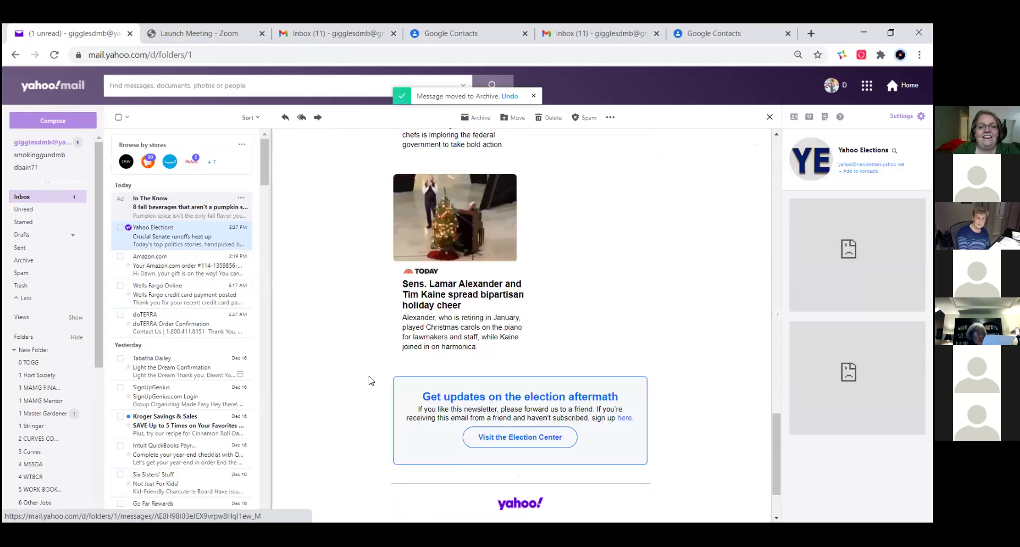
pyautogui.scroll(15, 366, 380)
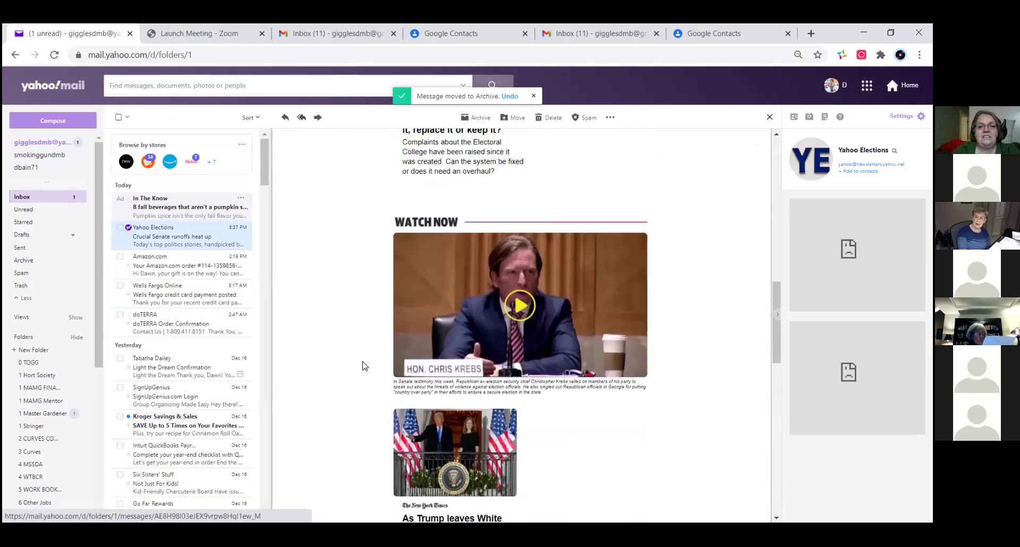
pyautogui.scroll(15, 365, 361)
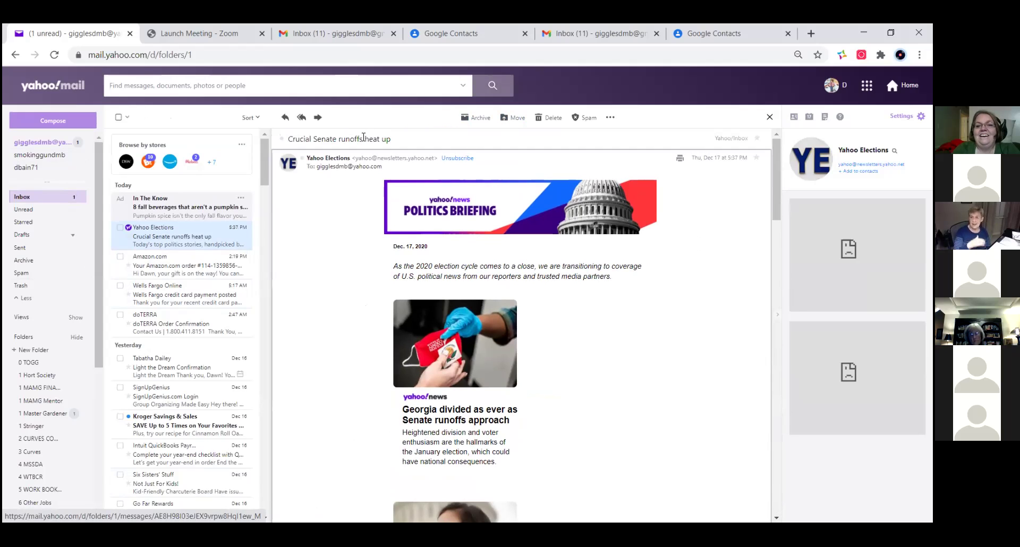
pyautogui.scroll(-3, 406, 197)
pyautogui.scroll(3, 415, 224)
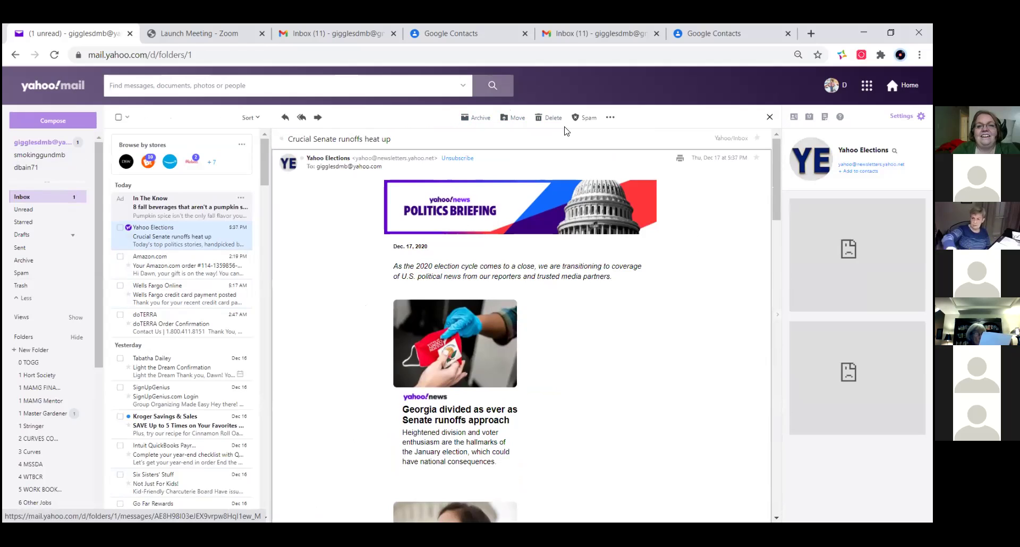
pyautogui.click(609, 119)
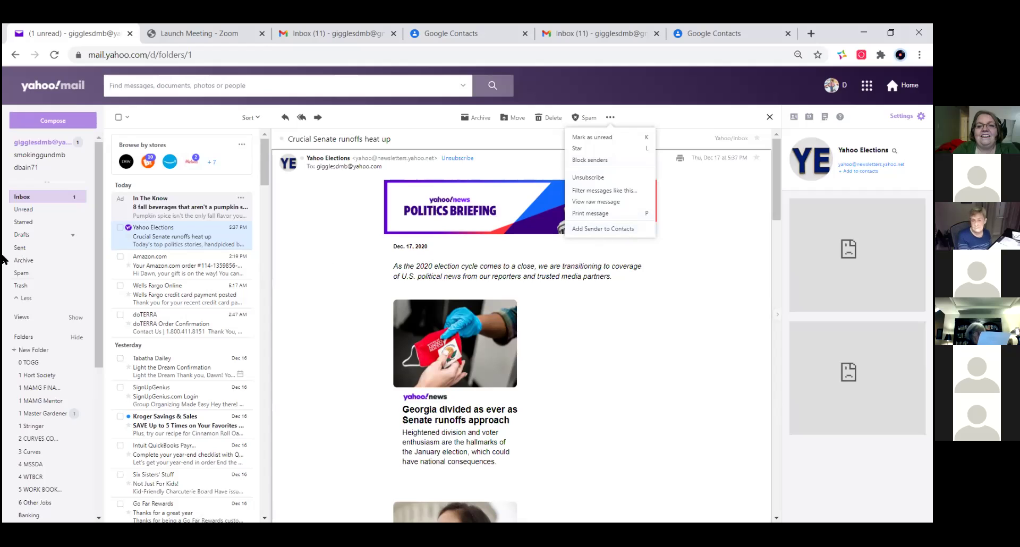
# - Open the Amazon shipping email, list the Wells Fargo Online messages, and return to the Inbox
pyautogui.click(181, 266)
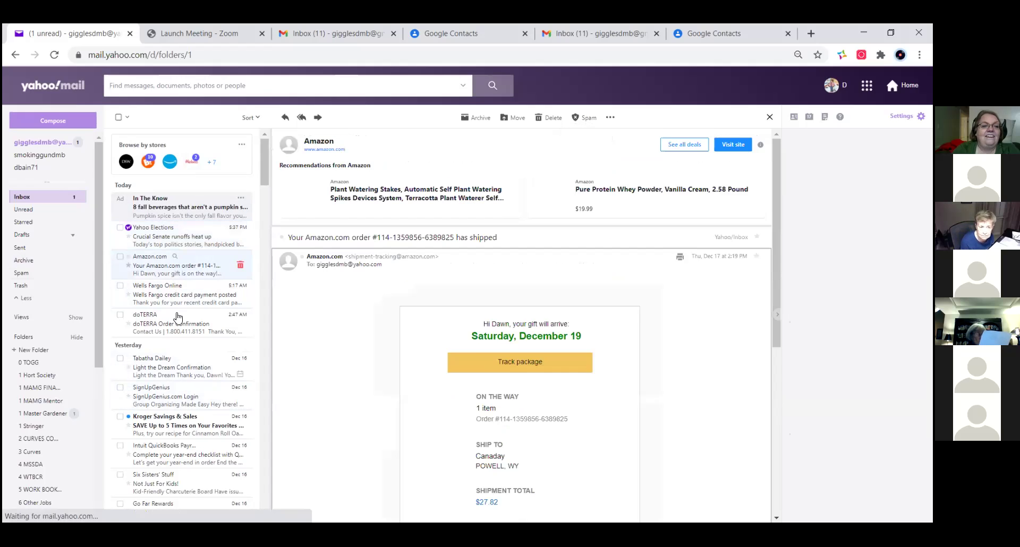
pyautogui.click(155, 286)
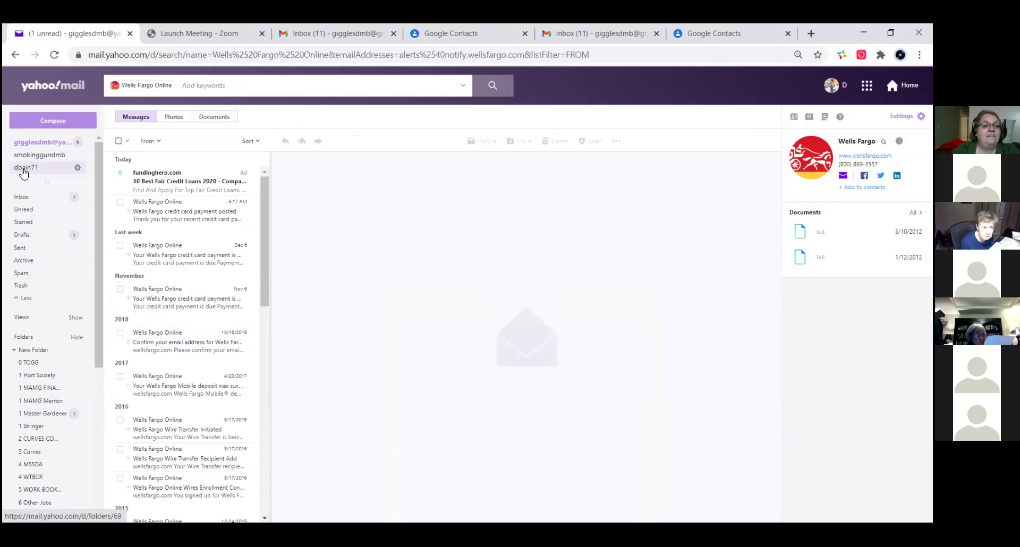
pyautogui.click(41, 142)
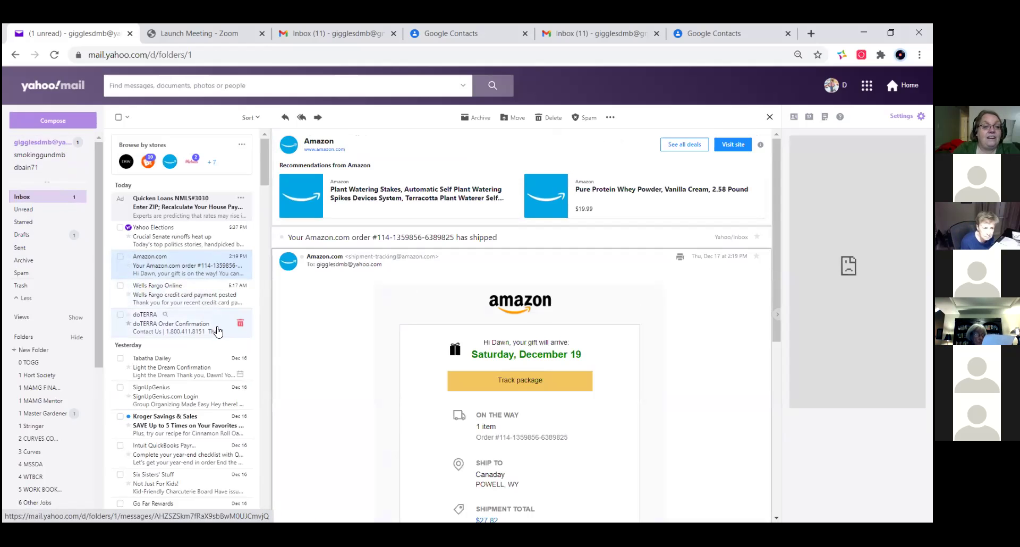
pyautogui.scroll(-5, 222, 363)
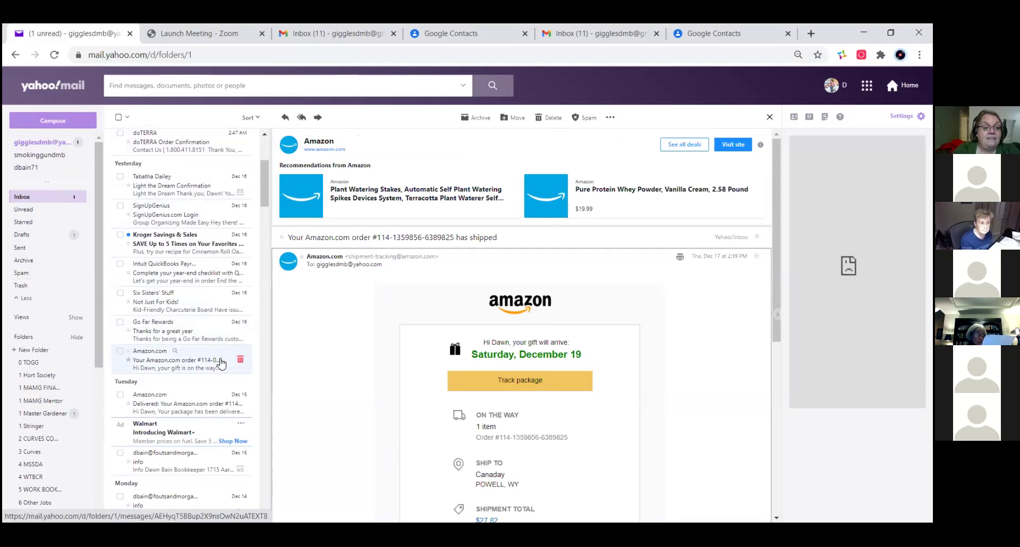
pyautogui.scroll(5, 252, 229)
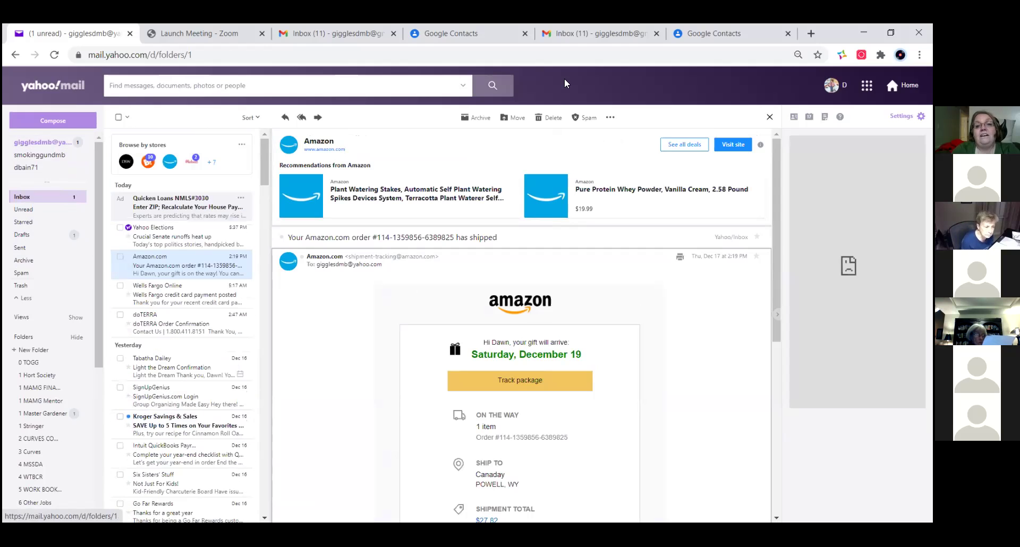
pyautogui.click(610, 118)
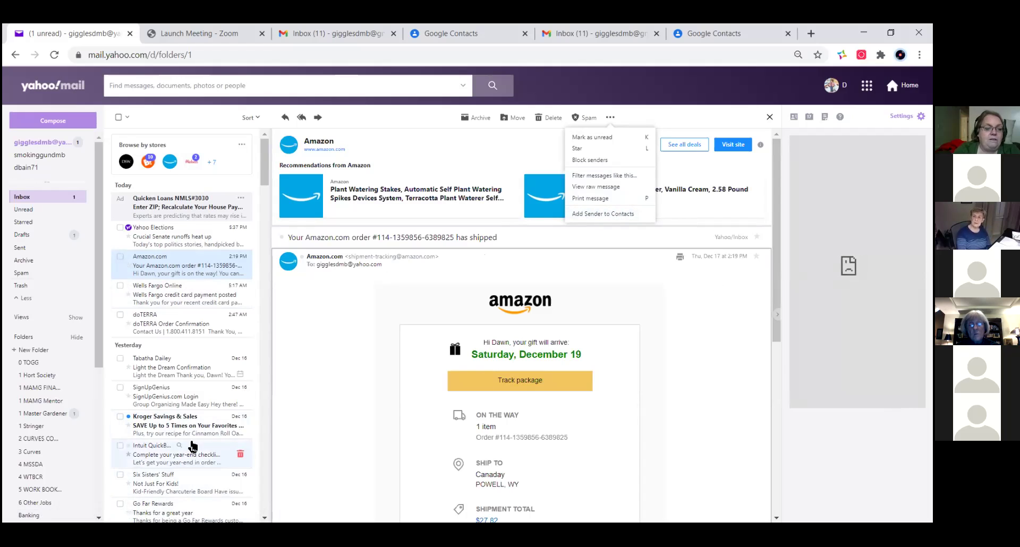
# - Open the Nov 30 'Re: Hey' reply and show its More actions
pyautogui.scroll(-15, 196, 436)
pyautogui.scroll(-10, 199, 422)
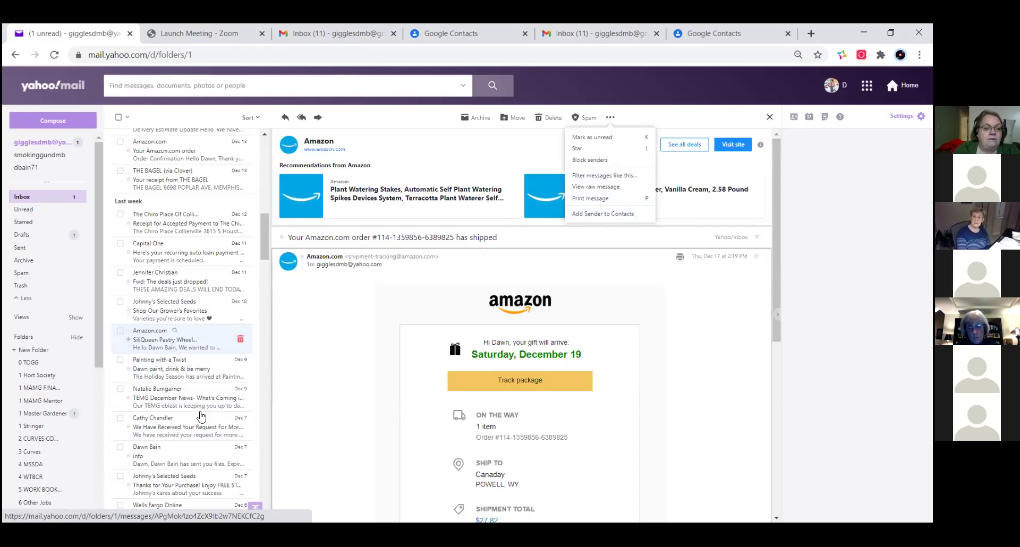
pyautogui.scroll(-1, 203, 406)
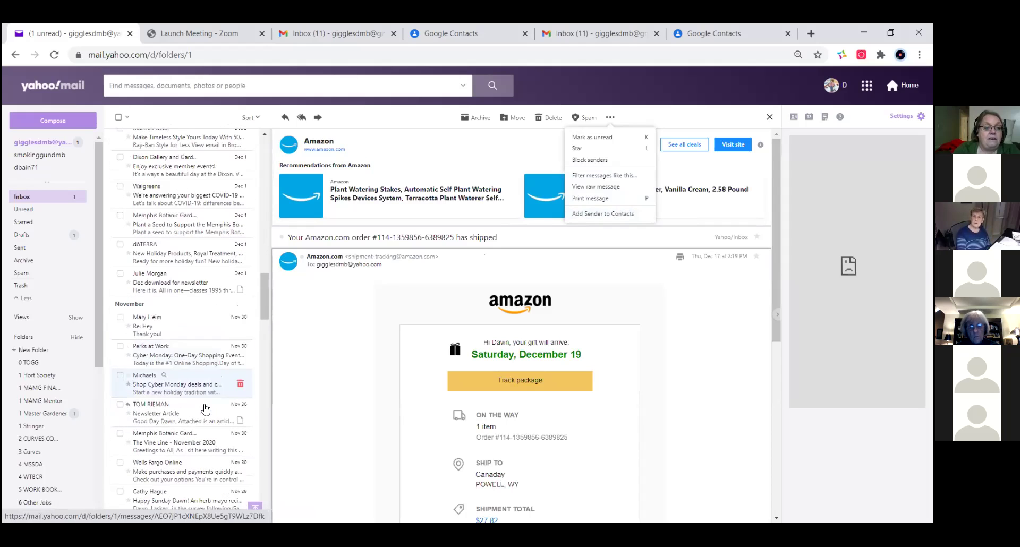
pyautogui.click(188, 320)
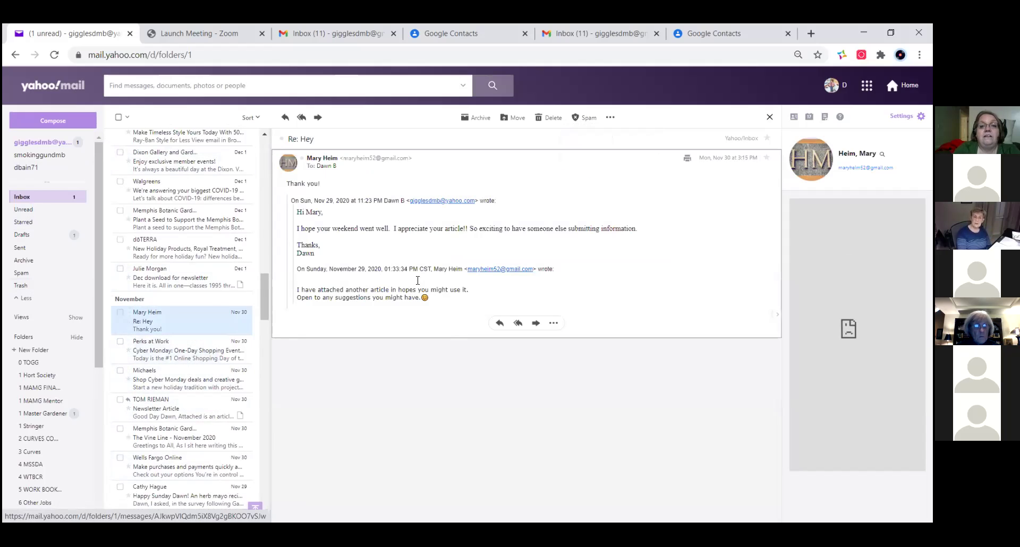
pyautogui.click(611, 118)
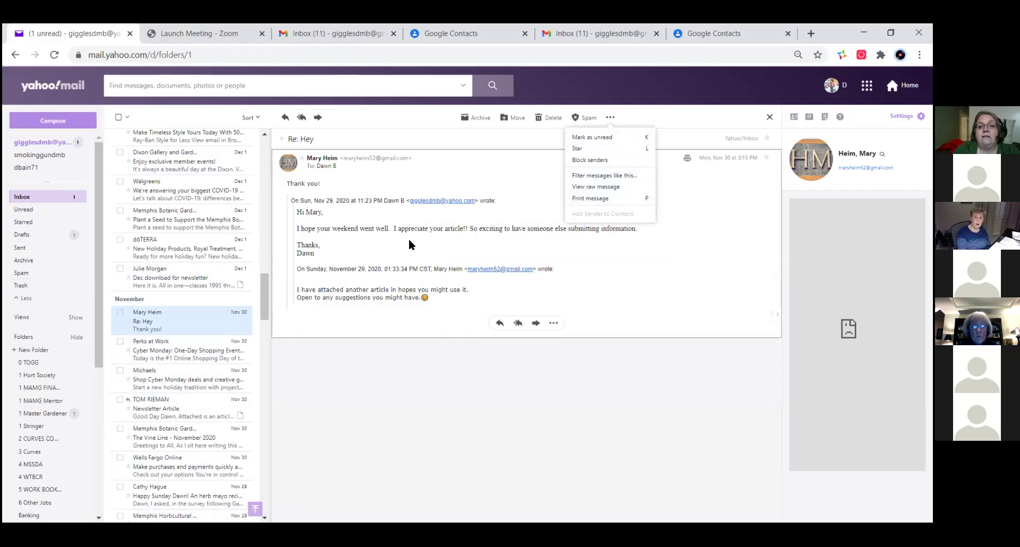
# - Review the 'Re: Hey' raw message source in a new tab, then close that tab
pyautogui.click(605, 189)
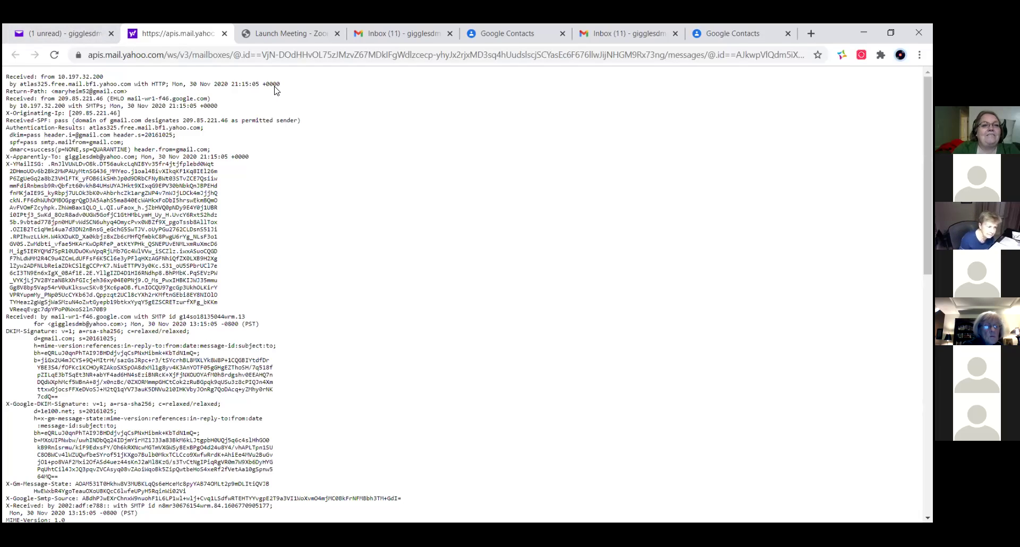
pyautogui.click(224, 33)
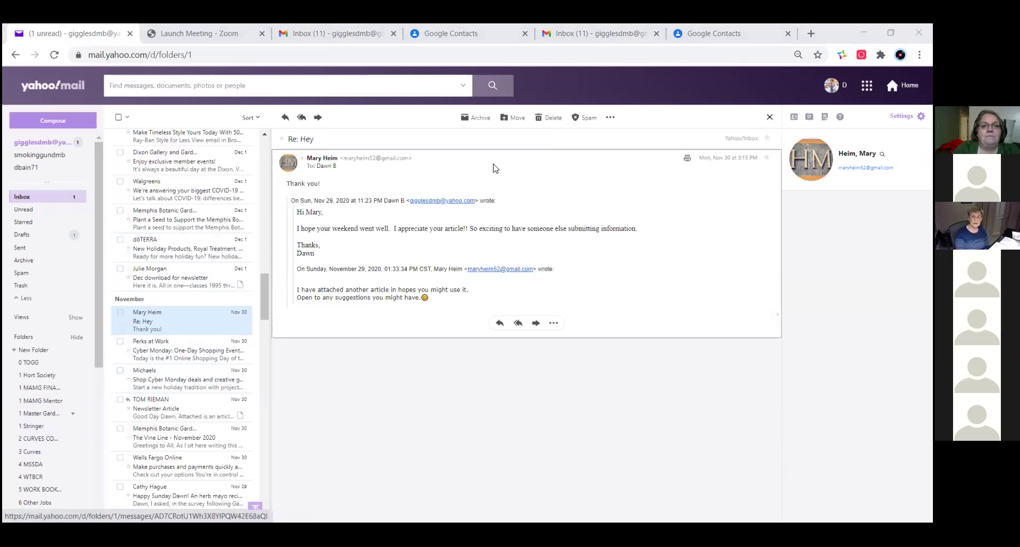
# - Open the Nov 25 'Siano' email offering the Citrix download of '2020 Siano Monthly Salary.xlsx'
pyautogui.click(609, 118)
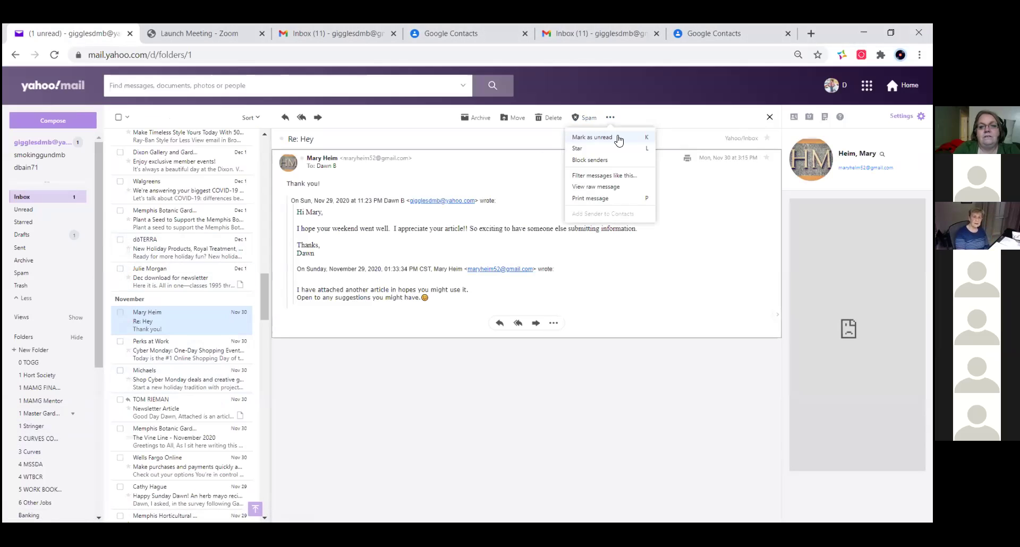
pyautogui.scroll(-2, 153, 393)
pyautogui.scroll(-3, 153, 393)
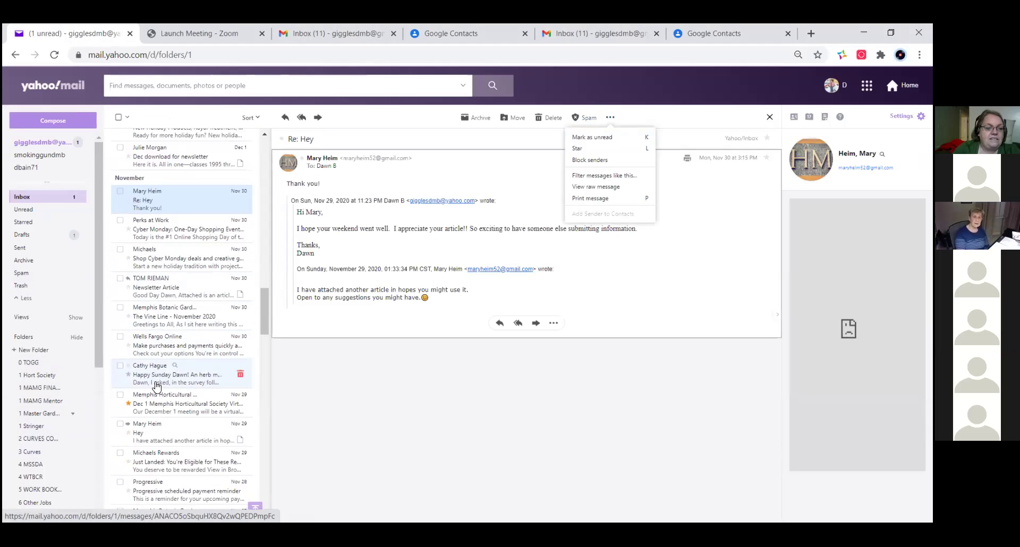
pyautogui.scroll(-3, 178, 348)
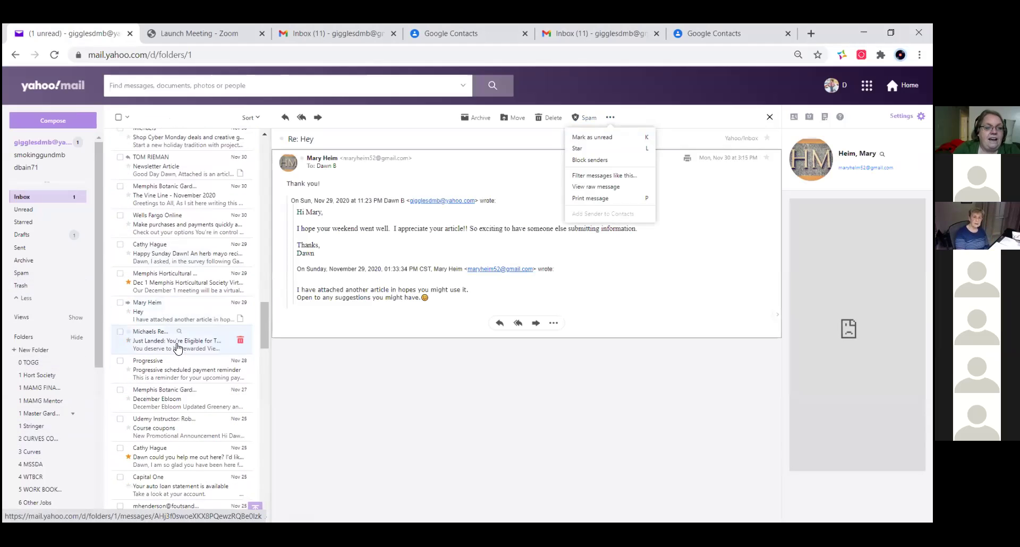
pyautogui.scroll(-1, 181, 343)
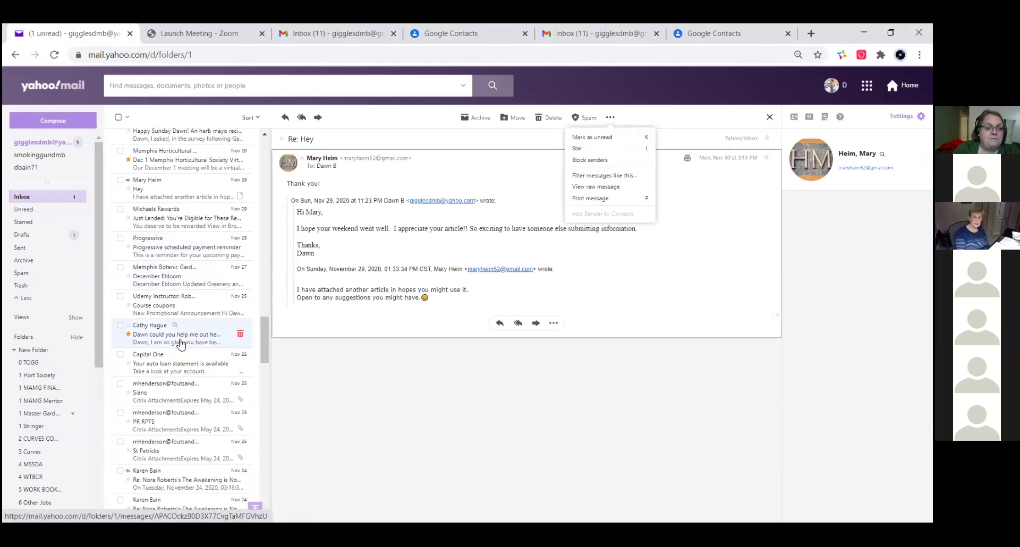
pyautogui.scroll(-1, 183, 340)
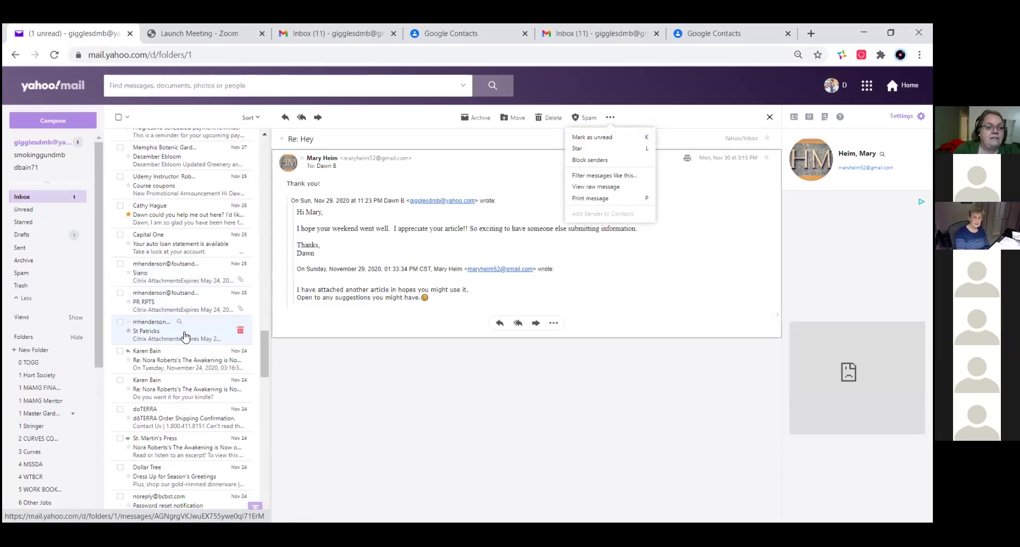
pyautogui.click(193, 270)
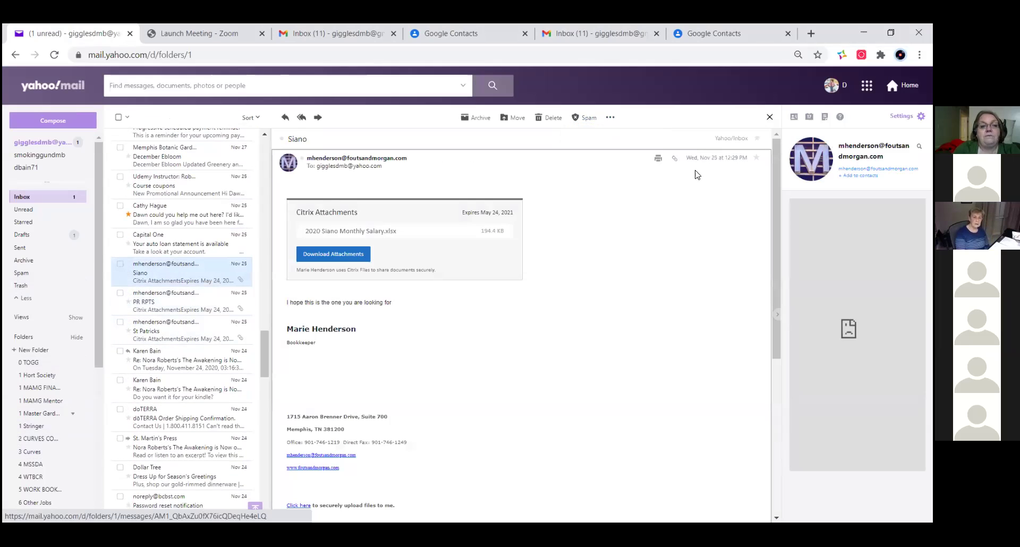
# - Try saving the Siano sender as a contact with a first name; Yahoo shows 'Unable to save'
pyautogui.click(610, 119)
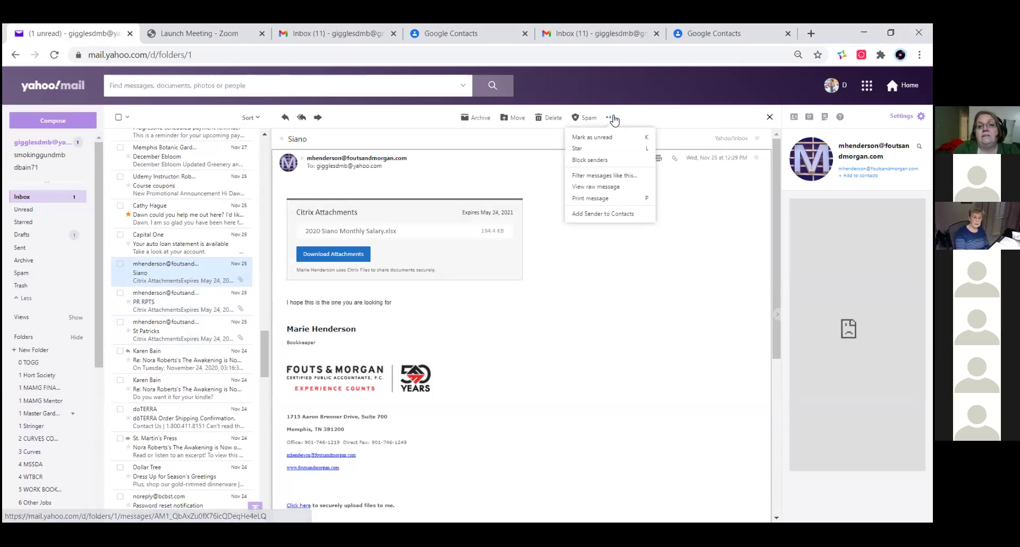
pyautogui.click(614, 214)
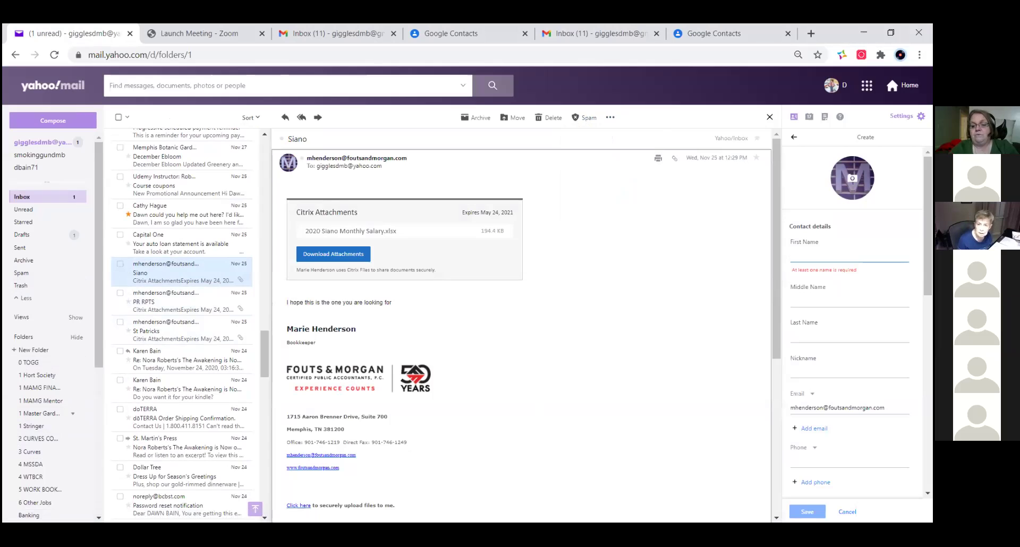
pyautogui.write('Ma')
pyautogui.press('Tab')
pyautogui.press('Tab')
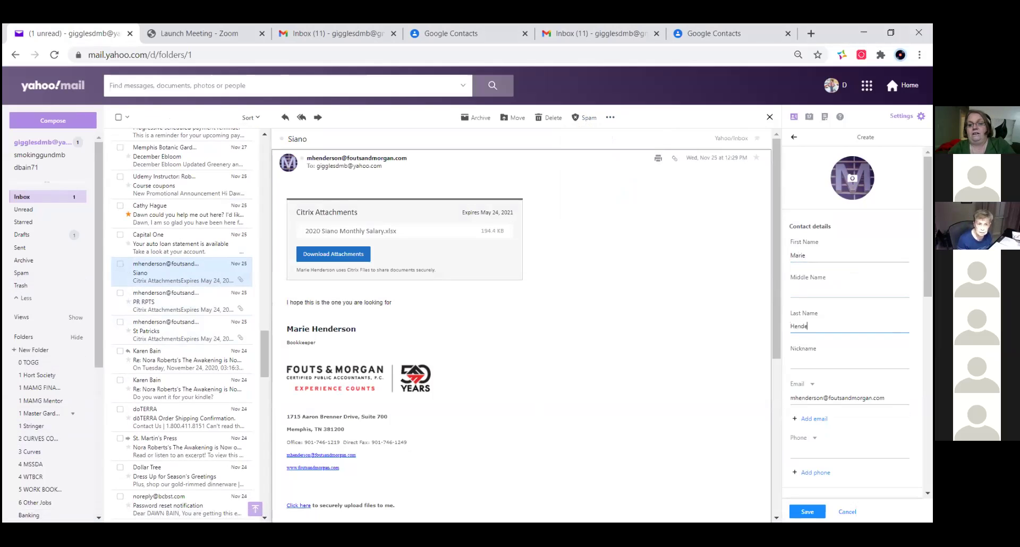
pyautogui.press('Tab')
pyautogui.press('Tab')
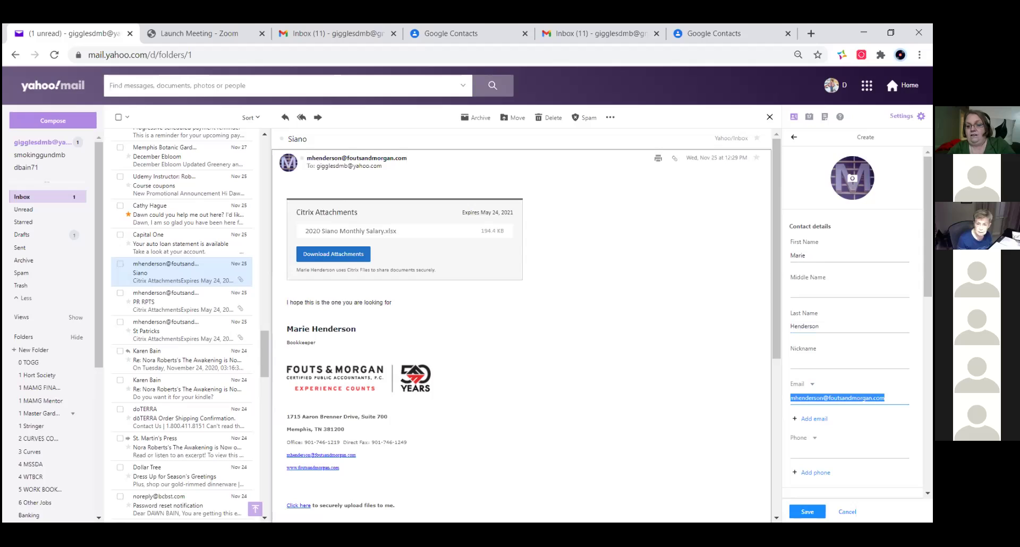
pyautogui.press('Tab')
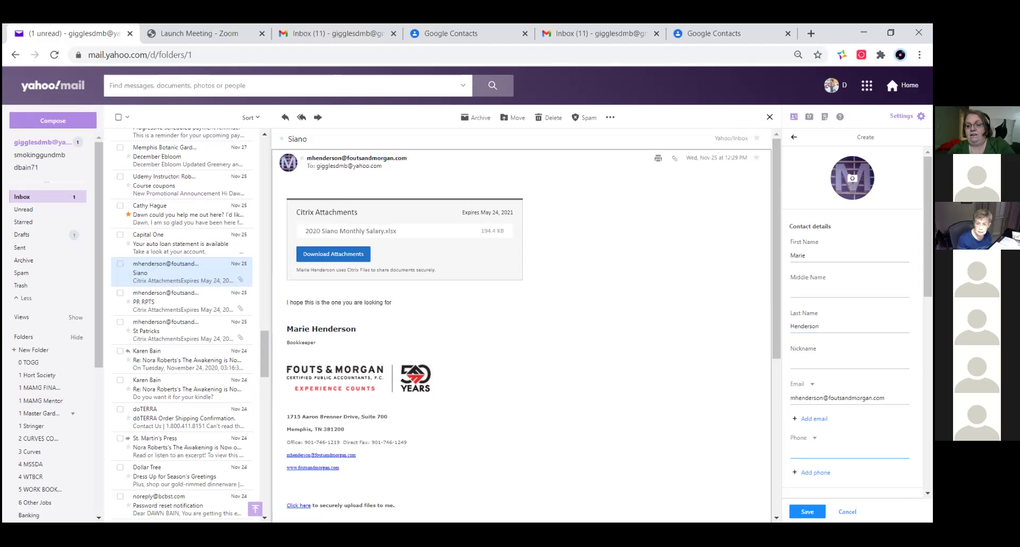
pyautogui.press('Tab')
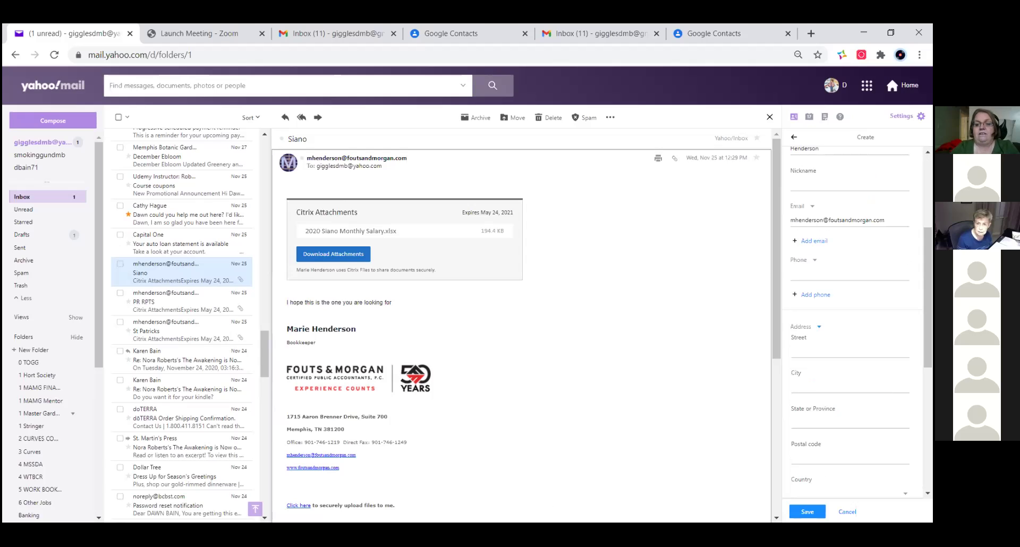
pyautogui.click(807, 512)
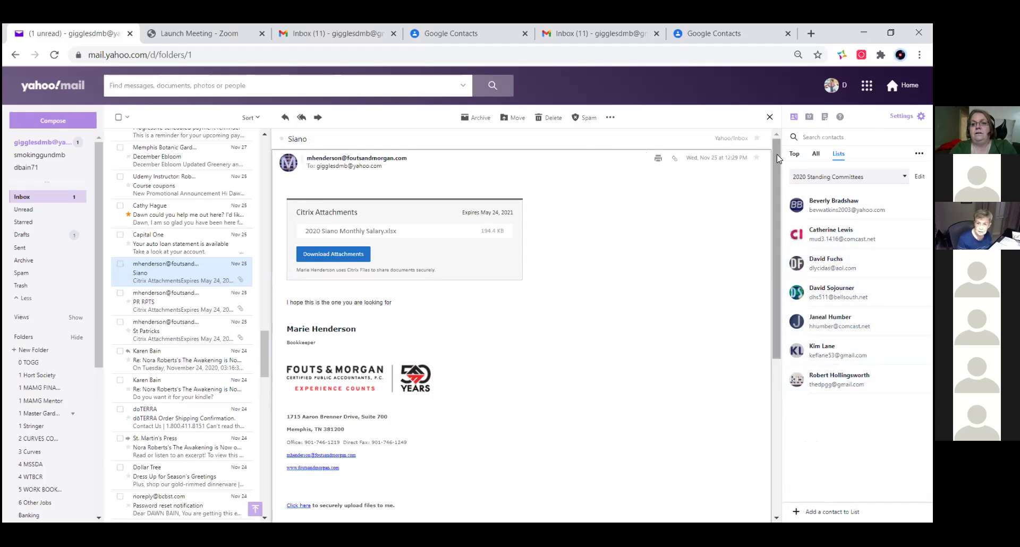
pyautogui.click(816, 154)
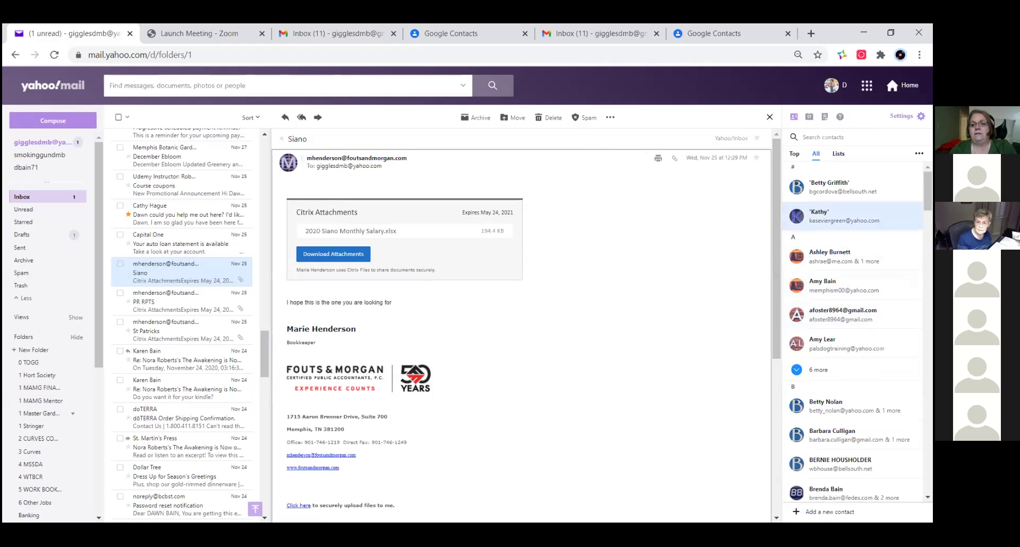
pyautogui.scroll(-3, 850, 212)
pyautogui.scroll(-15, 850, 265)
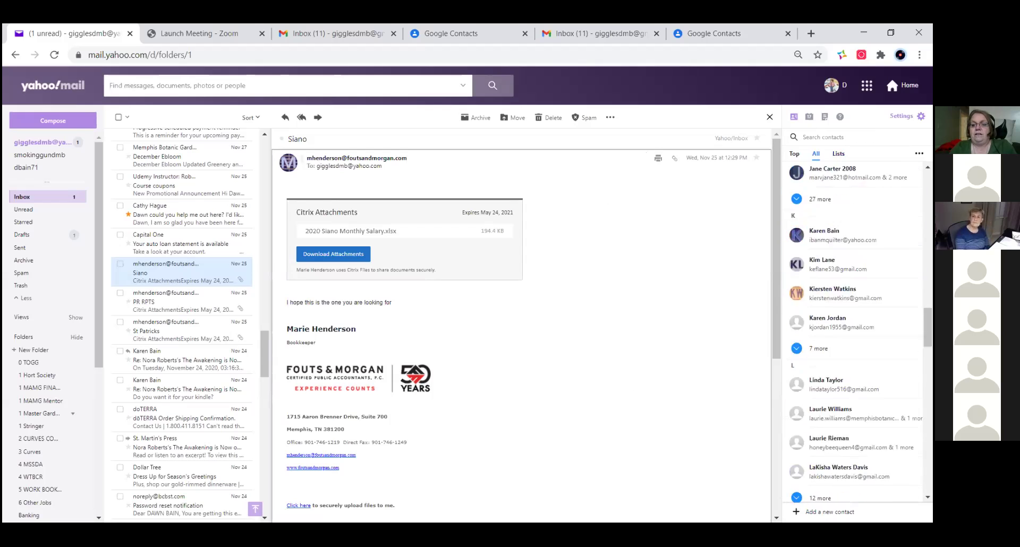
pyautogui.scroll(10, 850, 279)
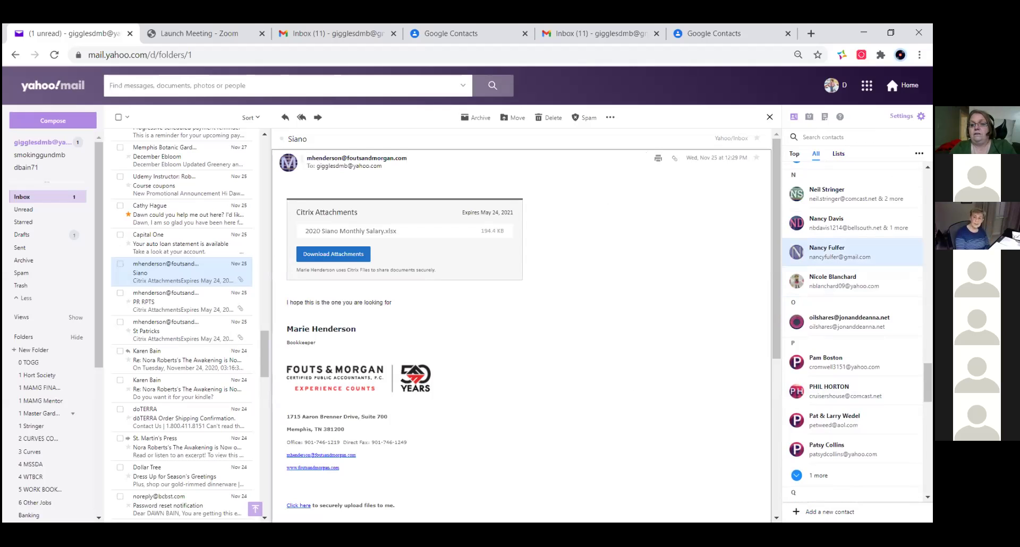
pyautogui.scroll(3, 850, 279)
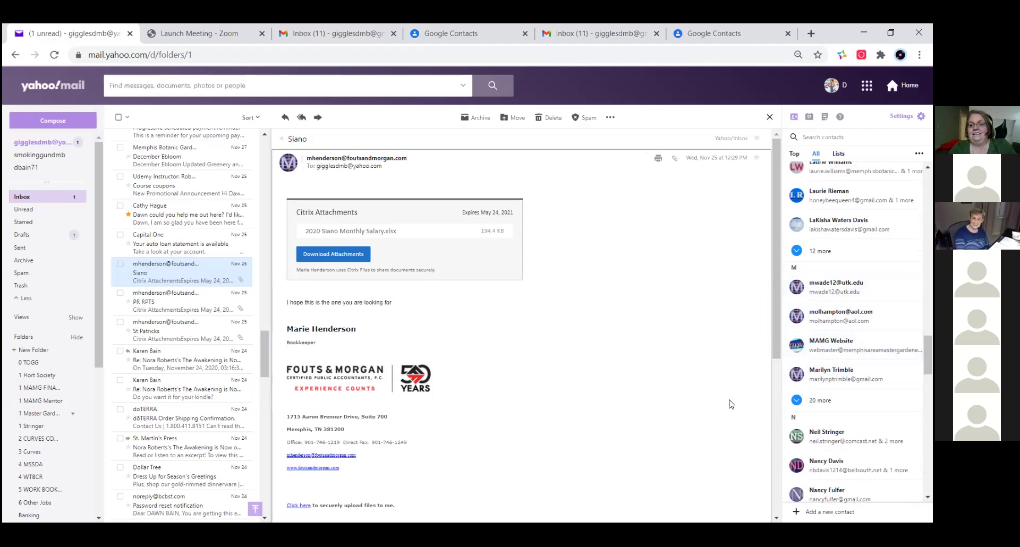
pyautogui.scroll(10, 829, 375)
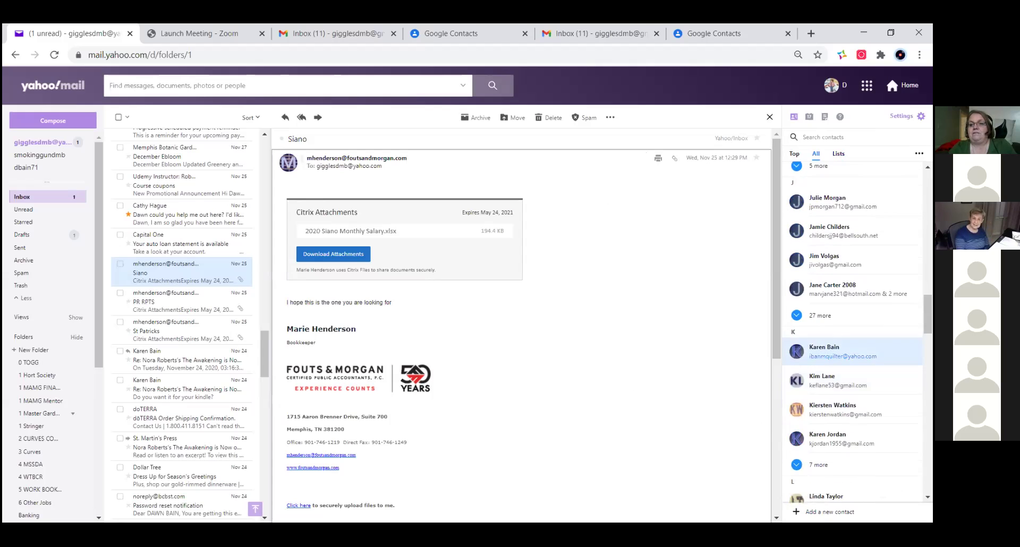
pyautogui.scroll(4, 829, 367)
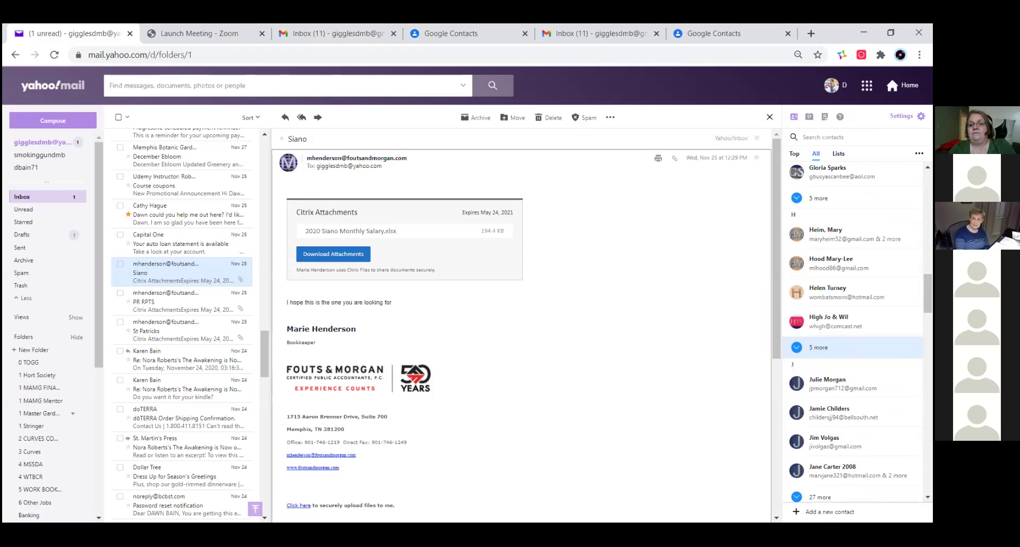
pyautogui.scroll(-20, 828, 347)
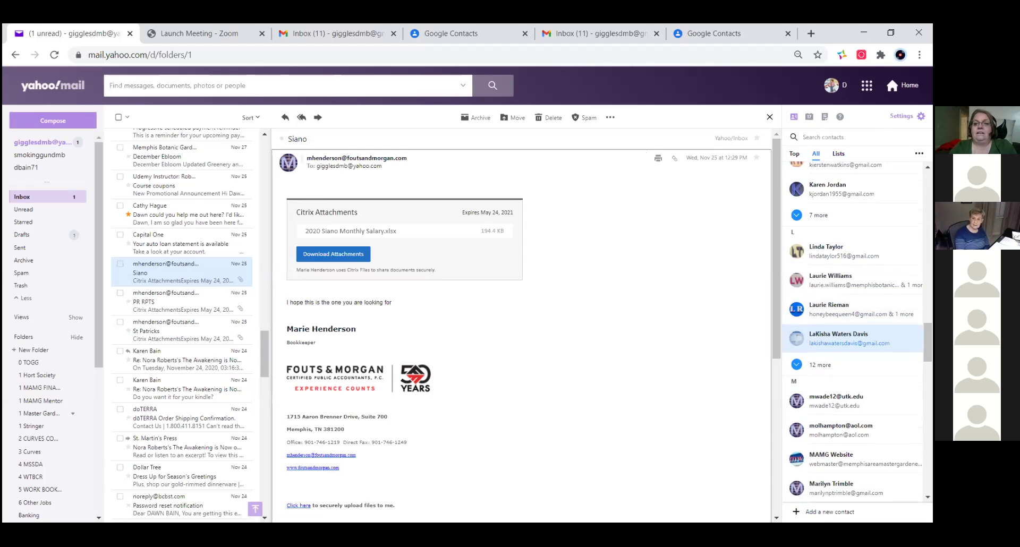
pyautogui.scroll(-15, 828, 348)
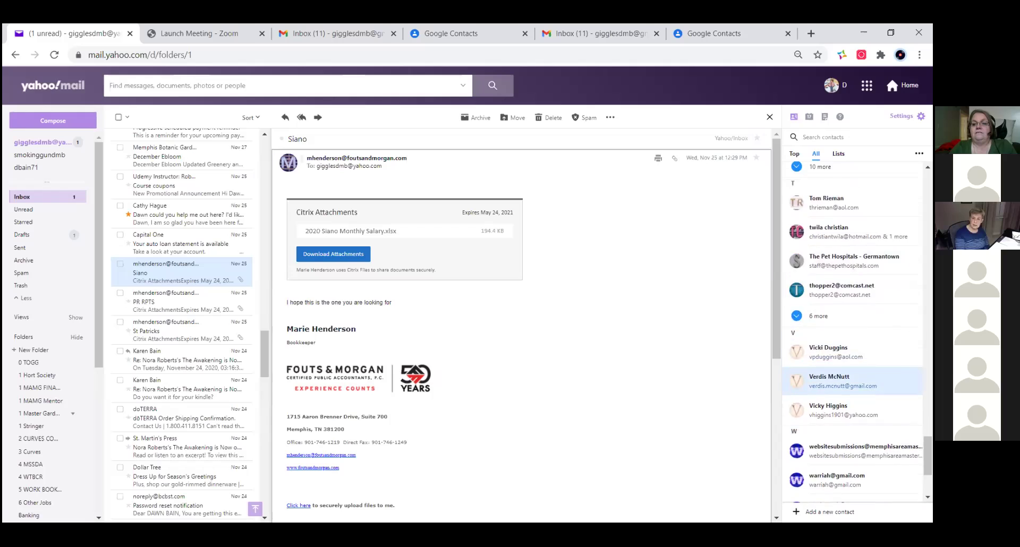
pyautogui.scroll(16, 826, 451)
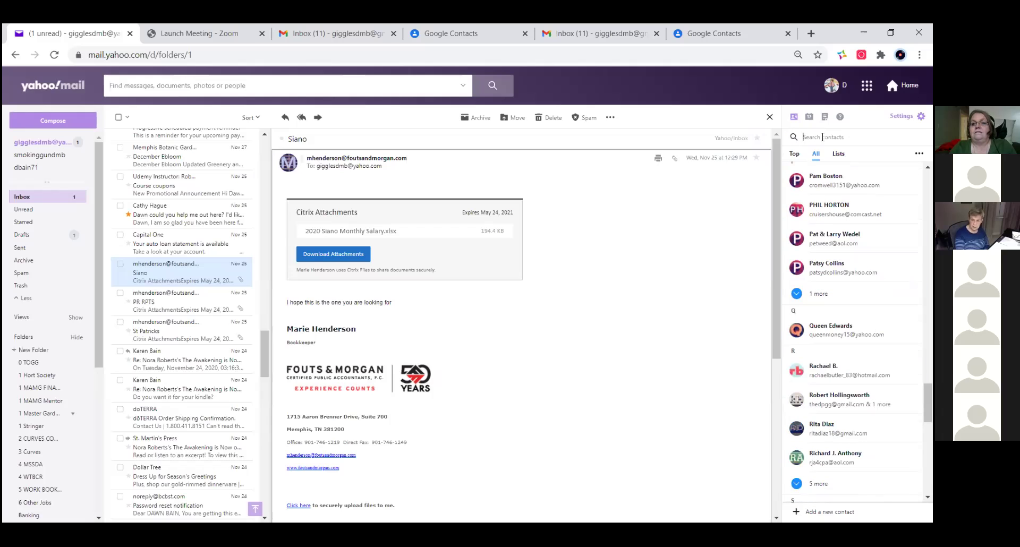
# - Search the contacts for the sender's first name and open the Siano message
pyautogui.click(816, 460)
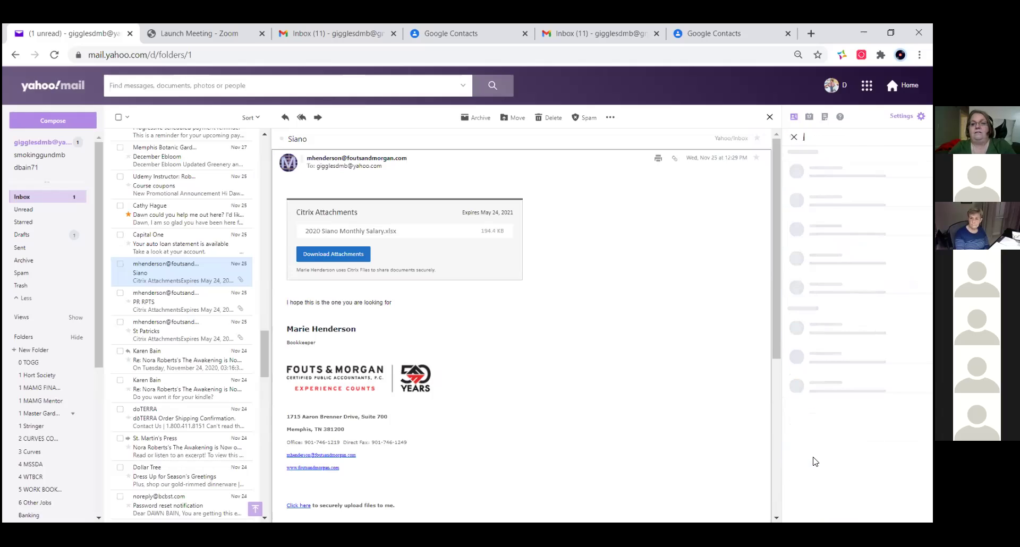
pyautogui.write('Marie')
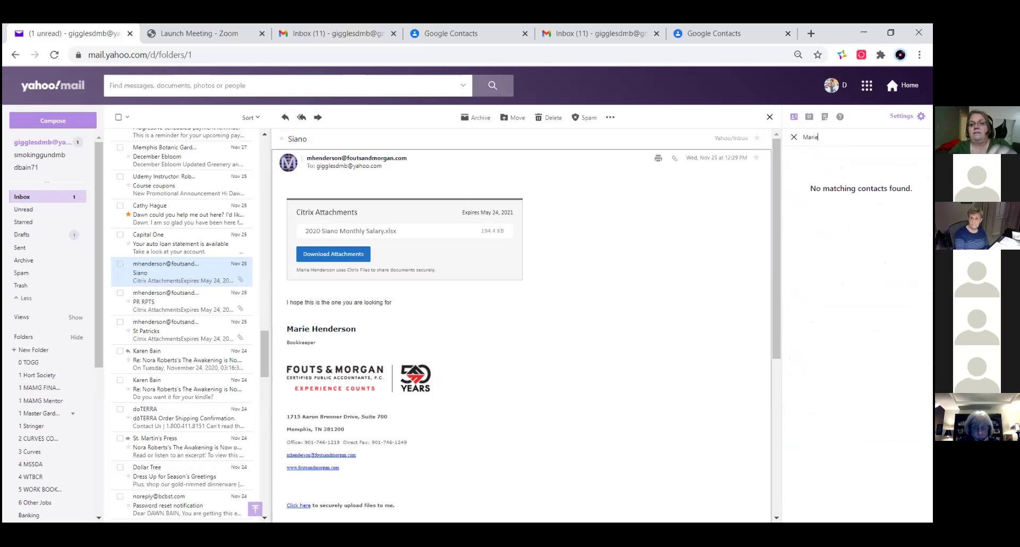
pyautogui.click(206, 271)
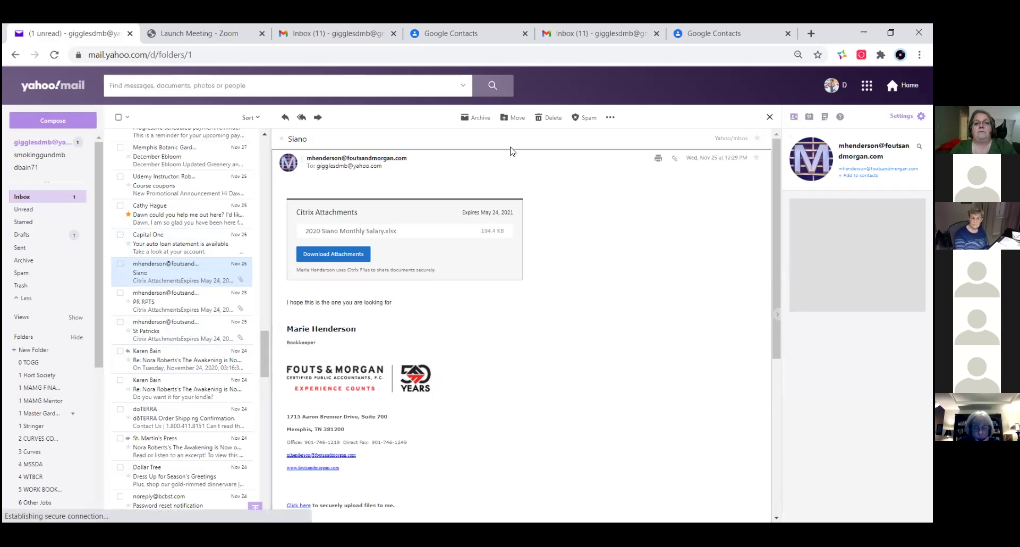
# - Add the Siano sender to contacts with their first and last name, and save
pyautogui.click(610, 117)
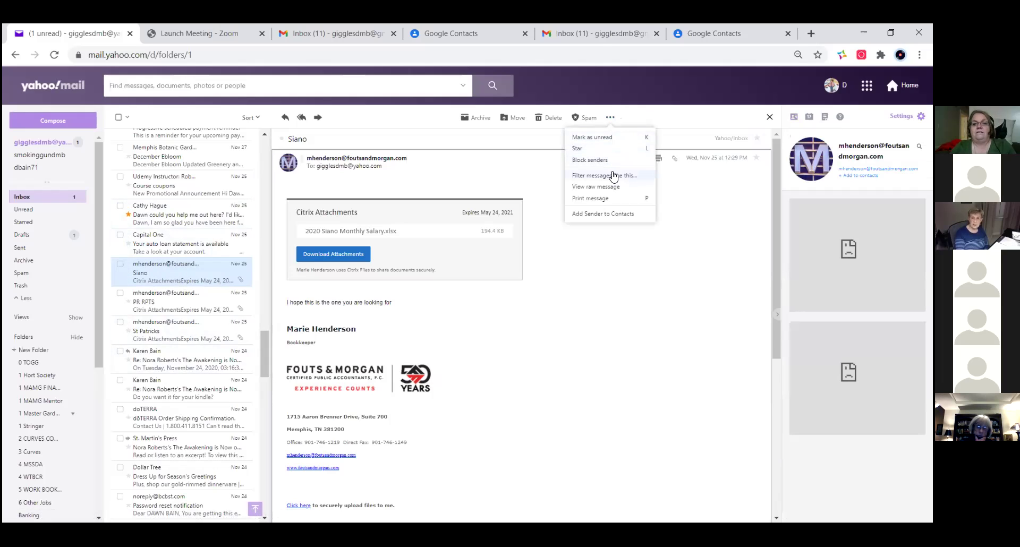
pyautogui.click(617, 215)
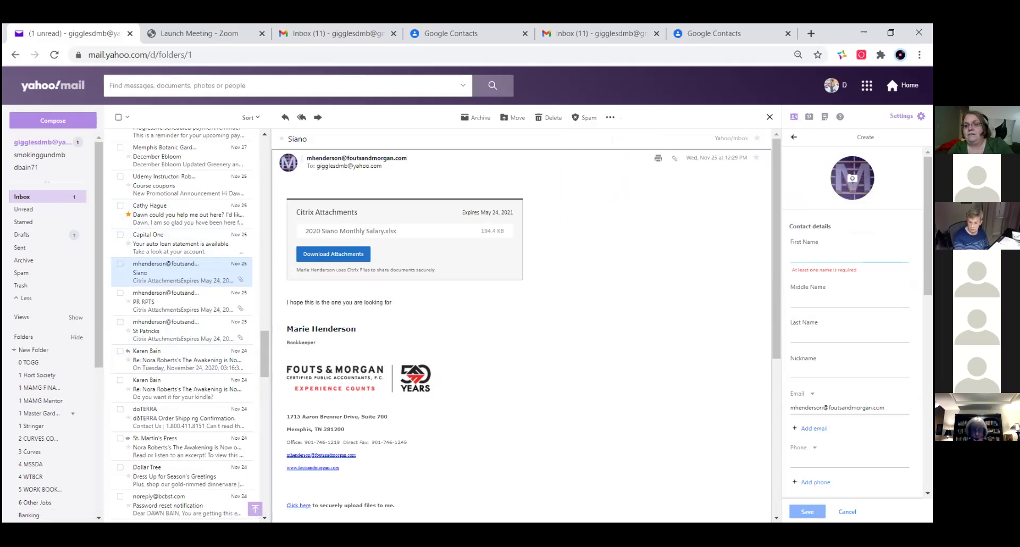
pyautogui.press('Tab')
pyautogui.press('Tab')
pyautogui.press('Tab')
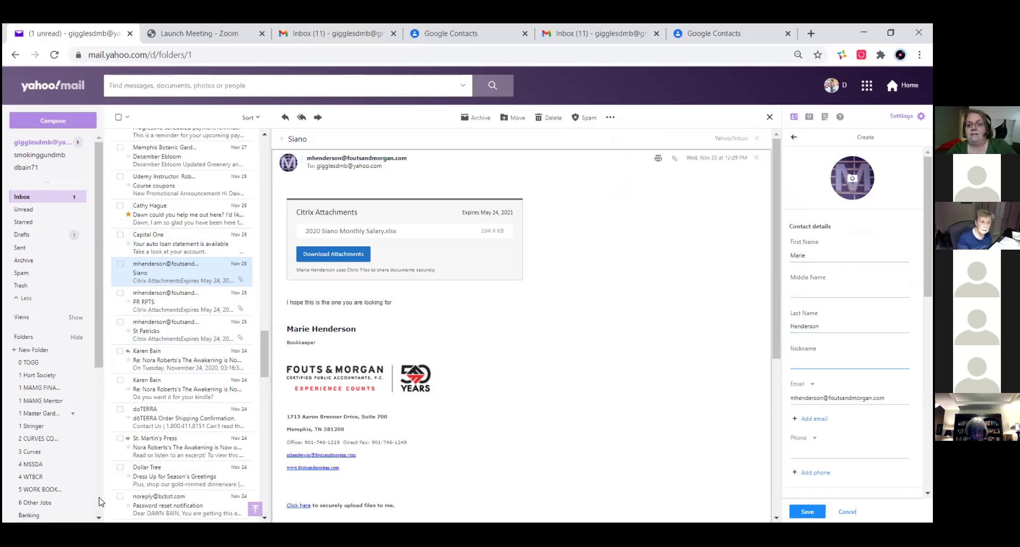
pyautogui.click(807, 511)
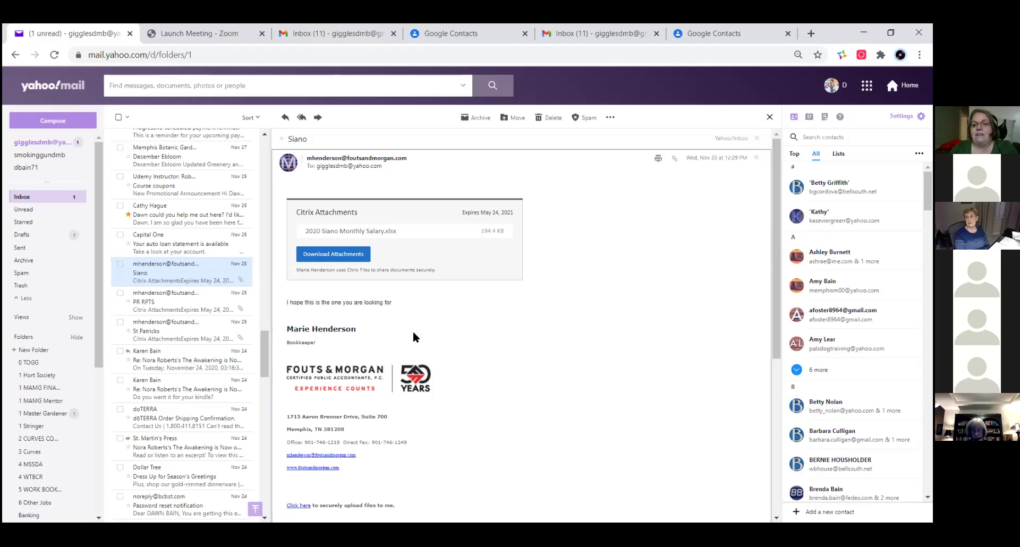
# - Expand the '20 more' contacts under M, browse them, then show the Siano sender's contact card
pyautogui.scroll(-15, 850, 345)
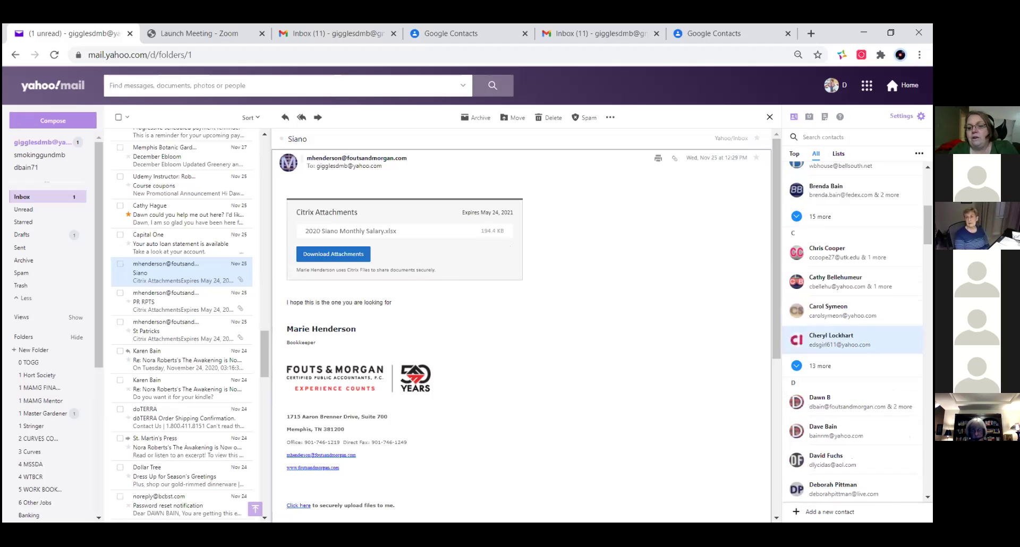
pyautogui.scroll(-10, 850, 345)
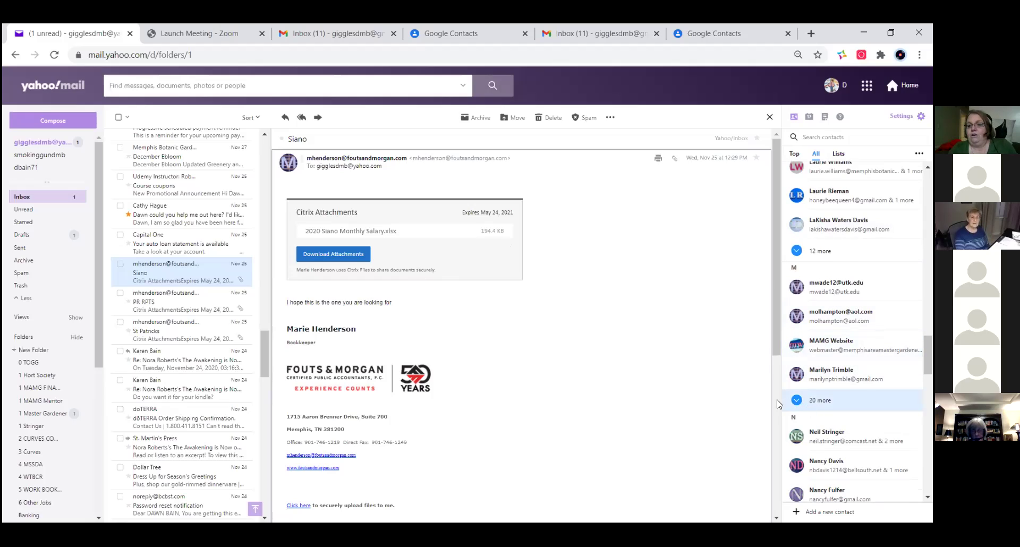
pyautogui.click(799, 404)
pyautogui.scroll(-5, 852, 409)
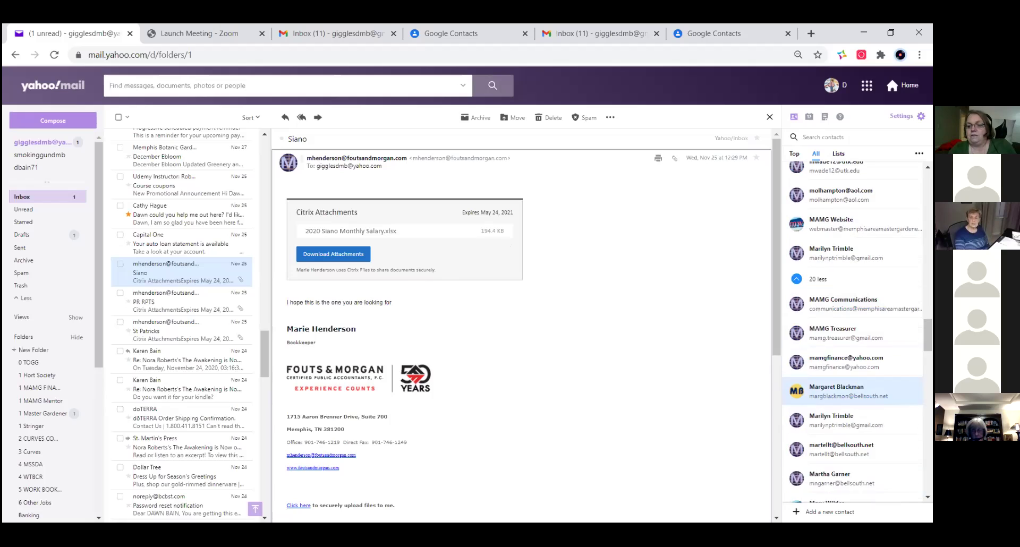
pyautogui.scroll(-2, 853, 415)
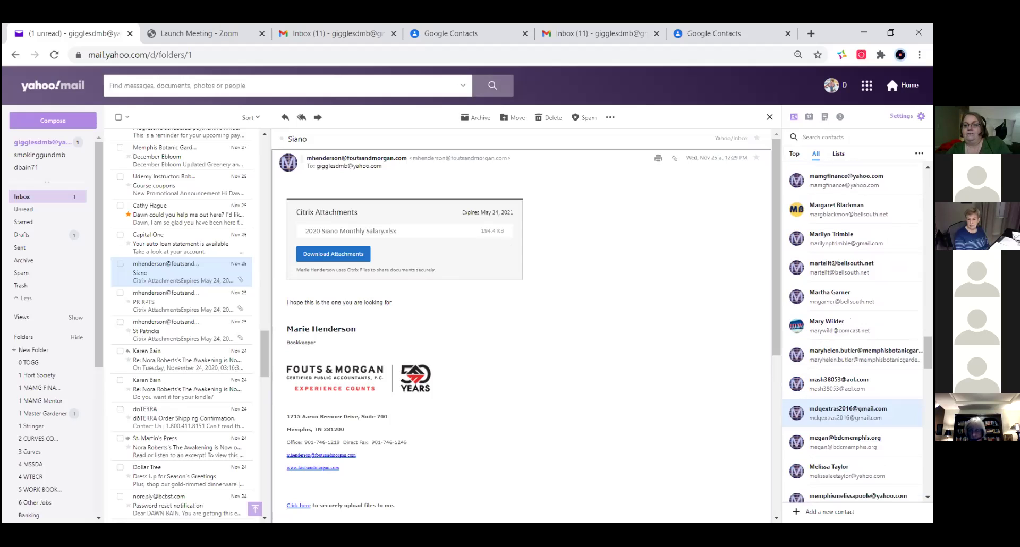
pyautogui.scroll(2, 853, 412)
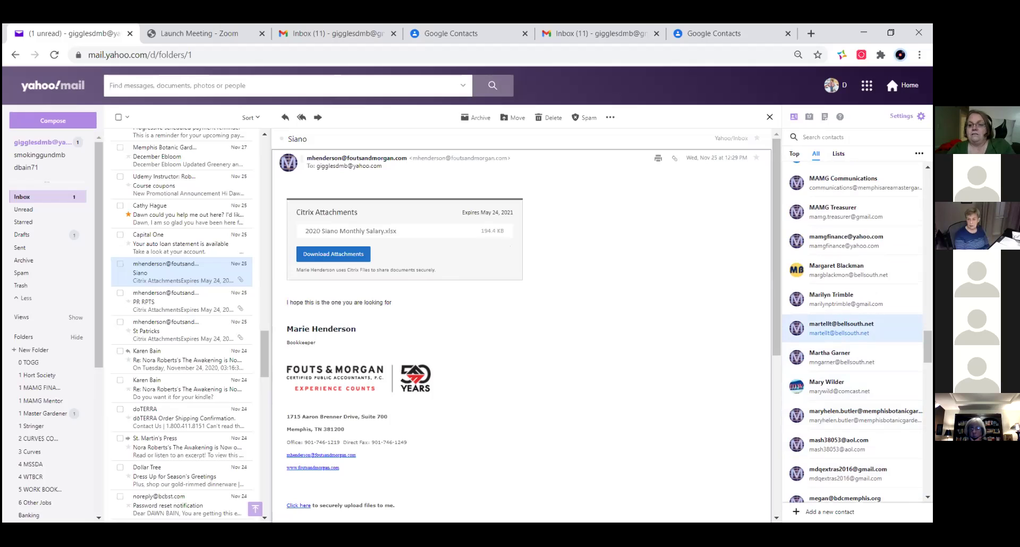
pyautogui.scroll(2, 853, 356)
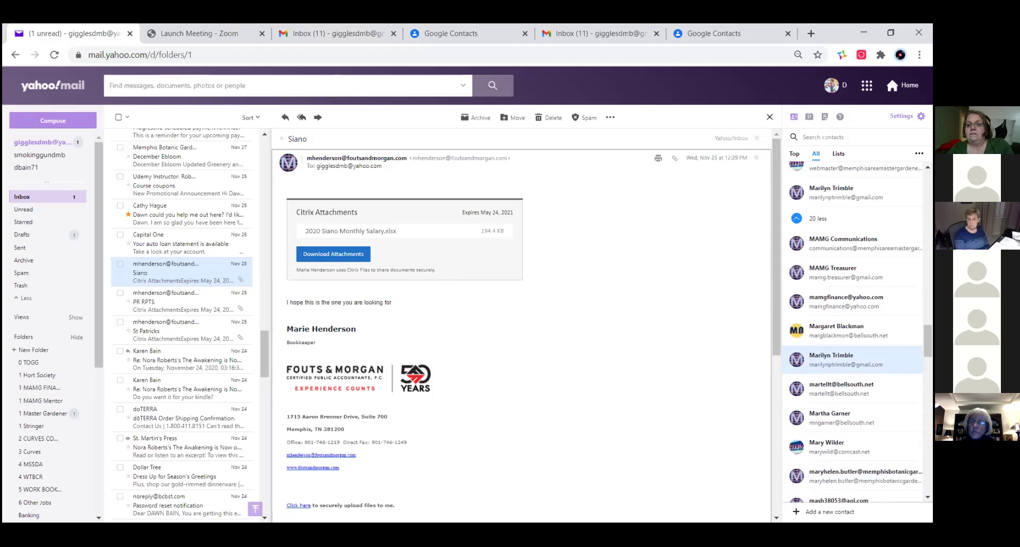
pyautogui.scroll(-4, 852, 360)
pyautogui.scroll(-10, 832, 340)
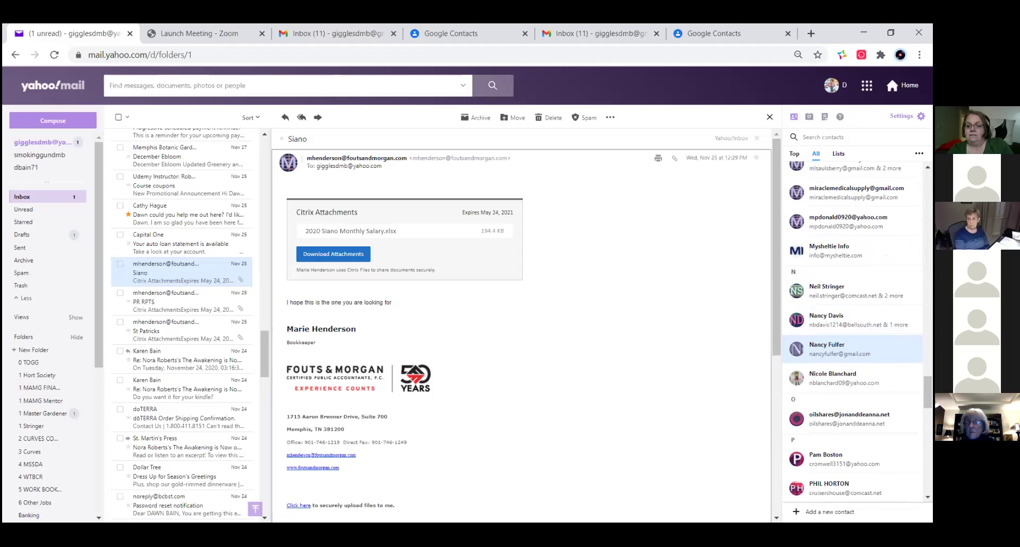
pyautogui.scroll(2, 833, 348)
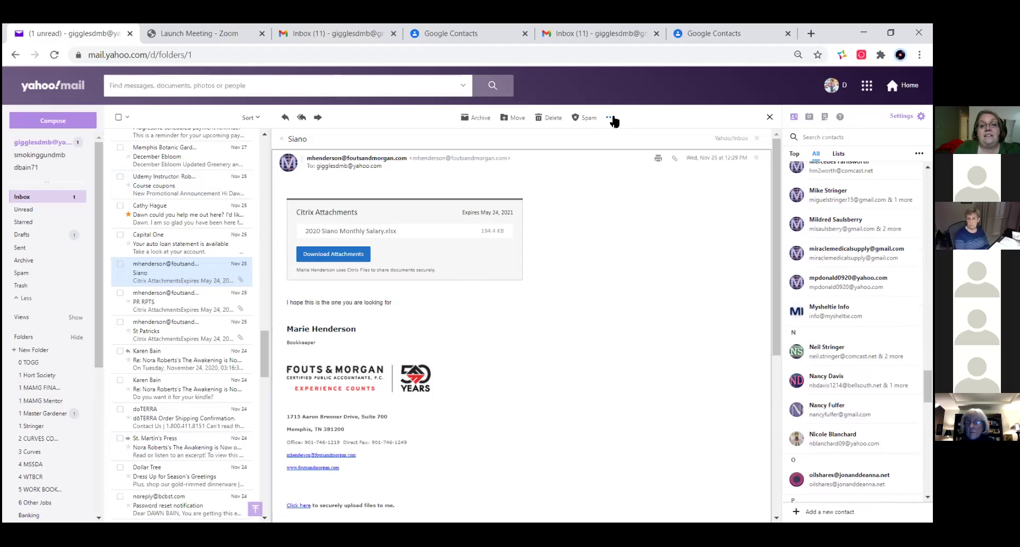
pyautogui.click(191, 273)
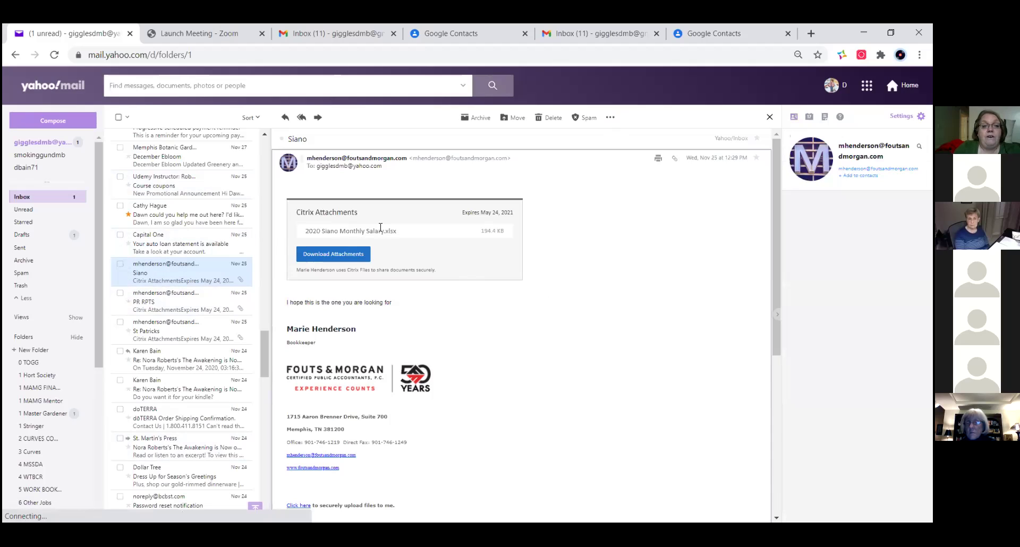
# - Start adding the Siano sender via '+ Add to contacts', abandon it, and return to the contact list
pyautogui.moveTo(374, 156)
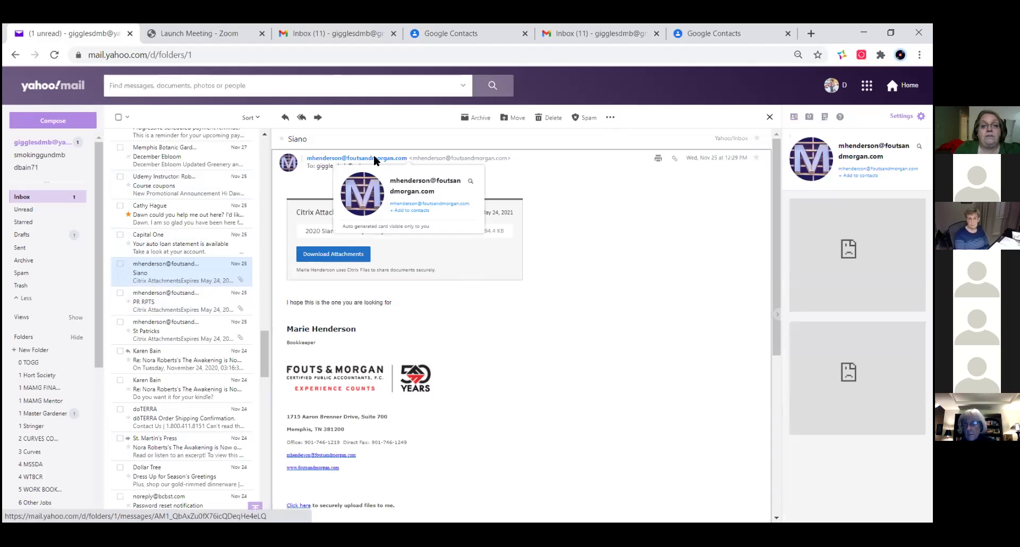
pyautogui.click(409, 212)
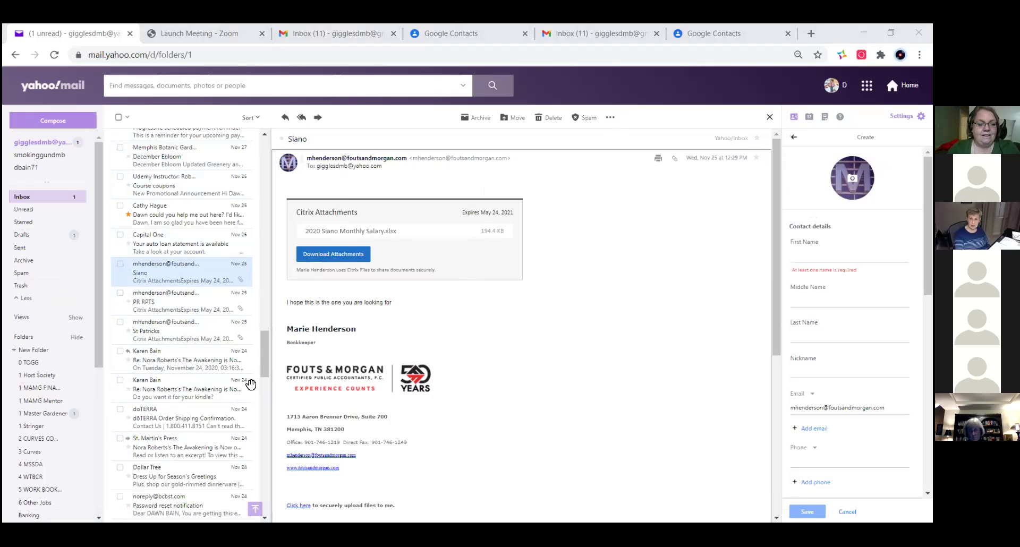
pyautogui.click(267, 60)
pyautogui.click(196, 279)
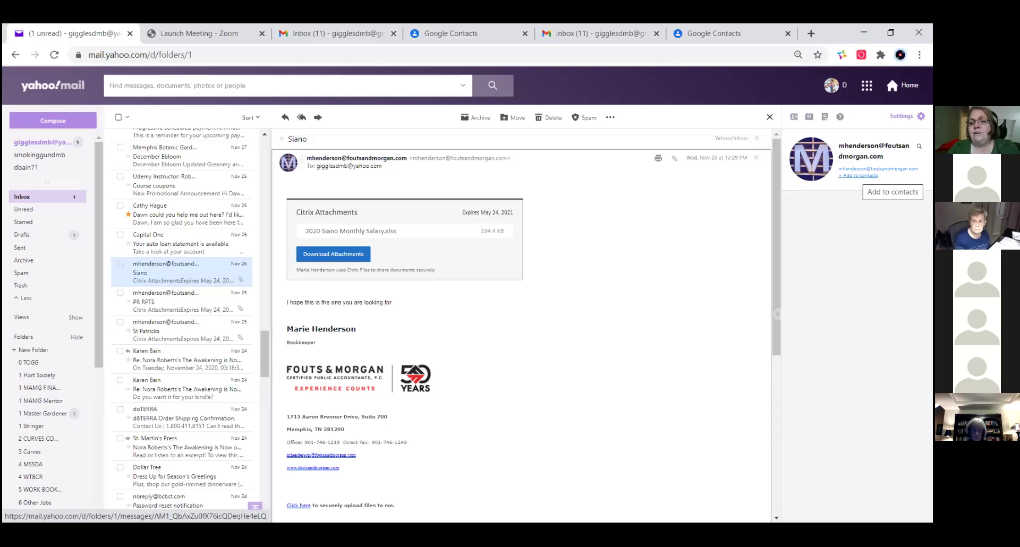
pyautogui.click(794, 116)
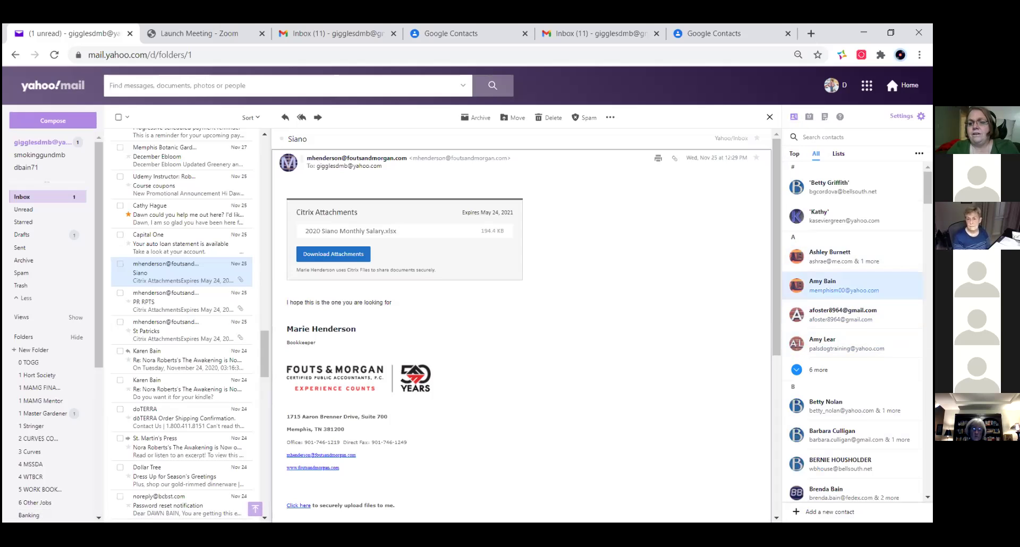
# - Start a new email to a listed contact and sort the contact list by last name
pyautogui.click(834, 290)
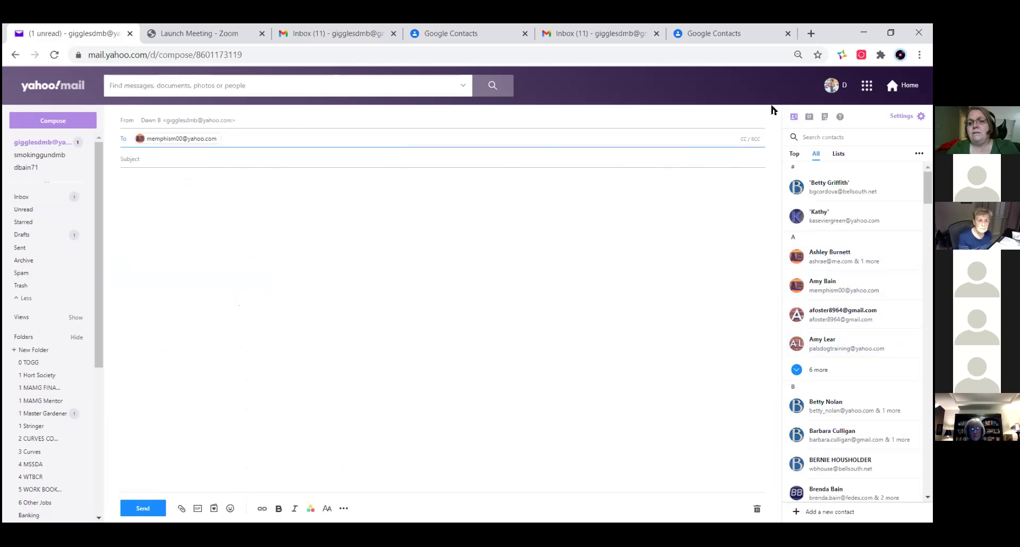
pyautogui.rightClick(850, 313)
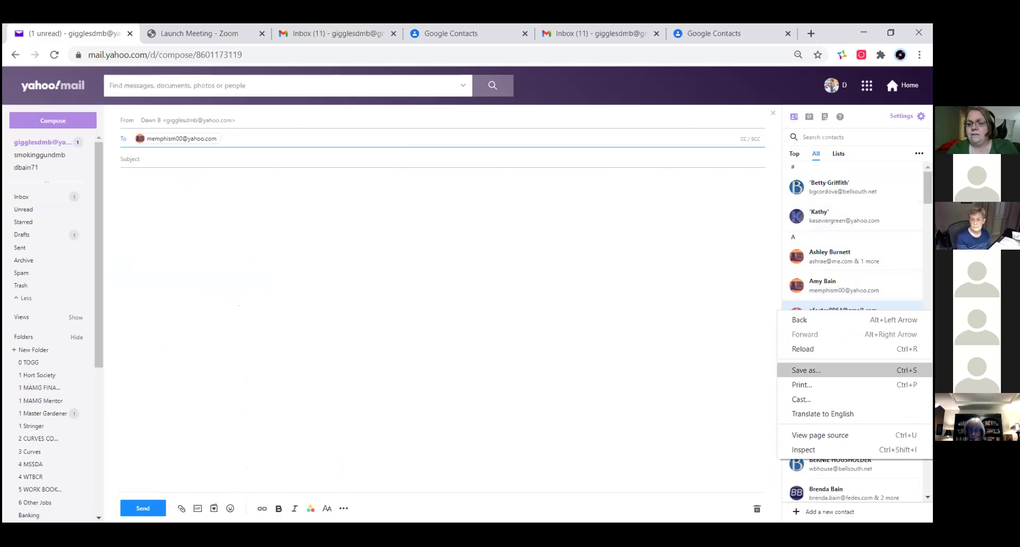
pyautogui.click(738, 330)
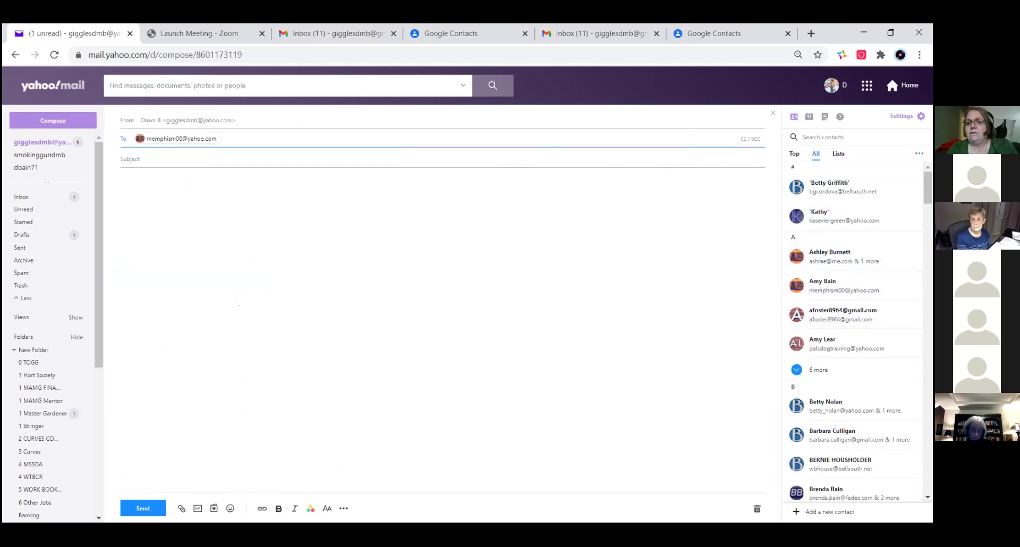
pyautogui.click(919, 153)
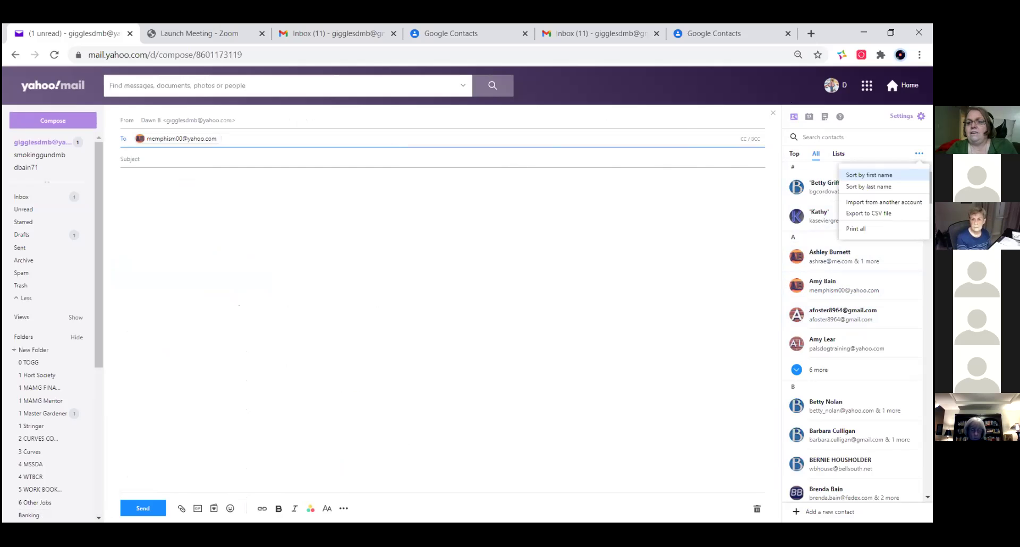
pyautogui.click(869, 187)
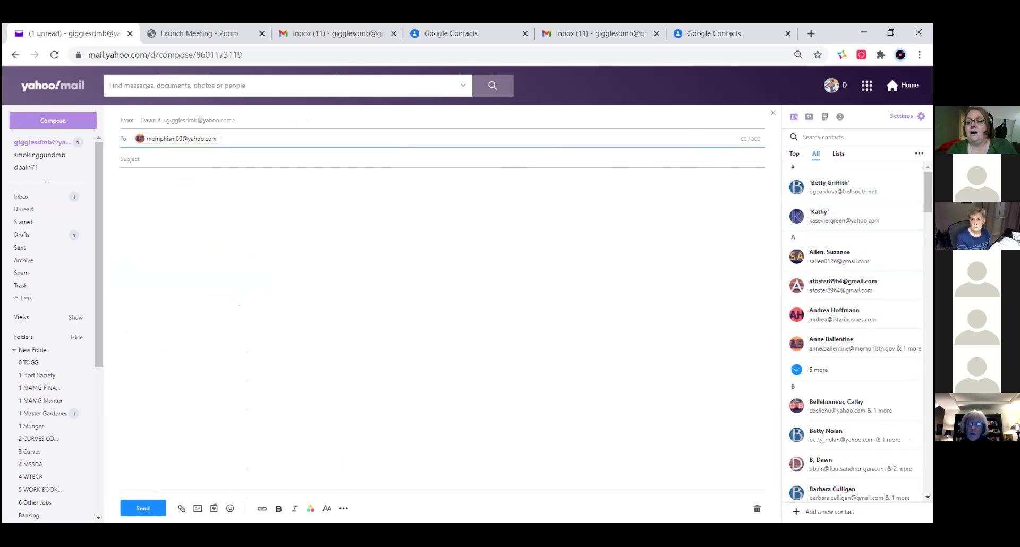
# - Dismiss the contact list options and close the unfinished message, keeping it as a draft
pyautogui.click(919, 153)
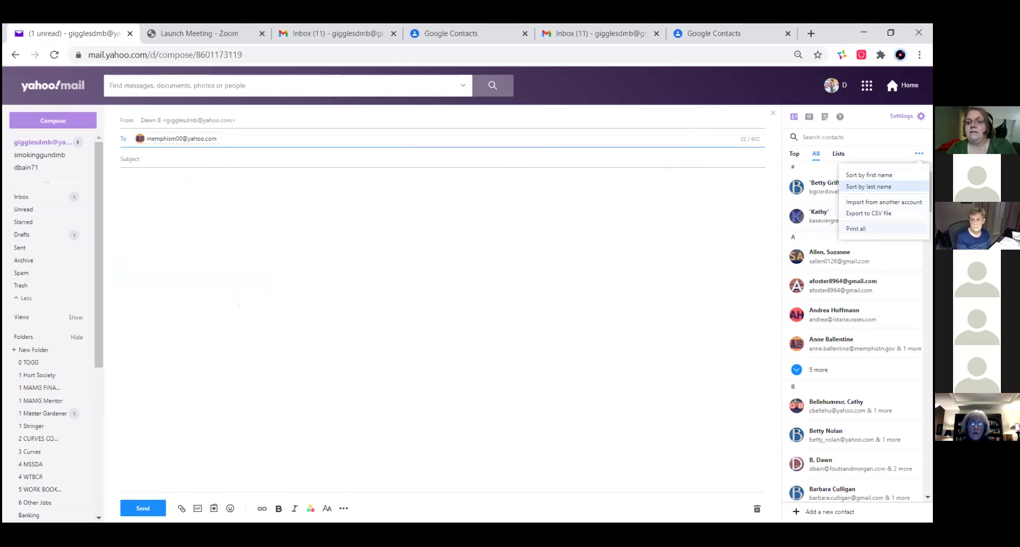
pyautogui.click(511, 314)
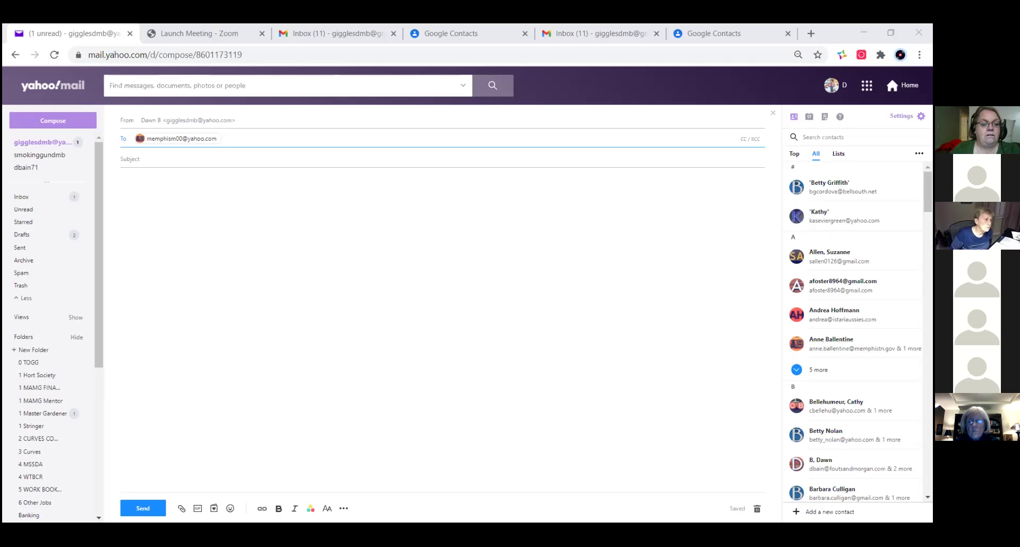
pyautogui.click(198, 306)
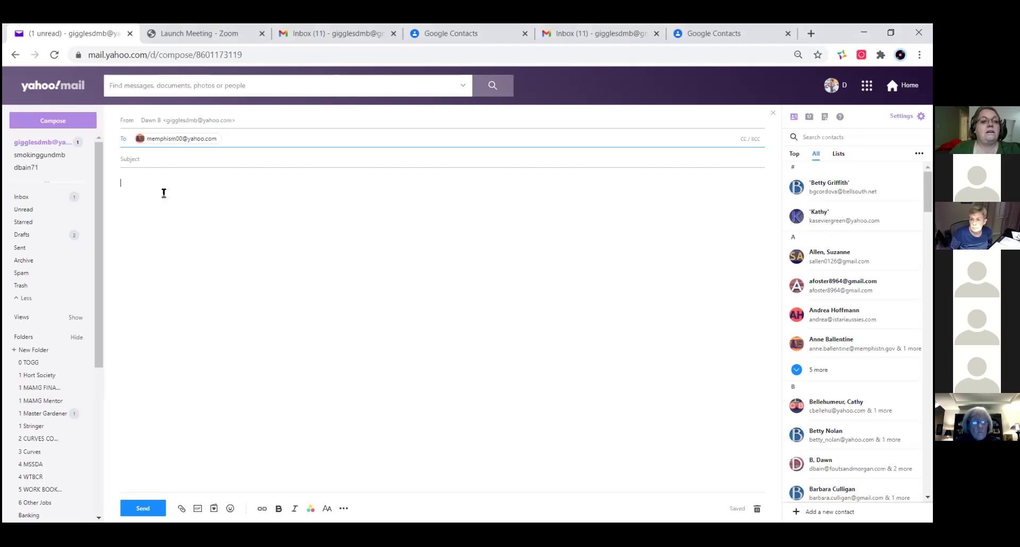
pyautogui.click(772, 111)
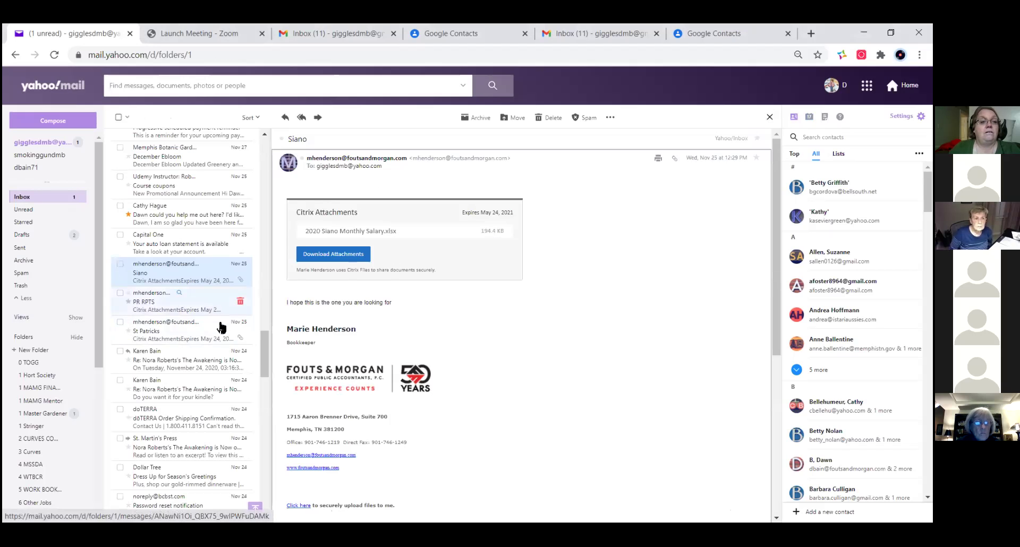
# - Sort the Inbox by Starred and review the flagged messages now listed at the top
pyautogui.scroll(1, 264, 348)
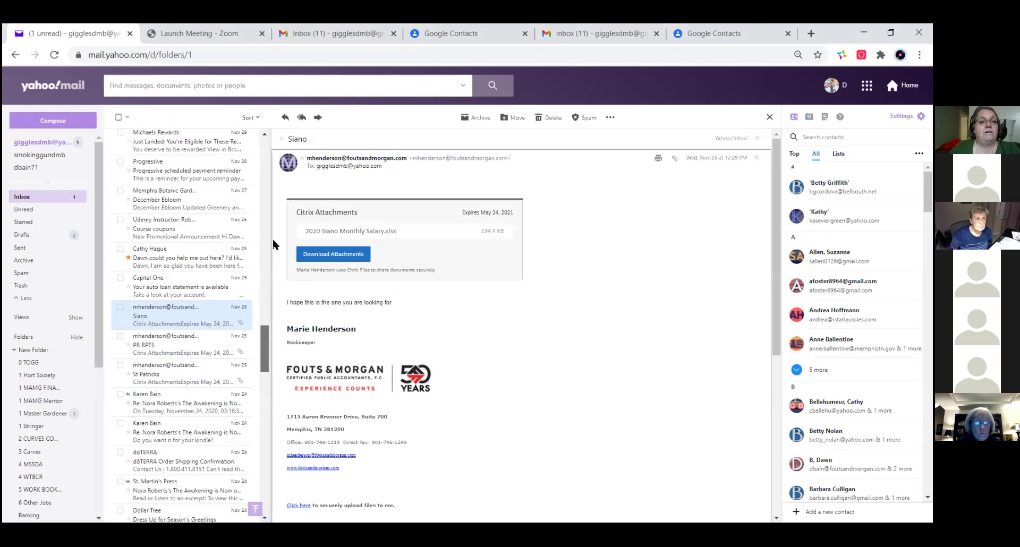
pyautogui.click(251, 118)
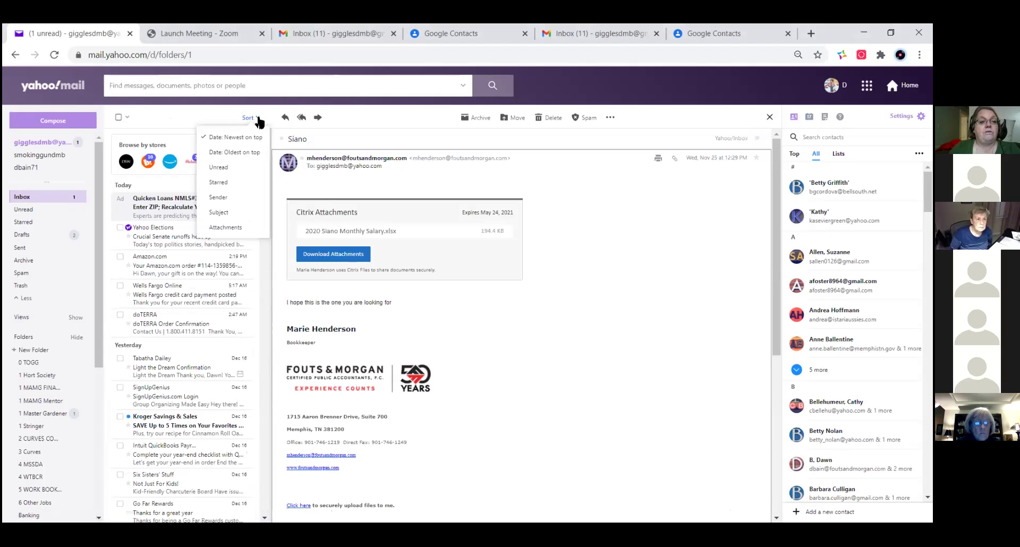
pyautogui.click(218, 183)
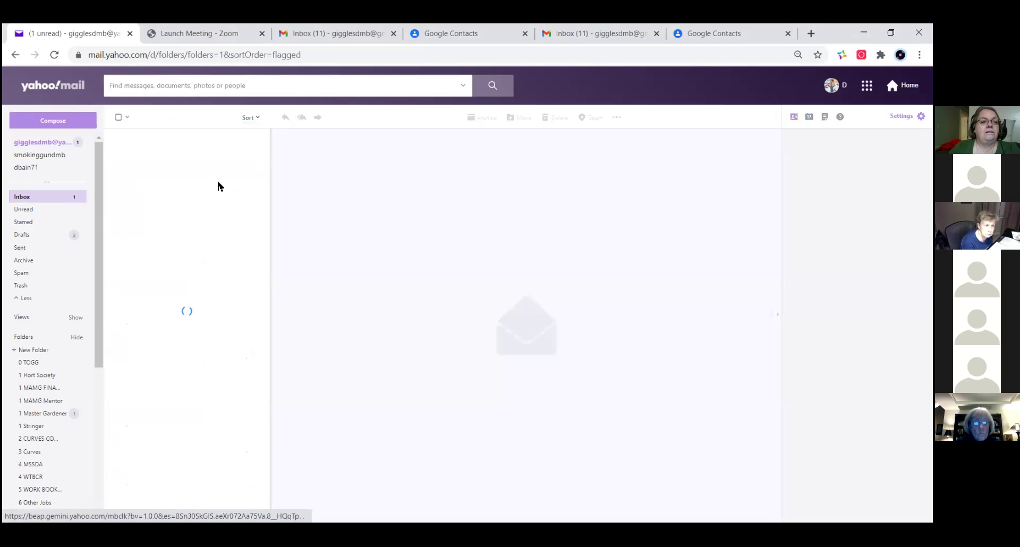
pyautogui.scroll(-5, 184, 284)
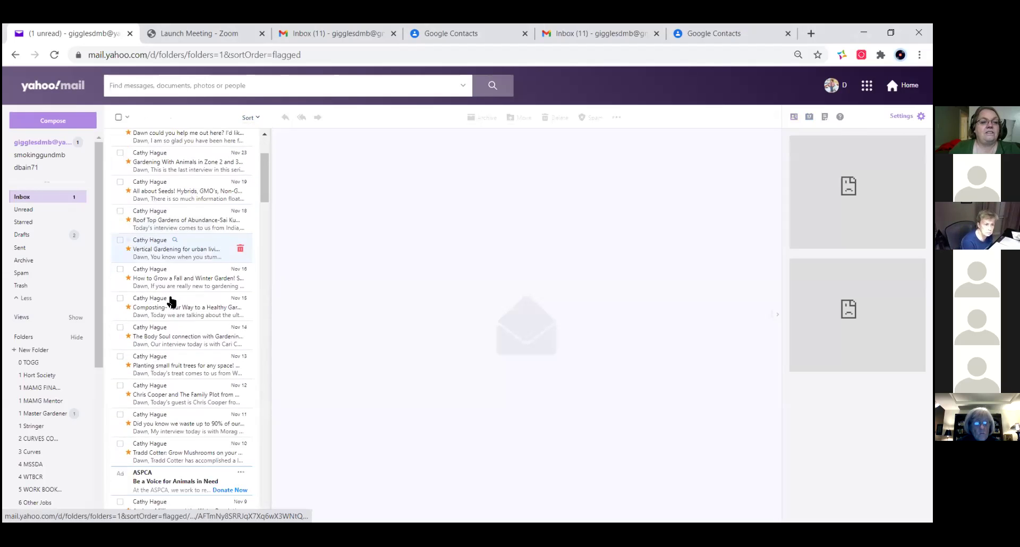
pyautogui.scroll(-6, 175, 306)
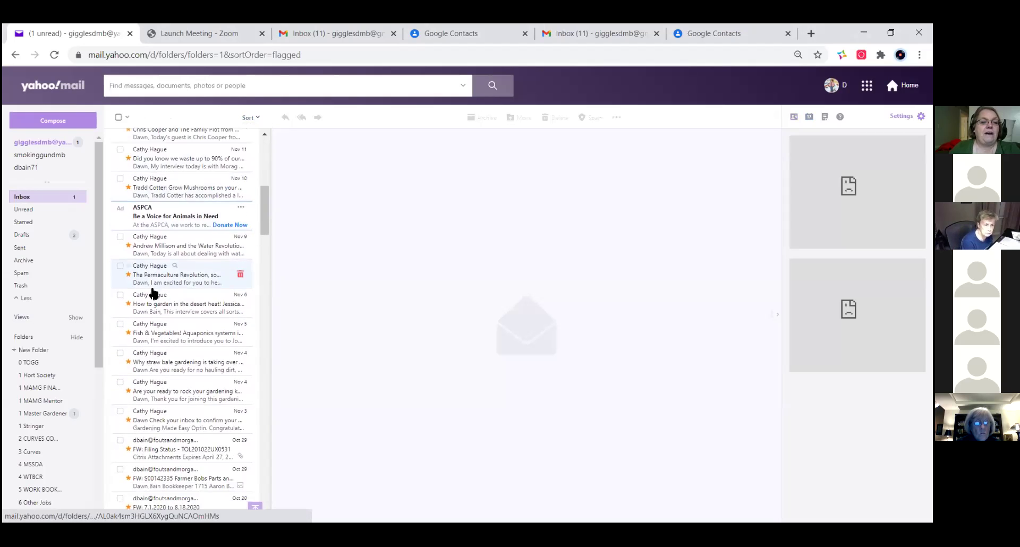
pyautogui.scroll(12, 177, 308)
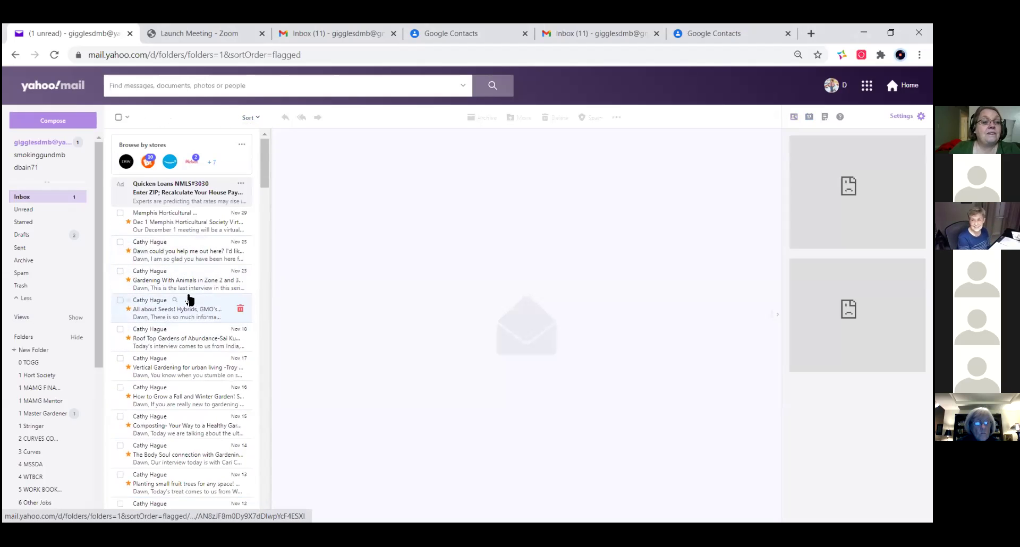
pyautogui.scroll(-6, 201, 316)
pyautogui.scroll(-7, 202, 319)
pyautogui.scroll(15, 203, 318)
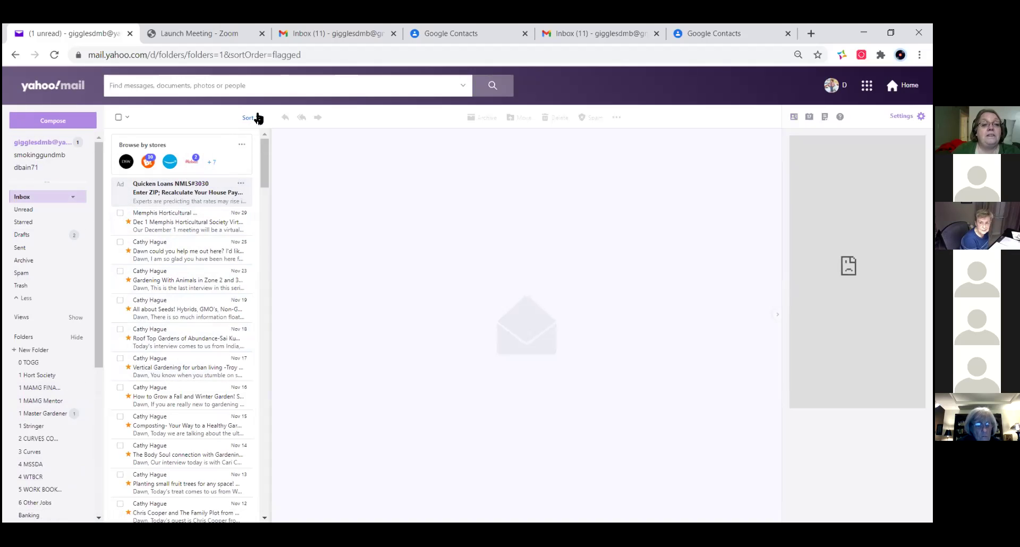
# - Sort the Inbox by Sender, then switch back to Date: Newest on top
pyautogui.click(257, 118)
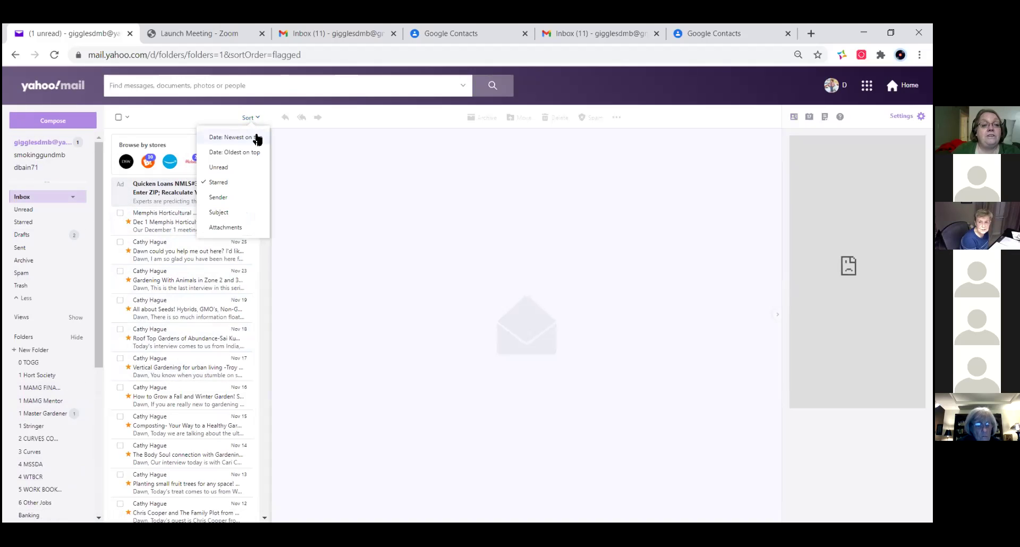
pyautogui.click(216, 198)
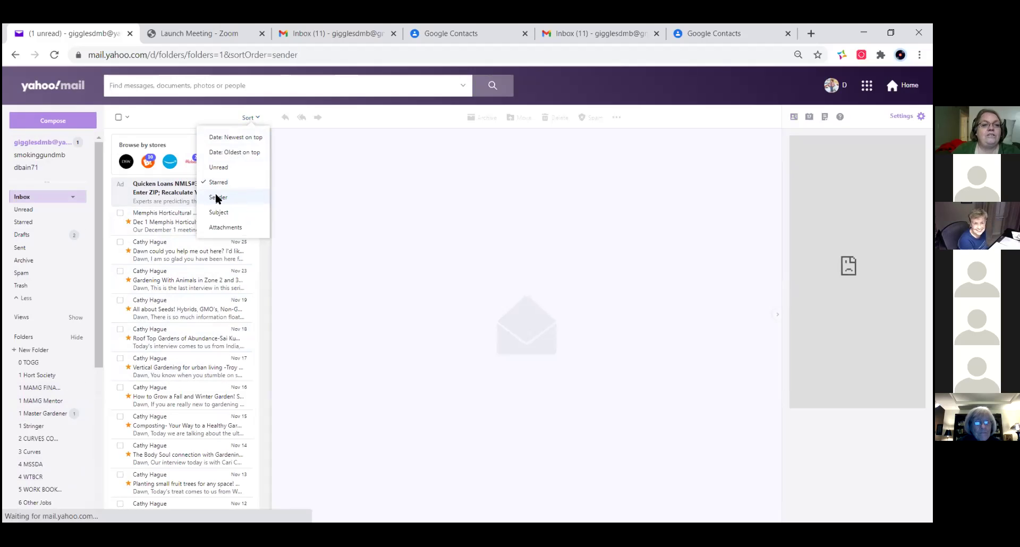
pyautogui.click(254, 118)
pyautogui.click(243, 137)
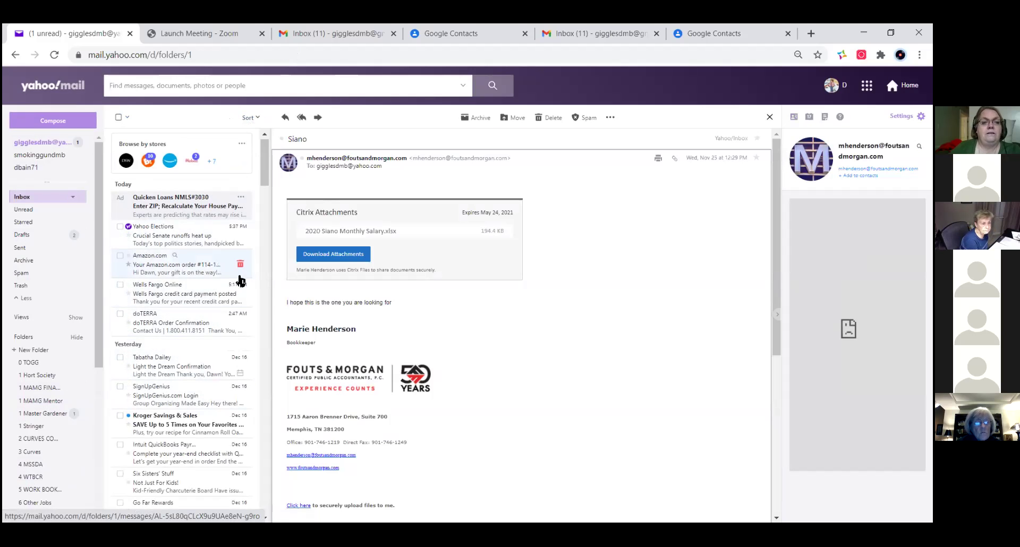
pyautogui.scroll(-5, 240, 280)
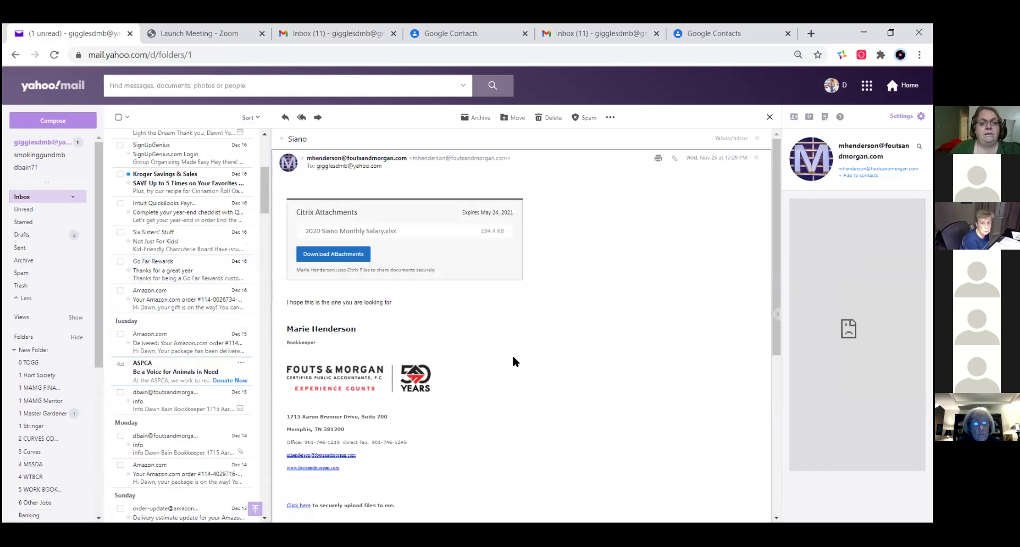
pyautogui.scroll(5, 142, 219)
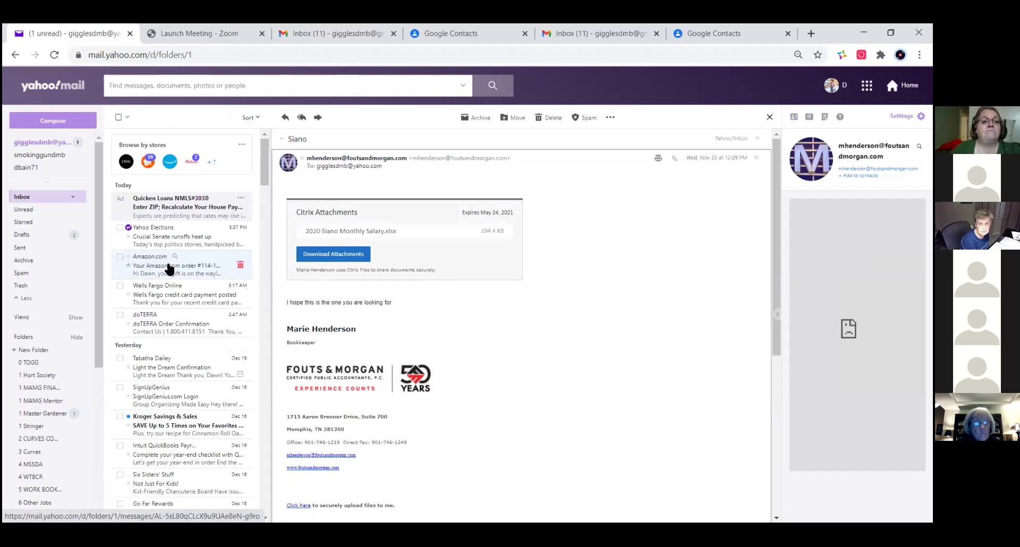
pyautogui.scroll(-1, 169, 272)
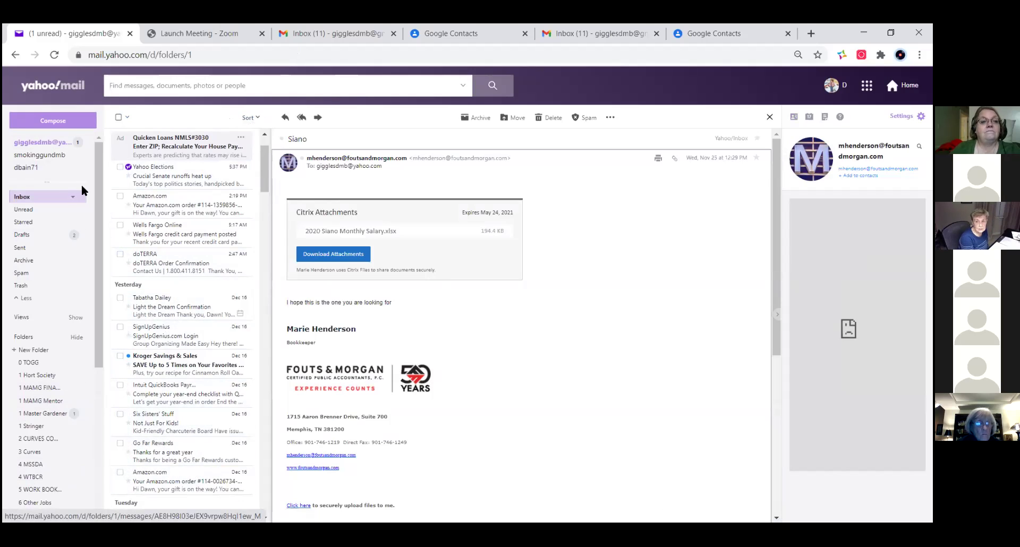
# - Search the mailbox for a contact's first name and scroll through the results
pyautogui.click(146, 91)
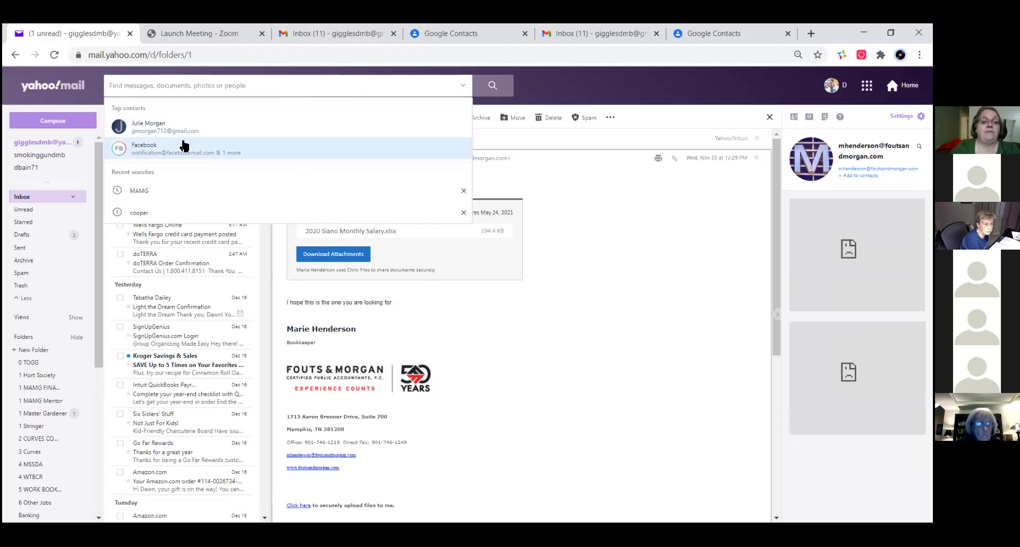
pyautogui.write('Jul')
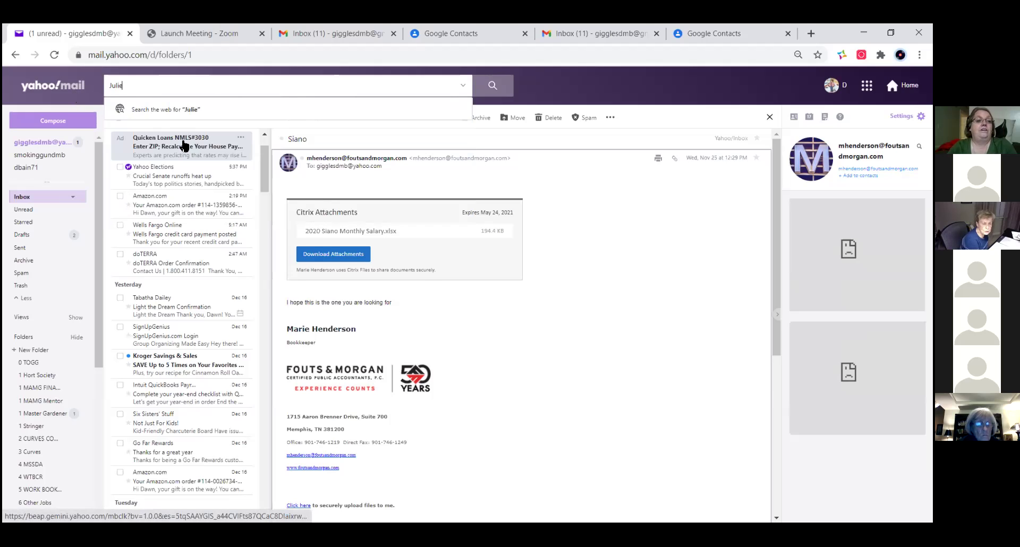
pyautogui.write('ie')
pyautogui.press('Return')
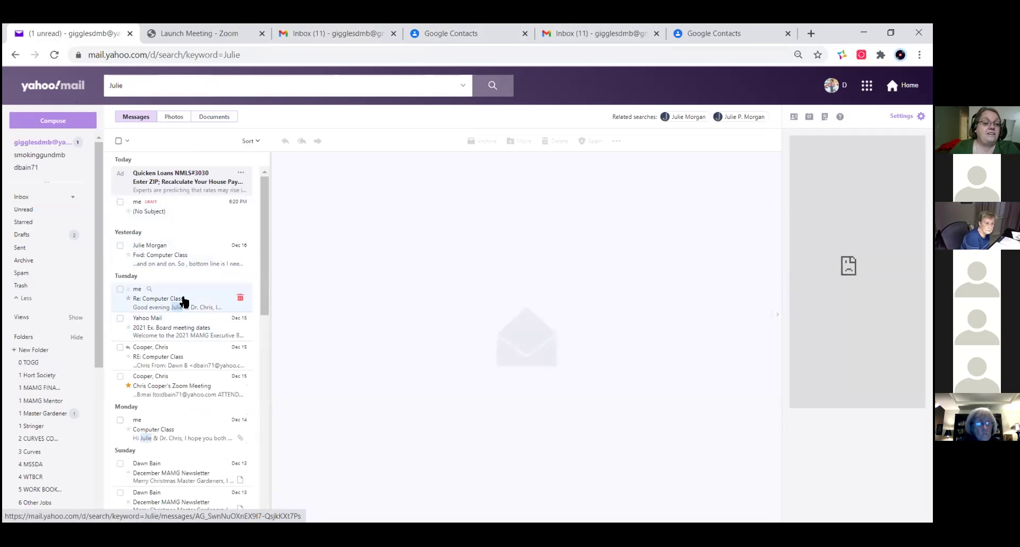
pyautogui.scroll(-3, 178, 319)
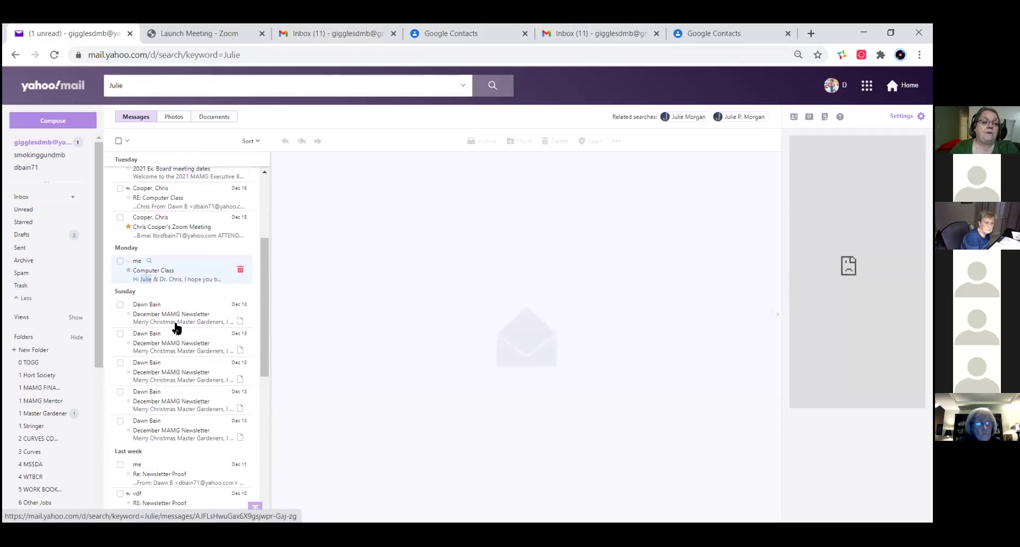
pyautogui.scroll(-6, 178, 329)
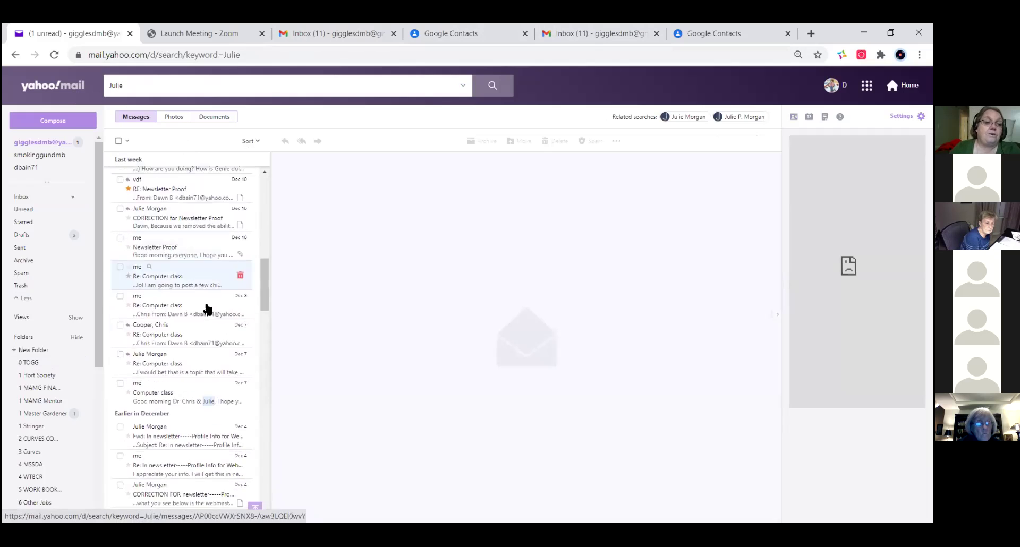
pyautogui.scroll(10, 205, 303)
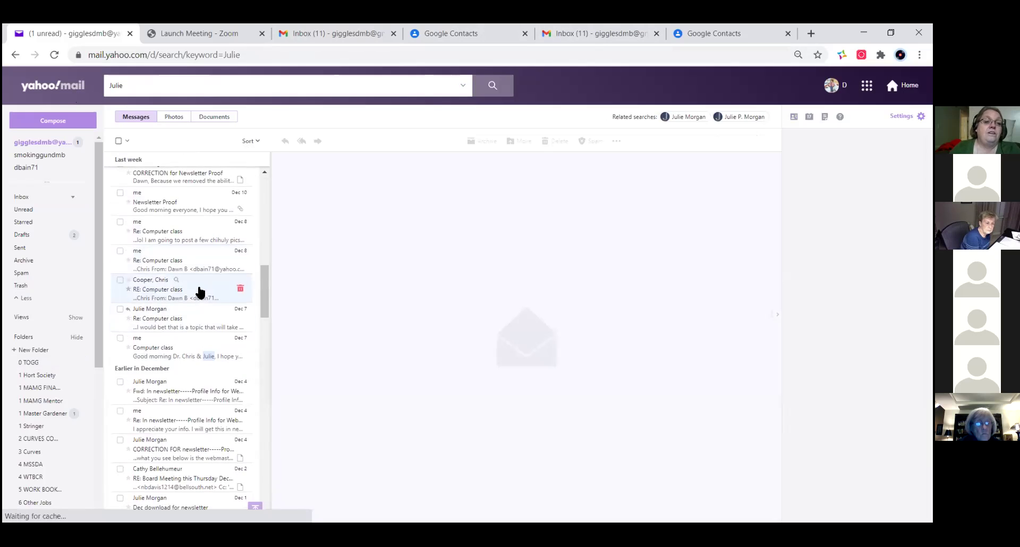
# - Search the mailbox for 'horticulture', review the results, then clear the search term
pyautogui.click(123, 85)
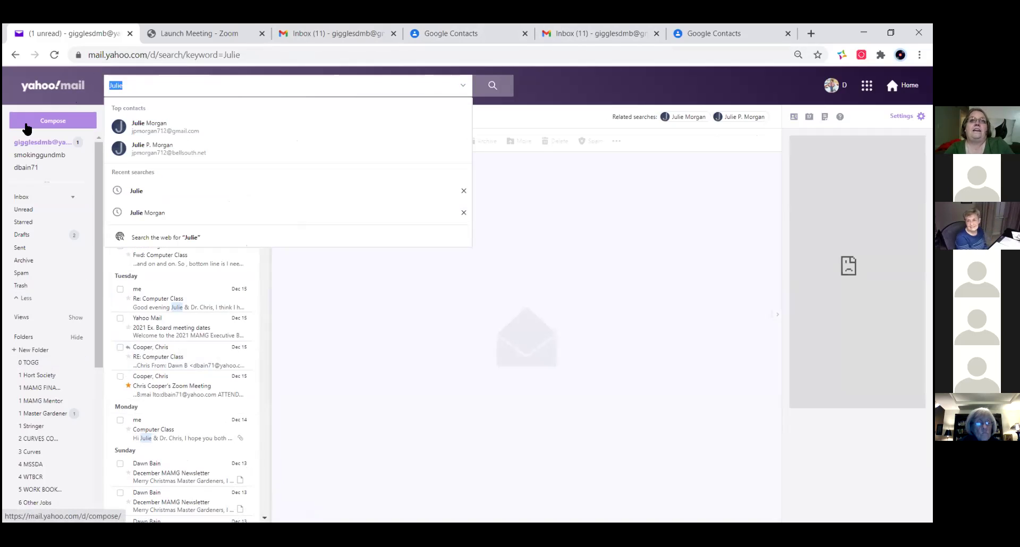
pyautogui.write('ho')
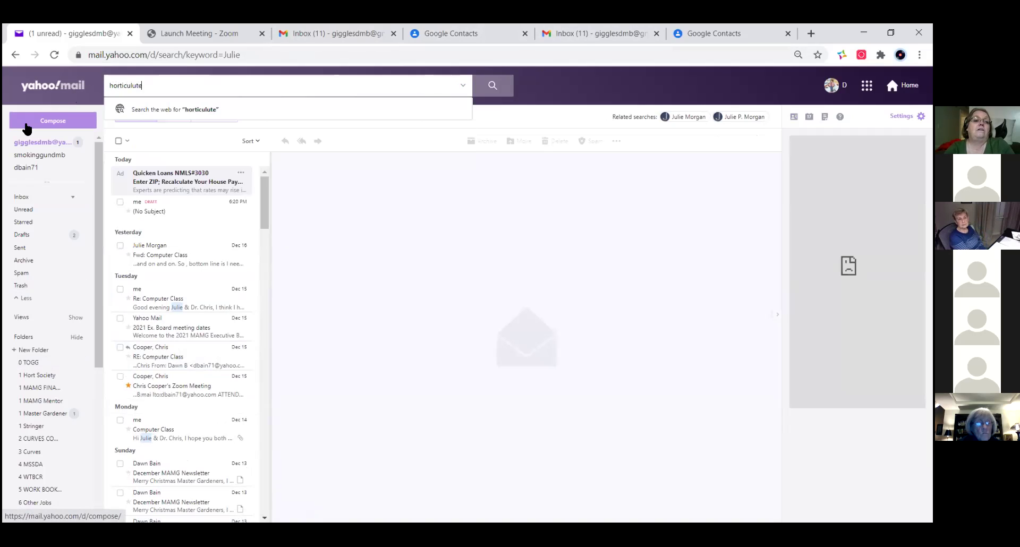
pyautogui.write('rticultur')
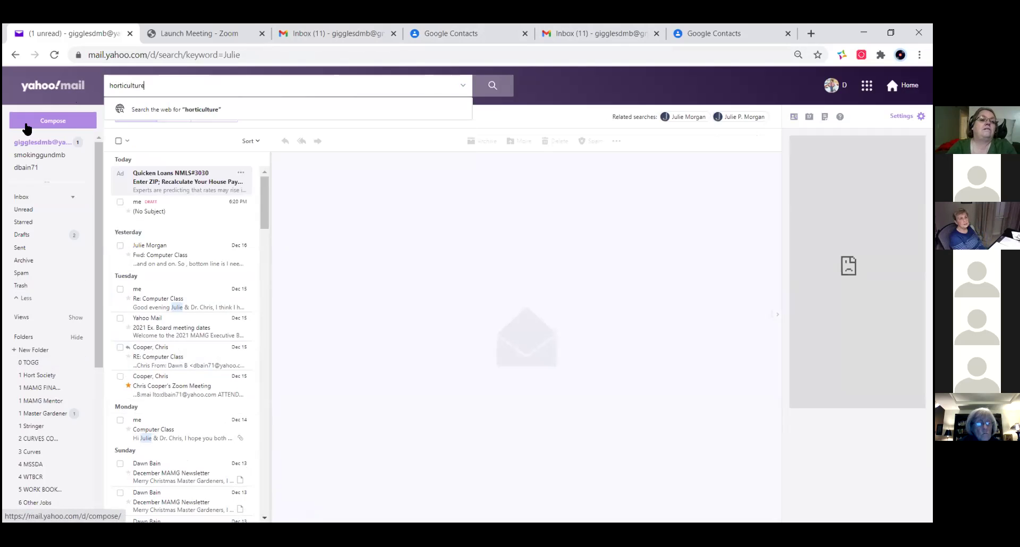
pyautogui.write('e')
pyautogui.press('Return')
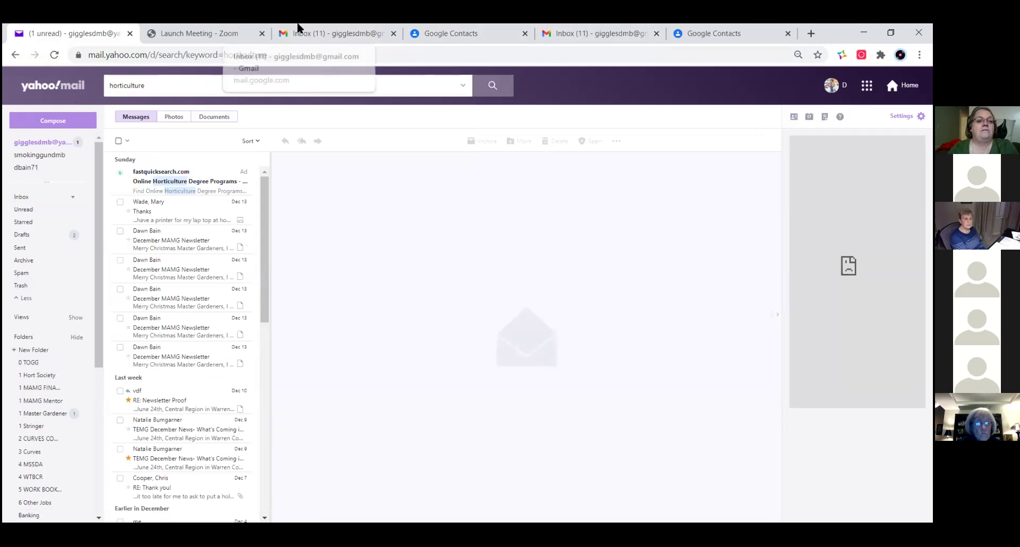
pyautogui.scroll(-1, 191, 367)
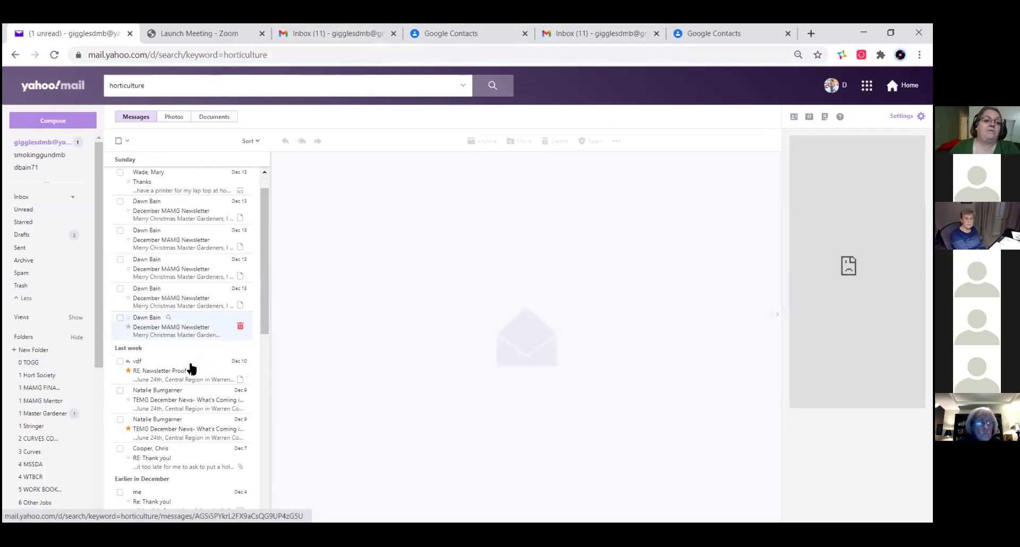
pyautogui.scroll(-10, 191, 367)
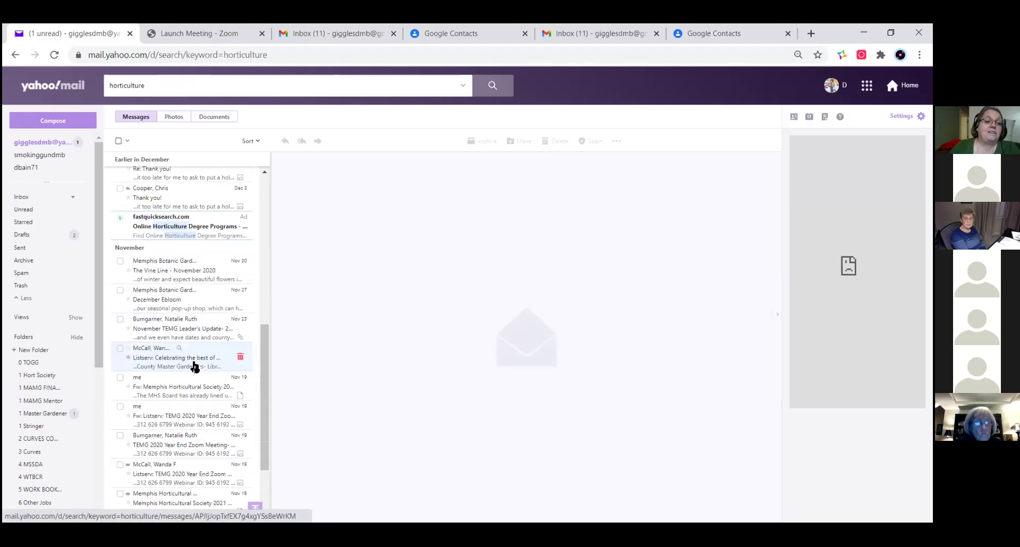
pyautogui.scroll(-11, 194, 366)
pyautogui.scroll(20, 199, 361)
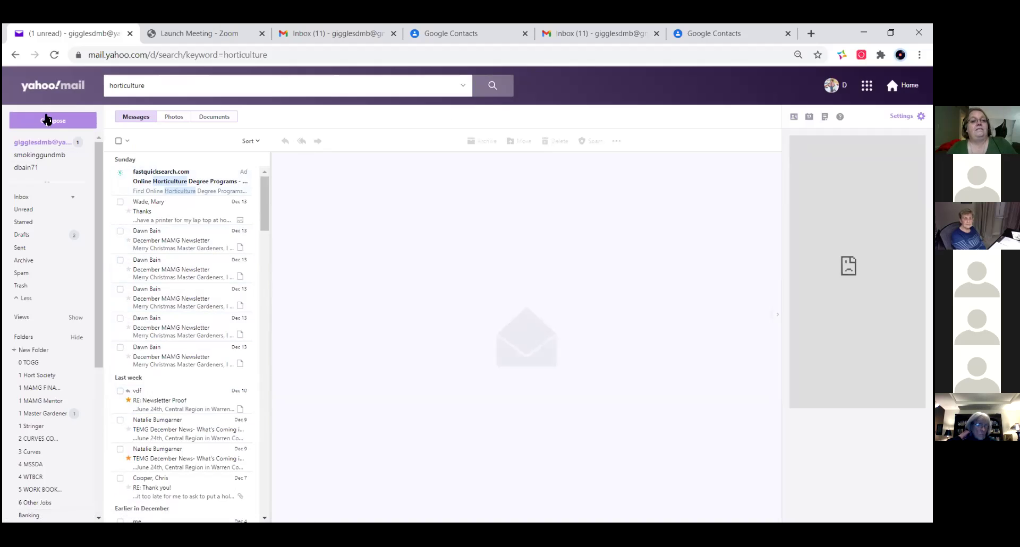
pyautogui.click(147, 87)
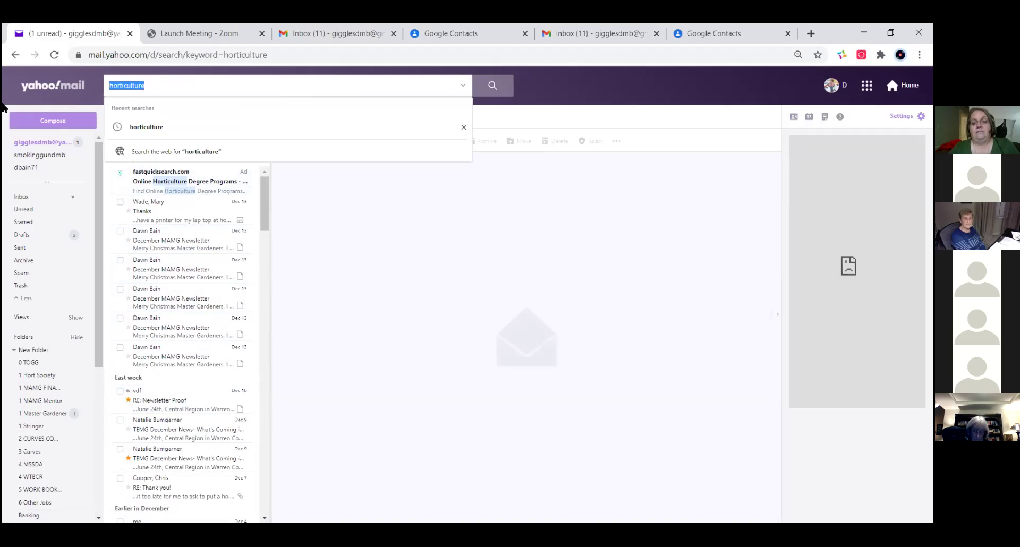
pyautogui.press('BackSpace')
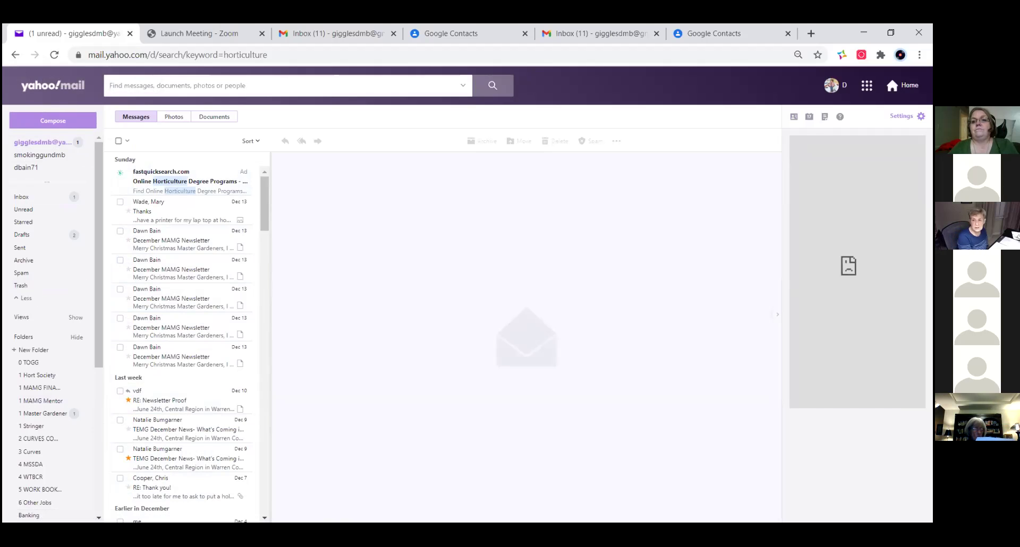
# - Open More Settings, view Security and privacy, Mailboxes and Personalize inbox, then Writing email
pyautogui.click(902, 116)
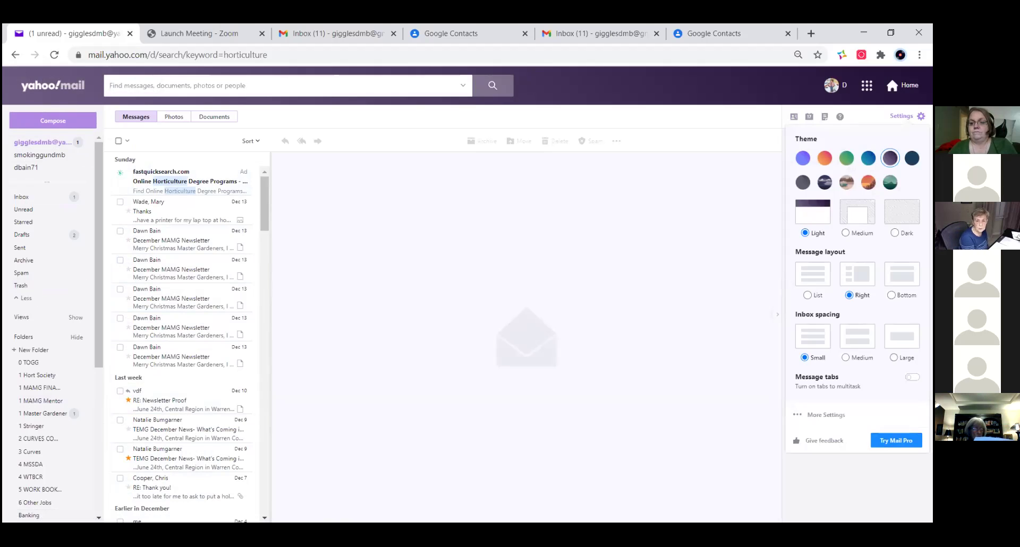
pyautogui.click(824, 415)
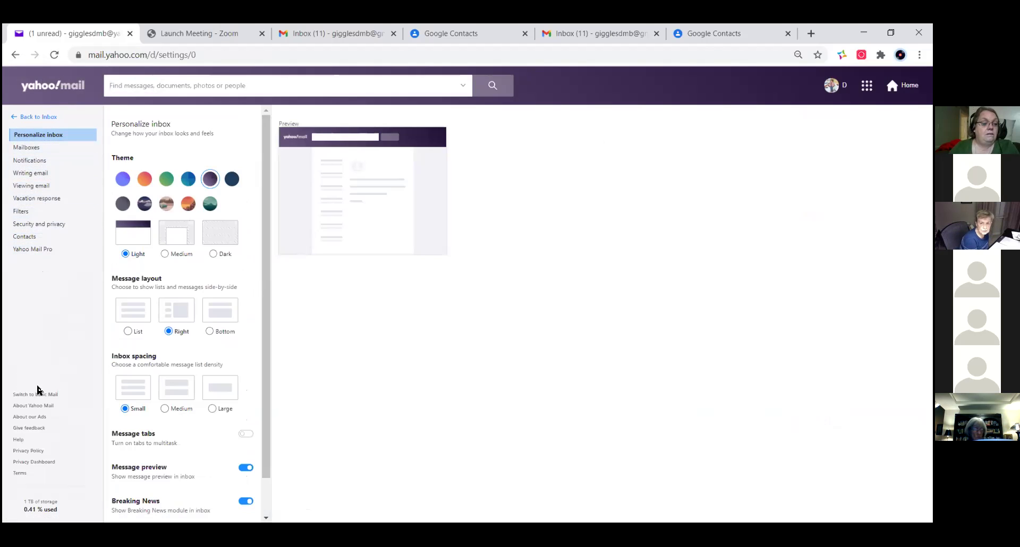
pyautogui.click(48, 226)
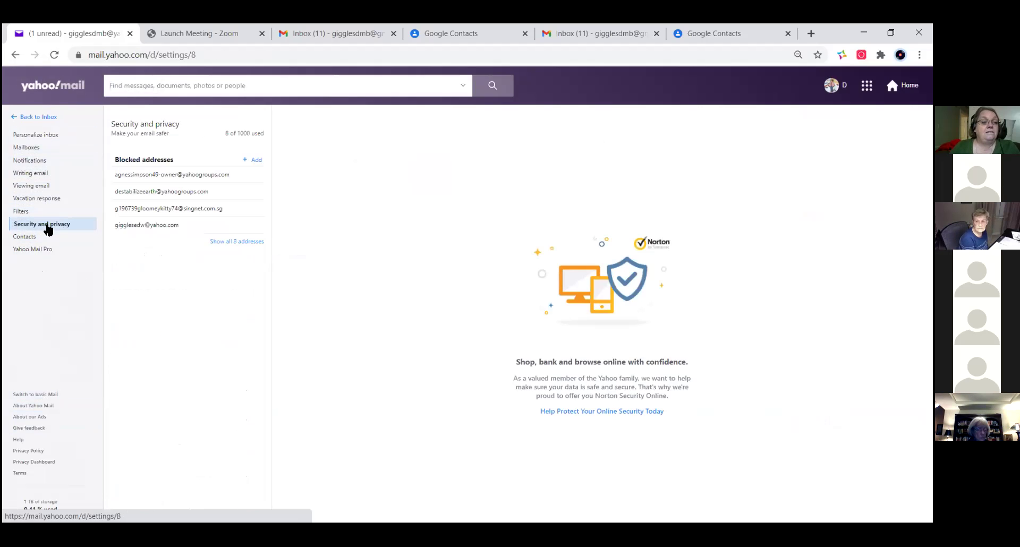
pyautogui.click(28, 149)
pyautogui.click(35, 131)
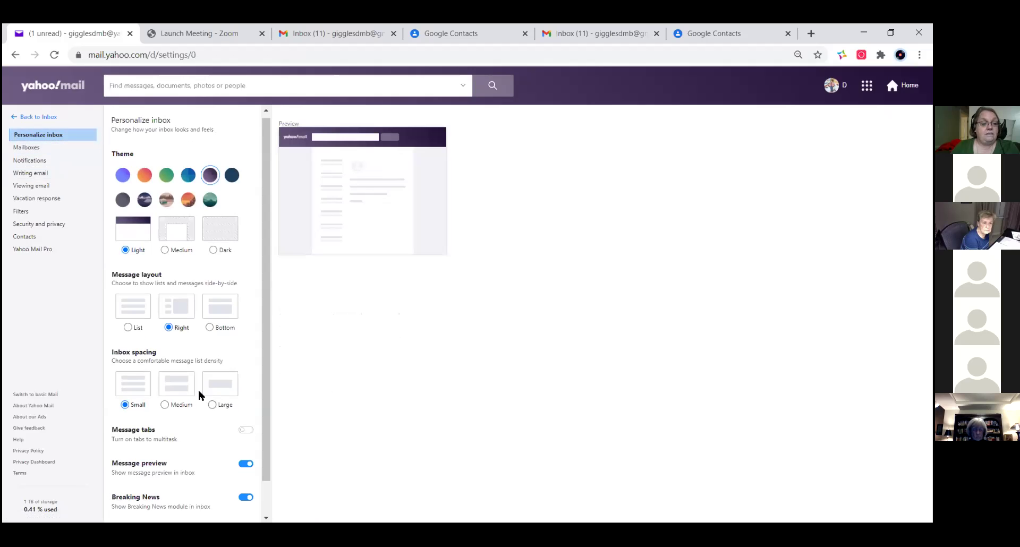
pyautogui.scroll(-1, 199, 394)
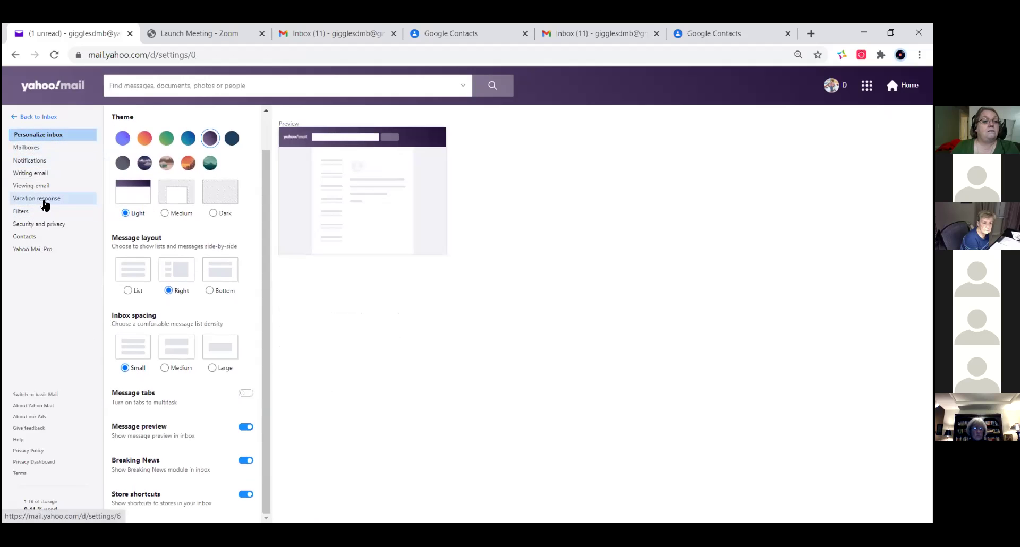
pyautogui.click(47, 174)
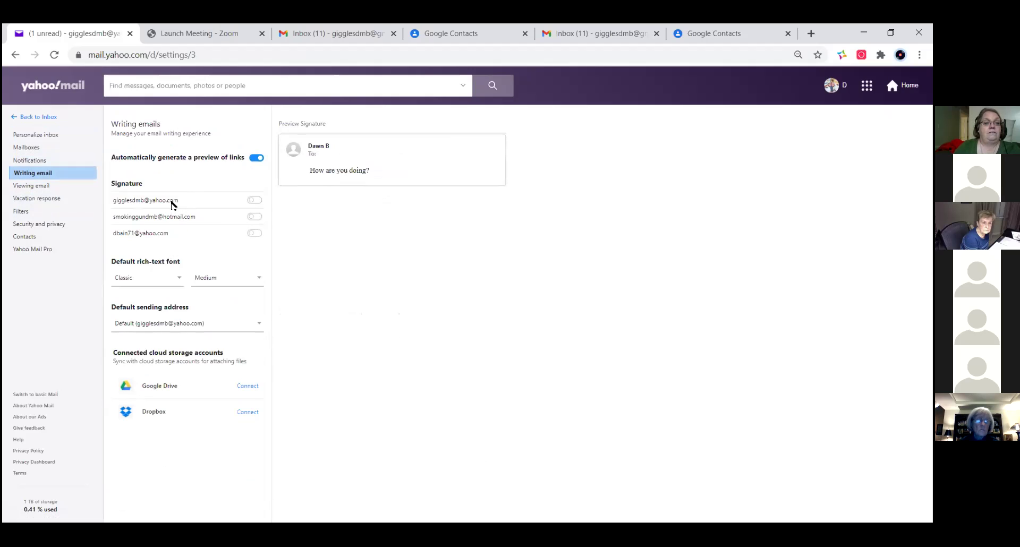
# - Turn on signatures for both the Yahoo and Hotmail addresses
pyautogui.click(255, 201)
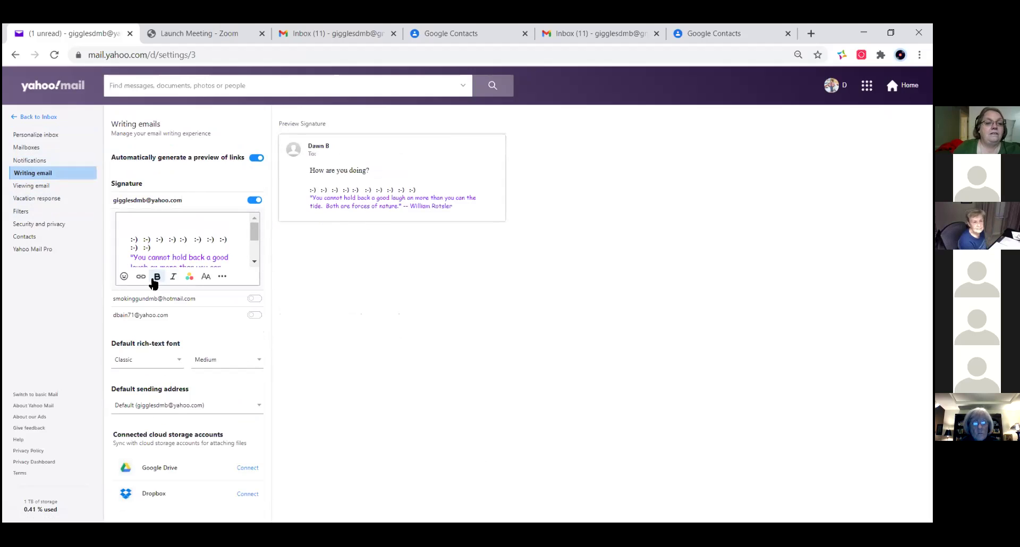
pyautogui.moveTo(258, 234)
pyautogui.mouseDown()
pyautogui.moveTo(257, 266)
pyautogui.moveTo(255, 197)
pyautogui.mouseUp()
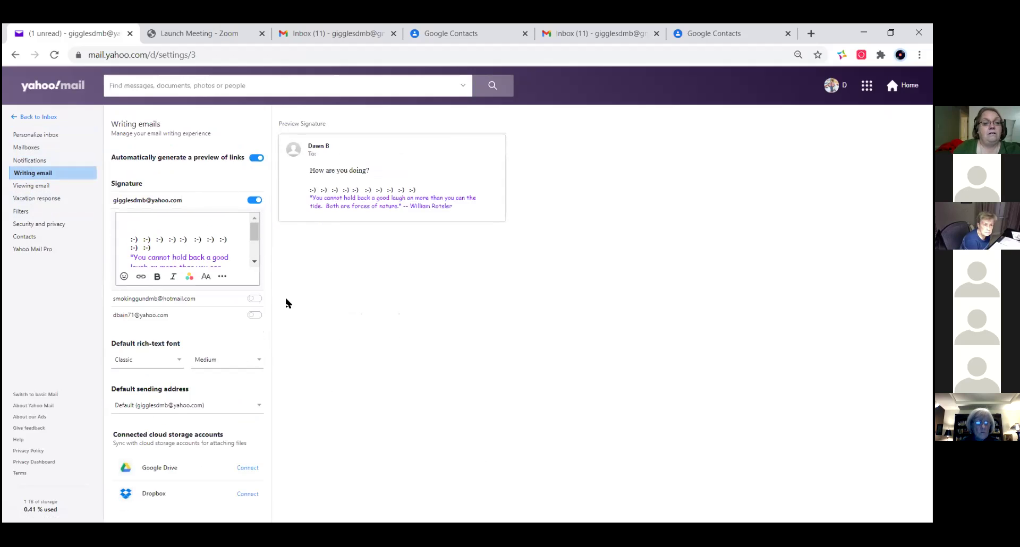
pyautogui.click(254, 299)
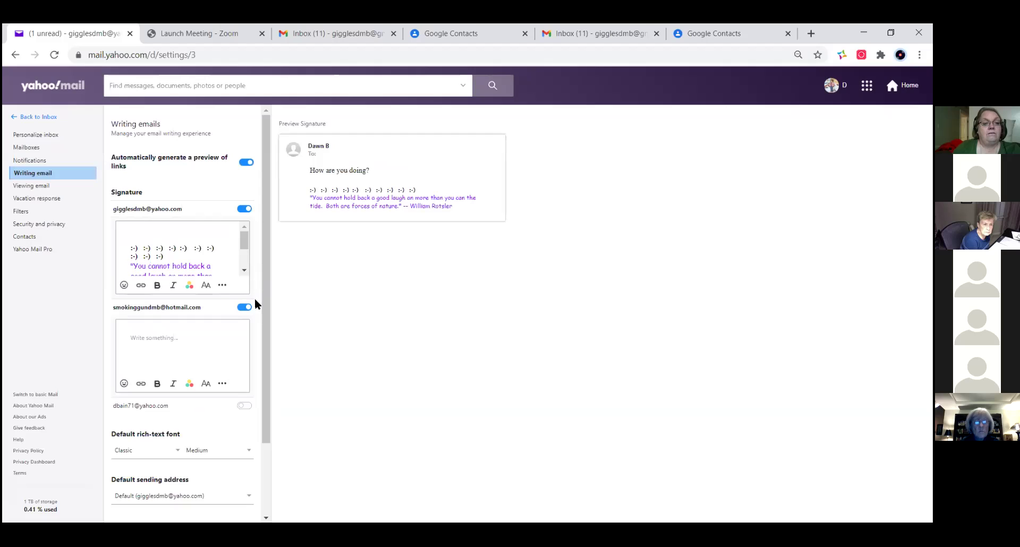
pyautogui.click(216, 347)
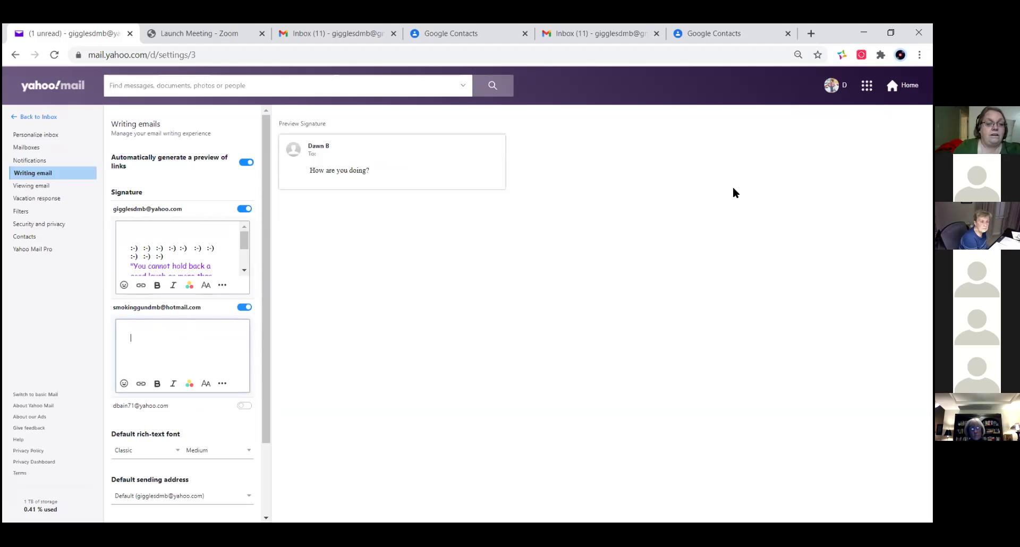
pyautogui.click(243, 307)
pyautogui.click(254, 299)
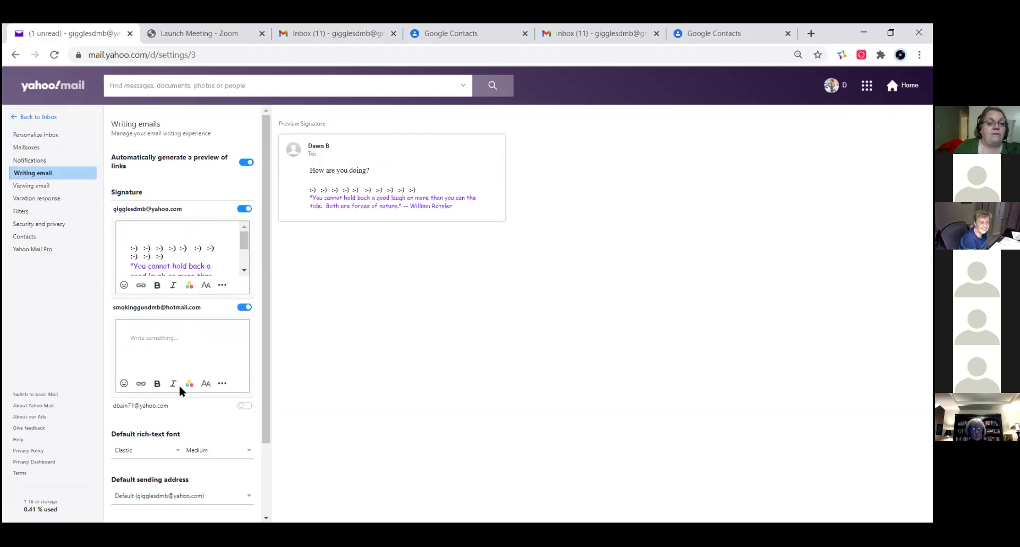
# - Write 'Test signature' as the Hotmail signature and colour it blue
pyautogui.click(154, 350)
pyautogui.write('Test si')
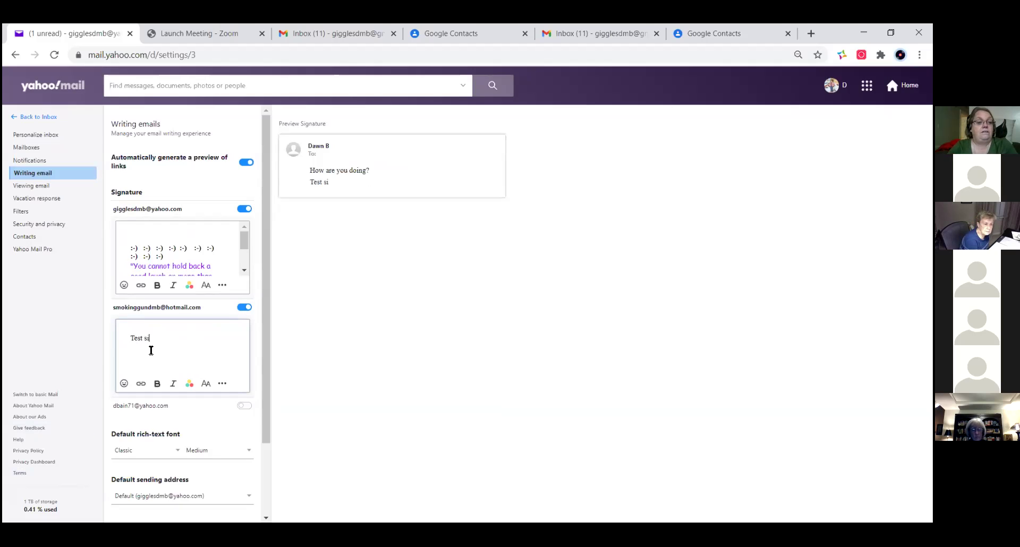
pyautogui.write('gnature')
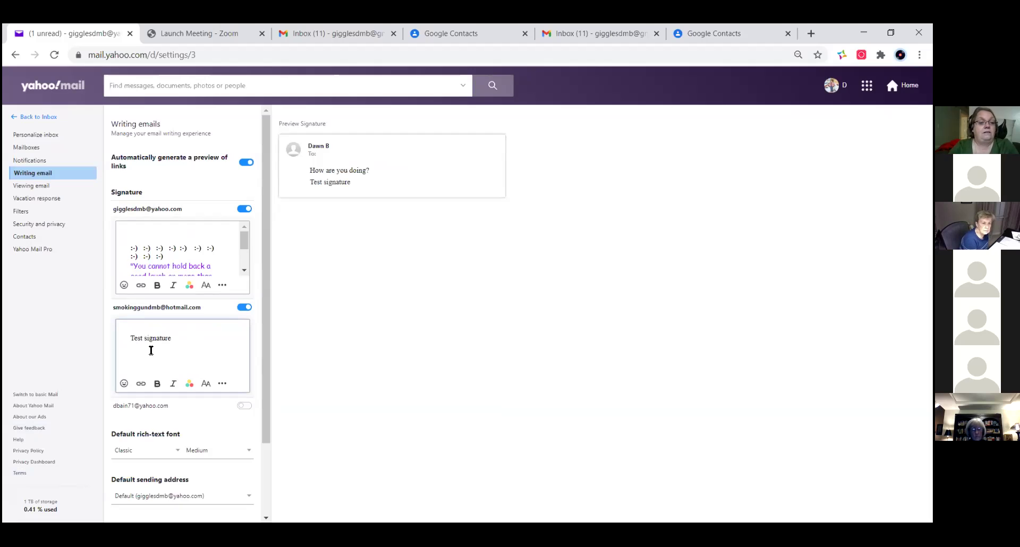
pyautogui.click(190, 385)
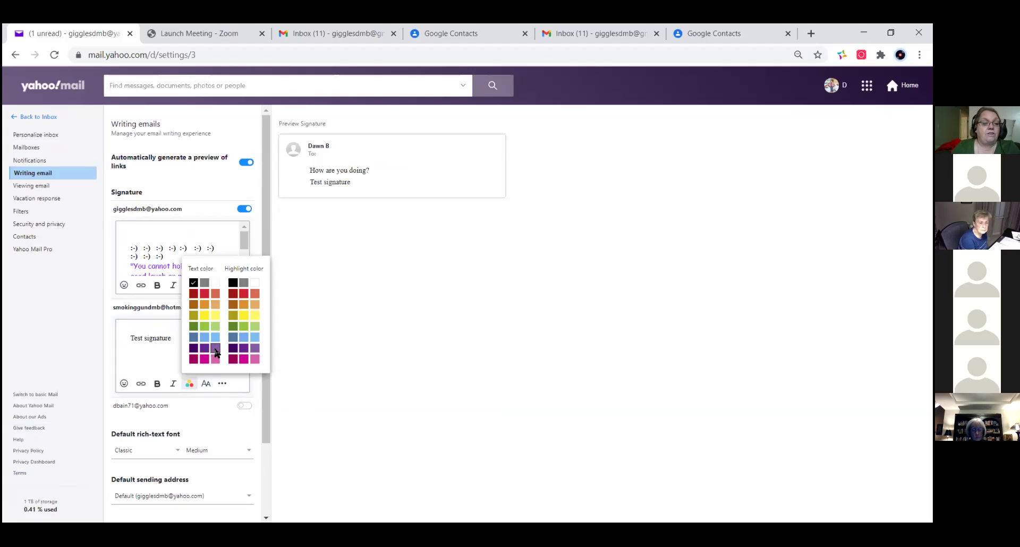
pyautogui.click(197, 337)
pyautogui.moveTo(185, 342); pyautogui.dragTo(56, 348)
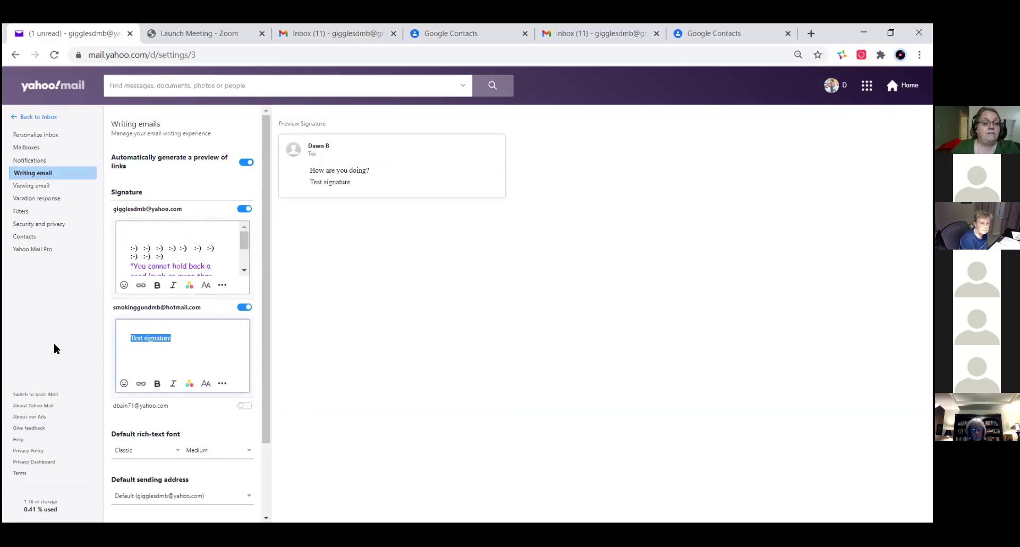
pyautogui.click(190, 384)
pyautogui.click(205, 338)
# - Centre the signature line and make it italic and bold
pyautogui.click(223, 384)
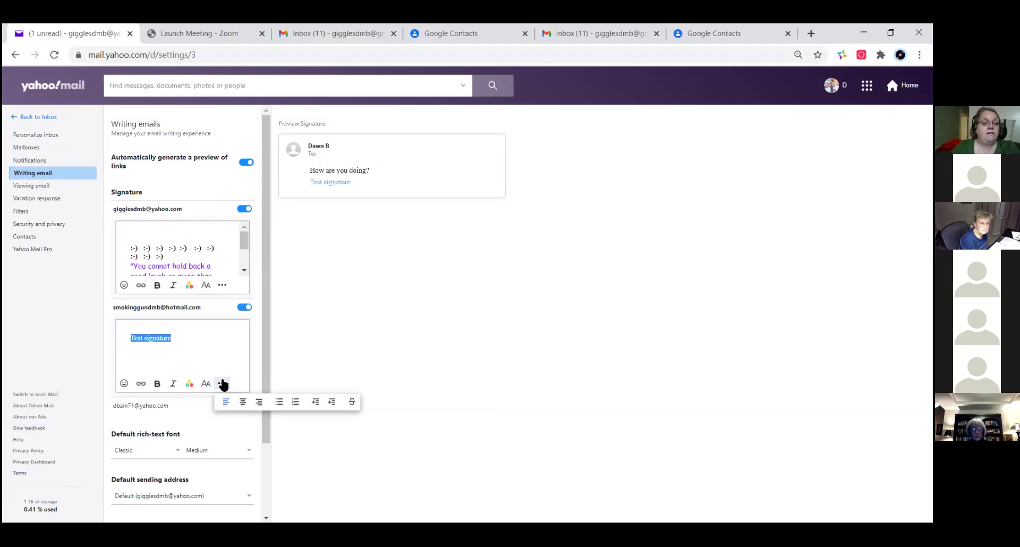
pyautogui.click(243, 401)
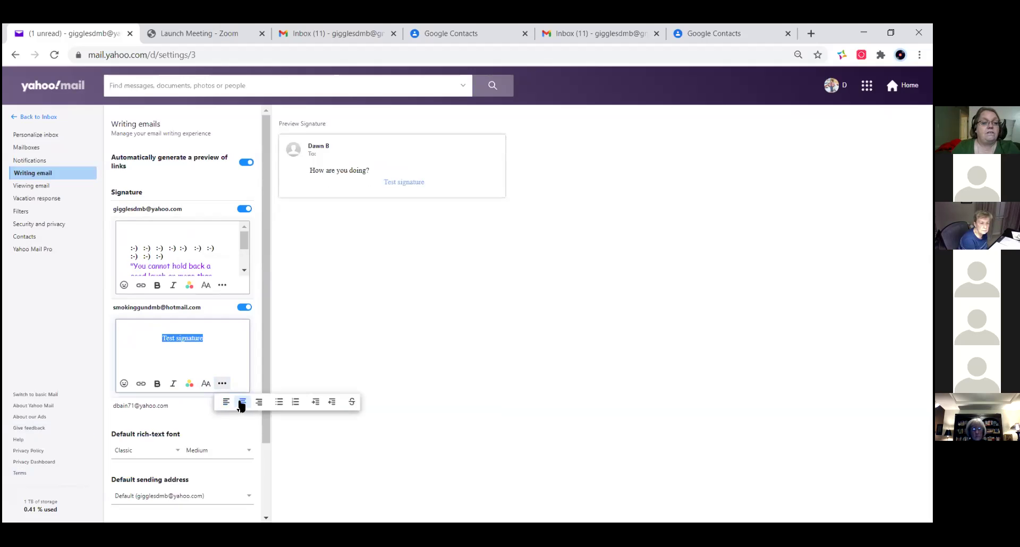
pyautogui.click(172, 385)
pyautogui.click(158, 385)
# - Insert two surprised-face emojis before the signature
pyautogui.click(125, 383)
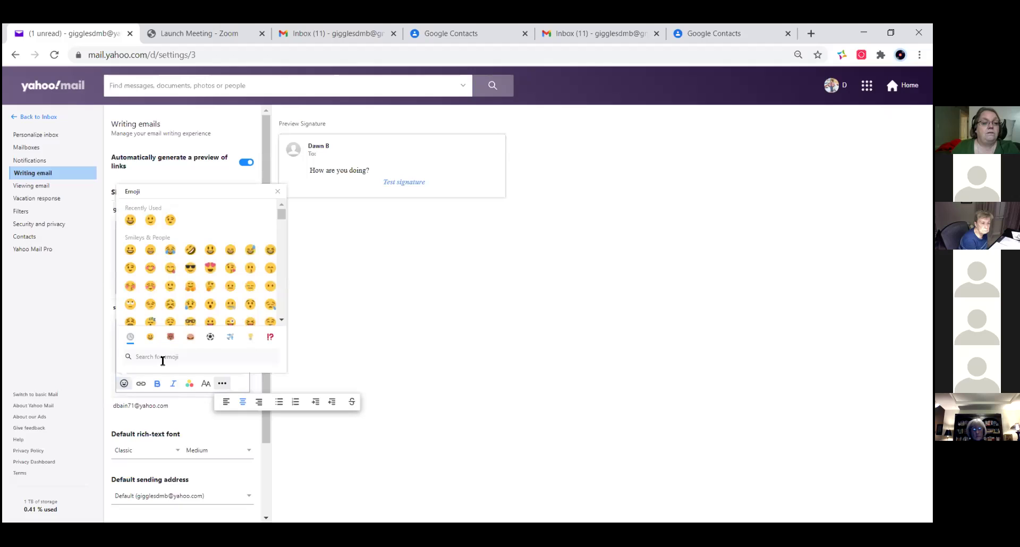
pyautogui.click(211, 304)
pyautogui.click(210, 305)
pyautogui.click(367, 353)
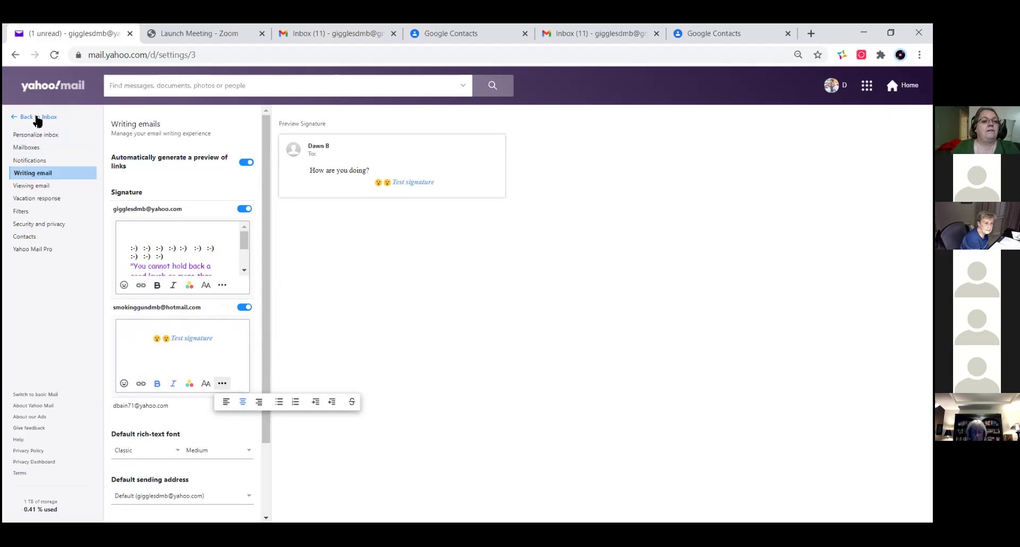
# - Leave settings and start a new message from the Hotmail mailbox
pyautogui.click(39, 118)
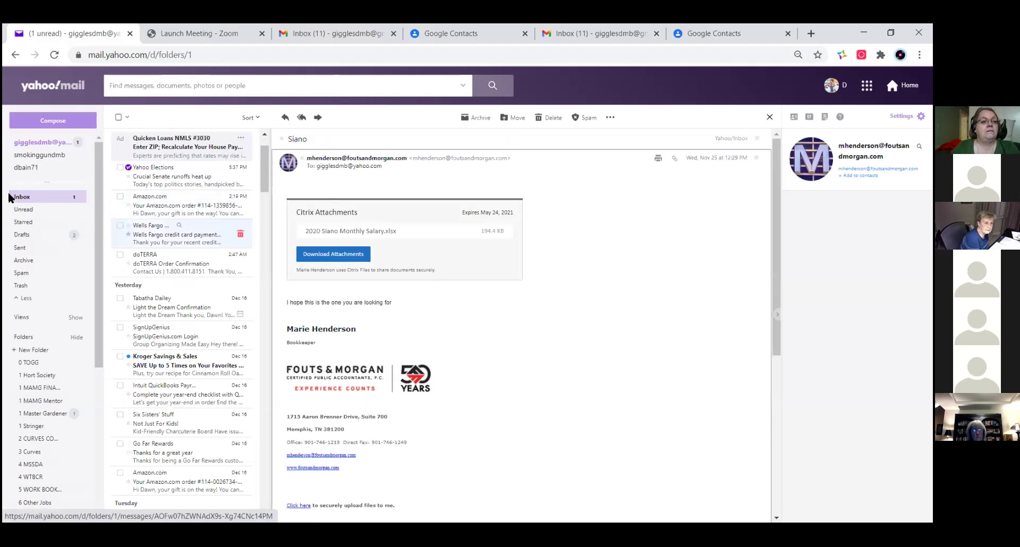
pyautogui.click(39, 155)
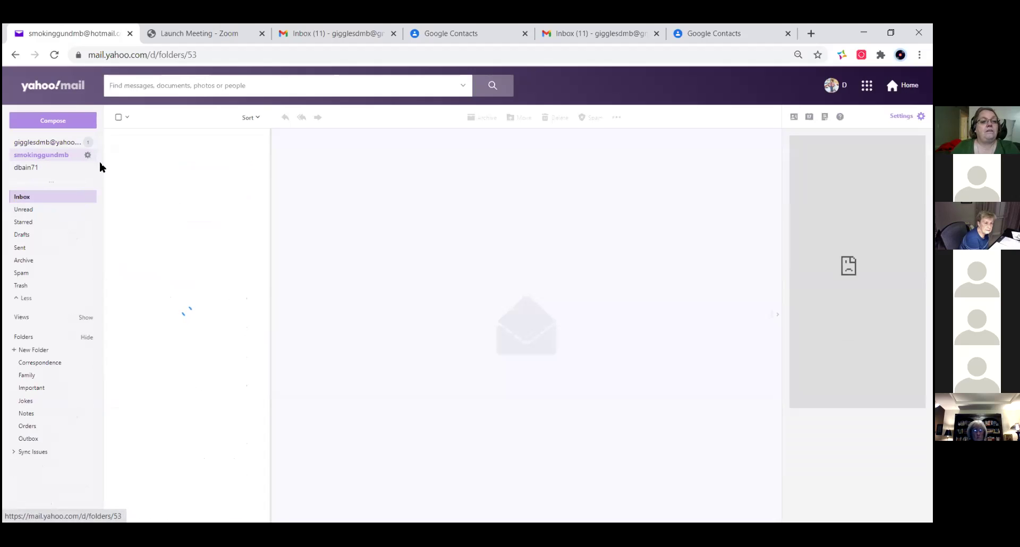
pyautogui.click(67, 127)
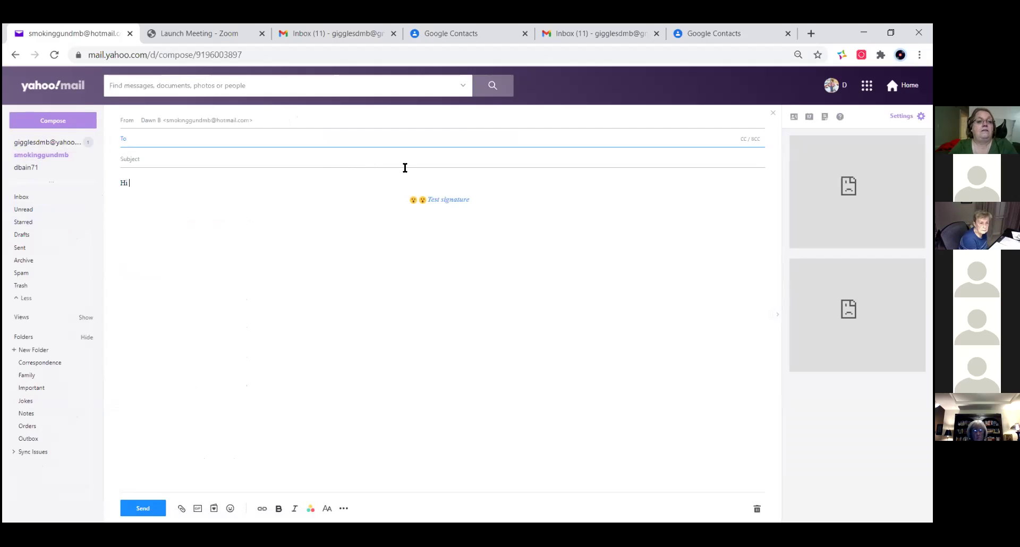
# - Draft a greeting line plus 'Here is my test', then return to the Hotmail inbox
pyautogui.write('Hi Julie,')
pyautogui.press('Return')
pyautogui.write('He')
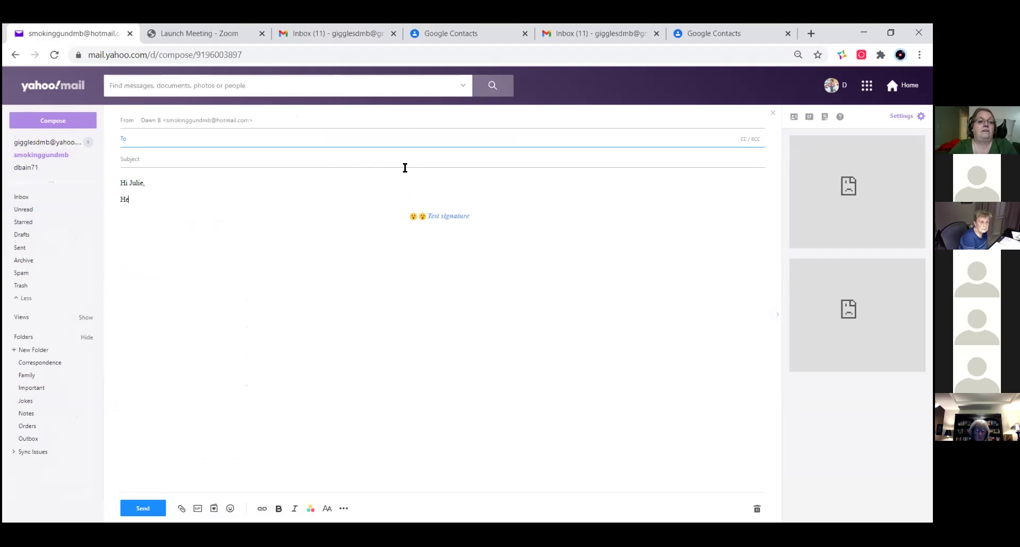
pyautogui.write('re is my test')
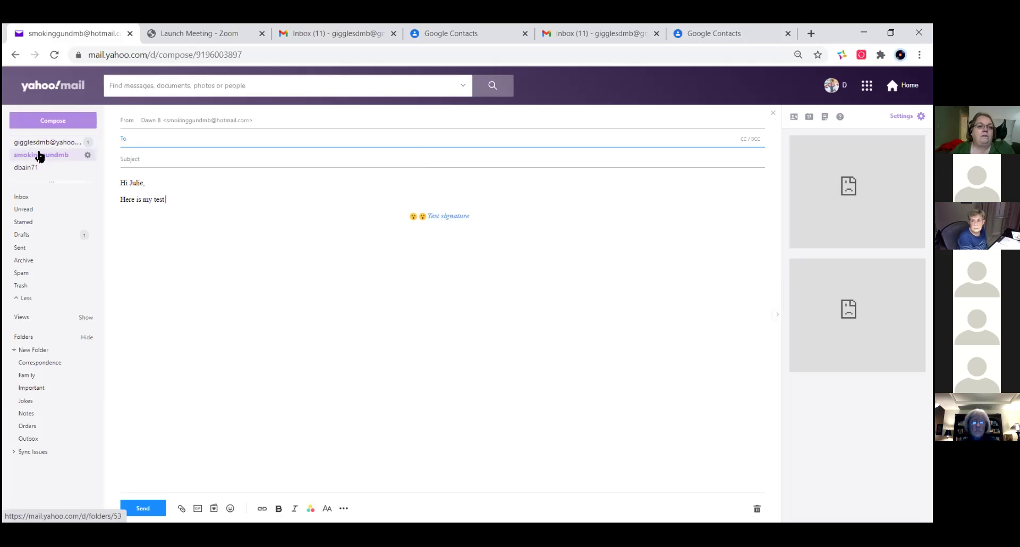
pyautogui.click(59, 143)
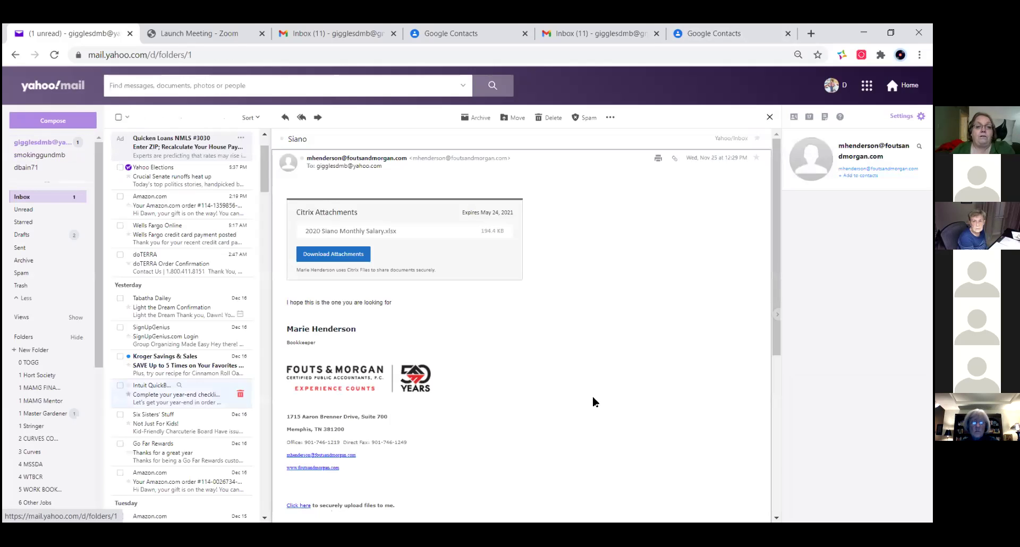
pyautogui.click(56, 156)
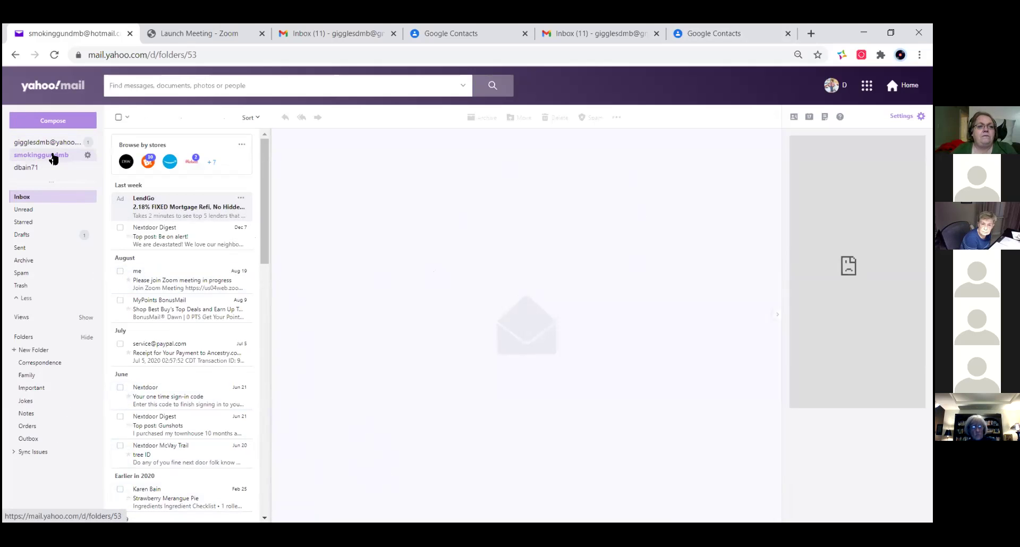
# - Delete the test signature from a new message, discard it, and glance at quick settings
pyautogui.click(69, 124)
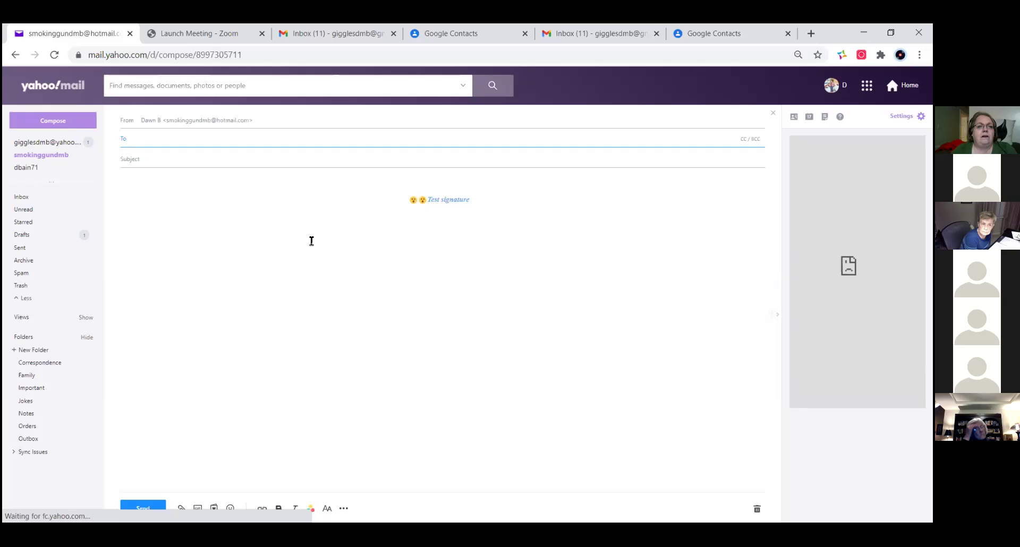
pyautogui.moveTo(492, 208); pyautogui.dragTo(372, 178)
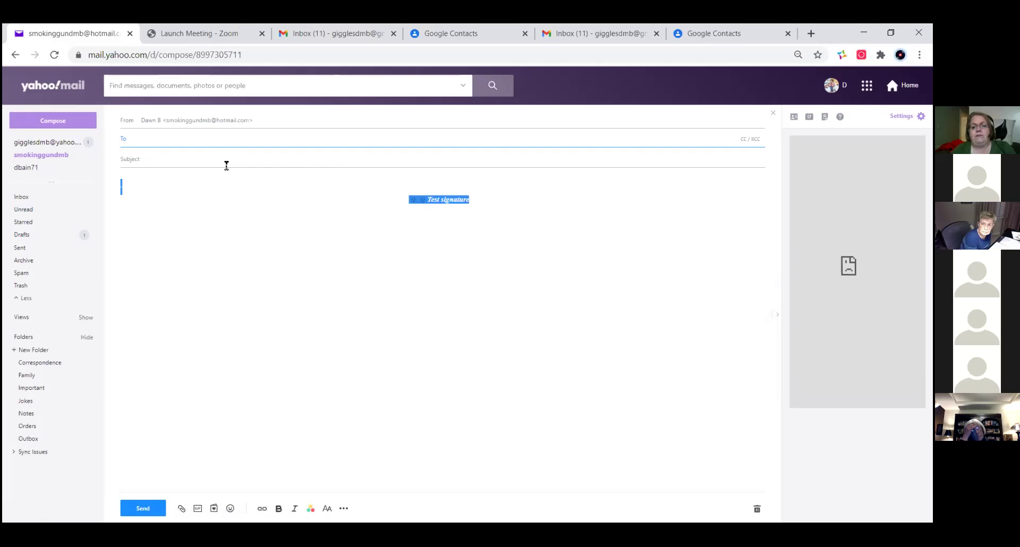
pyautogui.press('BackSpace')
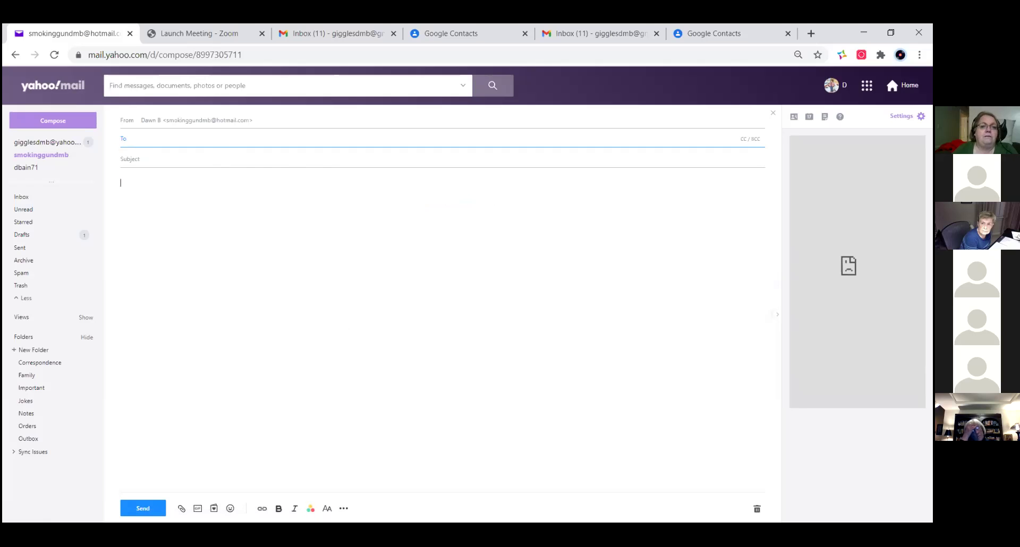
pyautogui.click(772, 113)
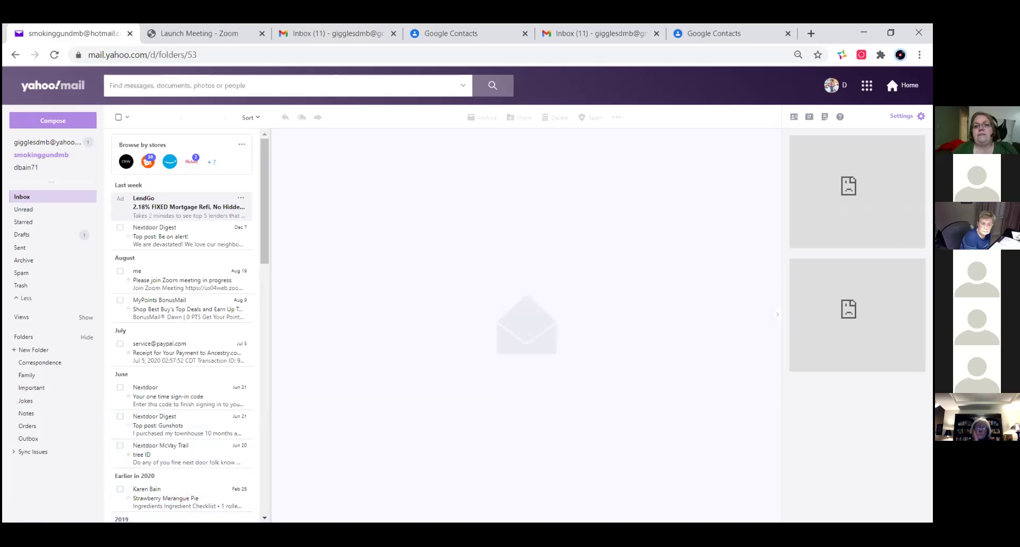
pyautogui.click(901, 116)
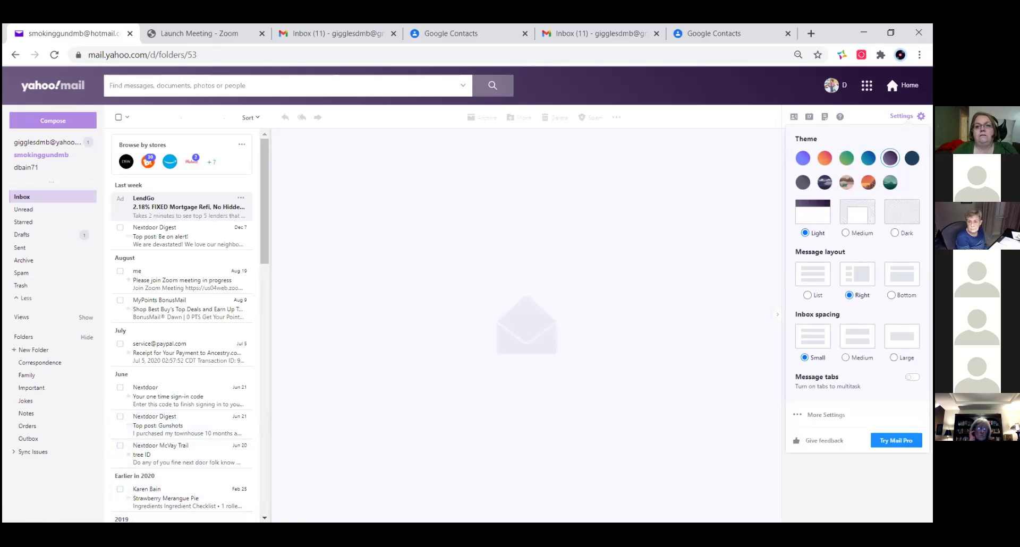
pyautogui.press('Escape')
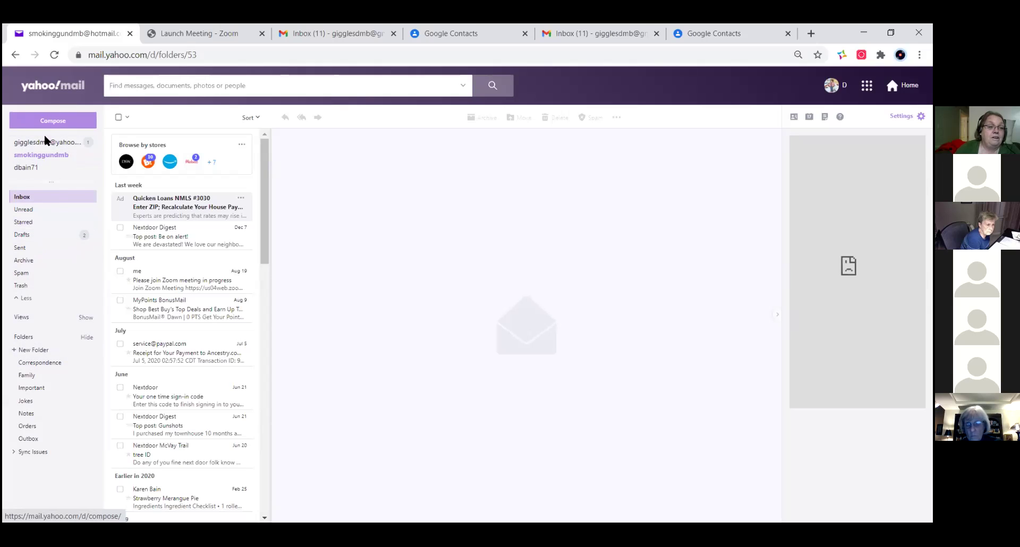
# - Create the MAMG folder and move the MyPoints message into it
pyautogui.click(32, 350)
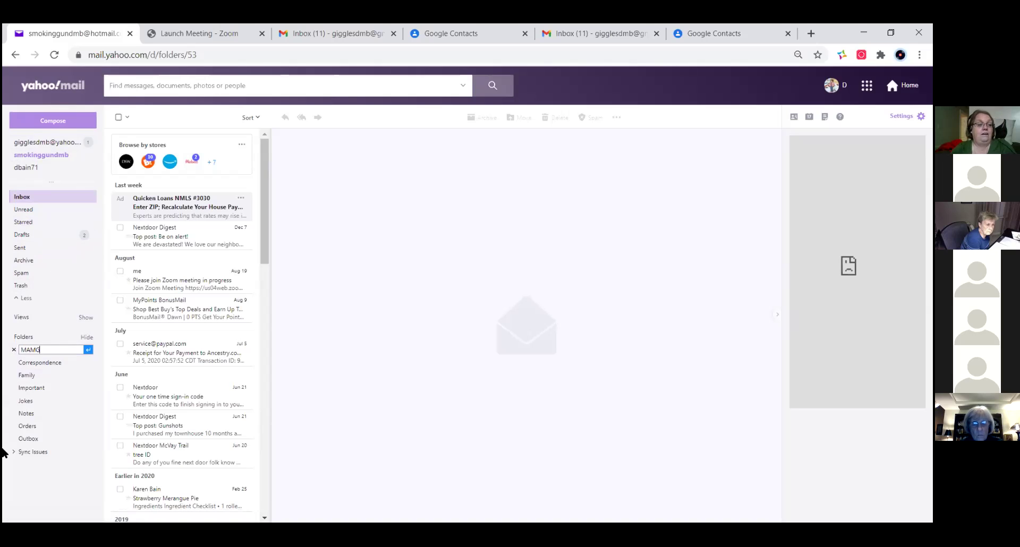
pyautogui.press('Return')
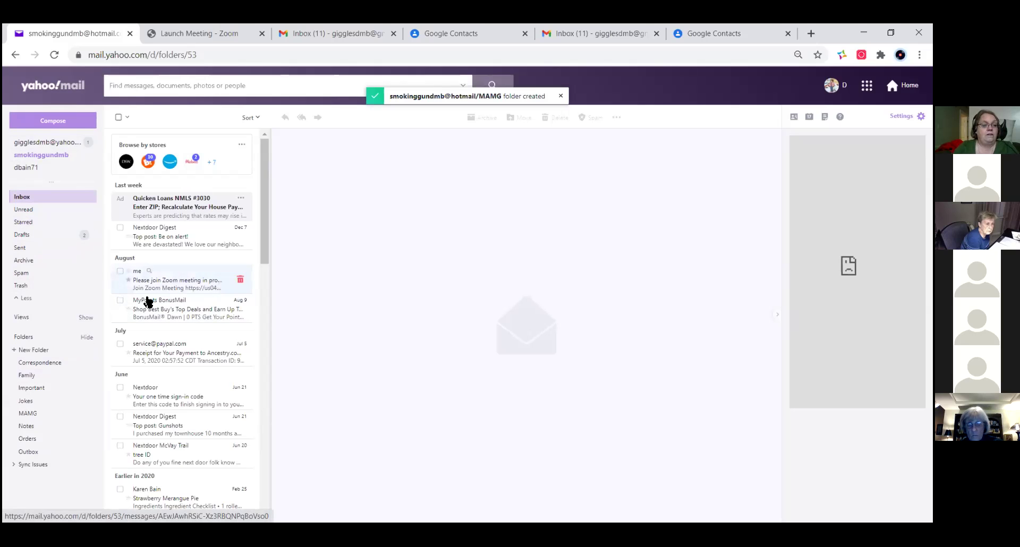
pyautogui.moveTo(148, 301); pyautogui.dragTo(47, 420)
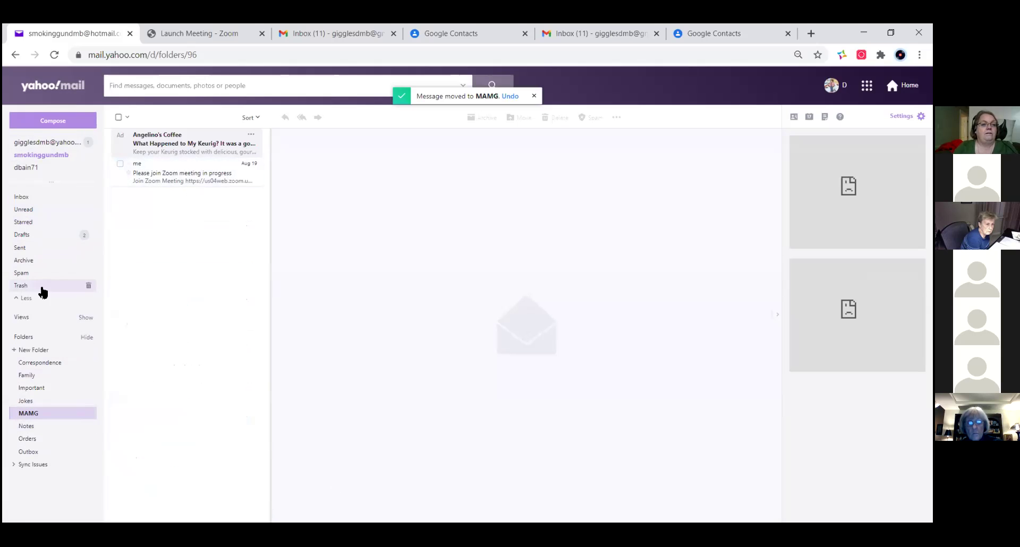
# - Switch to the third linked mailbox from the sidebar
pyautogui.click(52, 147)
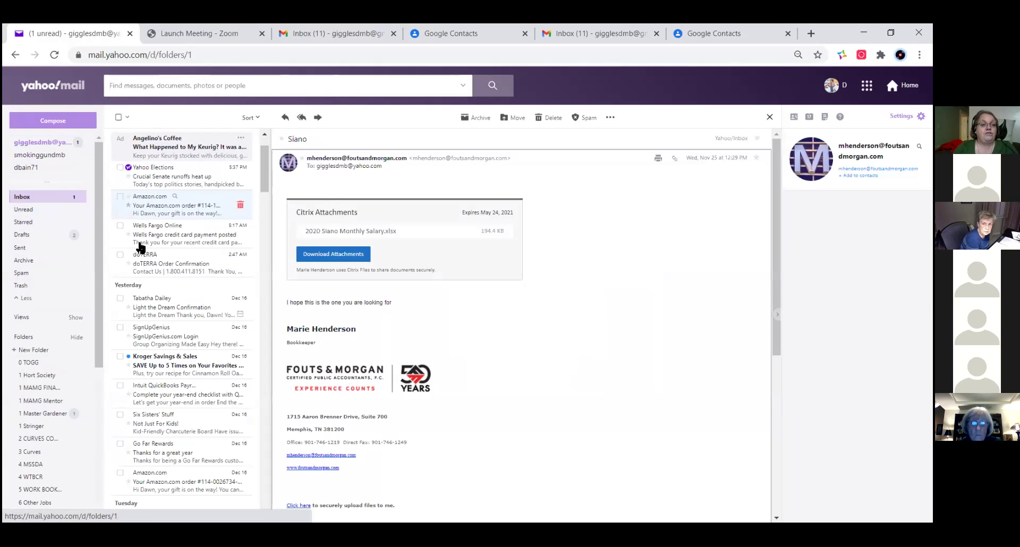
pyautogui.scroll(-10, 131, 383)
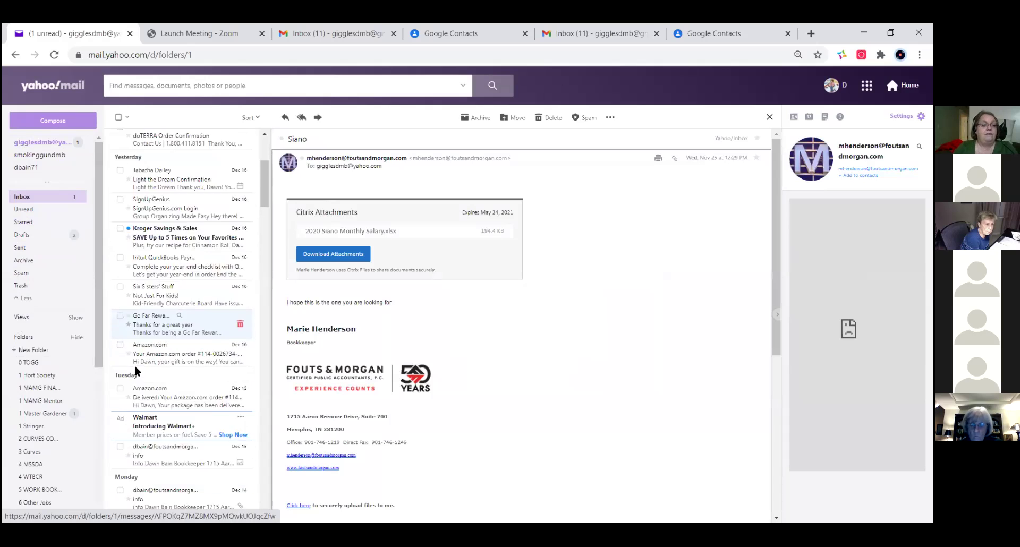
pyautogui.click(45, 169)
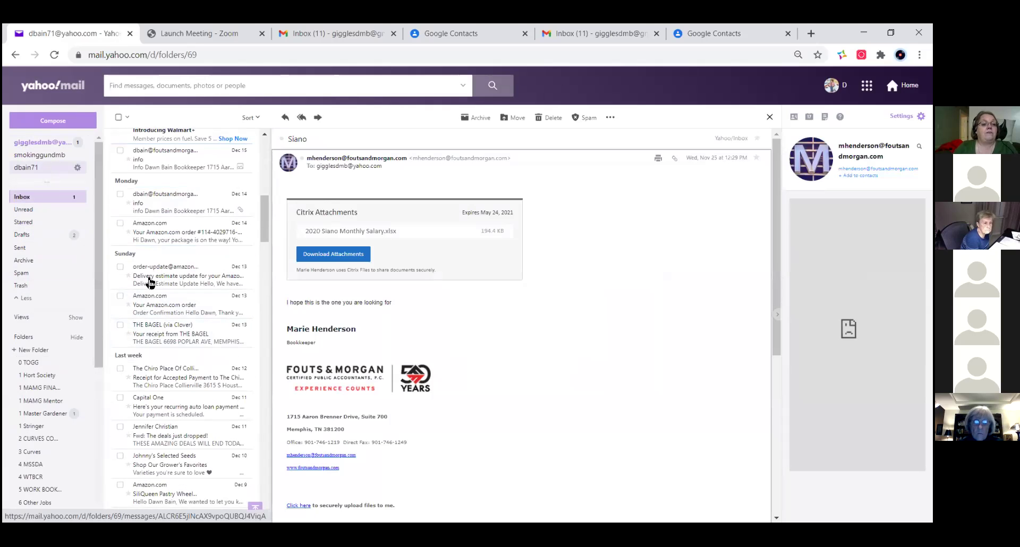
# - Tick the 3:42 PM and Forms messages, untick the first, and open Forms
pyautogui.click(121, 286)
pyautogui.click(121, 315)
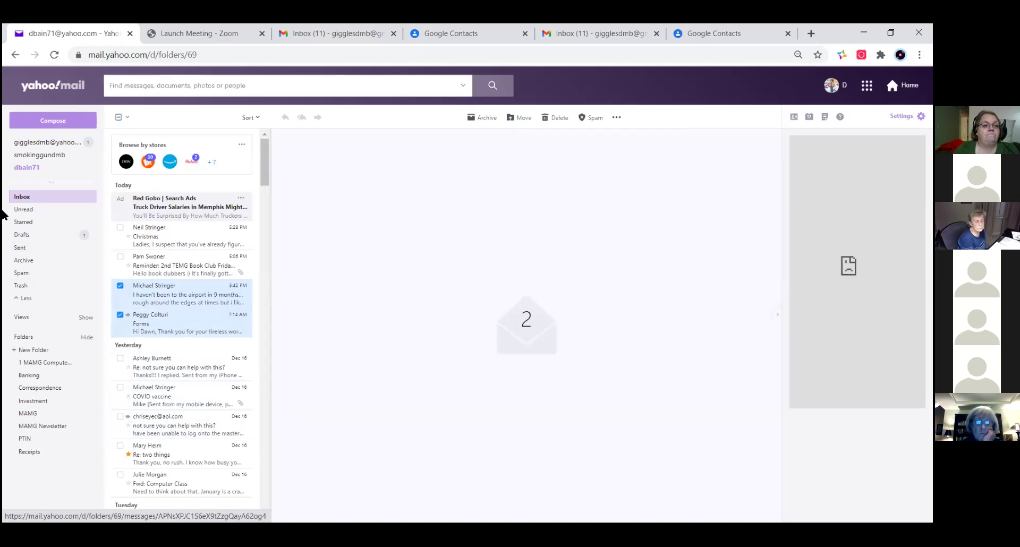
pyautogui.click(120, 285)
pyautogui.click(122, 319)
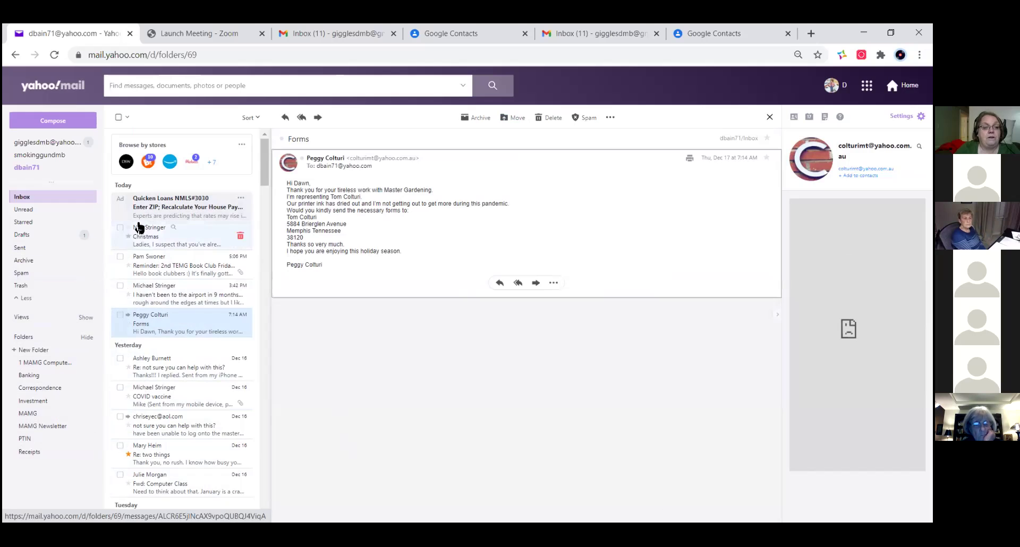
pyautogui.scroll(-10, 137, 228)
pyautogui.scroll(-3, 166, 425)
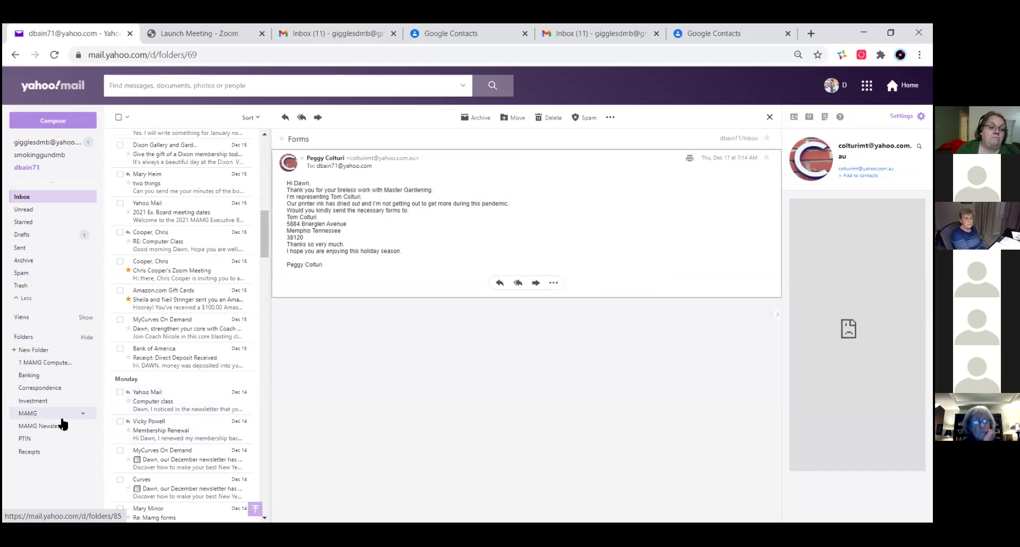
pyautogui.scroll(-2, 142, 425)
pyautogui.scroll(3, 138, 419)
pyautogui.scroll(-1, 130, 405)
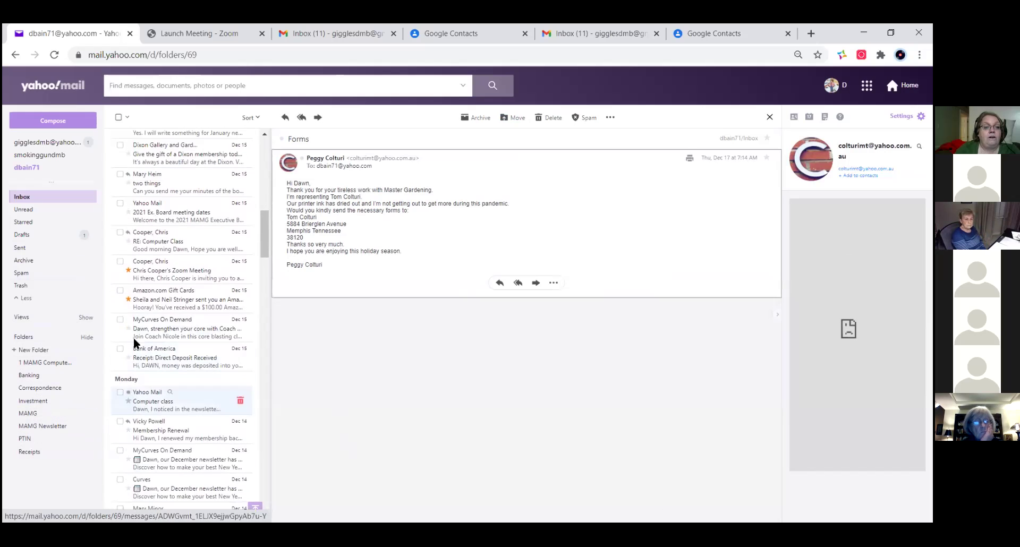
# - Open RE: Computer Class, multi-select the three Dec 15 messages, then untick two
pyautogui.click(166, 242)
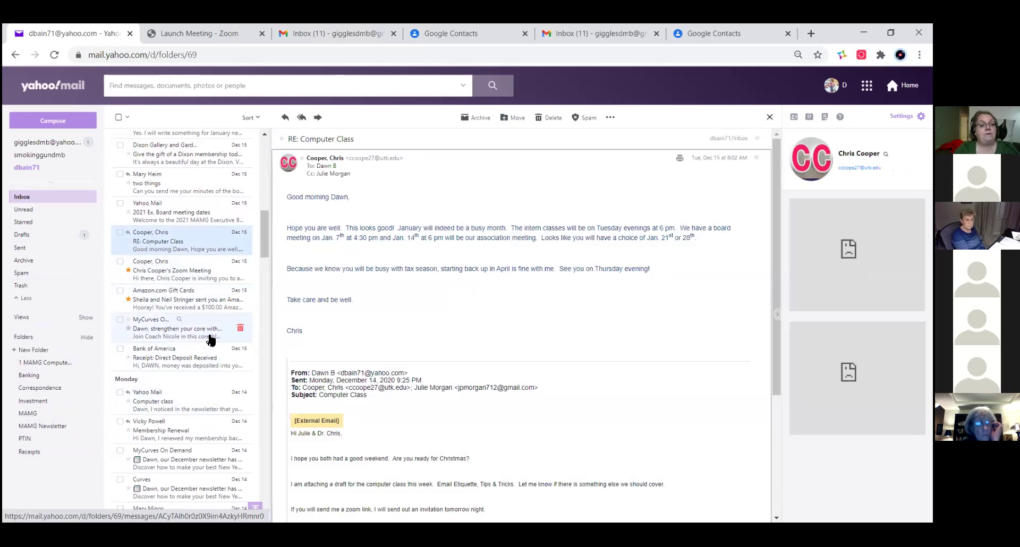
pyautogui.keyDown('shift'); pyautogui.click(192, 304); pyautogui.keyUp('shift')
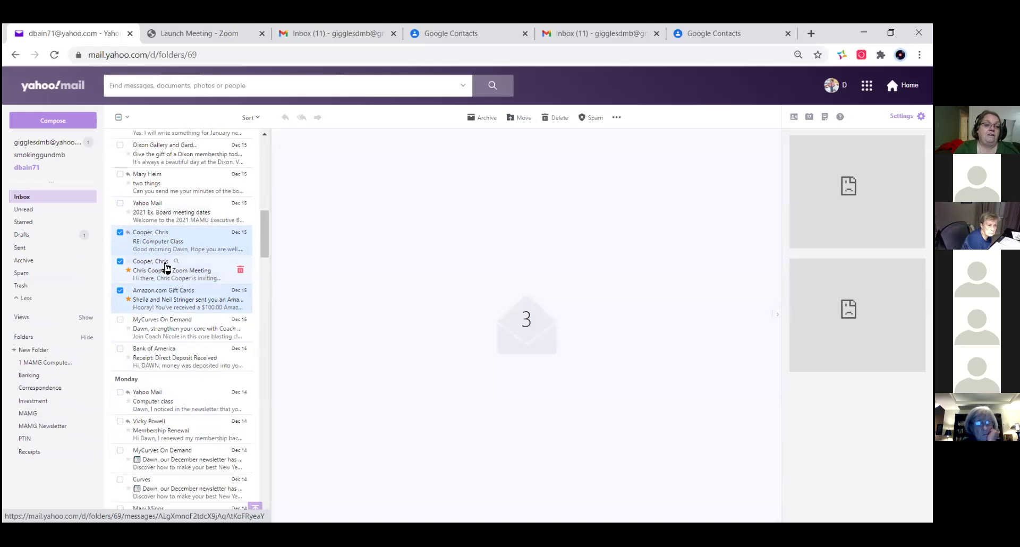
pyautogui.click(175, 245)
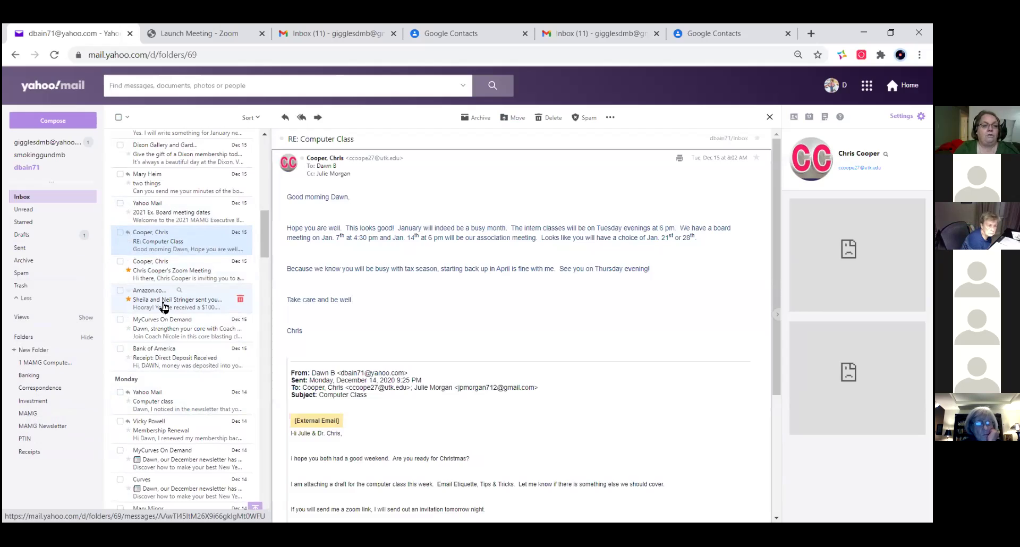
pyautogui.keyDown('shift'); pyautogui.click(164, 309); pyautogui.keyUp('shift')
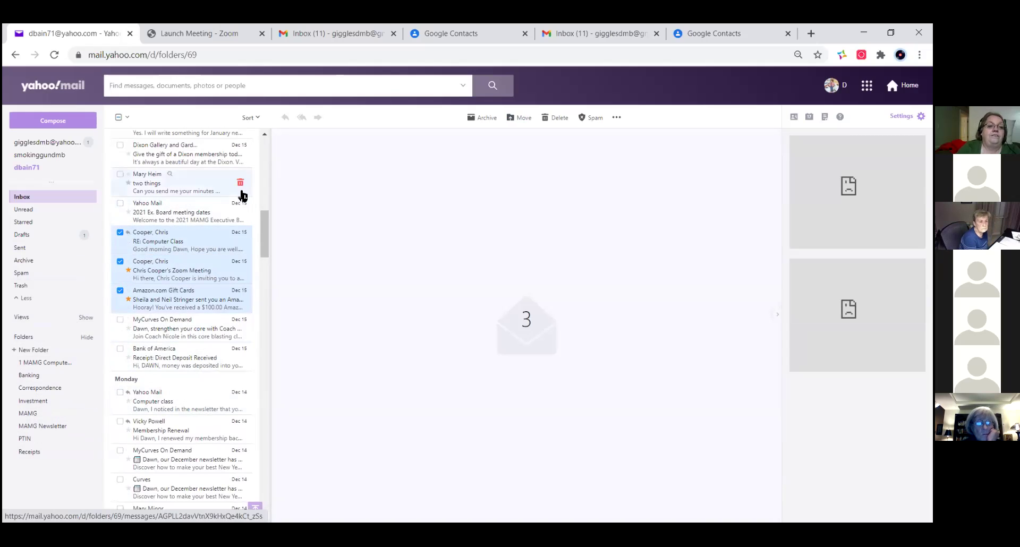
pyautogui.click(120, 232)
pyautogui.click(120, 261)
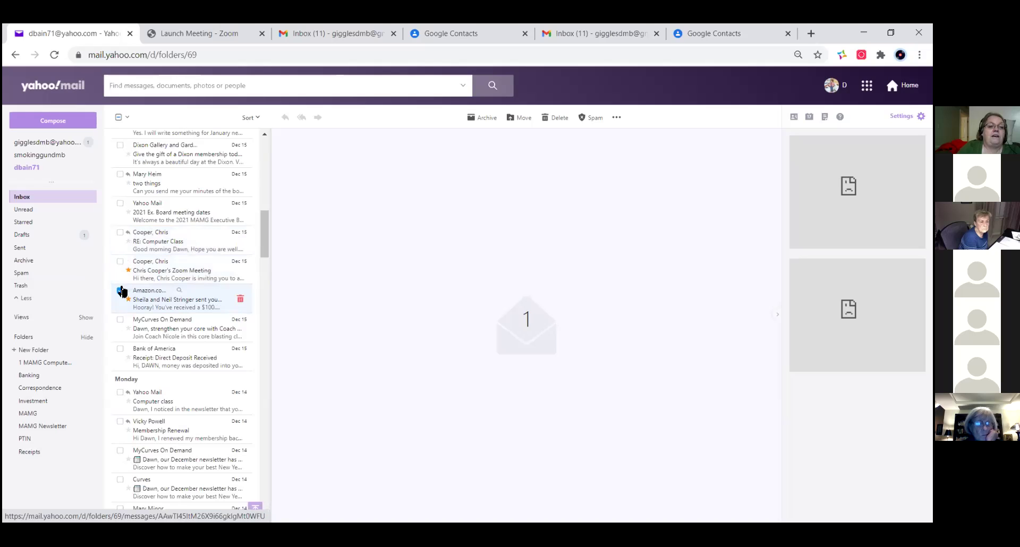
# - Open the Amazon gift card and book club reminder messages, then return to the original mailbox
pyautogui.click(228, 294)
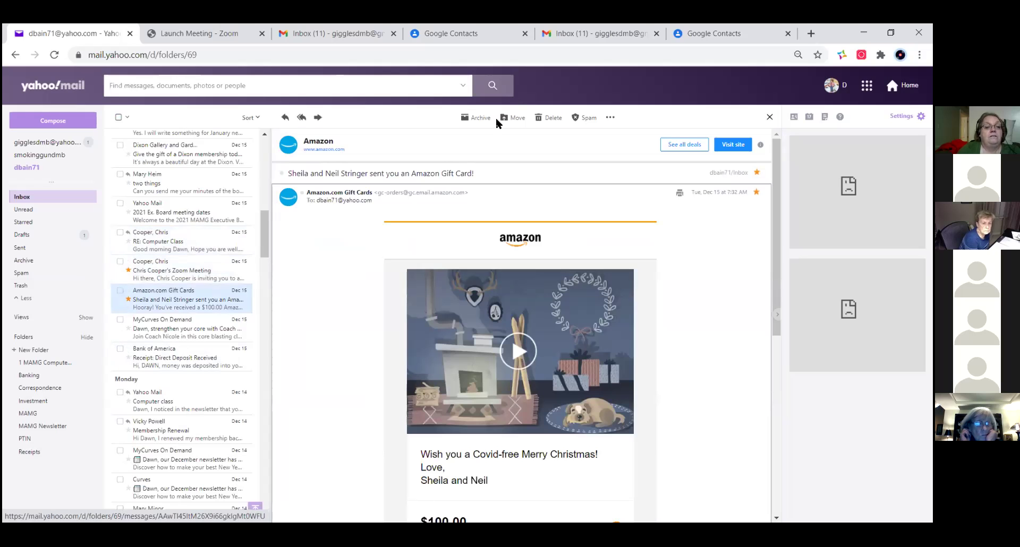
pyautogui.scroll(10, 182, 255)
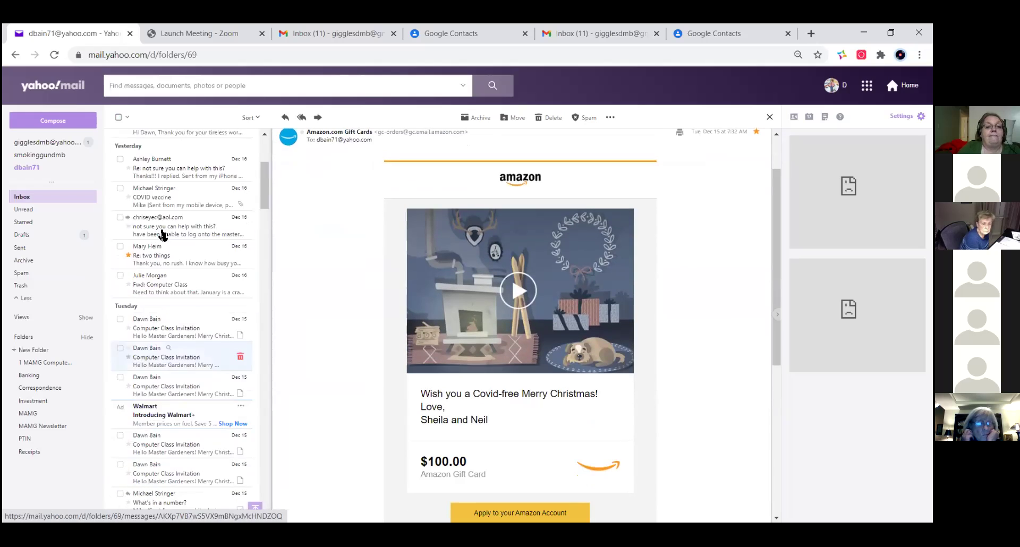
pyautogui.scroll(2, 291, 253)
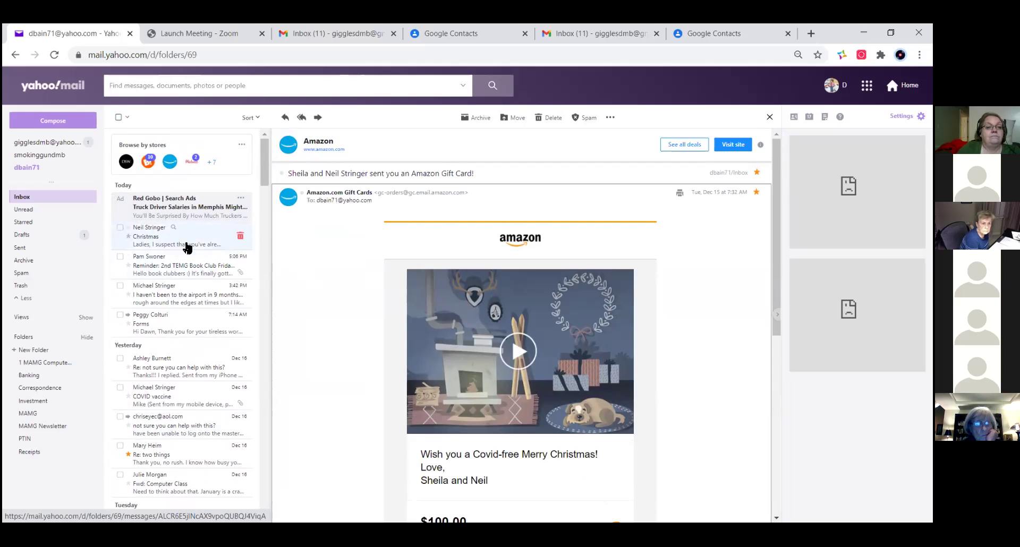
pyautogui.click(183, 274)
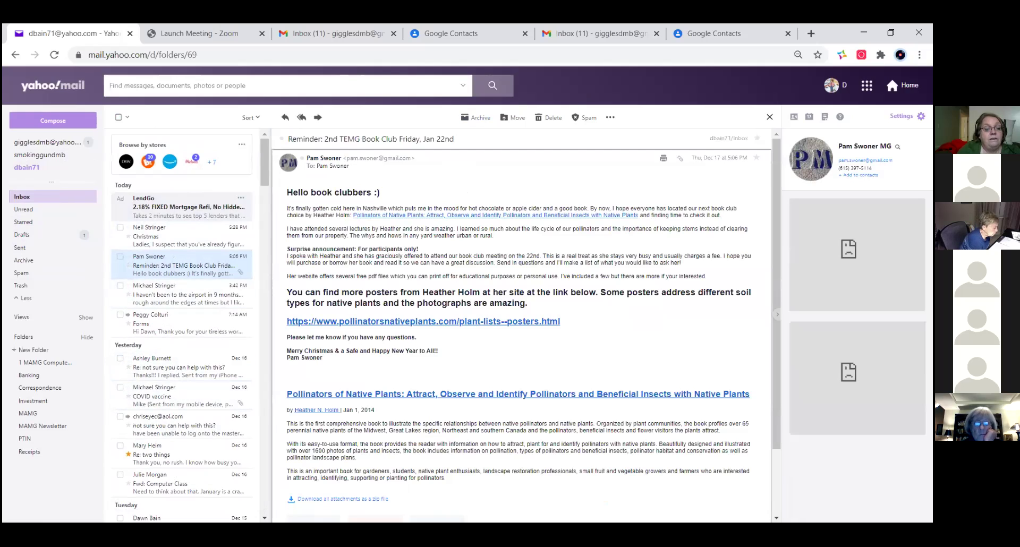
pyautogui.click(41, 155)
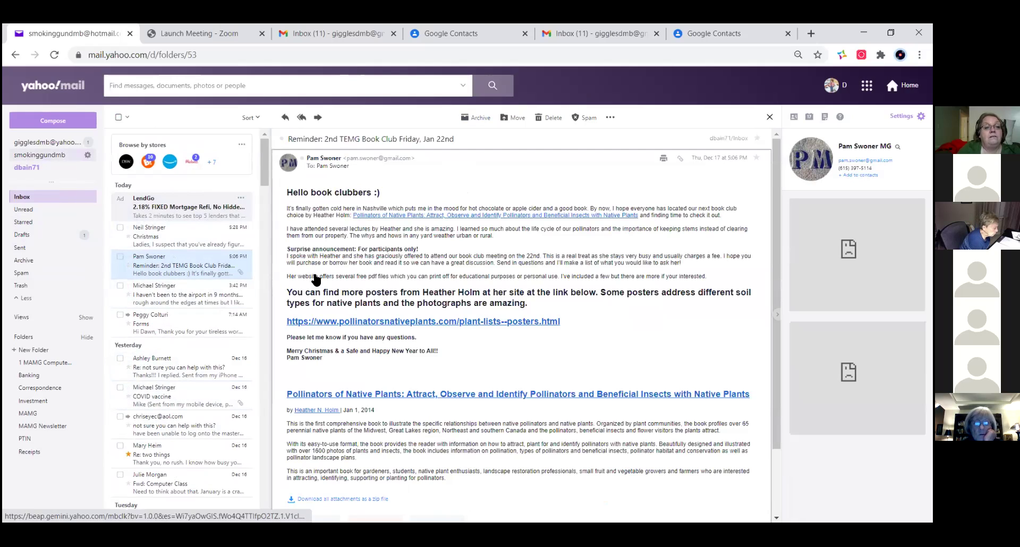
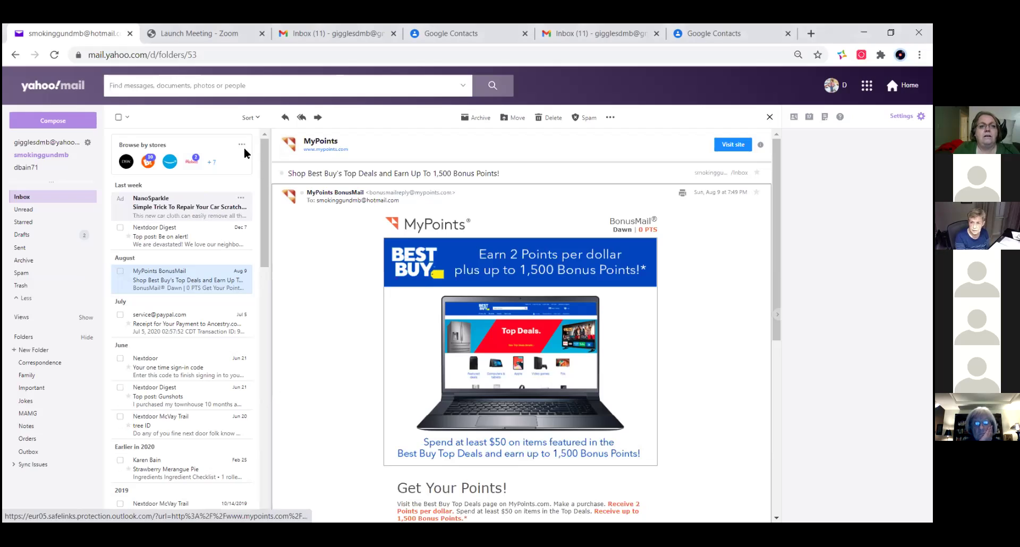
# - Leave Yahoo Mail for the Gmail 'Inbox (11)' tab and open a blank New Message
pyautogui.click(333, 34)
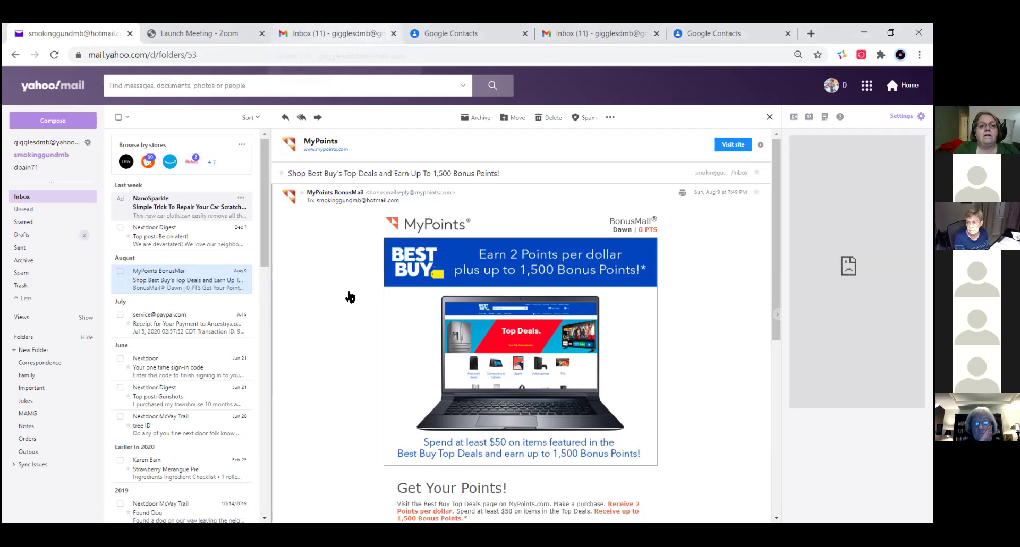
pyautogui.click(47, 120)
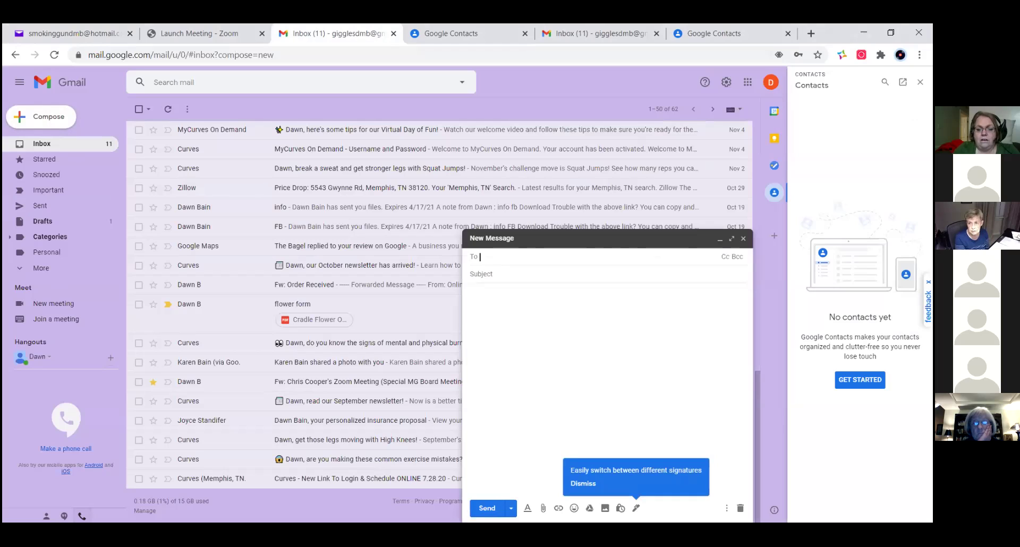
pyautogui.click(511, 509)
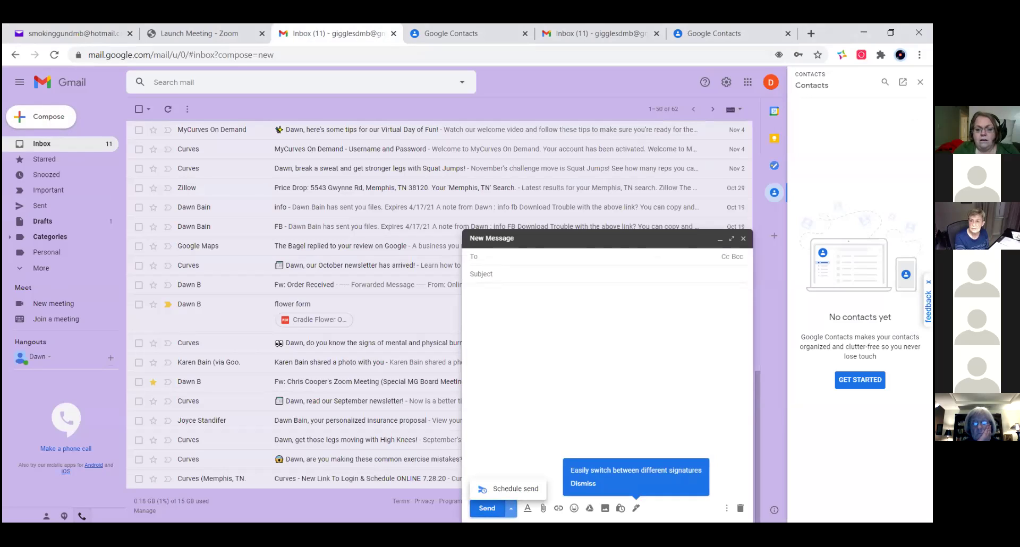
pyautogui.click(549, 453)
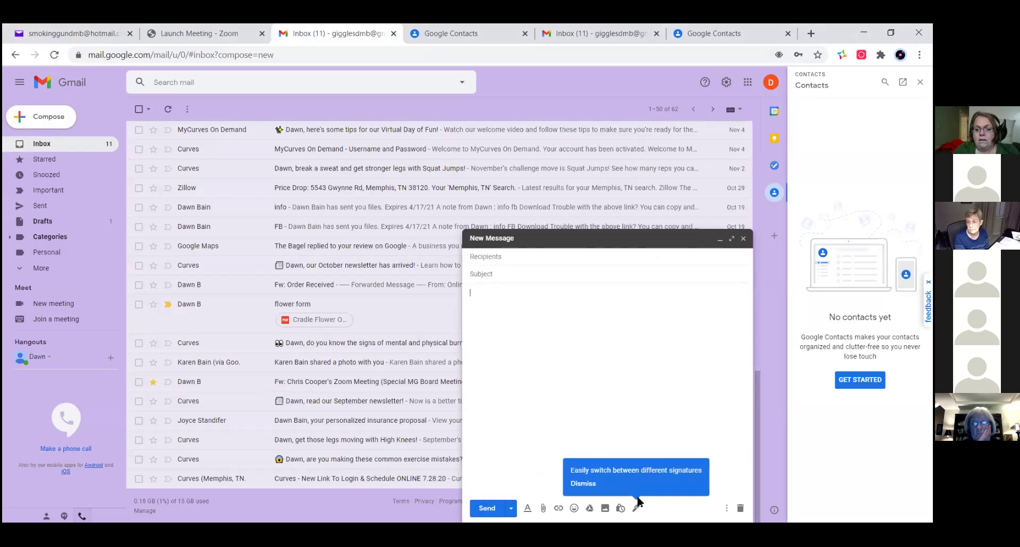
pyautogui.click(726, 508)
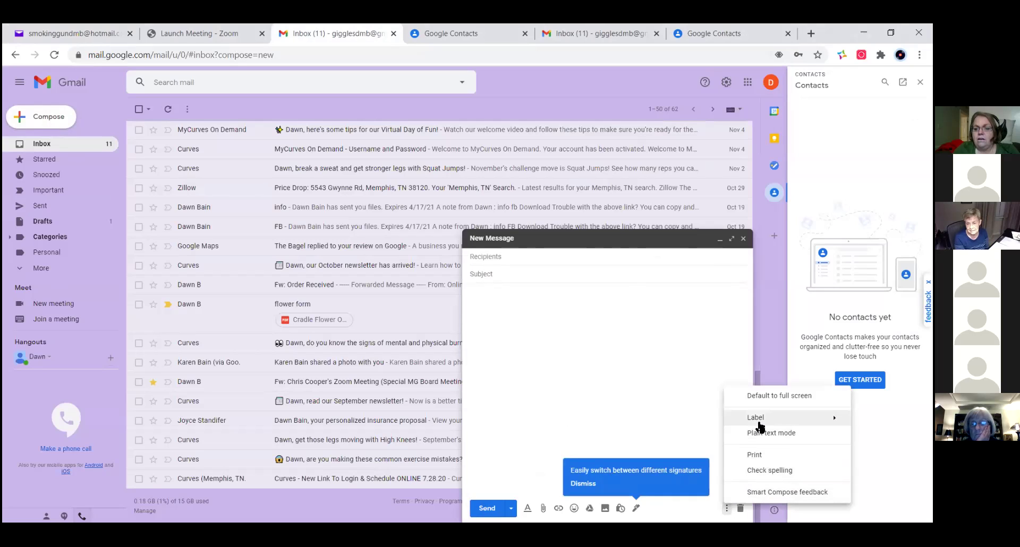
pyautogui.moveTo(759, 422)
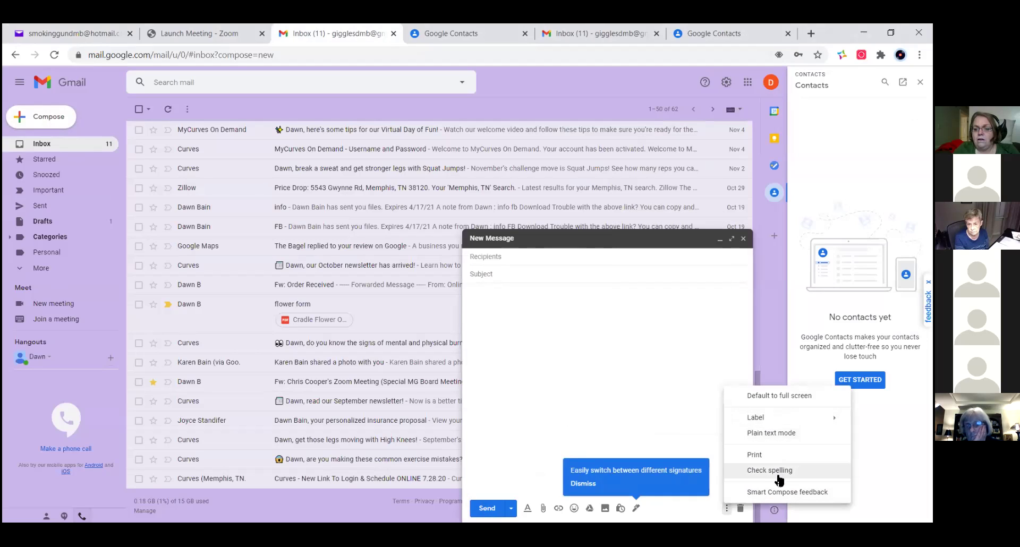
pyautogui.click(644, 249)
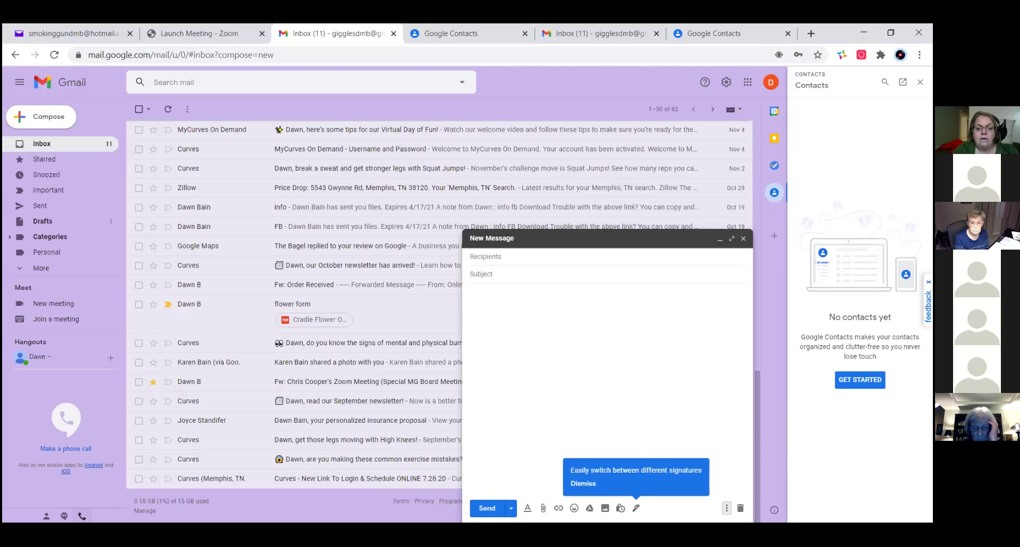
pyautogui.click(511, 509)
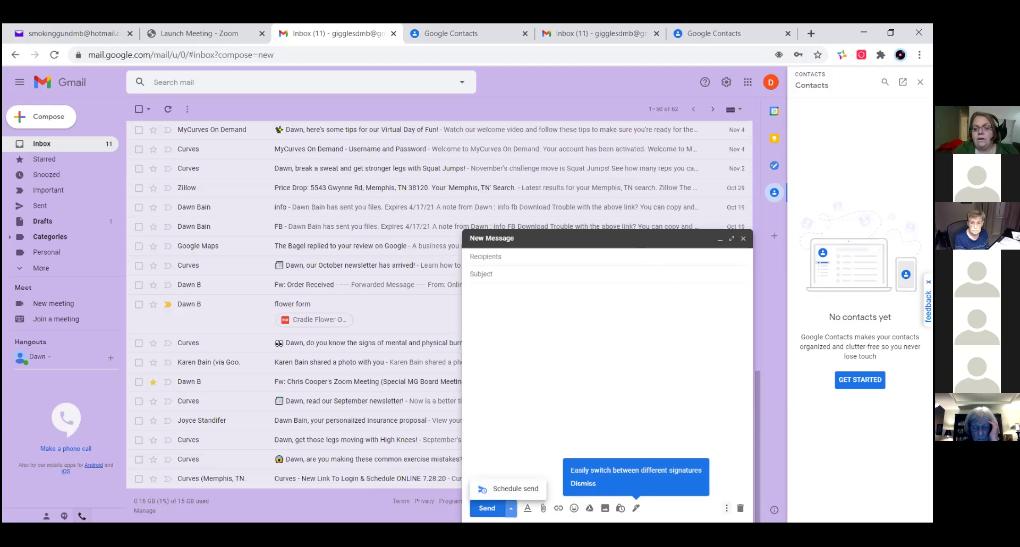
pyautogui.click(727, 508)
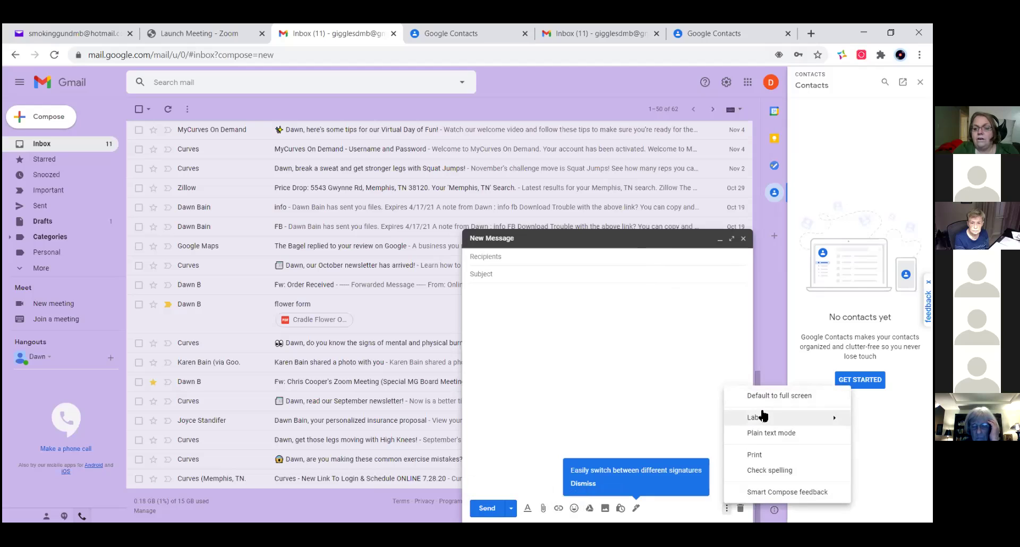
pyautogui.moveTo(762, 419)
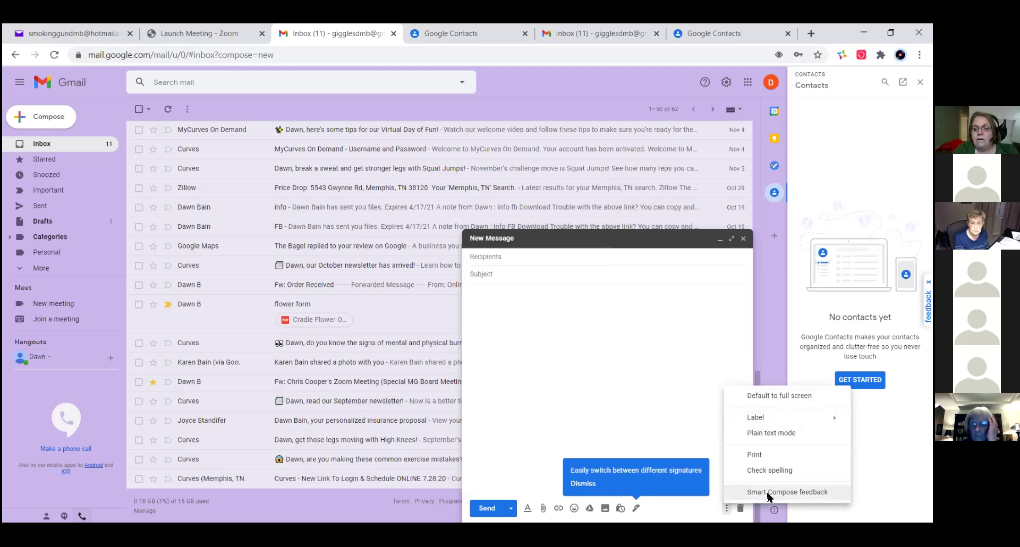
pyautogui.click(768, 492)
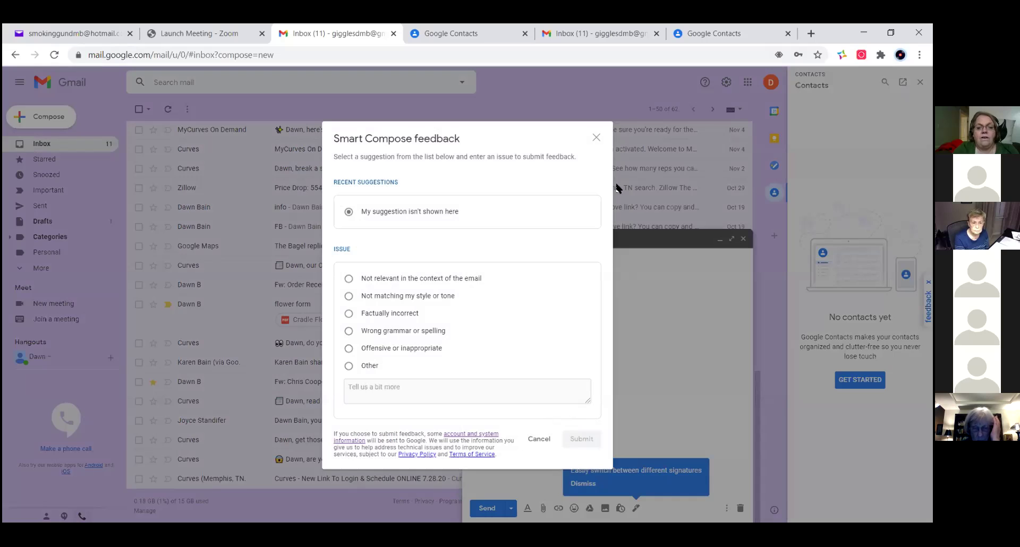
pyautogui.click(596, 138)
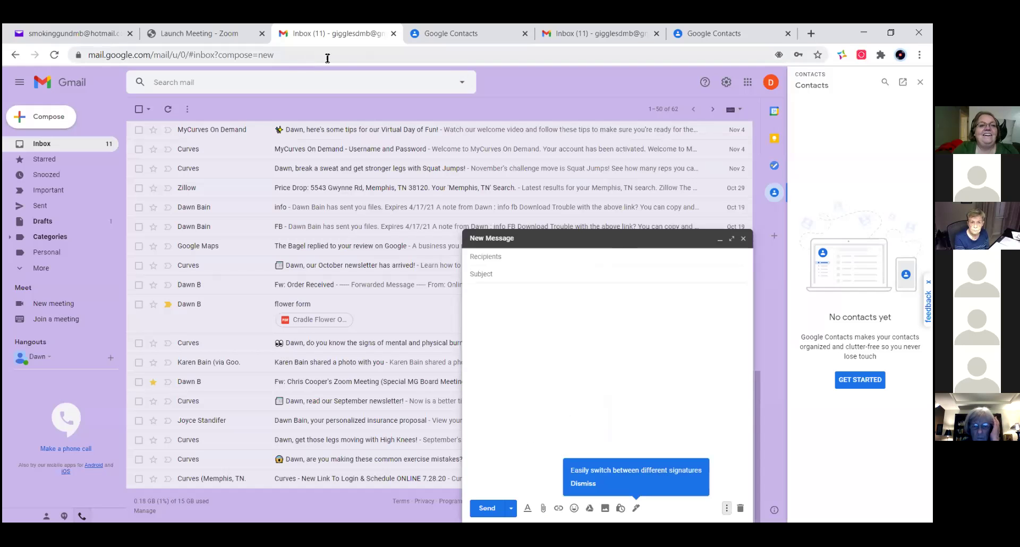
# - From the Contacts tab, search 'gmail read receipt' and open the Gmail Help result
pyautogui.click(431, 34)
pyautogui.click(256, 58)
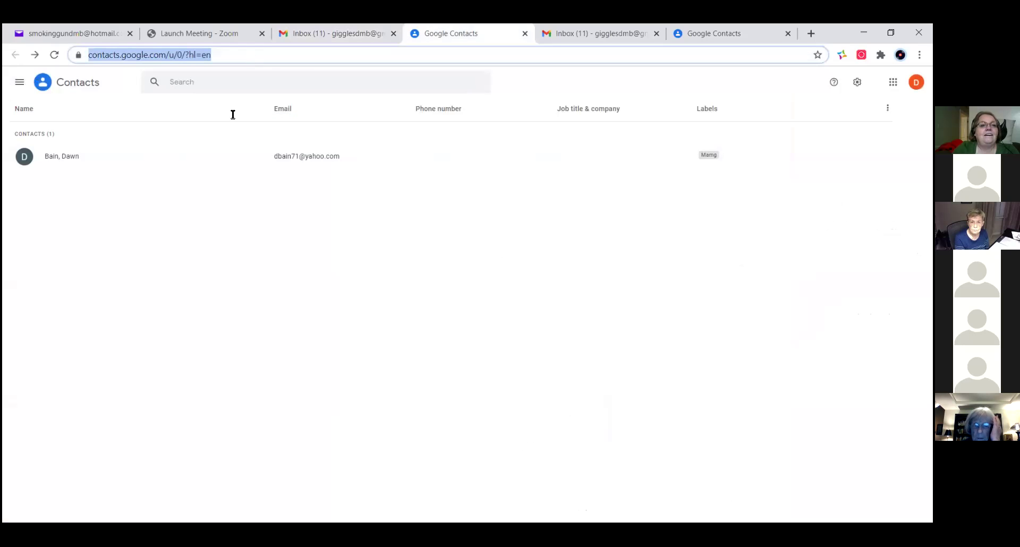
pyautogui.write('gm')
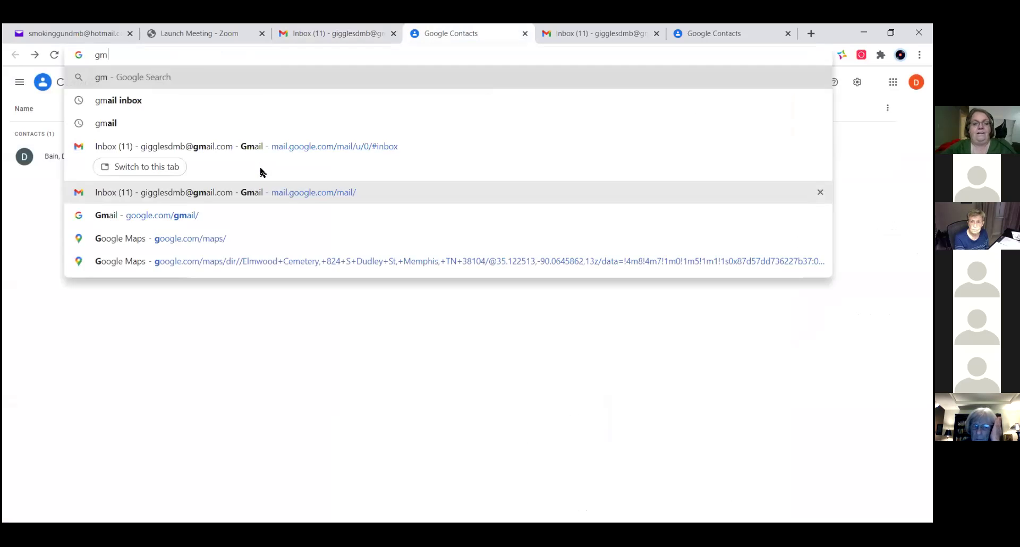
pyautogui.write('ail read rec')
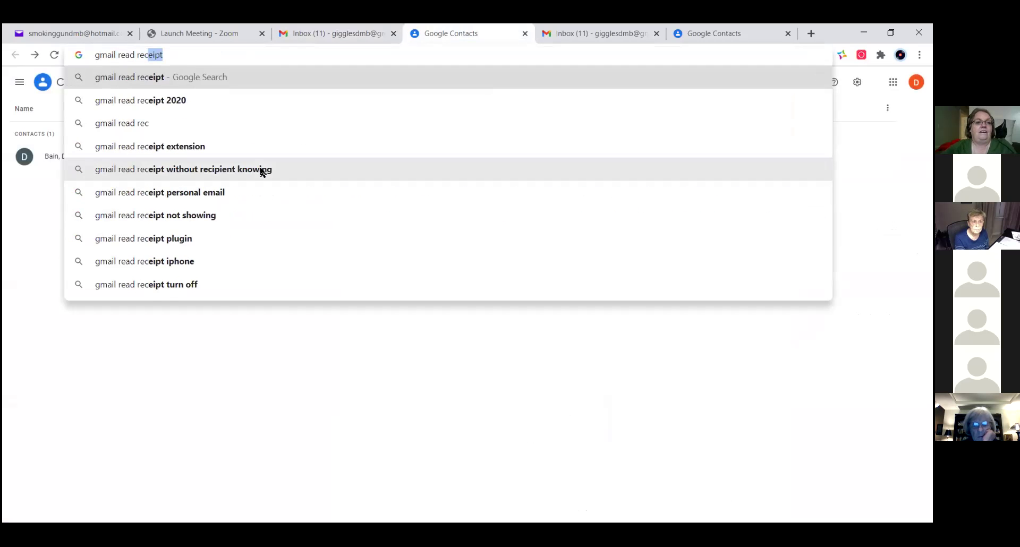
pyautogui.write('eipt')
pyautogui.press('Return')
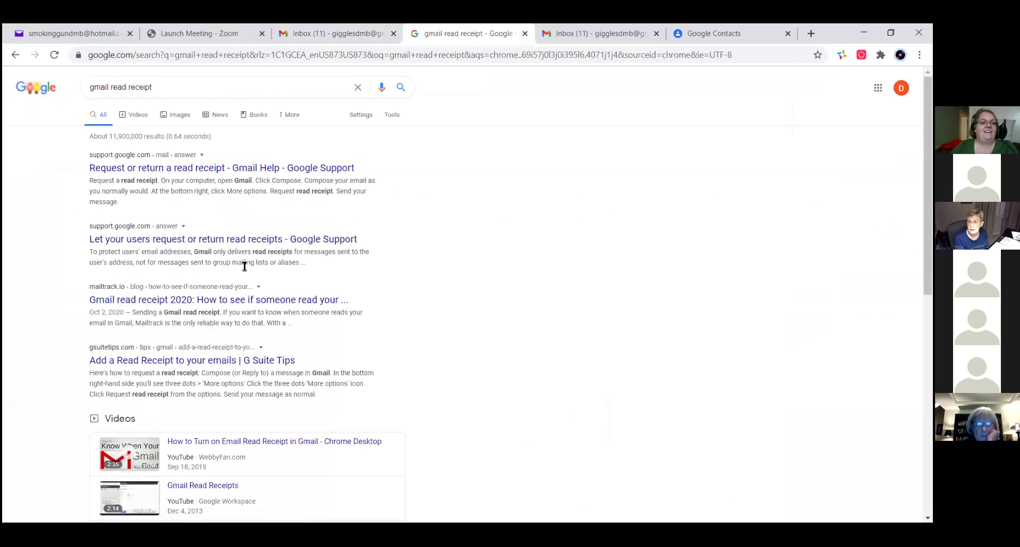
pyautogui.click(226, 171)
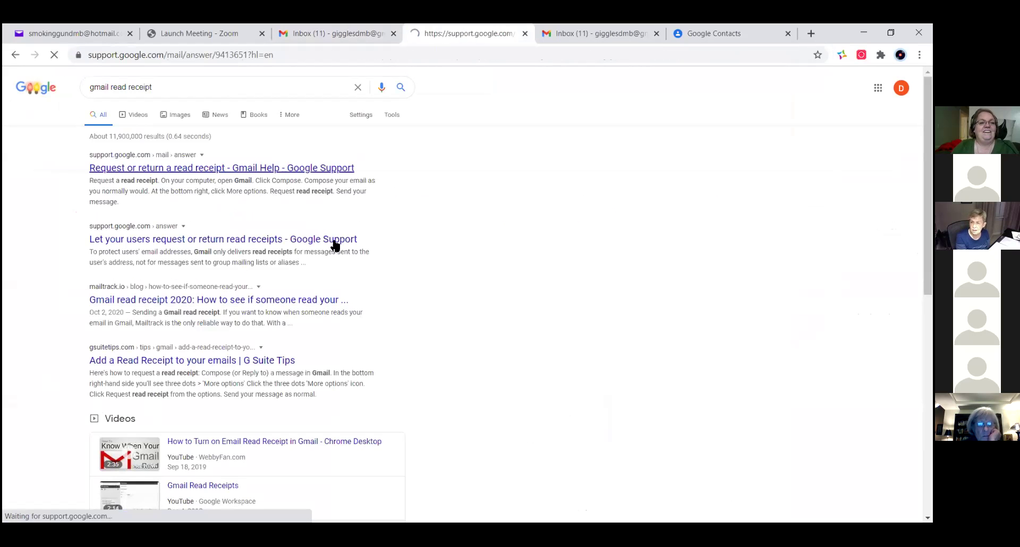
# - Read the read-receipt article, check the draft's options for it, and return to the draft
pyautogui.scroll(-1, 404, 334)
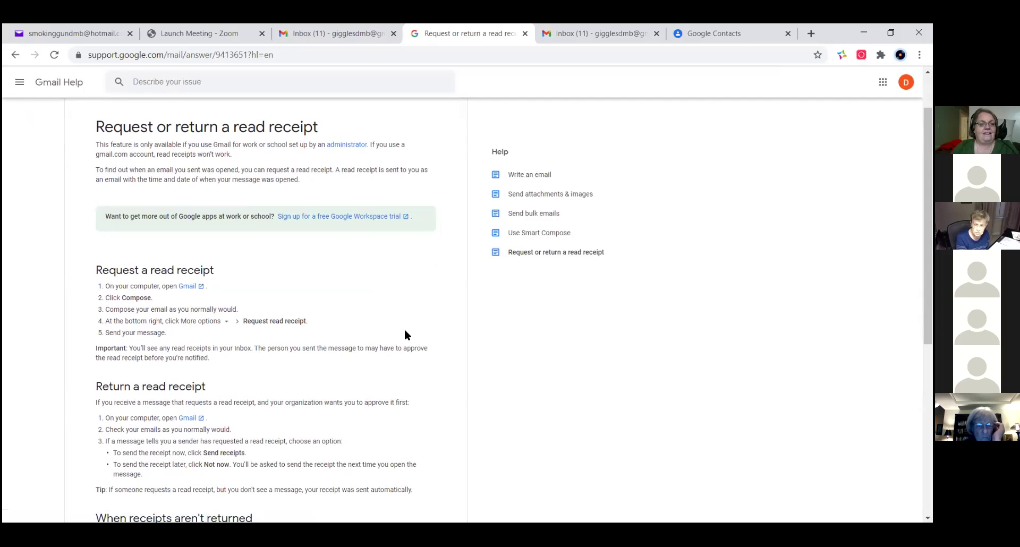
pyautogui.scroll(-1, 405, 335)
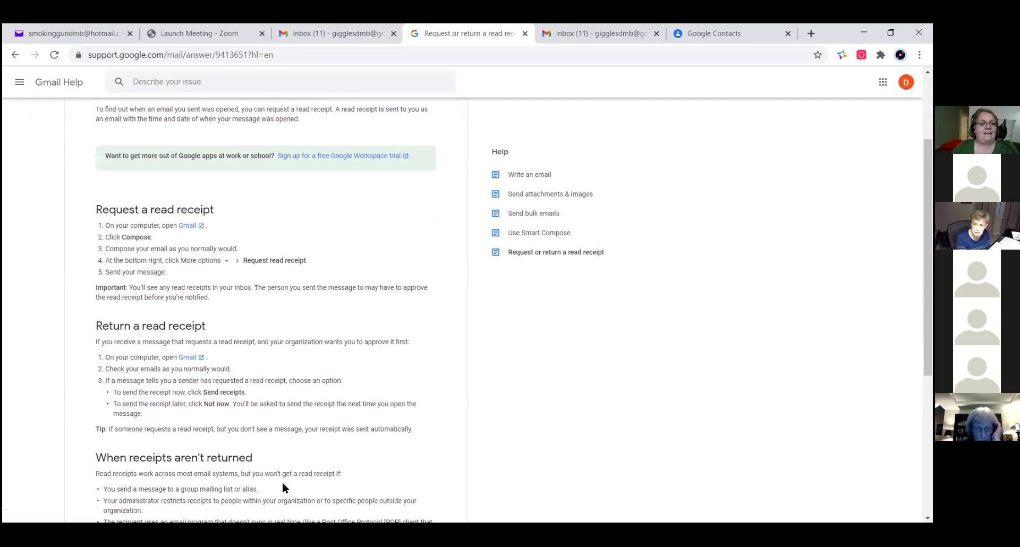
pyautogui.click(327, 33)
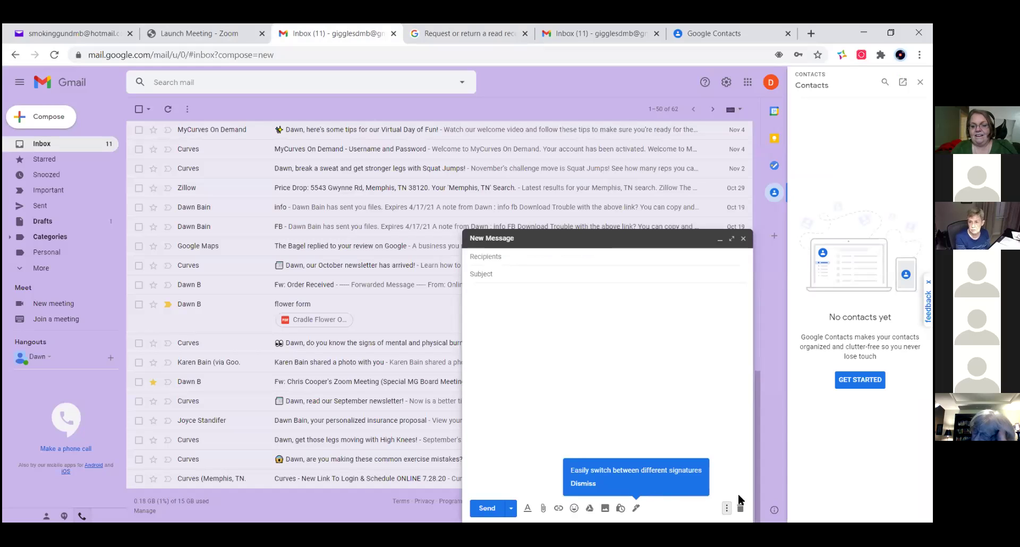
pyautogui.click(727, 508)
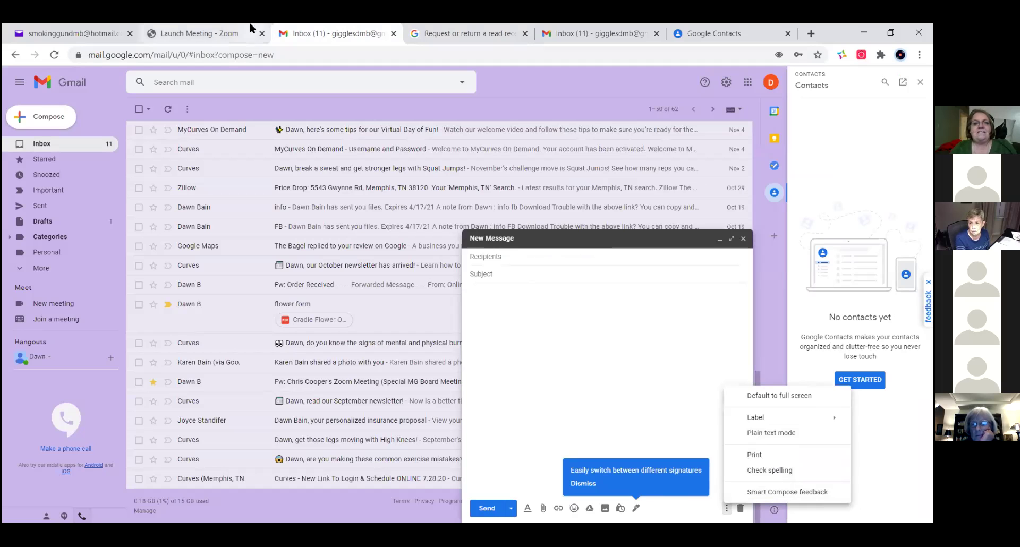
pyautogui.click(448, 31)
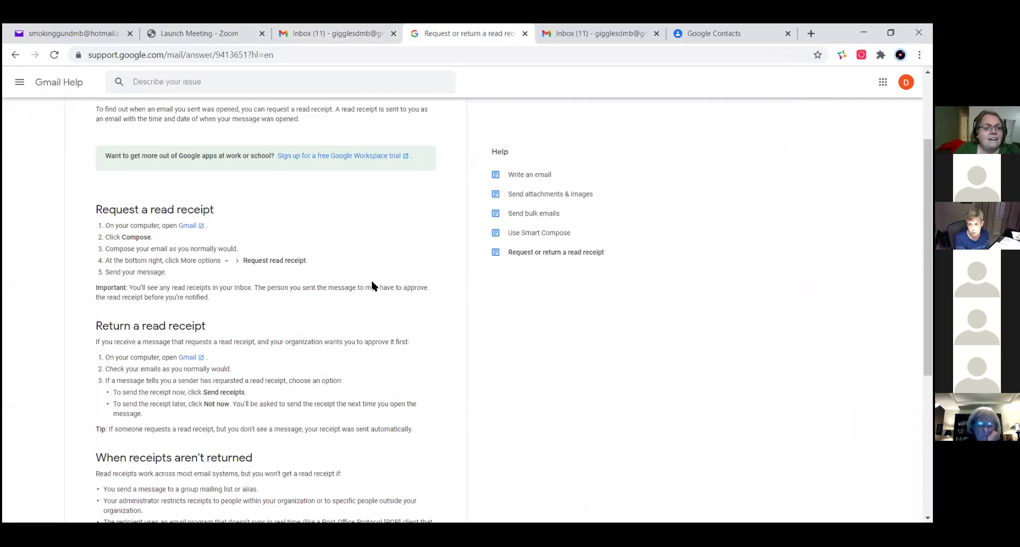
pyautogui.scroll(-1, 372, 286)
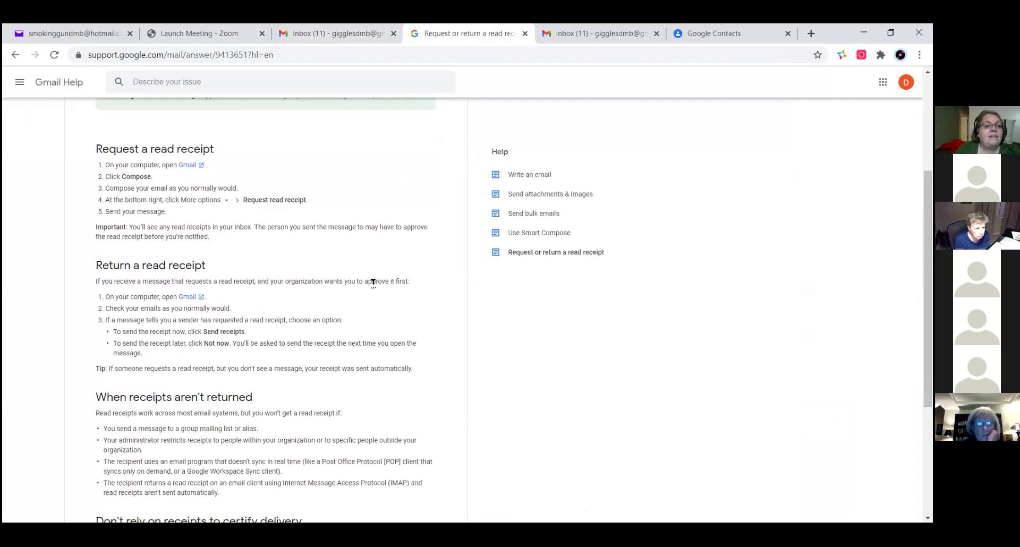
pyautogui.scroll(1, 373, 284)
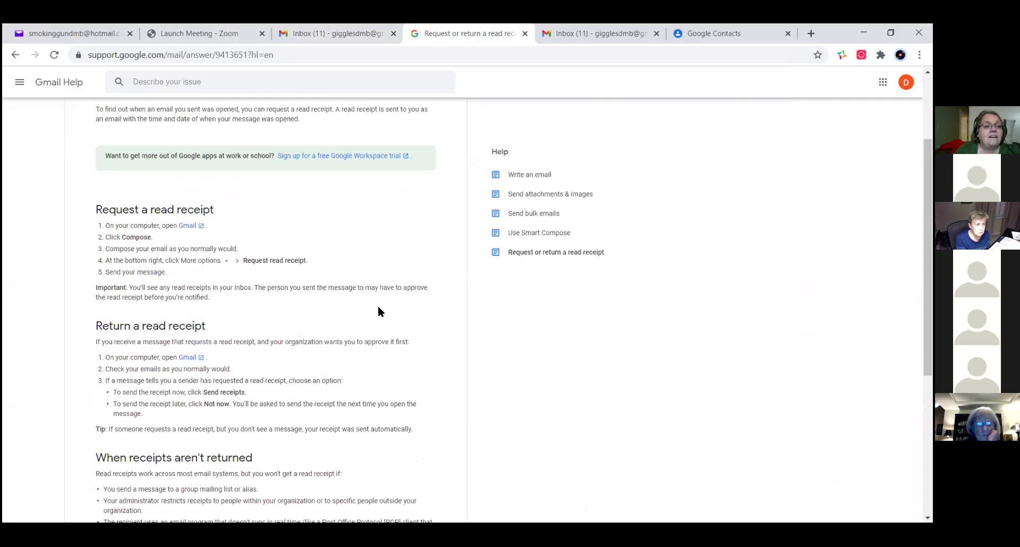
pyautogui.click(340, 36)
pyautogui.click(682, 419)
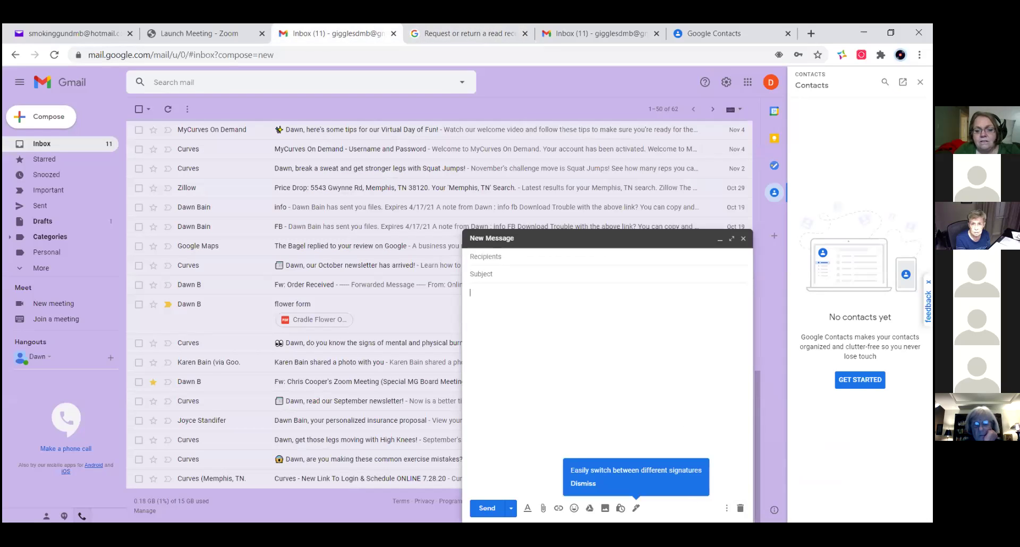
# - Minimize and restore the blank draft a few times, then expand it to full-screen compose
pyautogui.click(726, 509)
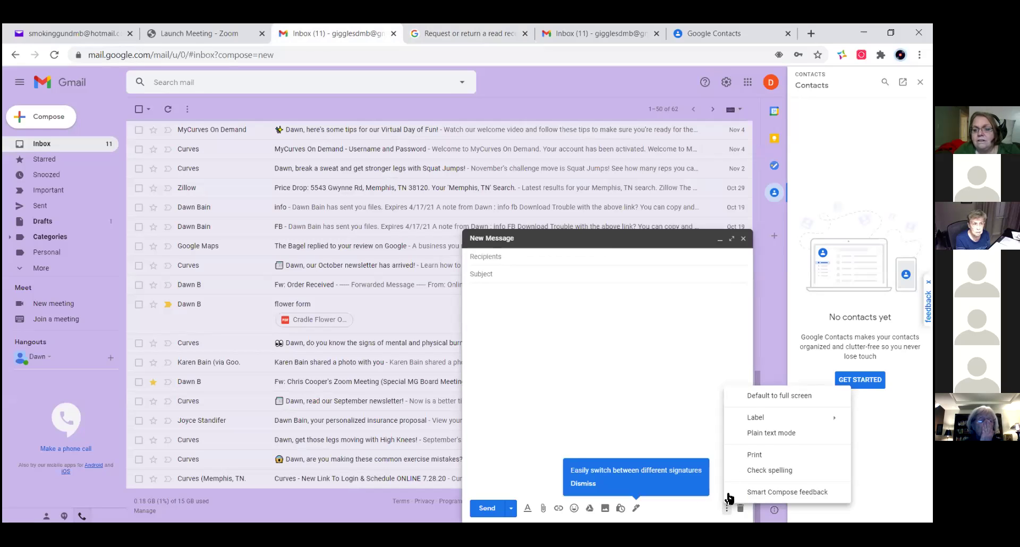
pyautogui.click(753, 398)
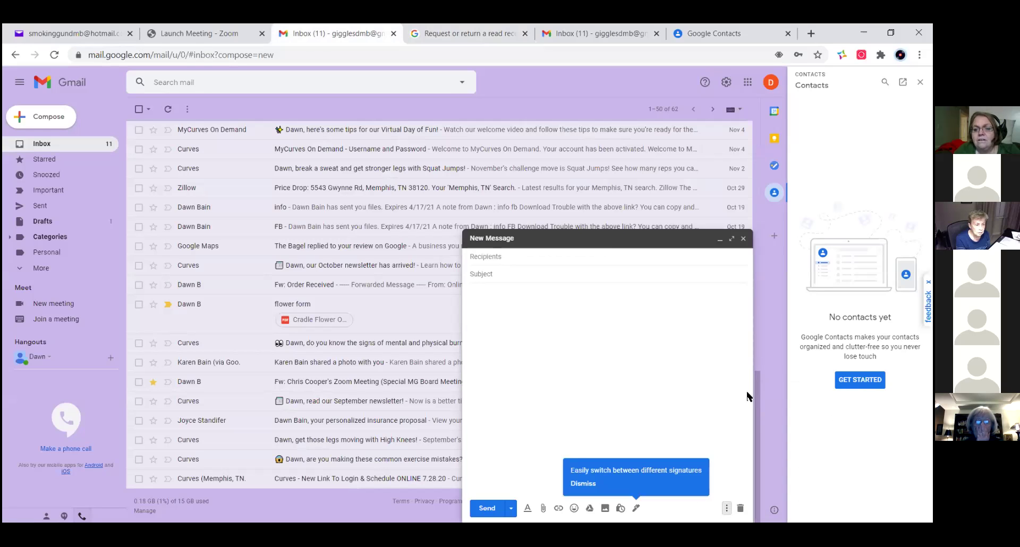
pyautogui.click(609, 244)
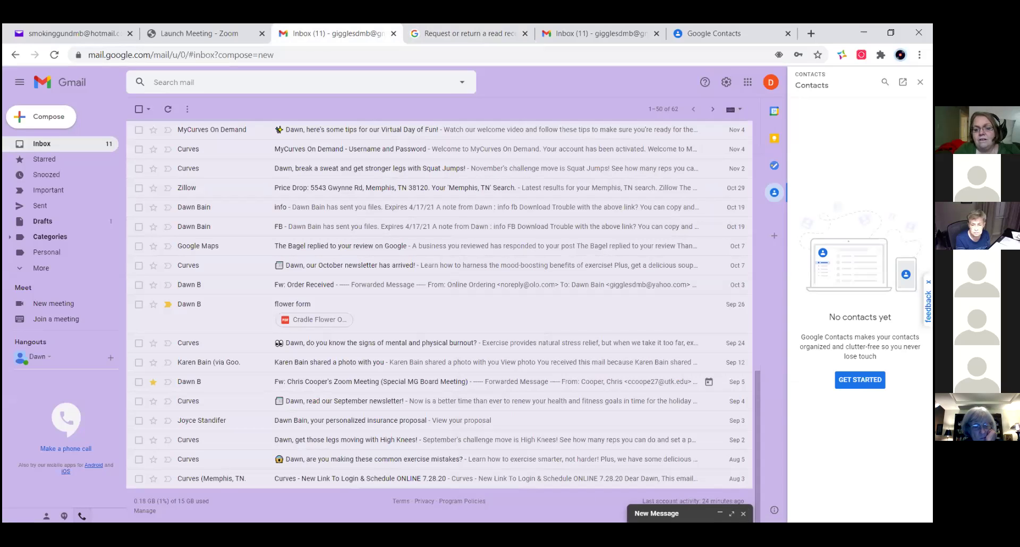
pyautogui.click(719, 514)
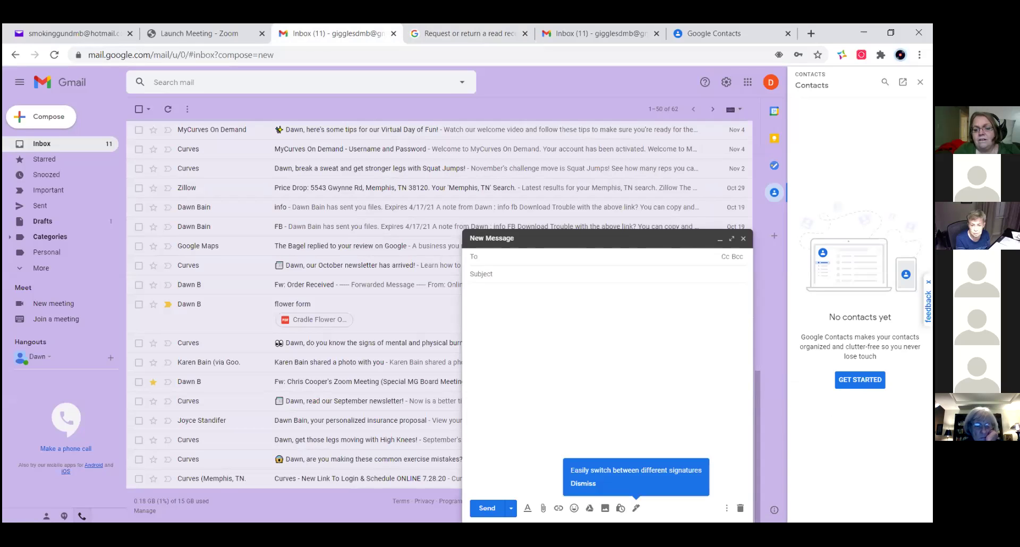
pyautogui.click(569, 237)
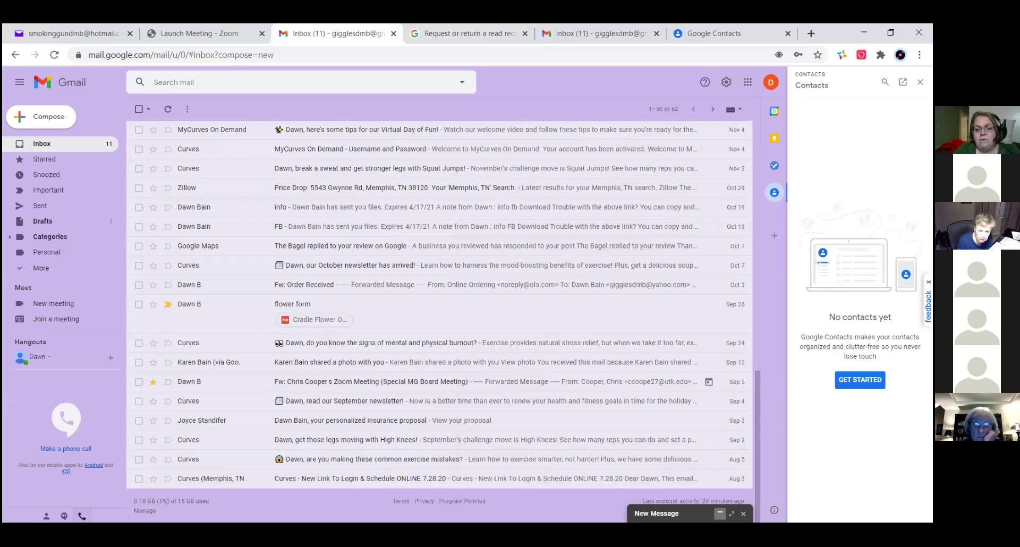
pyautogui.click(720, 513)
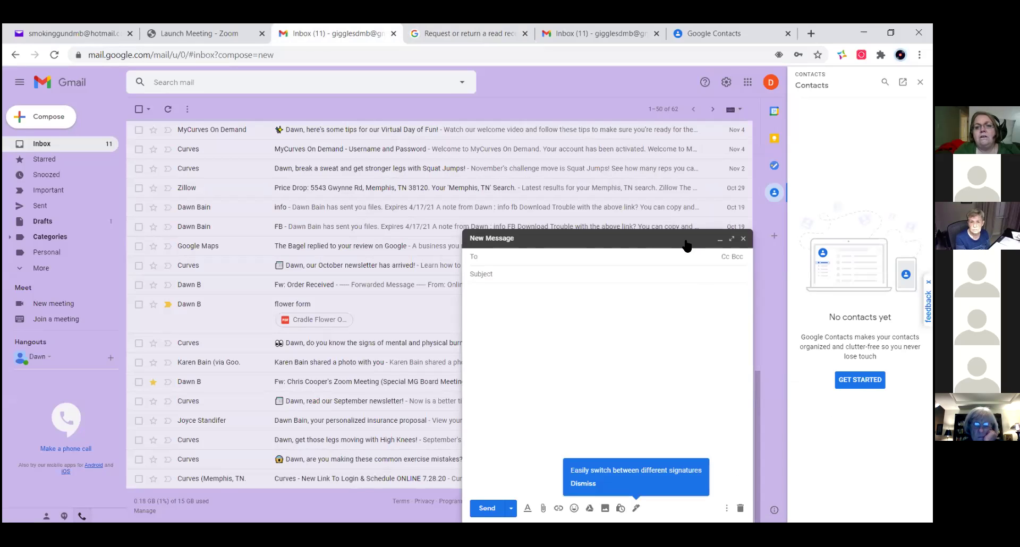
pyautogui.click(664, 240)
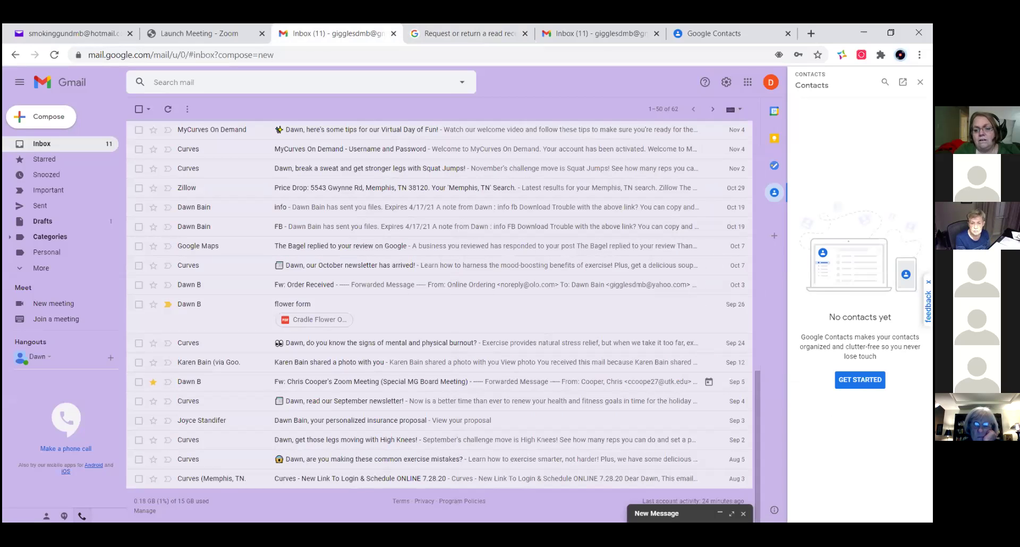
pyautogui.click(731, 513)
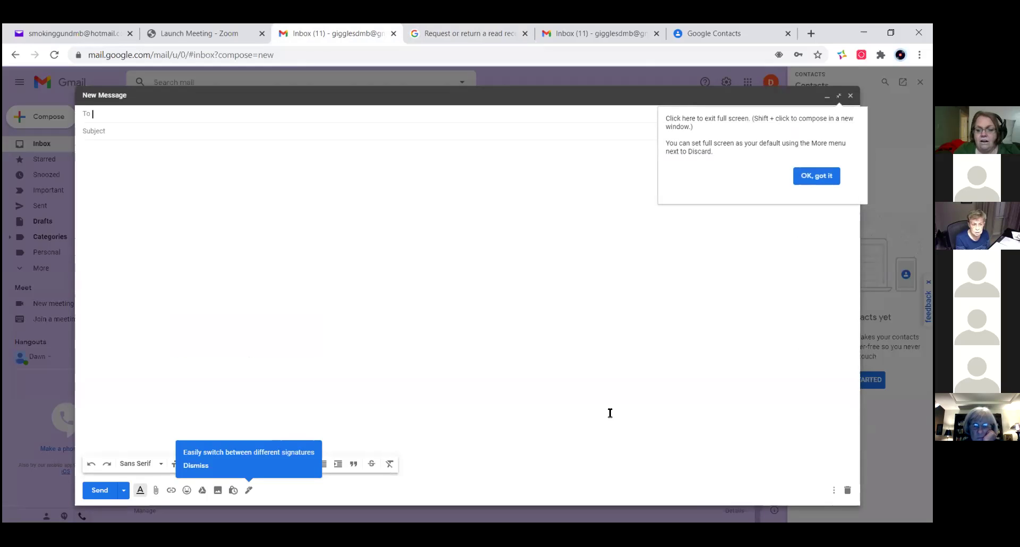
# - Dismiss the full-screen compose tip and close the blank draft
pyautogui.click(599, 399)
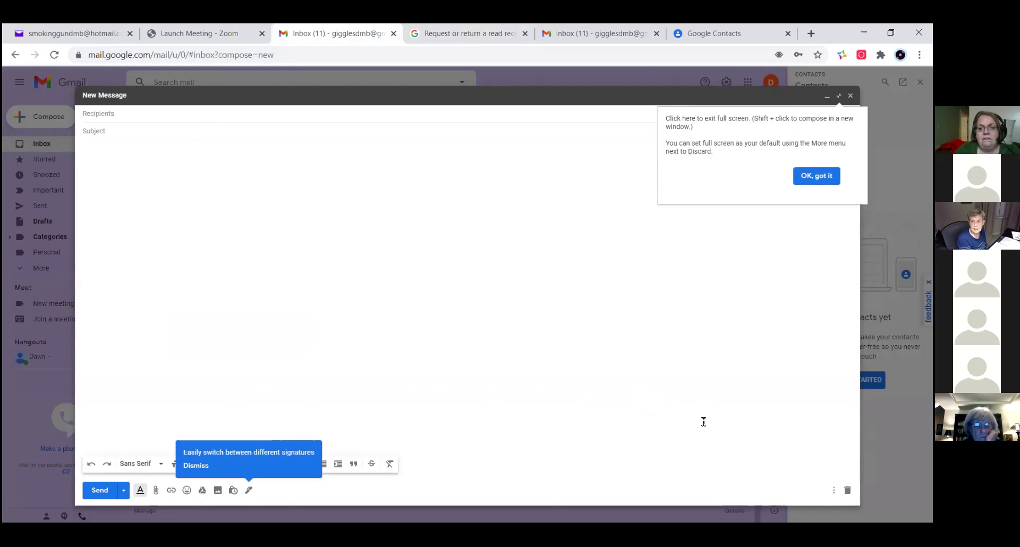
pyautogui.click(817, 179)
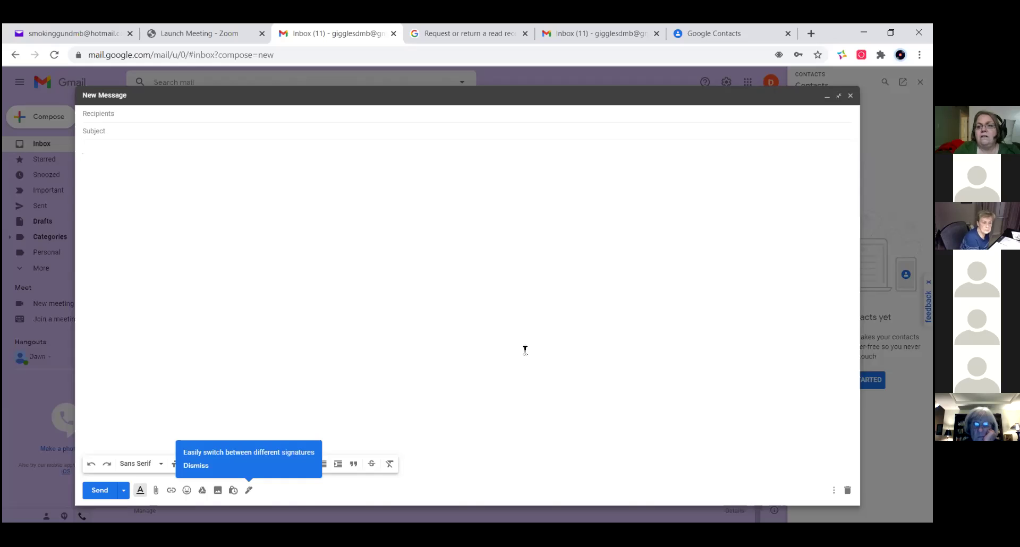
pyautogui.press('Escape')
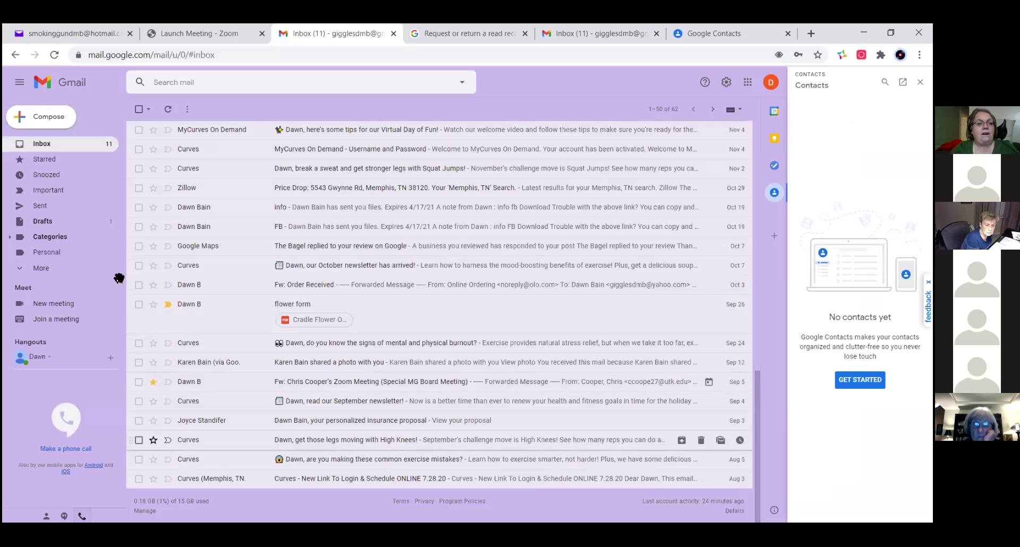
# - Start a new message, peek at Schedule send, then return to the read-receipt help article
pyautogui.click(36, 122)
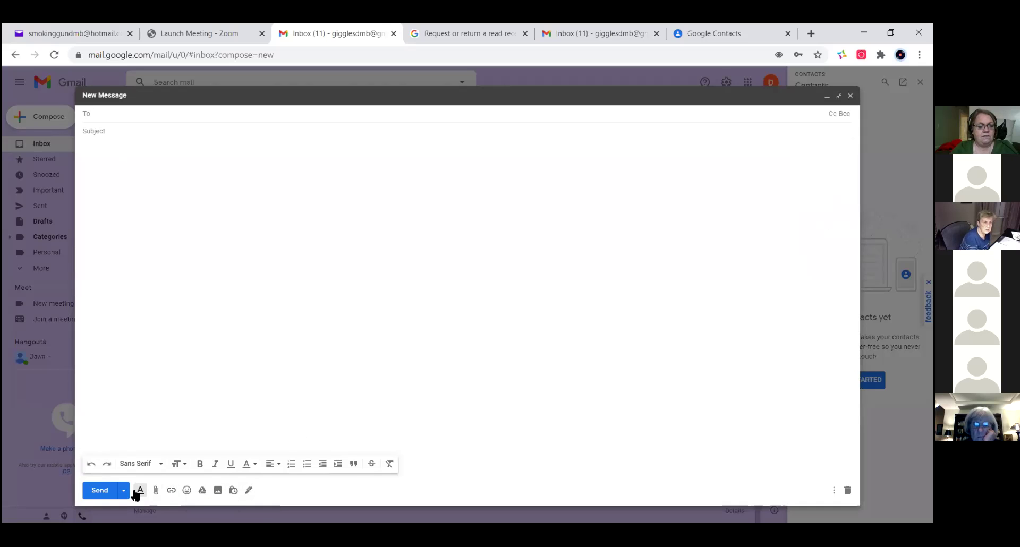
pyautogui.click(124, 491)
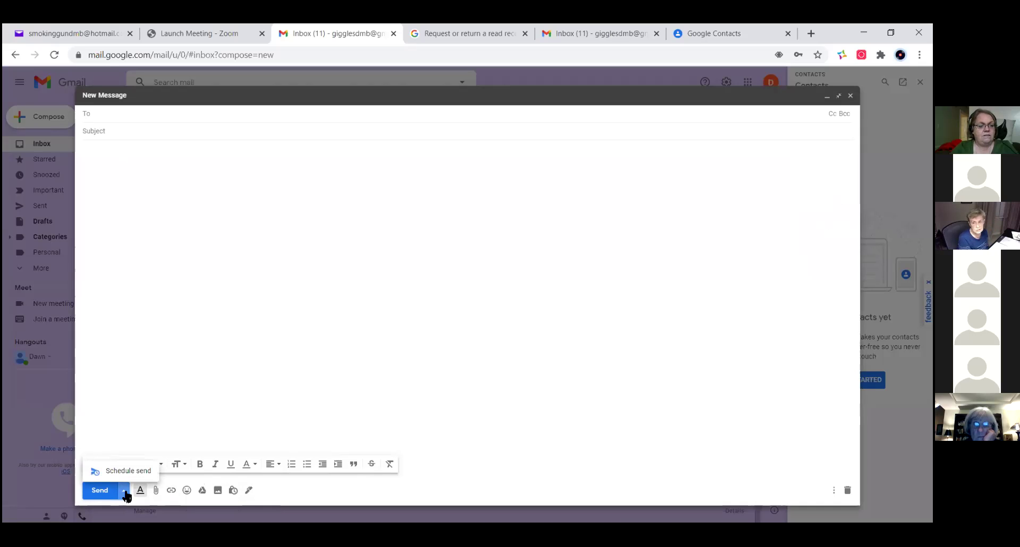
pyautogui.click(362, 381)
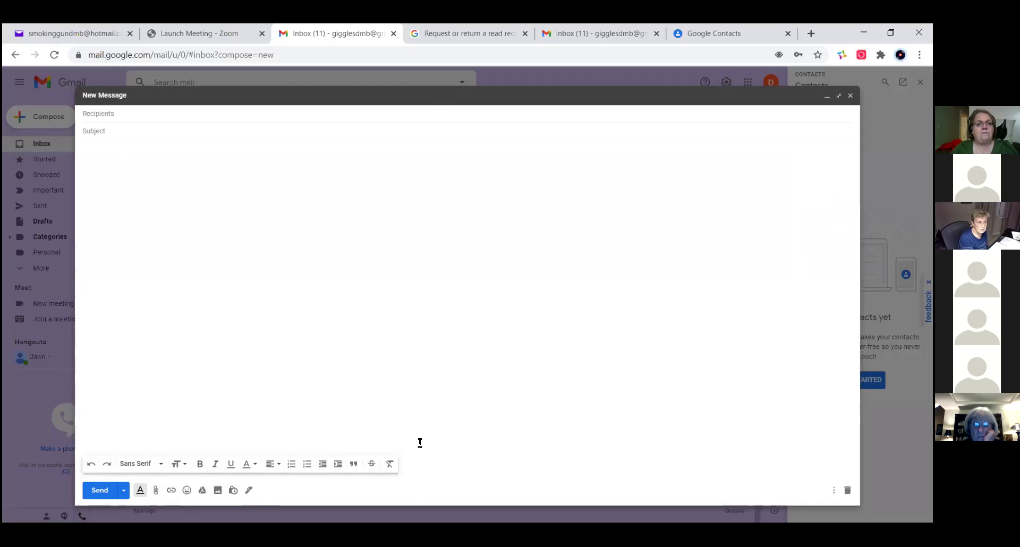
pyautogui.click(448, 33)
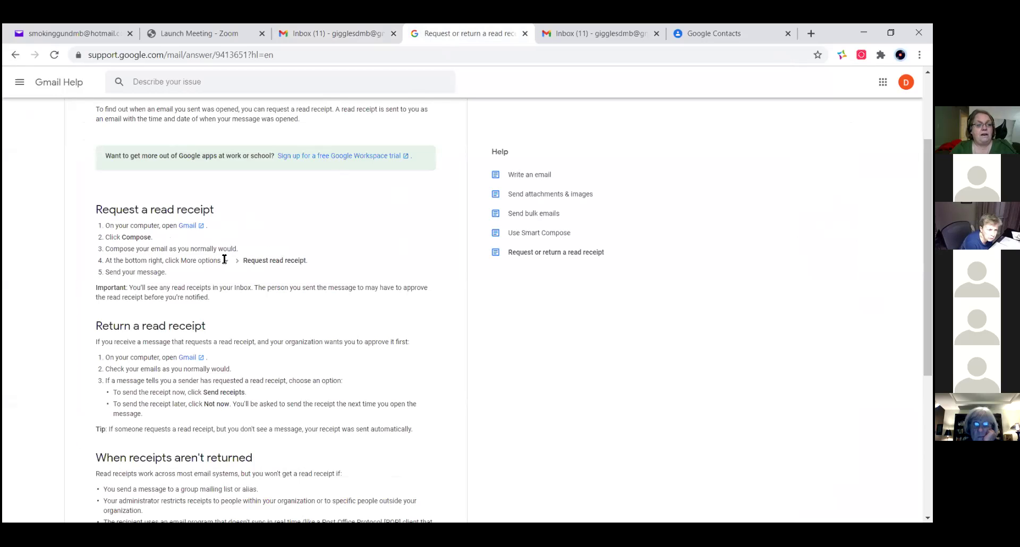
# - Back in the Gmail draft, write 'testing' in the body and bring up More options
pyautogui.click(324, 38)
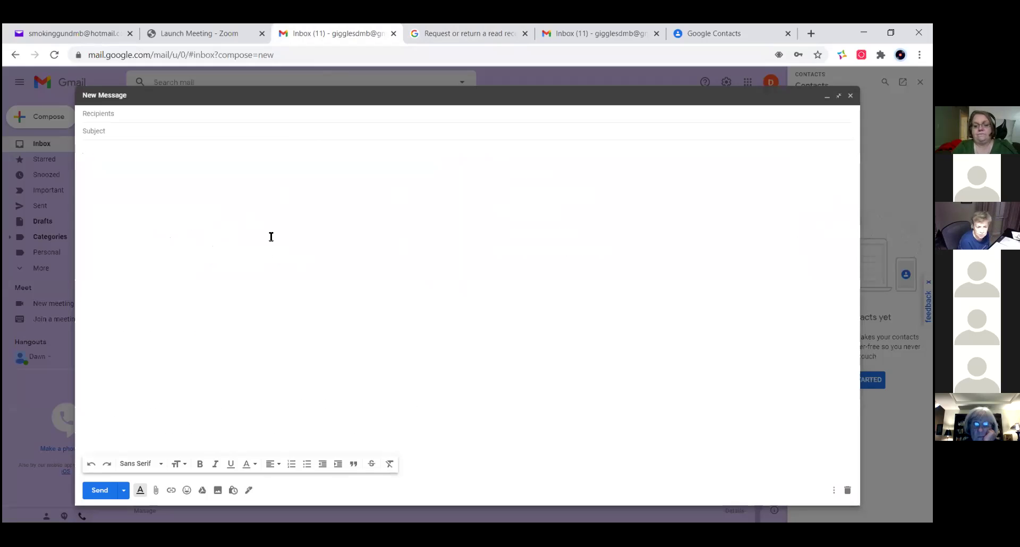
pyautogui.write('testing')
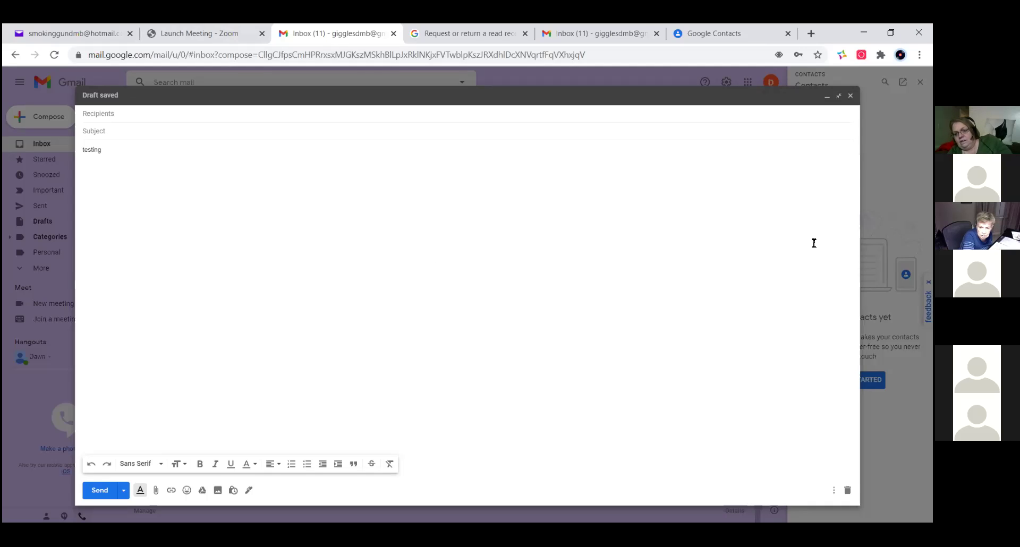
pyautogui.click(834, 491)
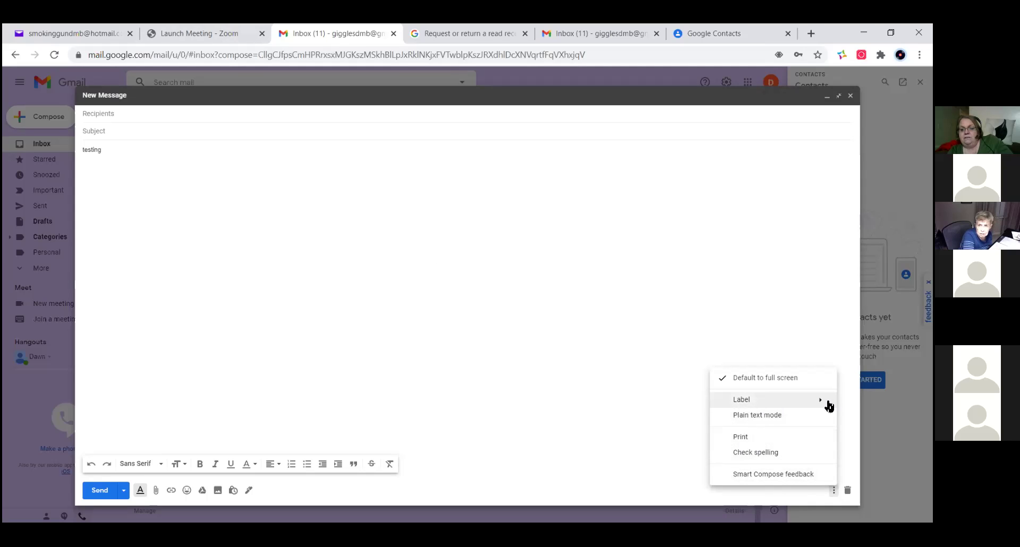
# - Look over Label and the other More options entries, then close the menu unchanged
pyautogui.moveTo(820, 406)
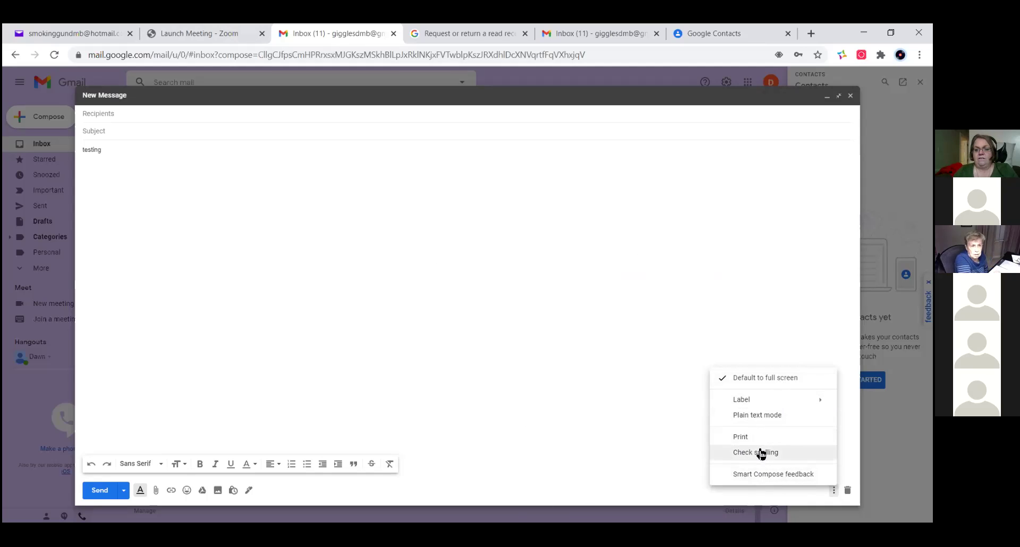
pyautogui.moveTo(785, 405)
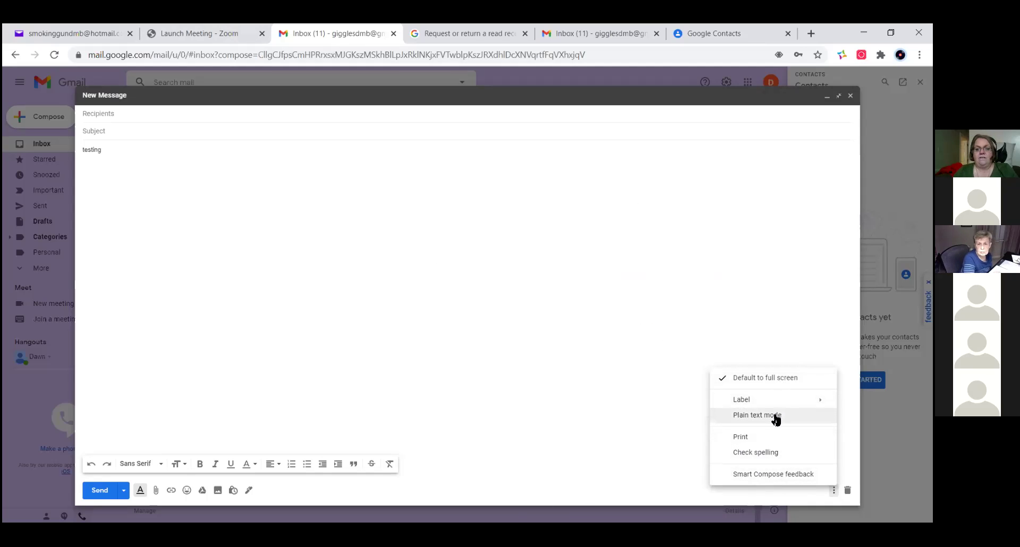
pyautogui.click(537, 425)
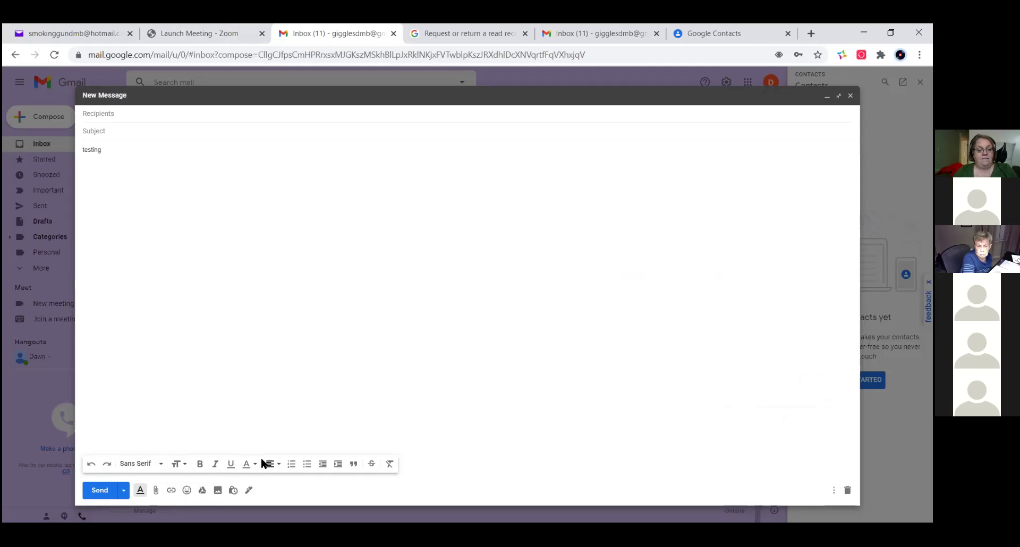
# - Address the draft to the suggested recipient and give it the subject 'test'
pyautogui.click(162, 109)
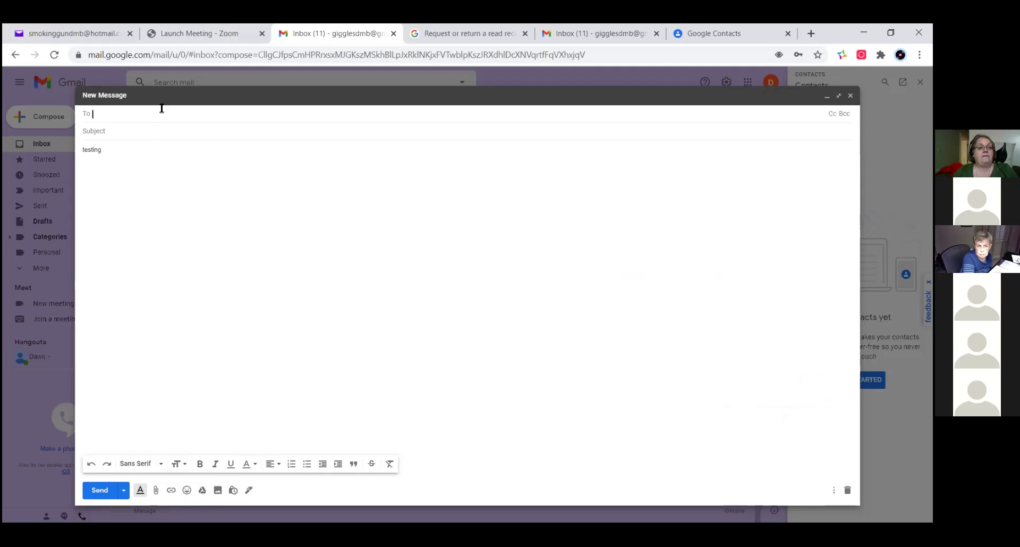
pyautogui.write('dba')
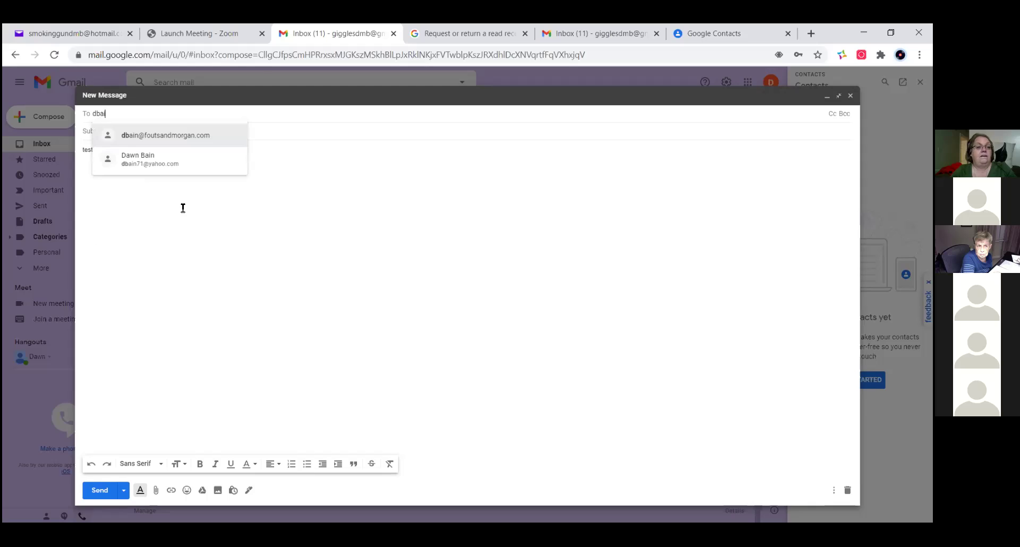
pyautogui.write('in')
pyautogui.press('Tab')
pyautogui.write('test')
pyautogui.press('Tab')
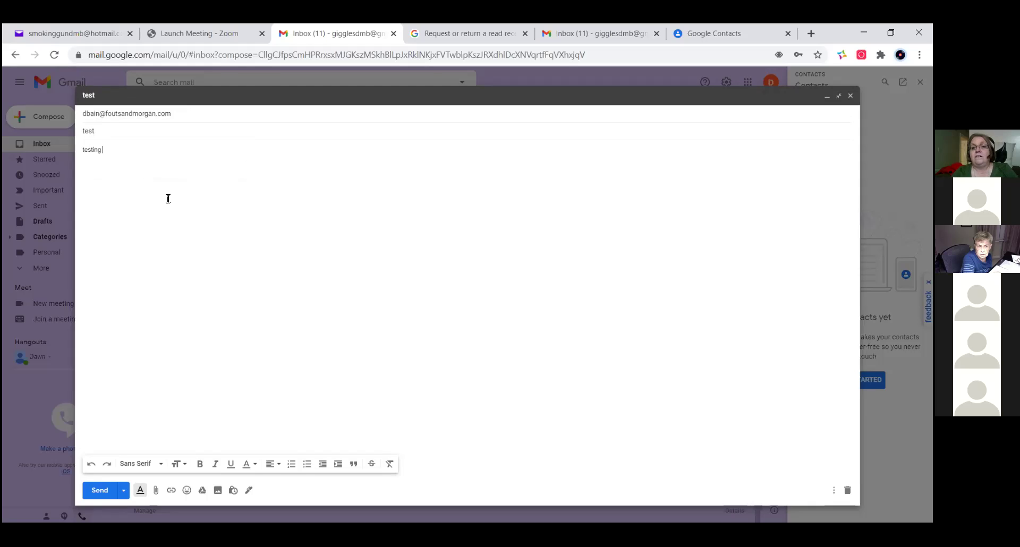
# - Restore the draft, turn off full-screen by default, and open then dismiss Schedule send
pyautogui.rightClick(659, 101)
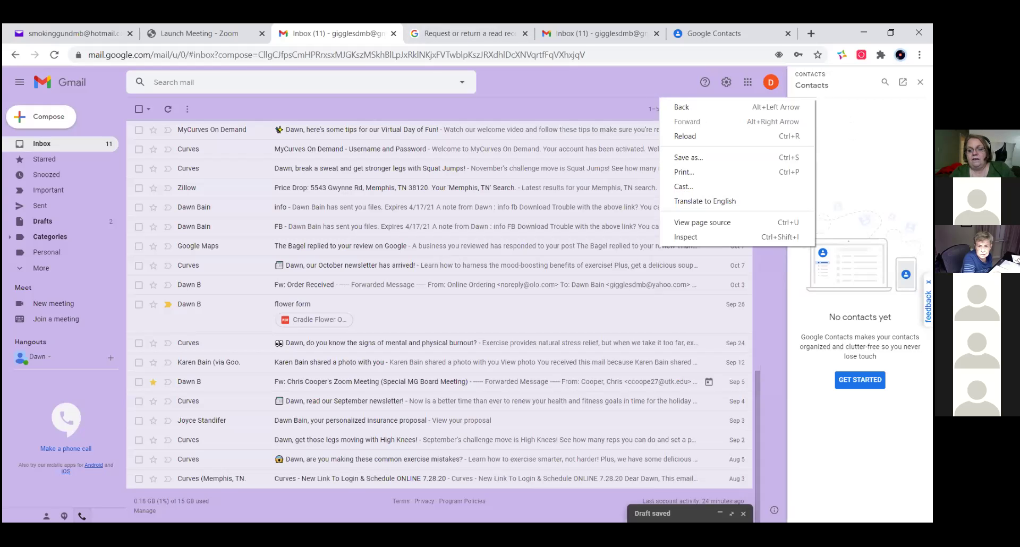
pyautogui.click(731, 513)
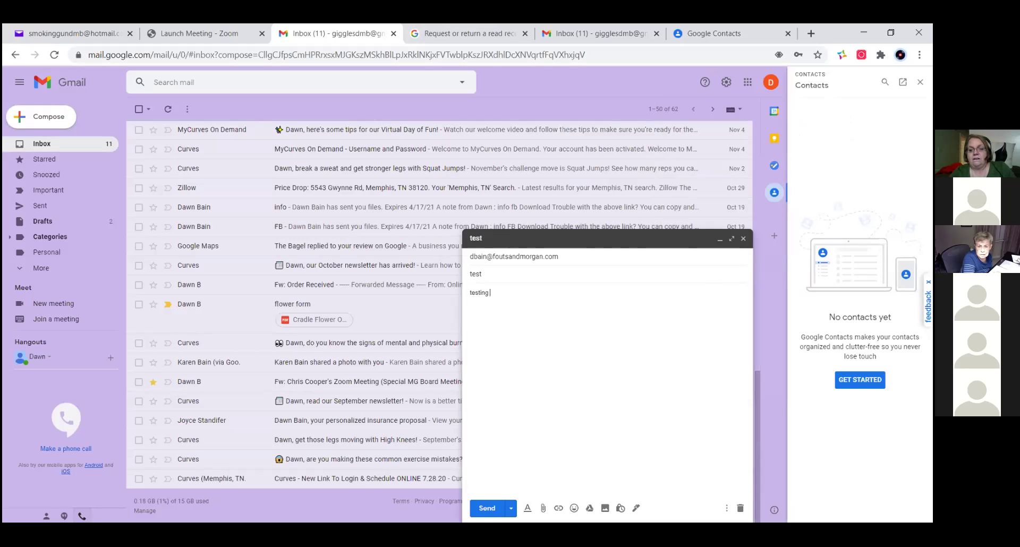
pyautogui.click(726, 508)
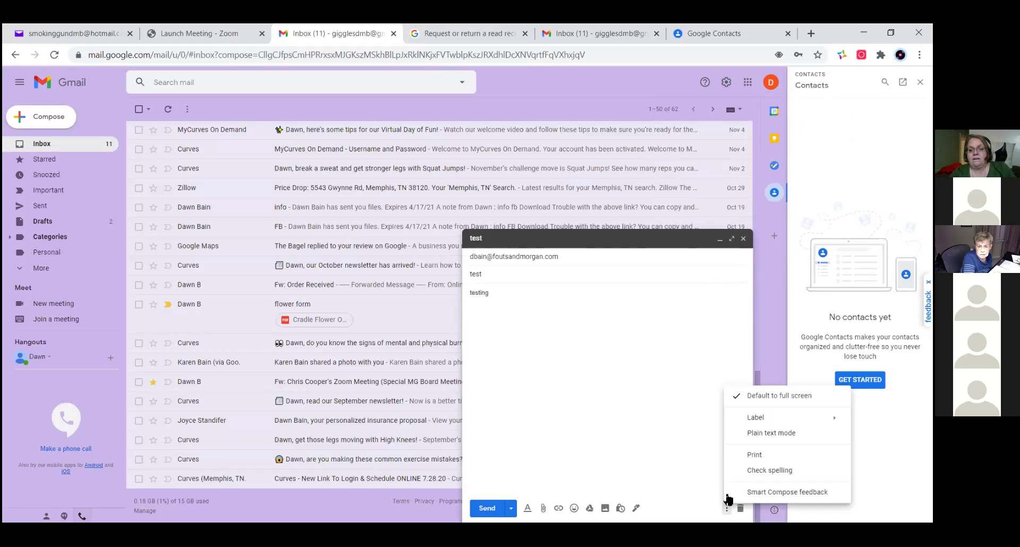
pyautogui.click(758, 398)
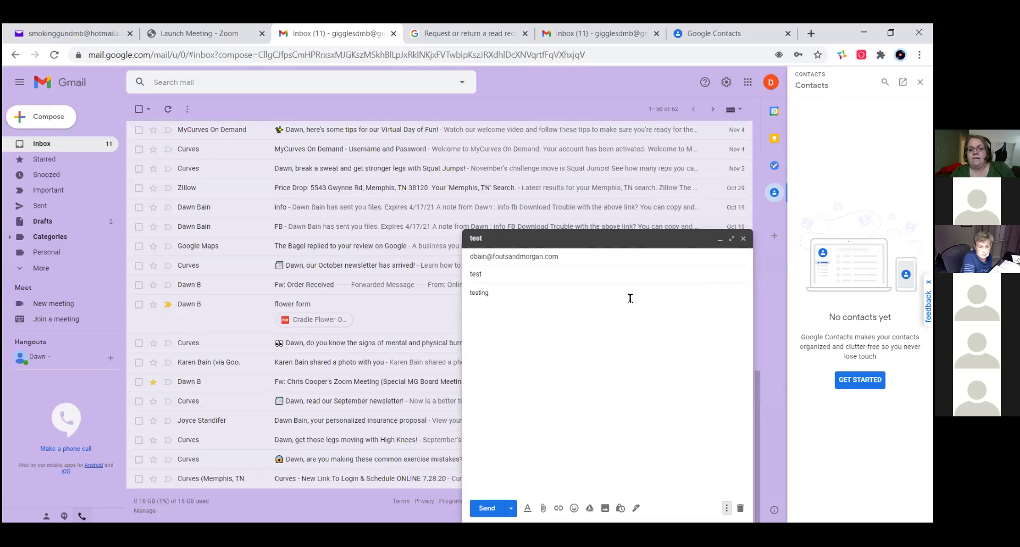
pyautogui.click(510, 507)
pyautogui.click(613, 390)
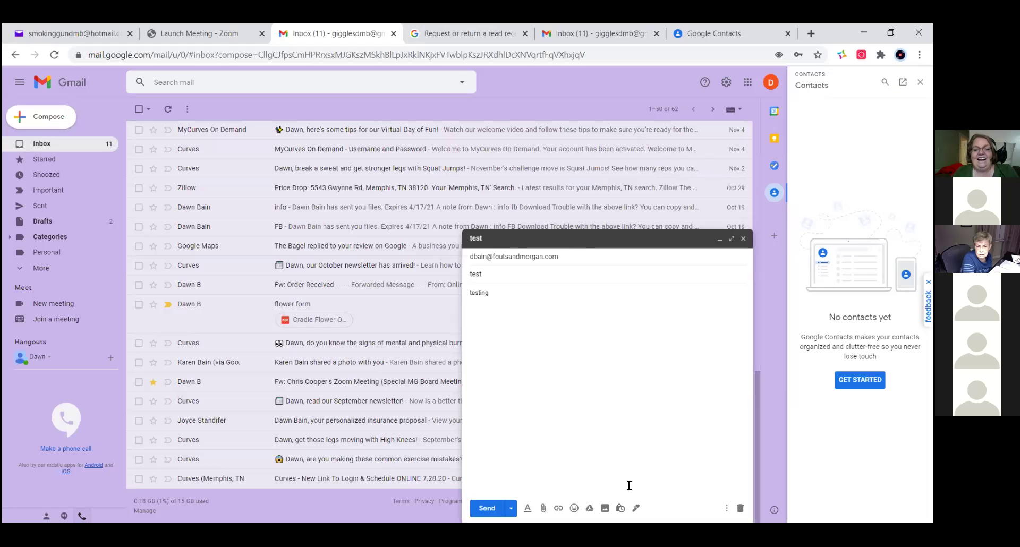
pyautogui.click(621, 508)
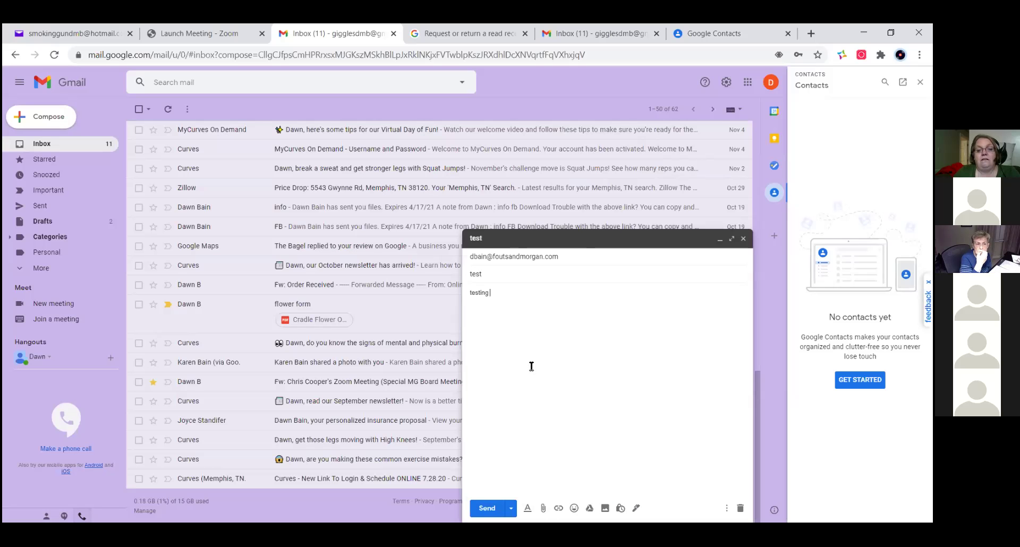
pyautogui.click(515, 369)
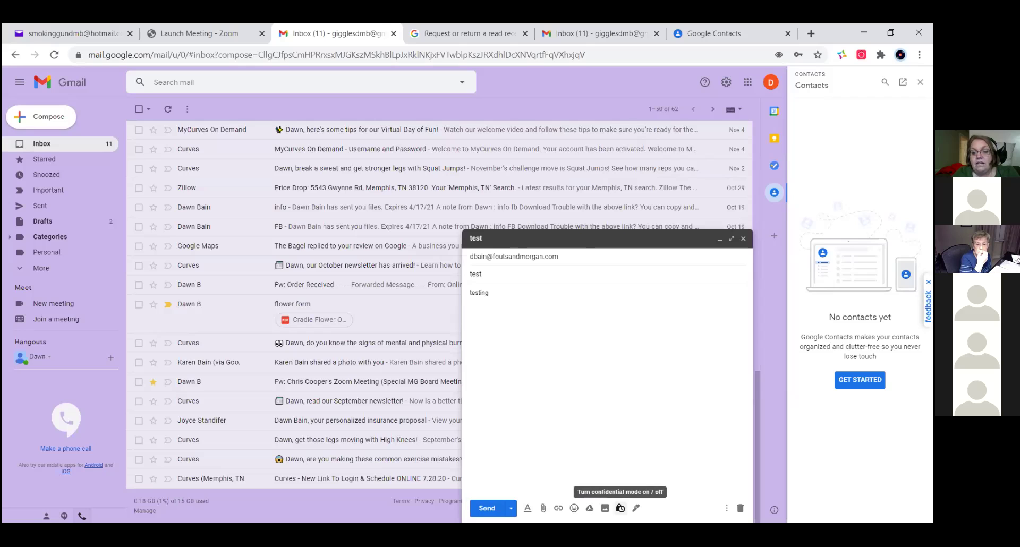
# - Close the test draft and open See all settings from the settings gear
pyautogui.click(743, 239)
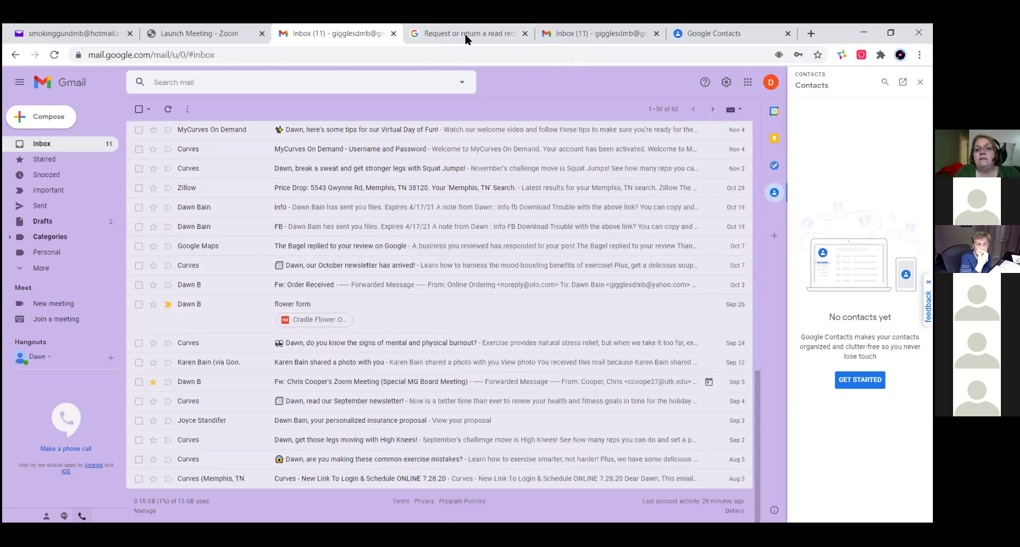
pyautogui.click(727, 82)
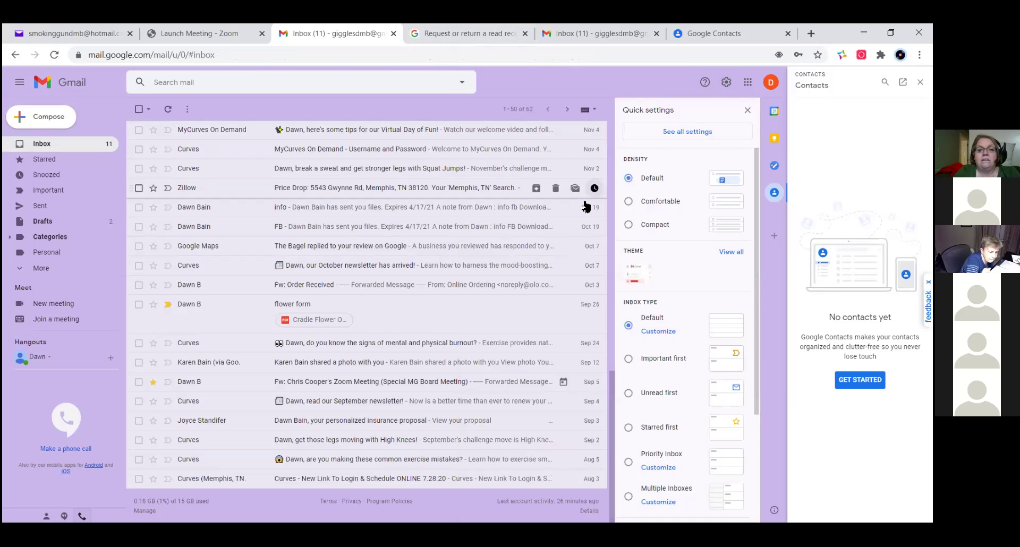
pyautogui.click(699, 132)
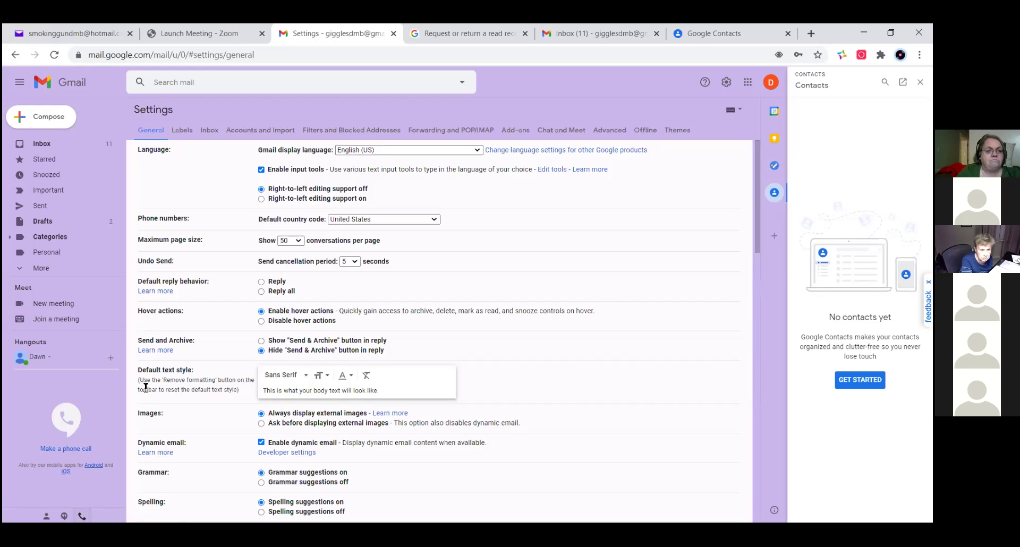
pyautogui.scroll(-1, 149, 385)
pyautogui.scroll(-1, 186, 377)
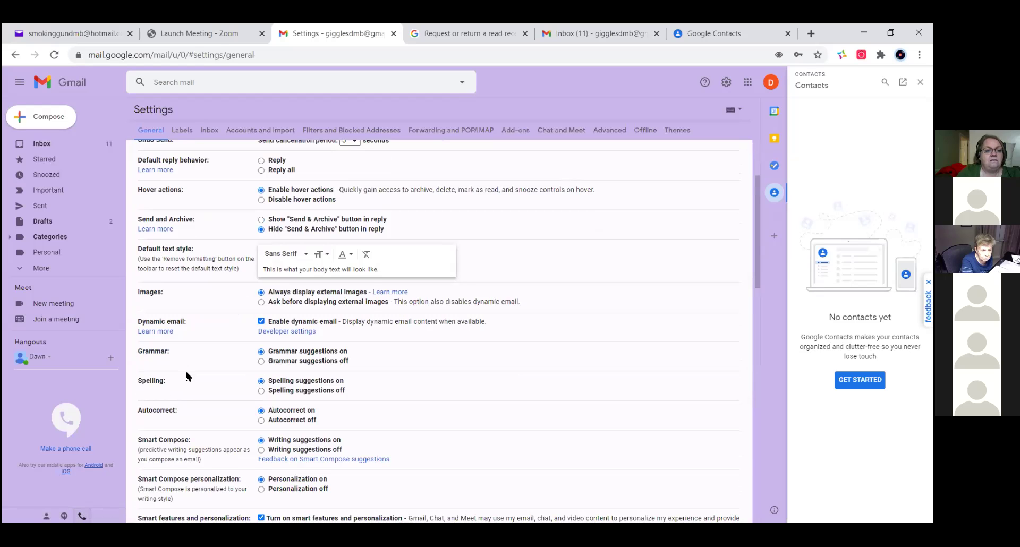
pyautogui.scroll(-3, 187, 376)
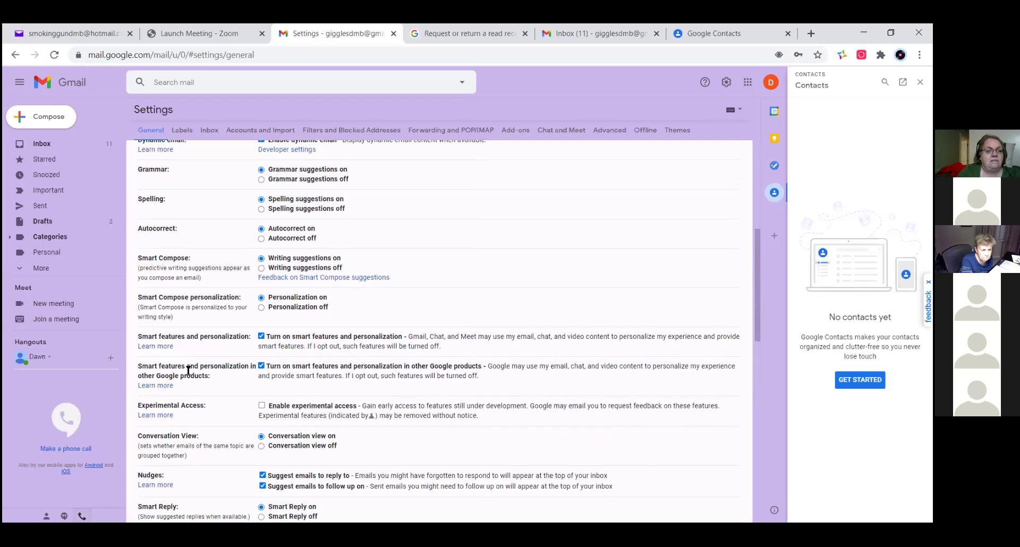
pyautogui.scroll(-1, 188, 370)
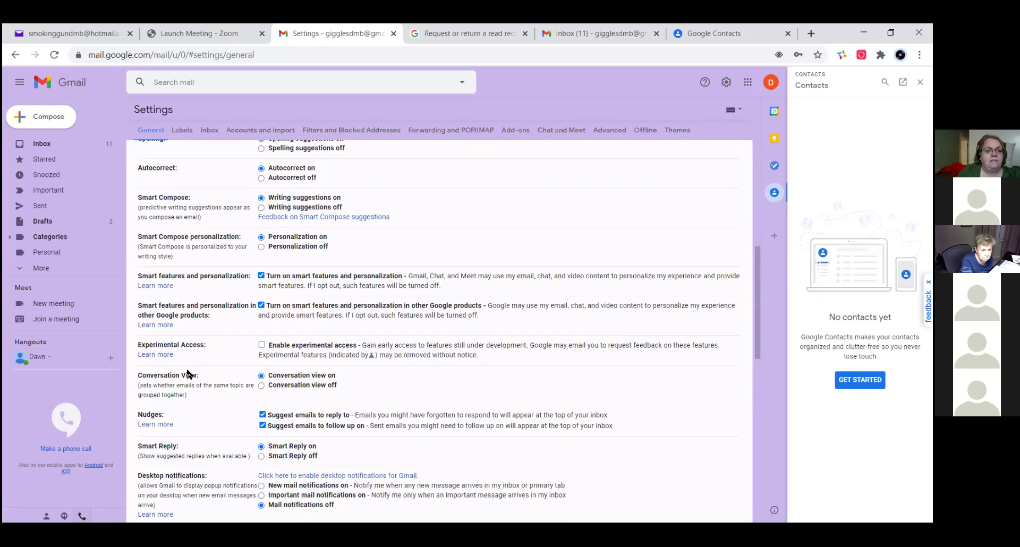
pyautogui.scroll(-1, 188, 373)
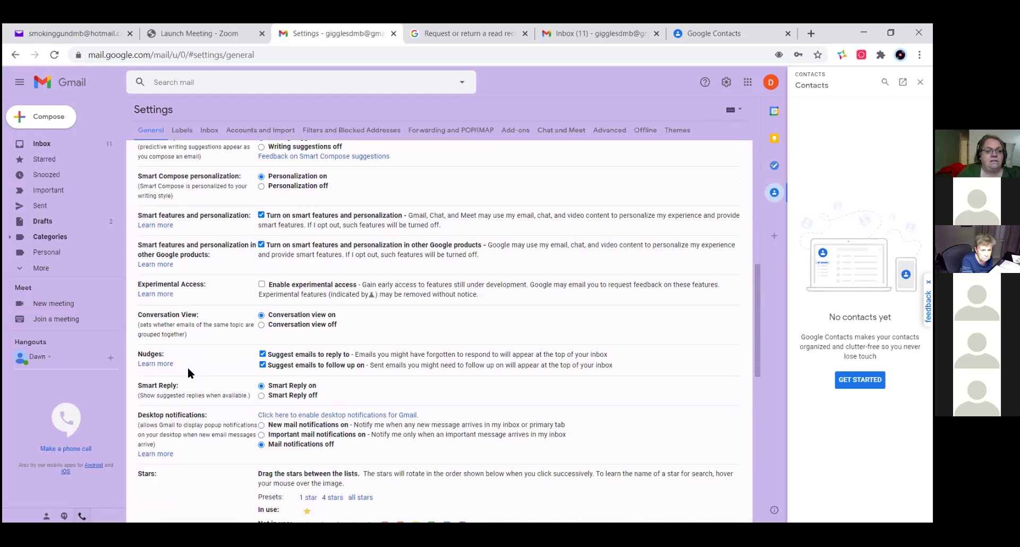
pyautogui.scroll(-1, 188, 372)
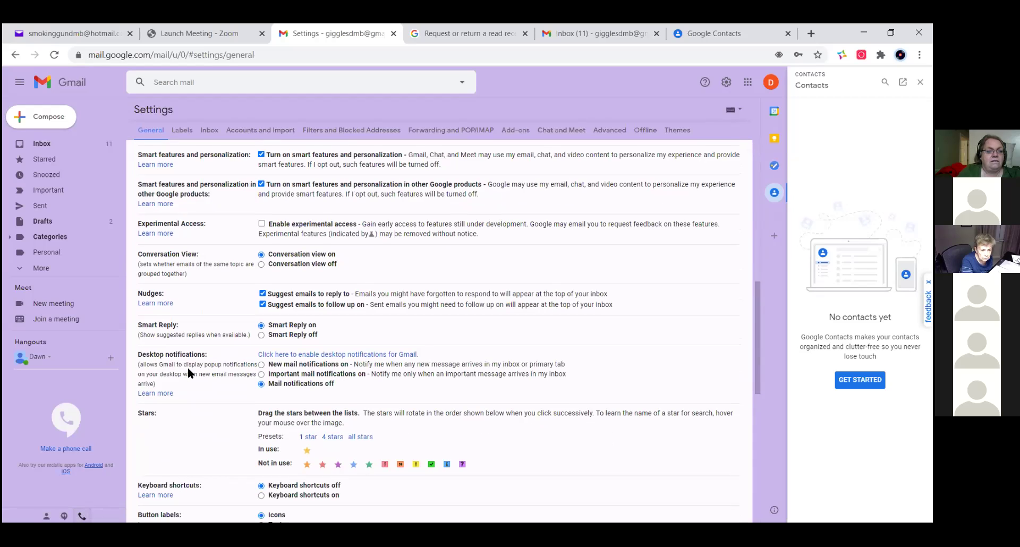
pyautogui.scroll(-1, 188, 369)
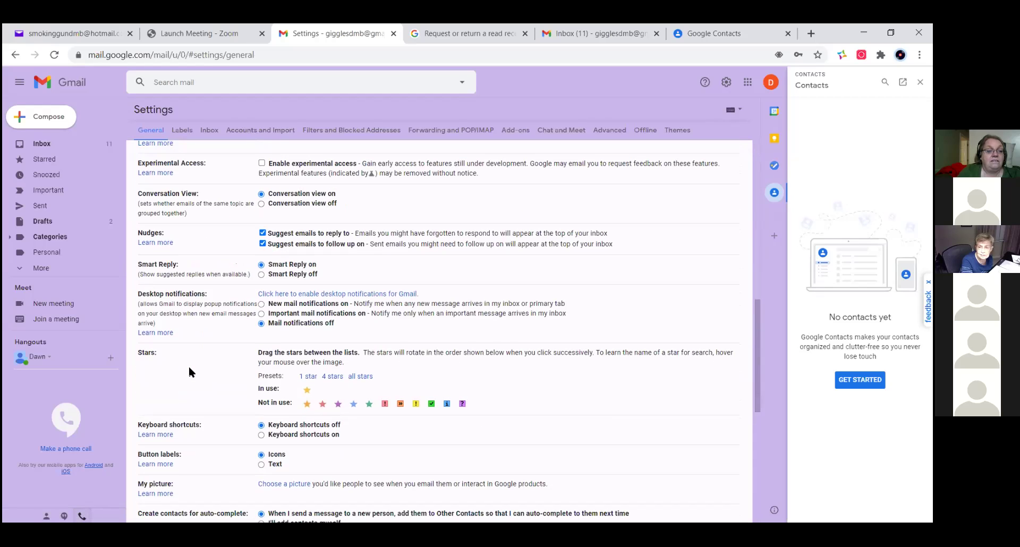
pyautogui.scroll(-1, 190, 366)
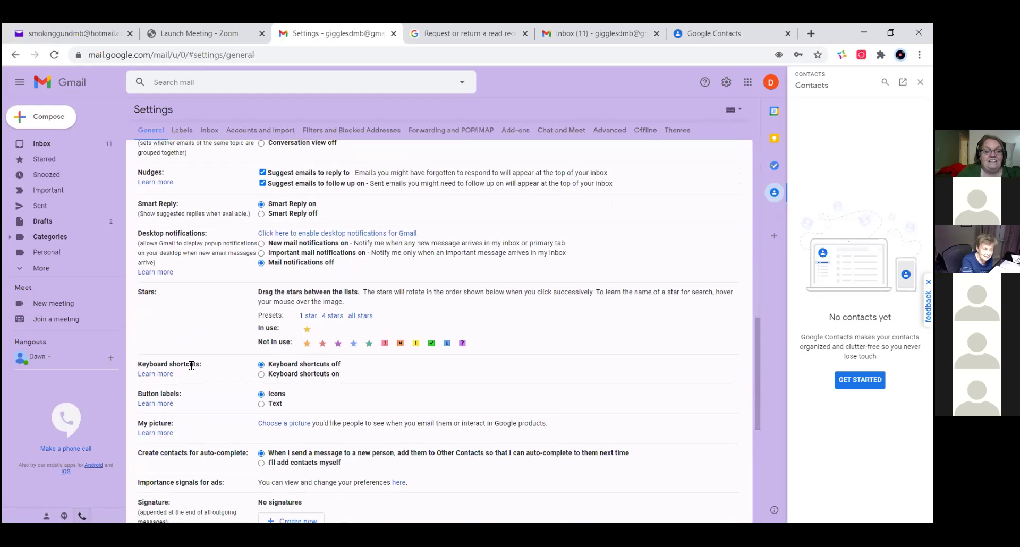
pyautogui.scroll(-1, 191, 366)
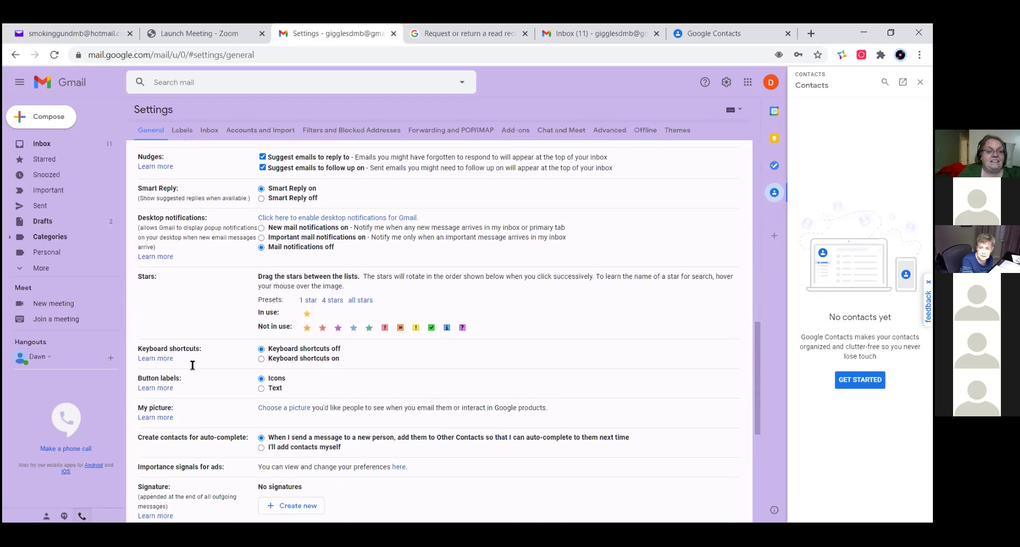
pyautogui.scroll(2, 195, 368)
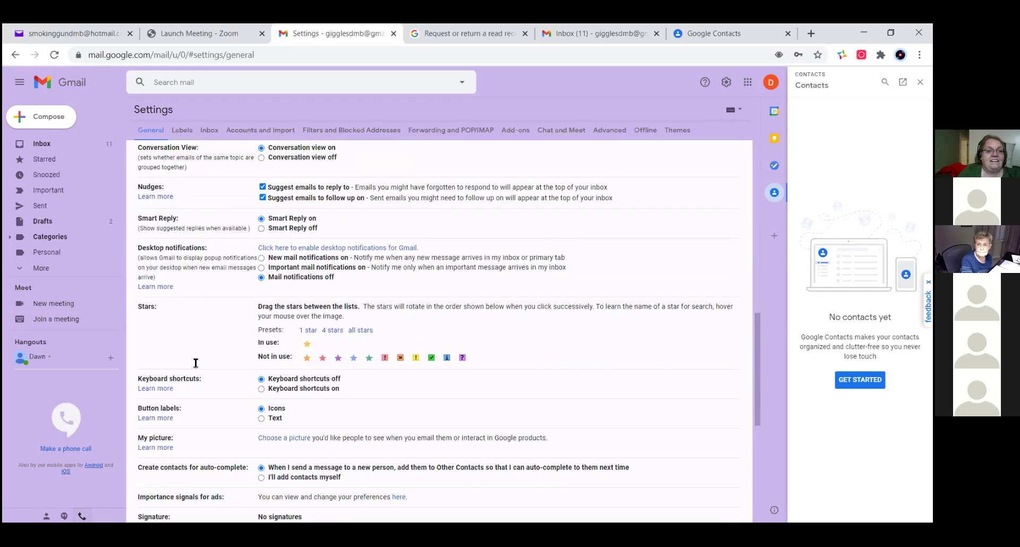
pyautogui.scroll(-1, 196, 367)
pyautogui.scroll(-1, 195, 368)
pyautogui.scroll(-1, 196, 368)
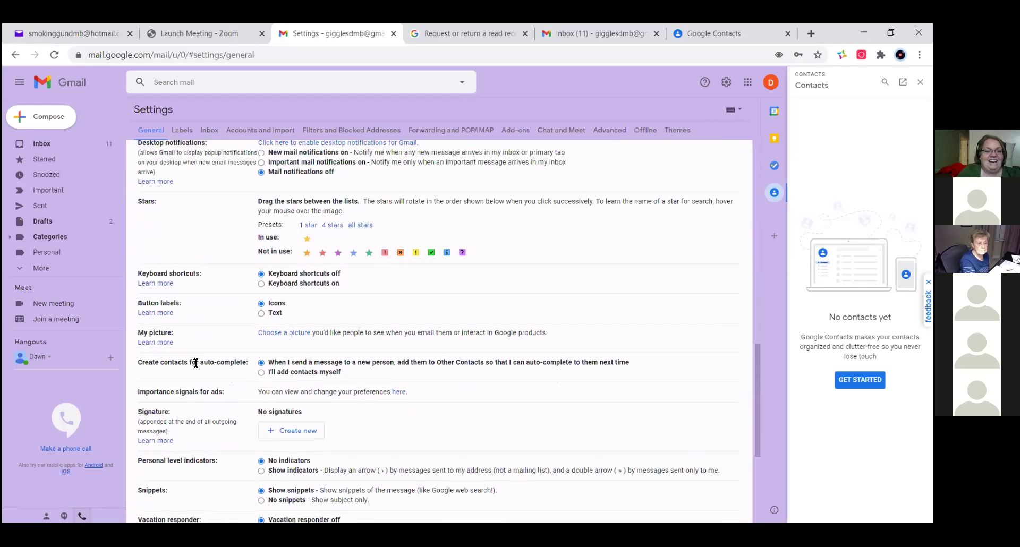
pyautogui.scroll(-1, 196, 363)
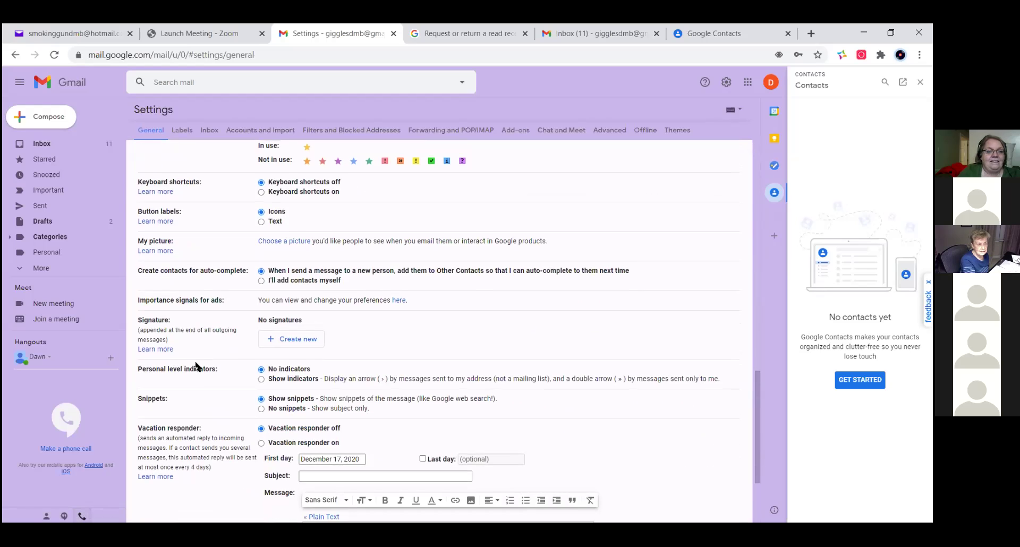
pyautogui.scroll(-1, 197, 366)
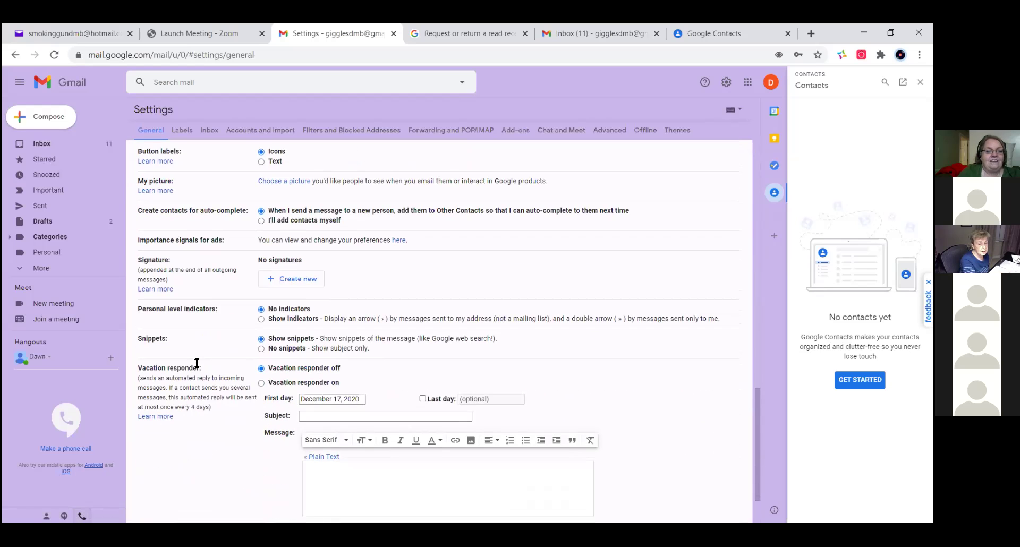
pyautogui.scroll(-1, 196, 367)
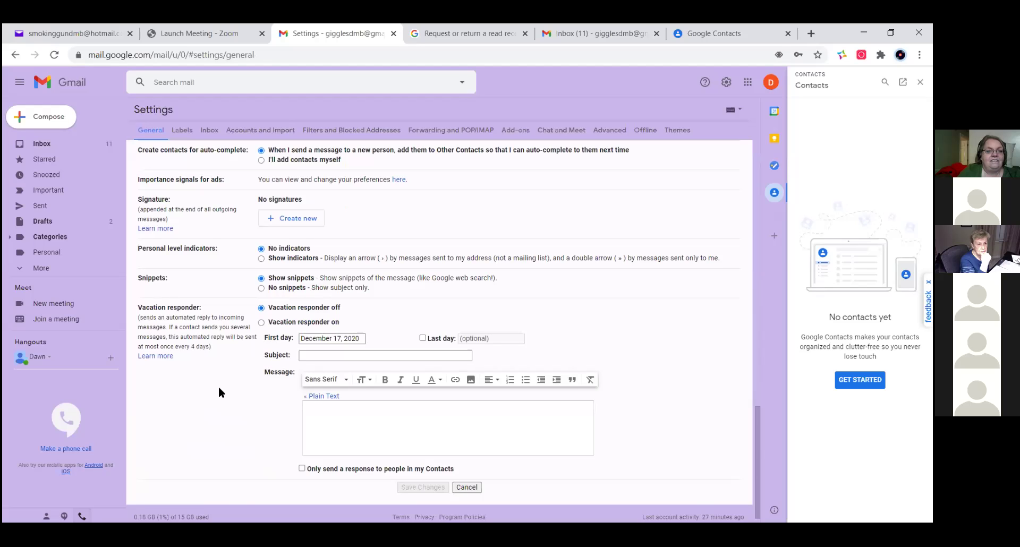
pyautogui.scroll(-1, 218, 388)
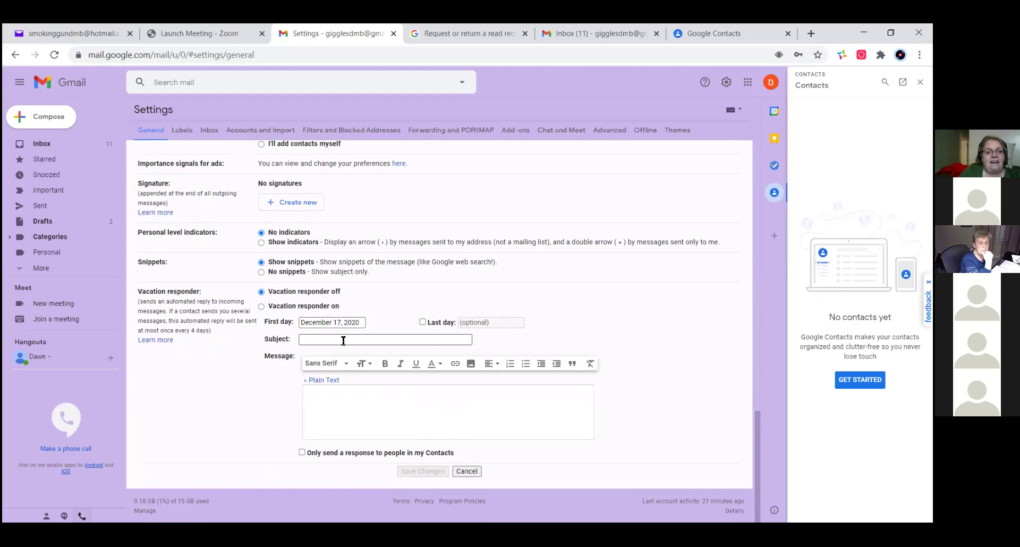
pyautogui.click(318, 399)
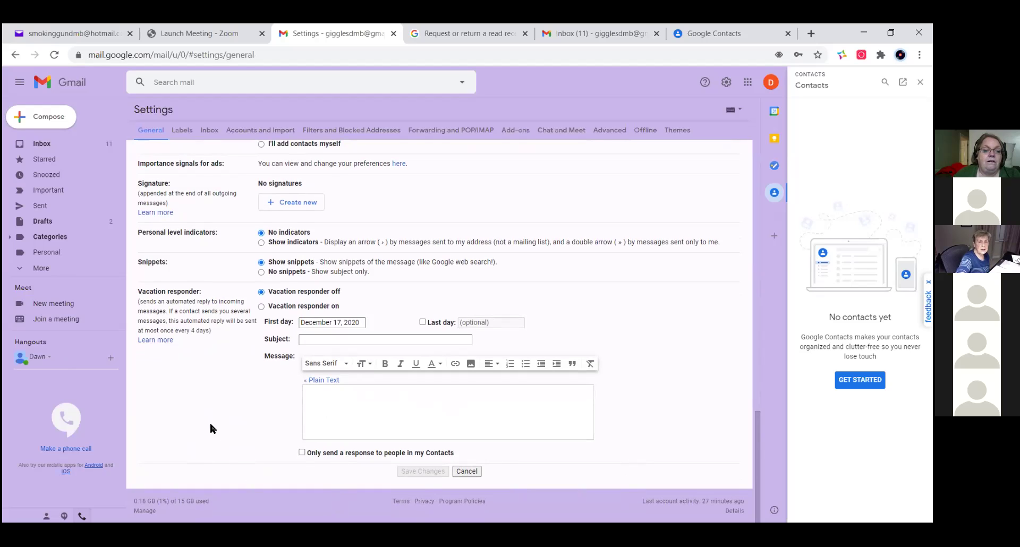
pyautogui.scroll(1, 207, 404)
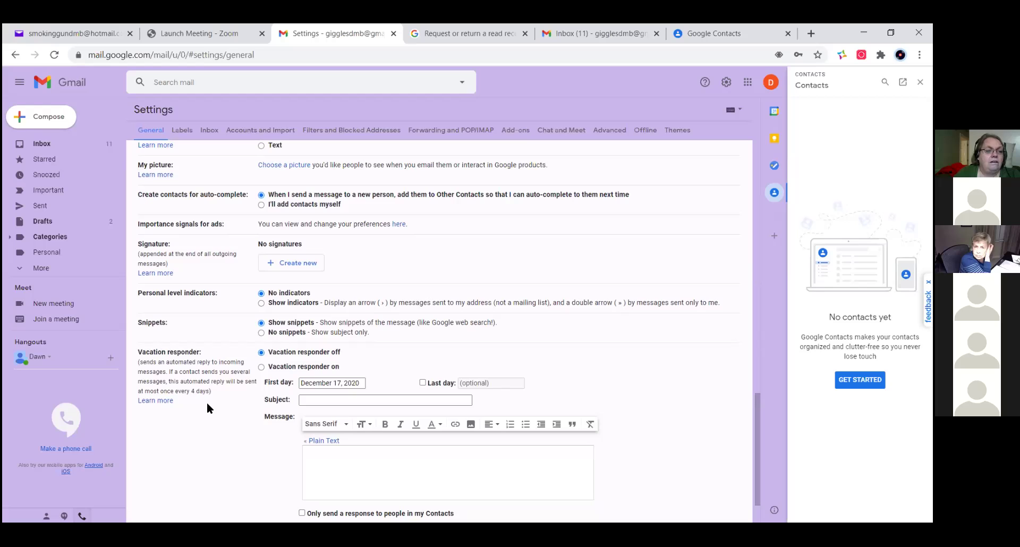
pyautogui.scroll(-1, 208, 408)
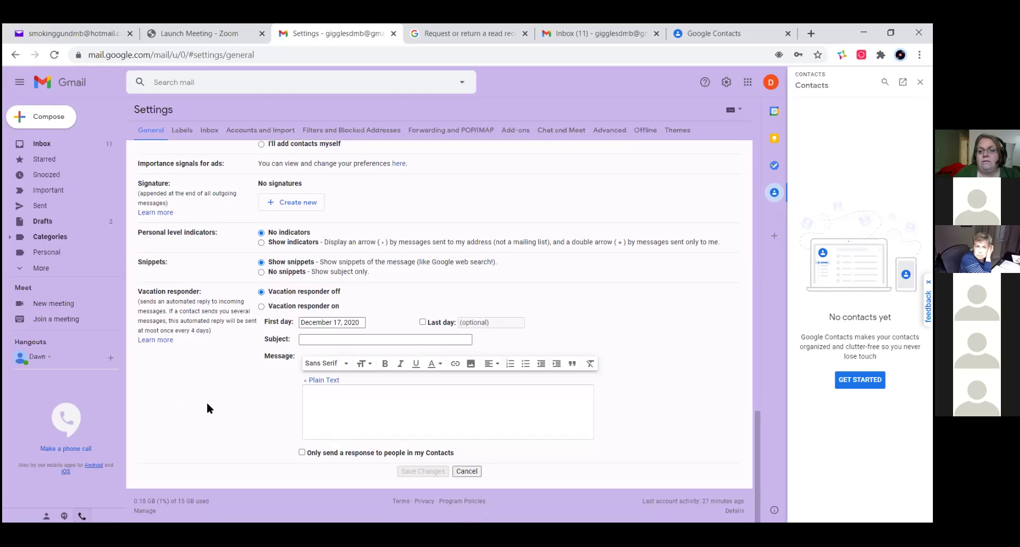
pyautogui.scroll(2, 207, 405)
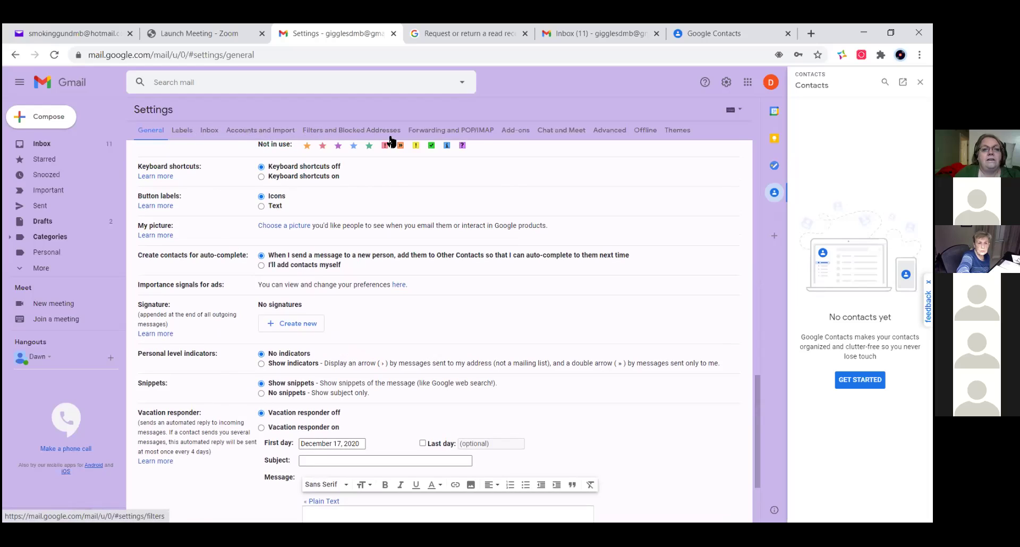
# - View the Advanced tab, pass through General, and land on the Labels settings tab
pyautogui.click(616, 131)
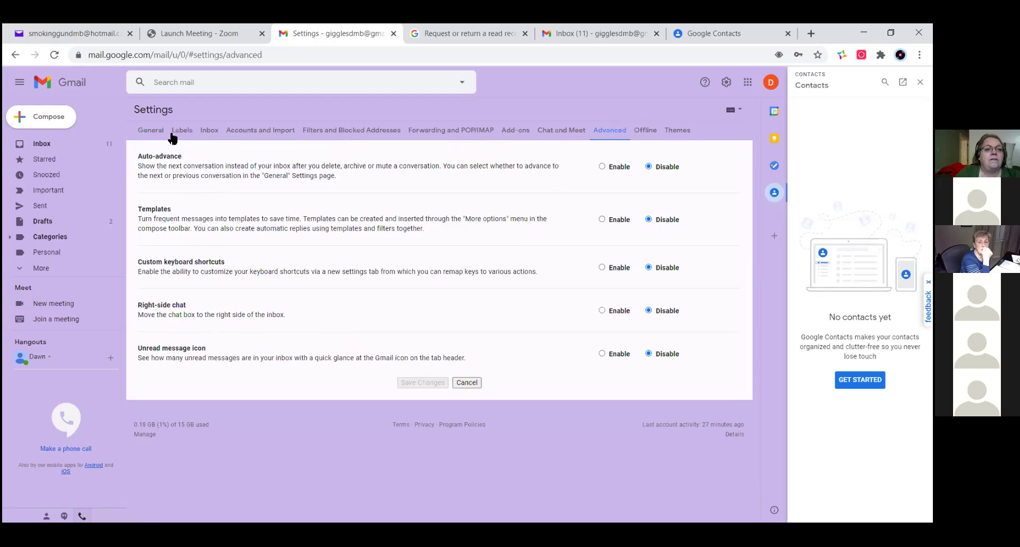
pyautogui.click(143, 130)
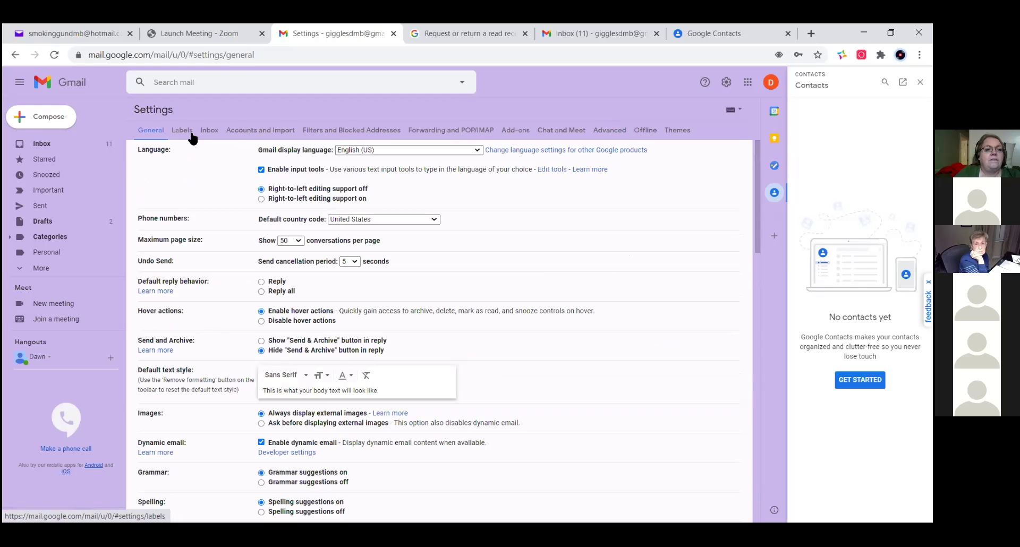
pyautogui.click(189, 132)
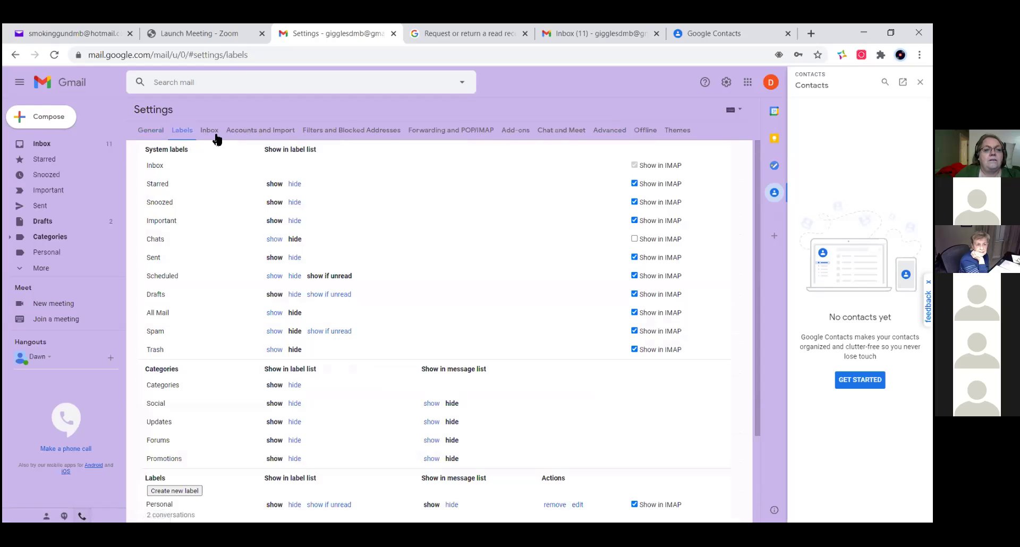
# - Scroll through Inbox settings, then view Filters, Add-ons, Chat and Meet, and Advanced tabs
pyautogui.click(213, 133)
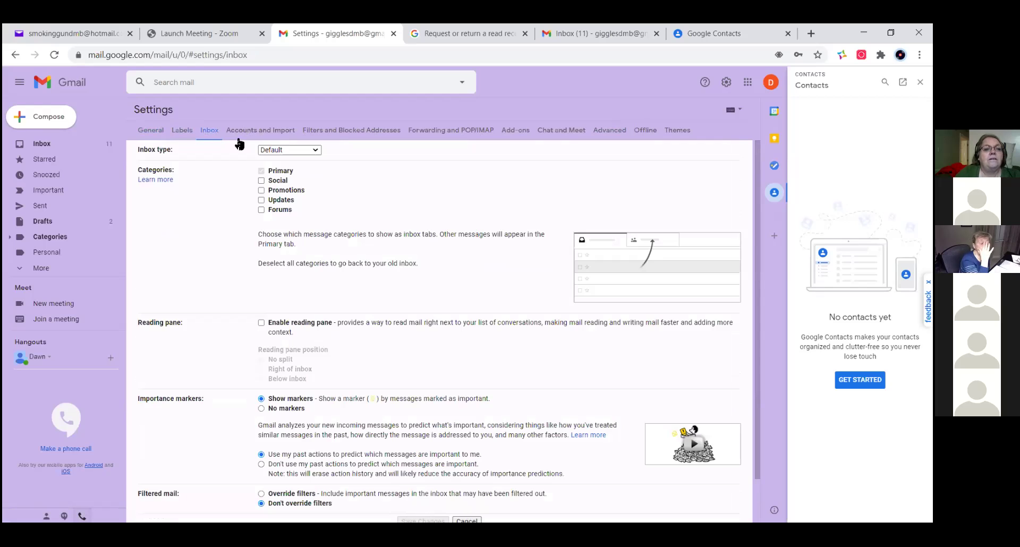
pyautogui.scroll(-2, 351, 288)
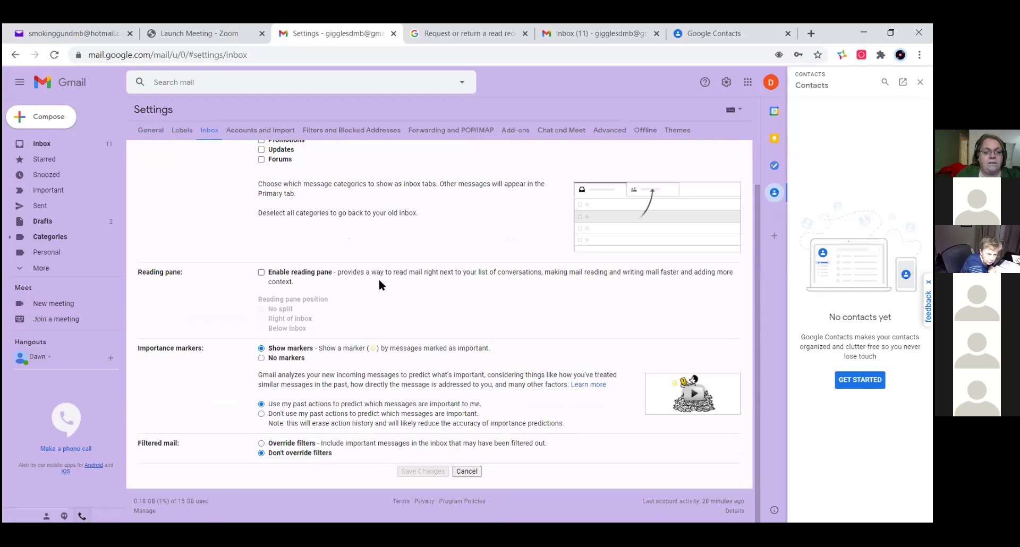
pyautogui.scroll(3, 380, 240)
pyautogui.click(349, 133)
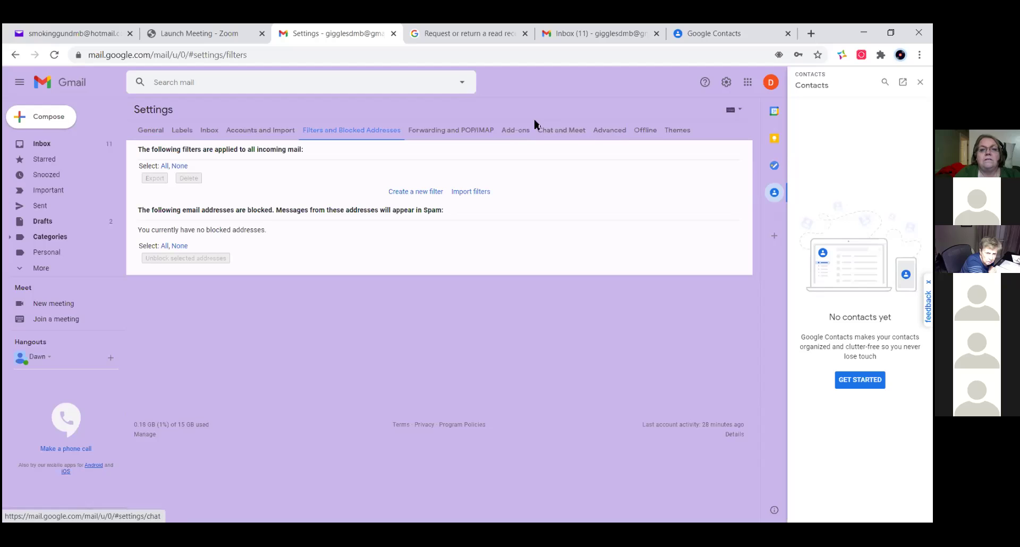
pyautogui.click(518, 131)
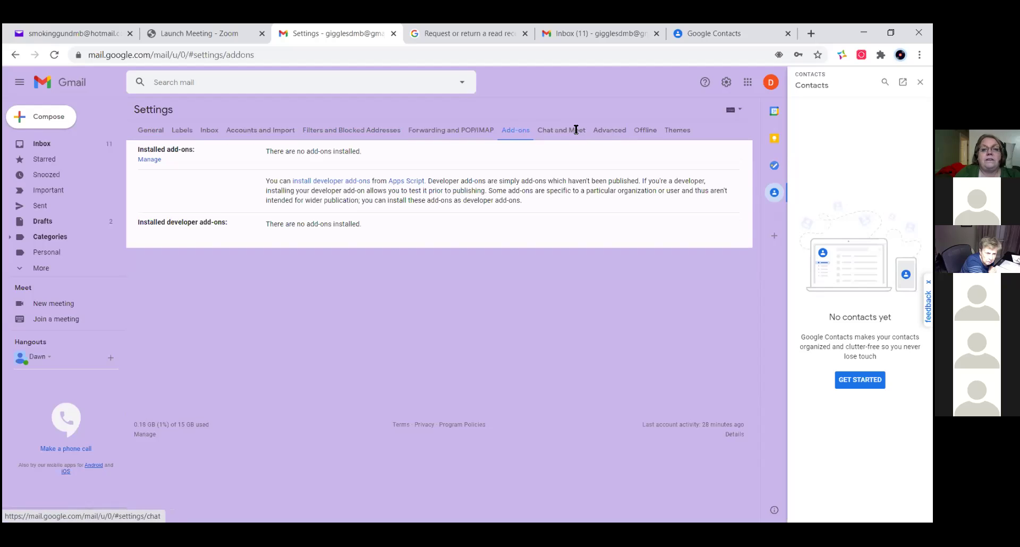
pyautogui.click(576, 132)
pyautogui.click(616, 134)
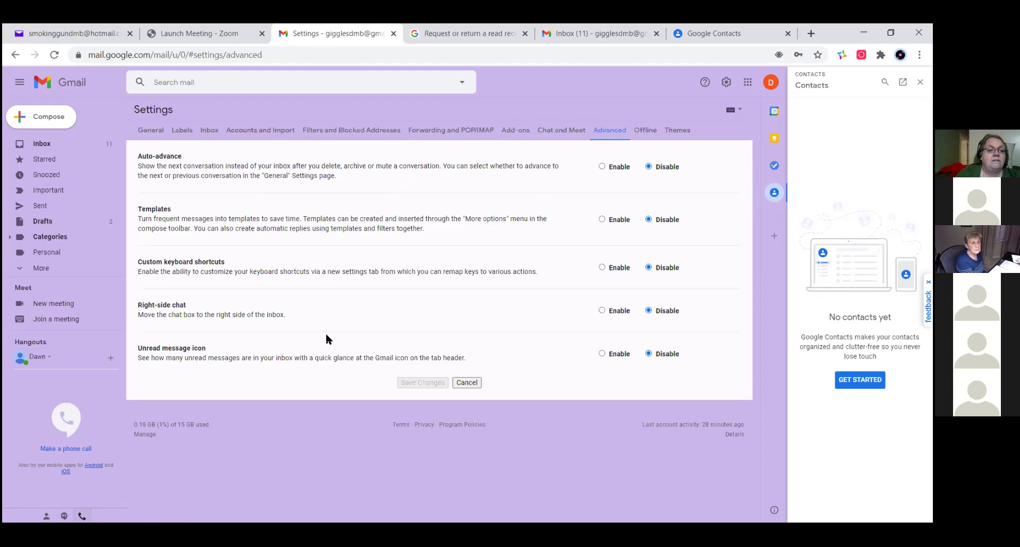
# - Read the read-receipt article's Important note, then go to the Send bulk emails help topic
pyautogui.click(446, 34)
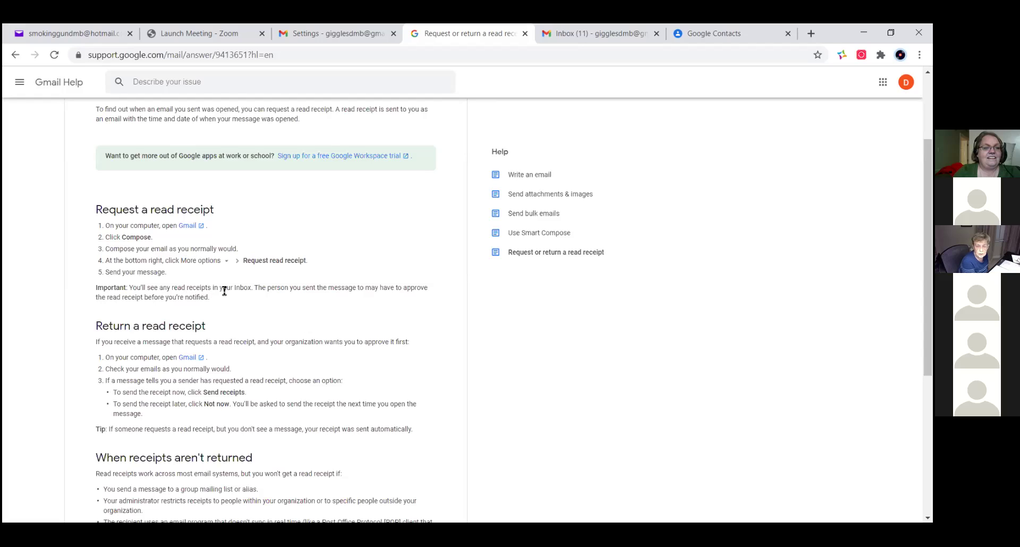
pyautogui.tripleClick(438, 285)
pyautogui.click(310, 290)
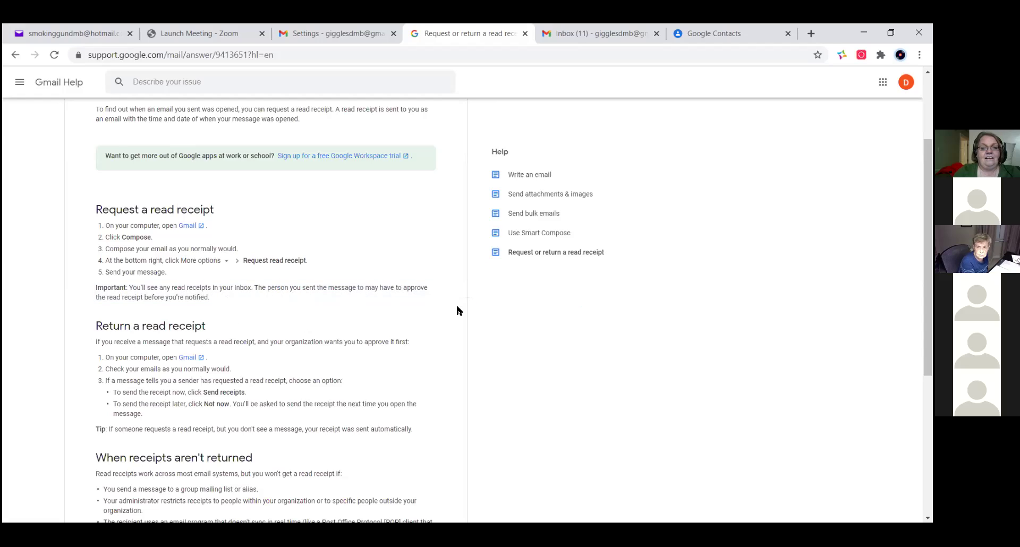
pyautogui.click(531, 215)
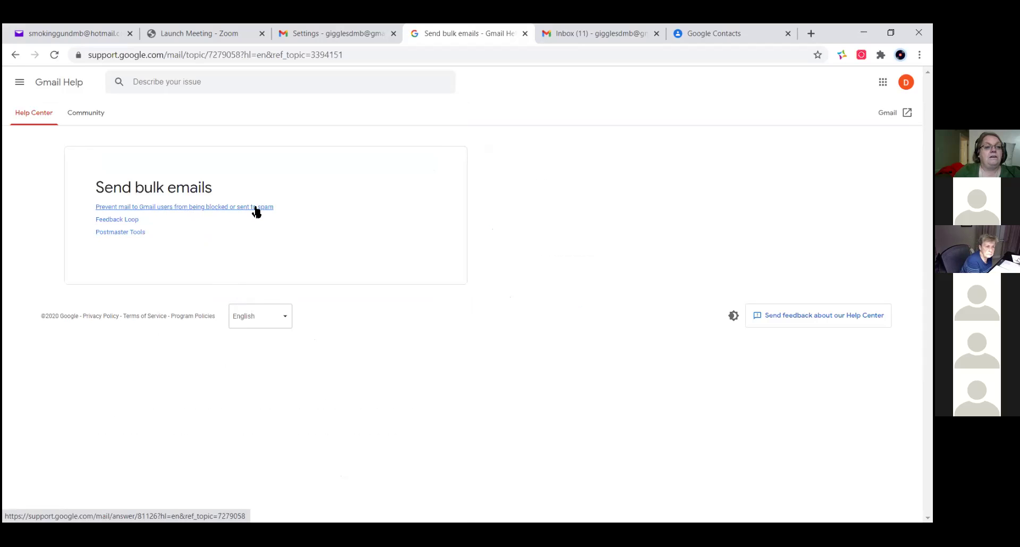
pyautogui.click(207, 207)
pyautogui.scroll(-1, 348, 330)
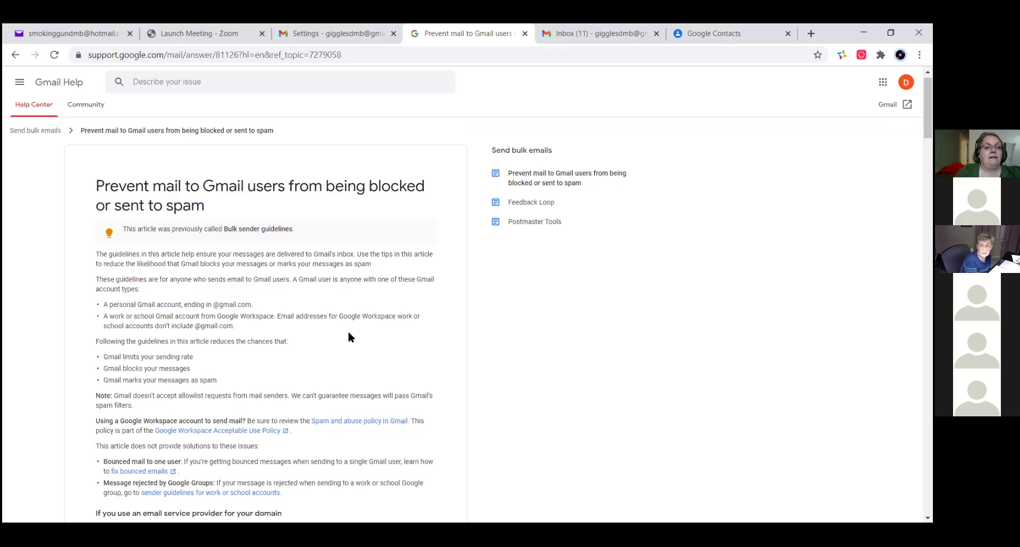
pyautogui.scroll(-2, 348, 334)
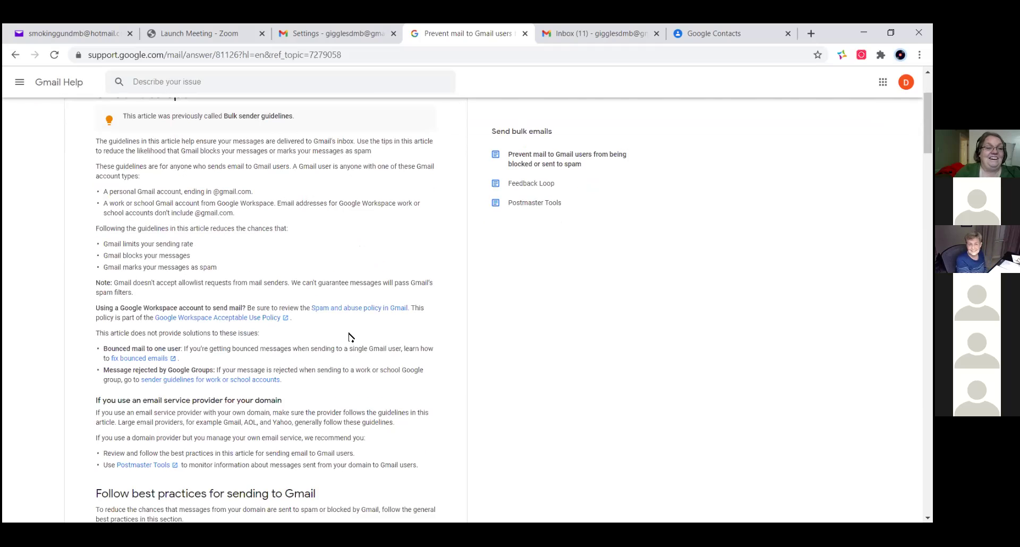
pyautogui.scroll(2, 348, 338)
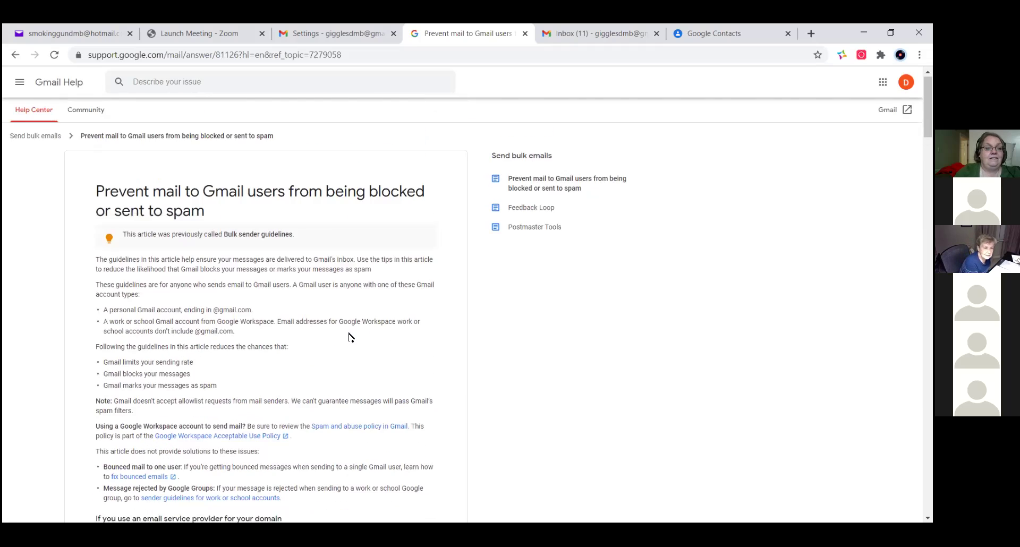
pyautogui.scroll(-2, 349, 335)
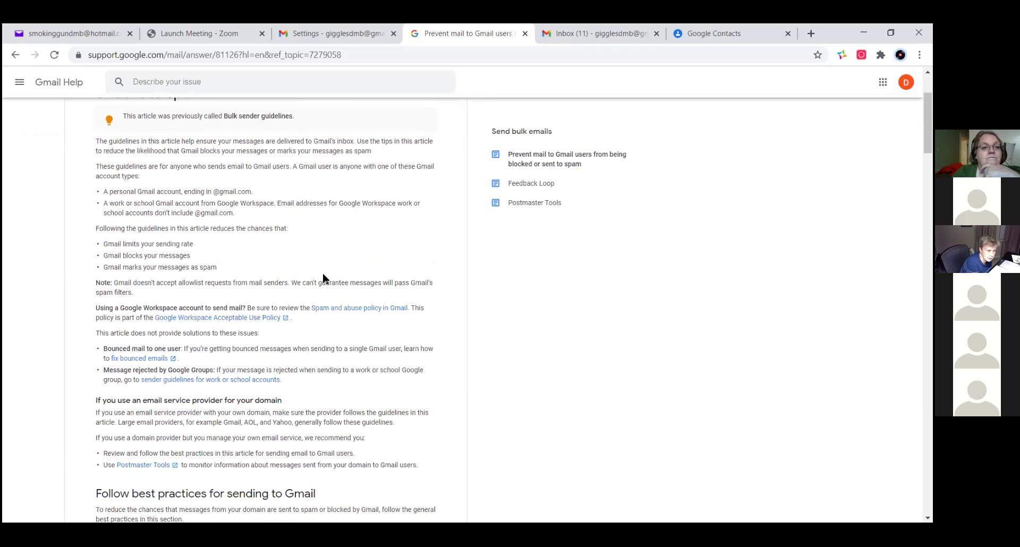
pyautogui.scroll(-2, 323, 274)
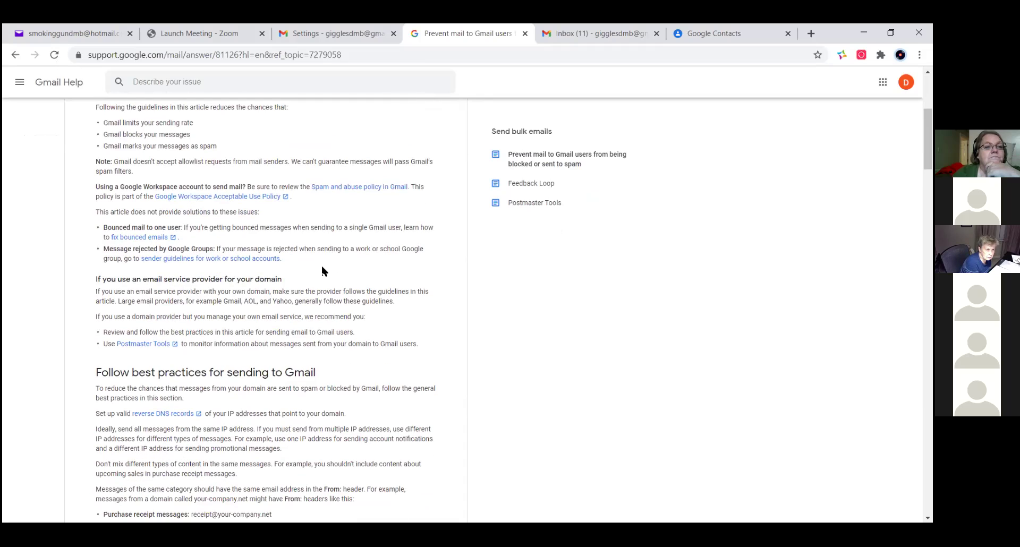
pyautogui.scroll(1, 323, 271)
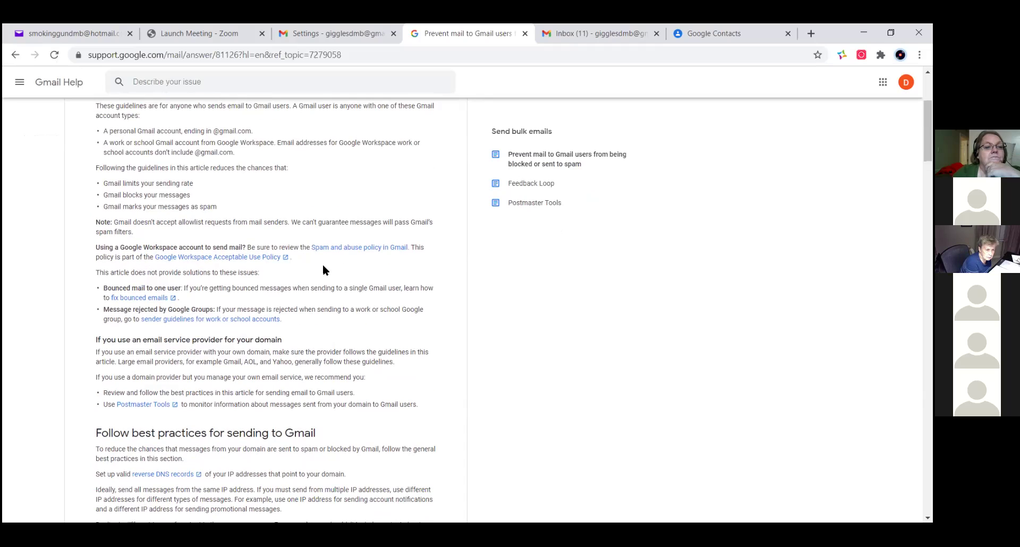
pyautogui.scroll(-3, 323, 270)
pyautogui.scroll(-2, 324, 263)
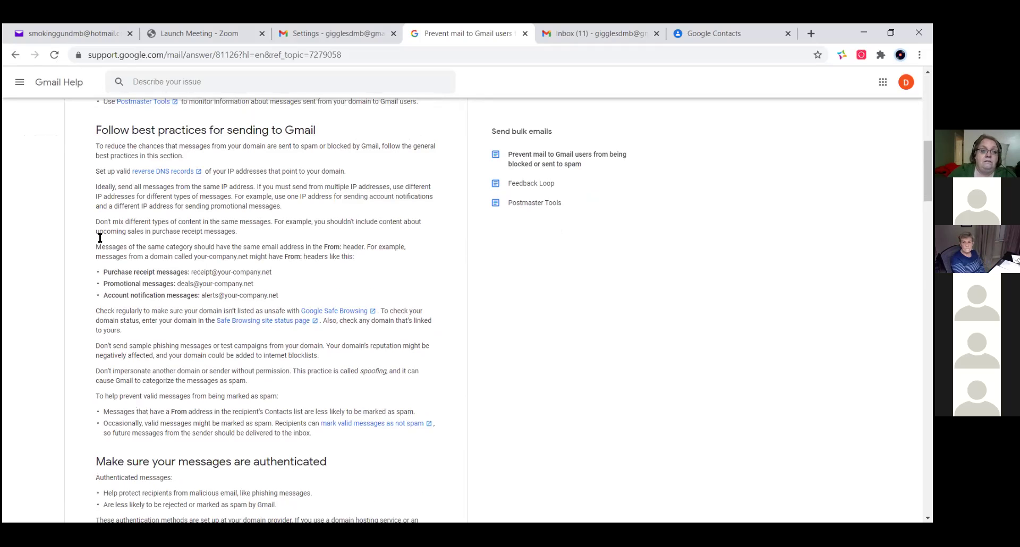
pyautogui.scroll(-5, 60, 272)
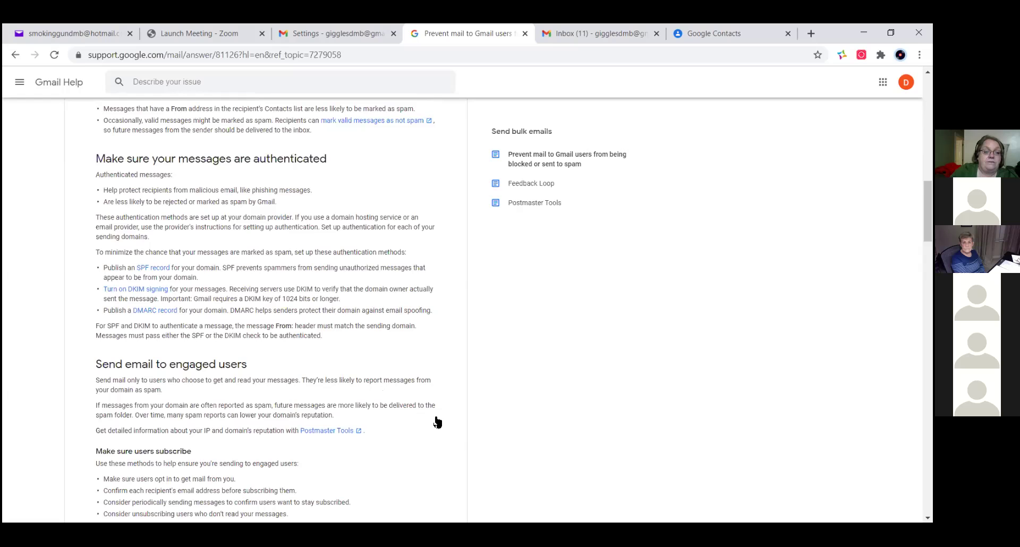
pyautogui.scroll(-1, 87, 335)
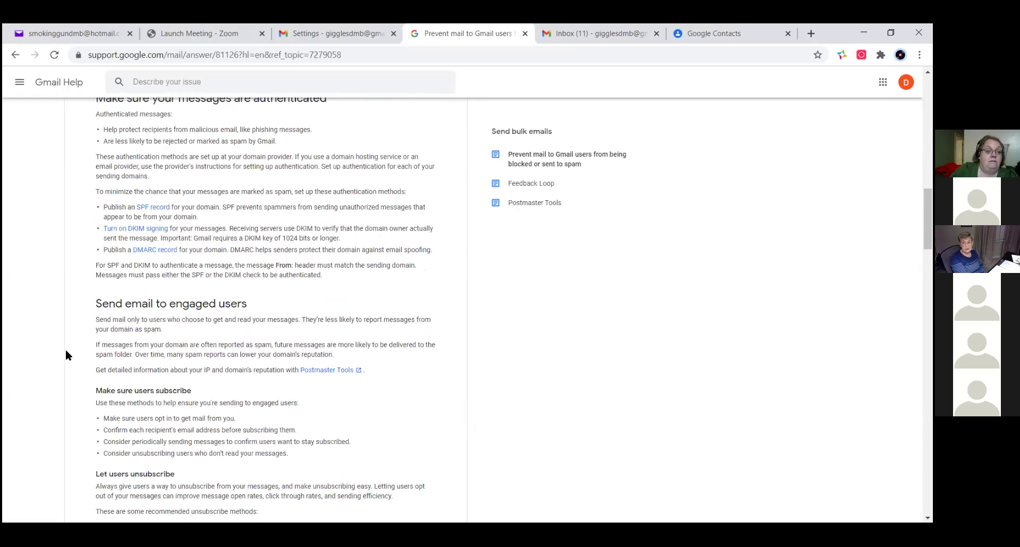
pyautogui.scroll(-1, 67, 355)
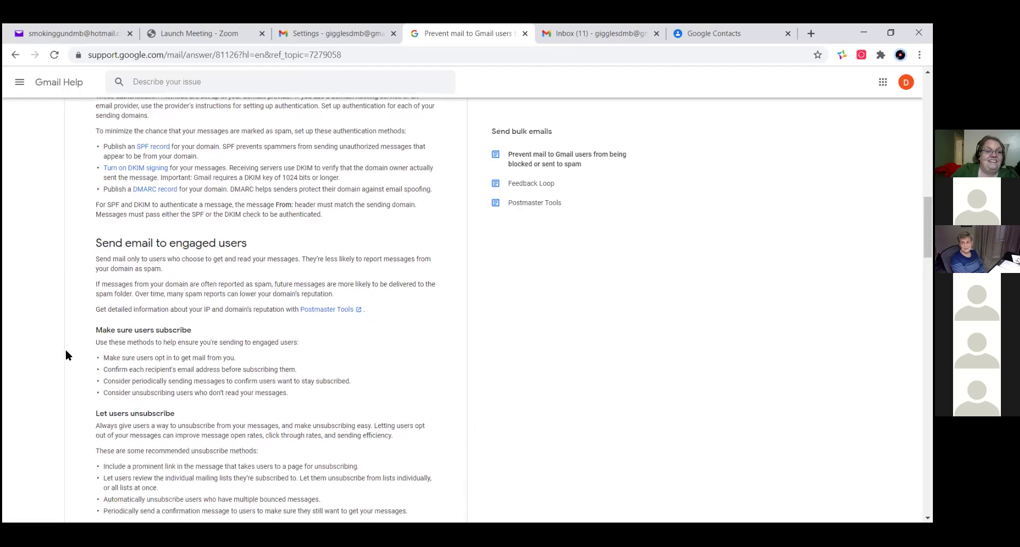
pyautogui.scroll(-1, 66, 351)
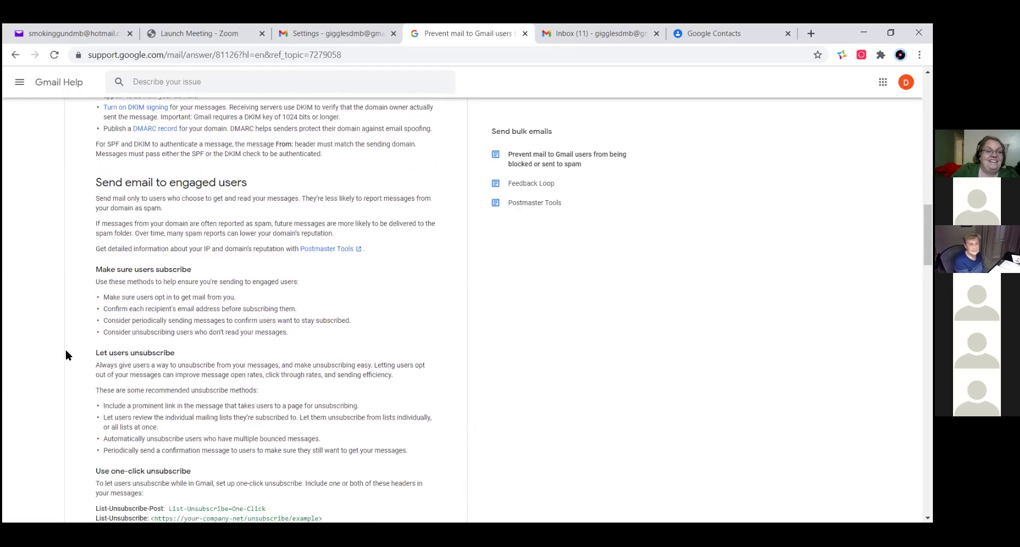
pyautogui.scroll(-2, 66, 354)
pyautogui.scroll(1, 66, 354)
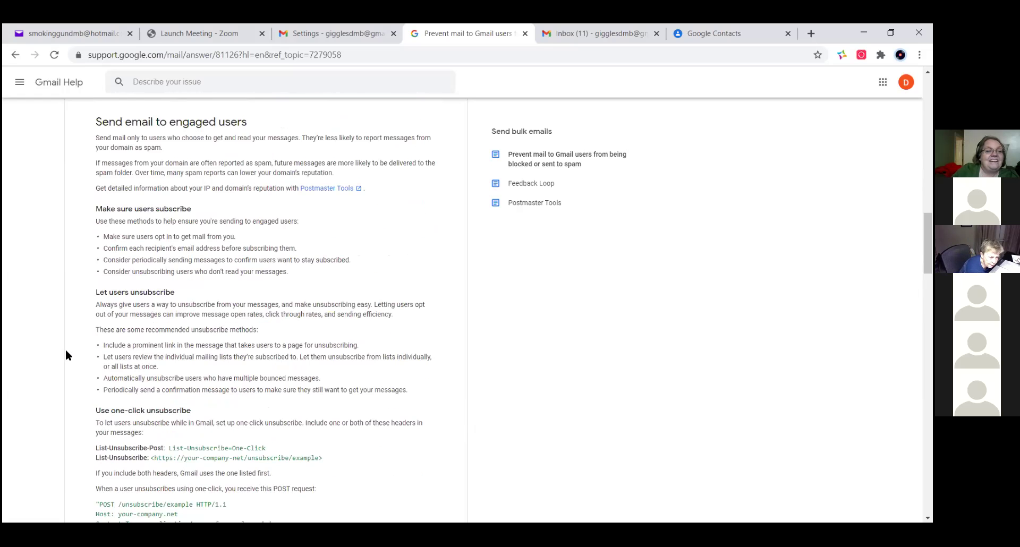
pyautogui.scroll(-1, 66, 355)
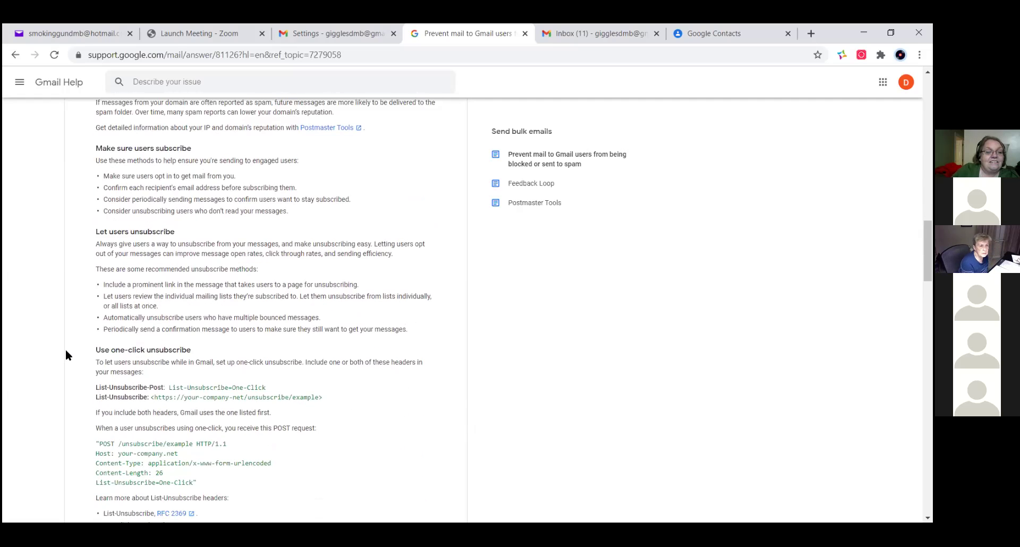
pyautogui.scroll(-4, 66, 354)
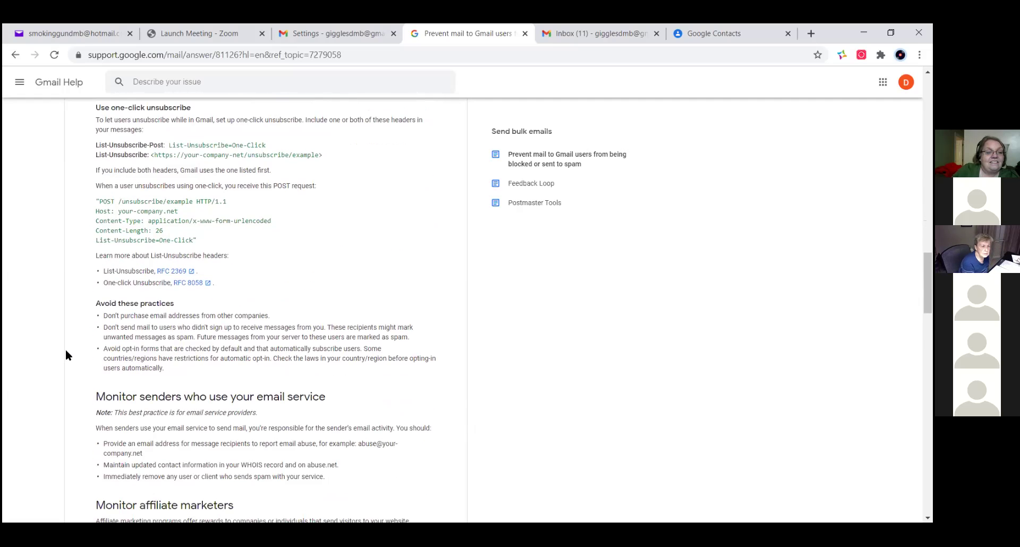
pyautogui.scroll(-1, 65, 355)
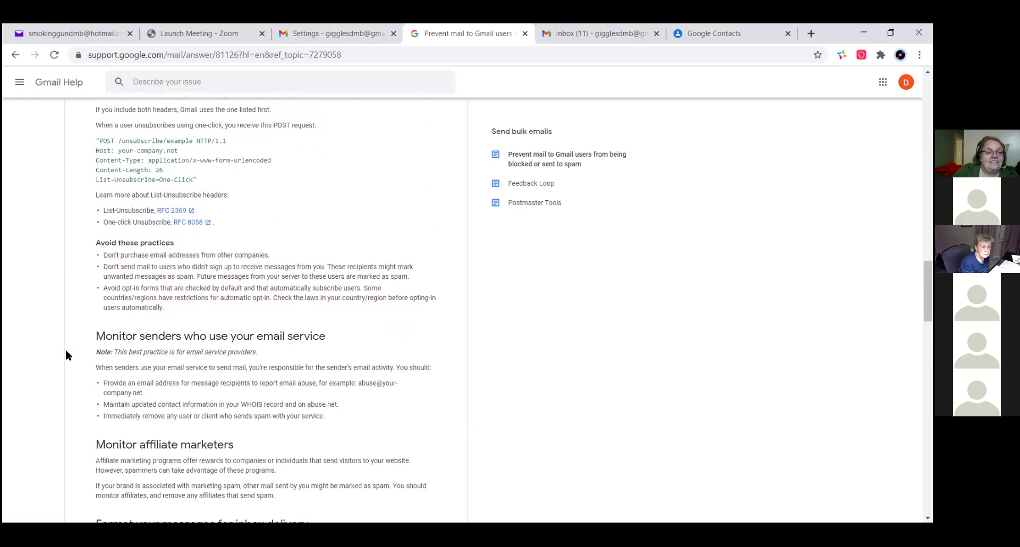
pyautogui.scroll(-2, 66, 355)
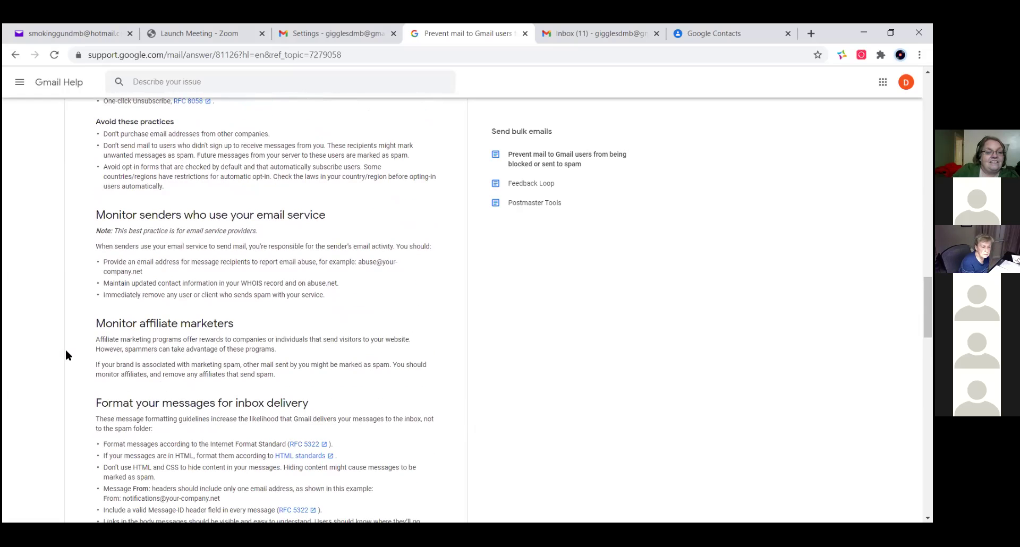
pyautogui.scroll(-1, 66, 355)
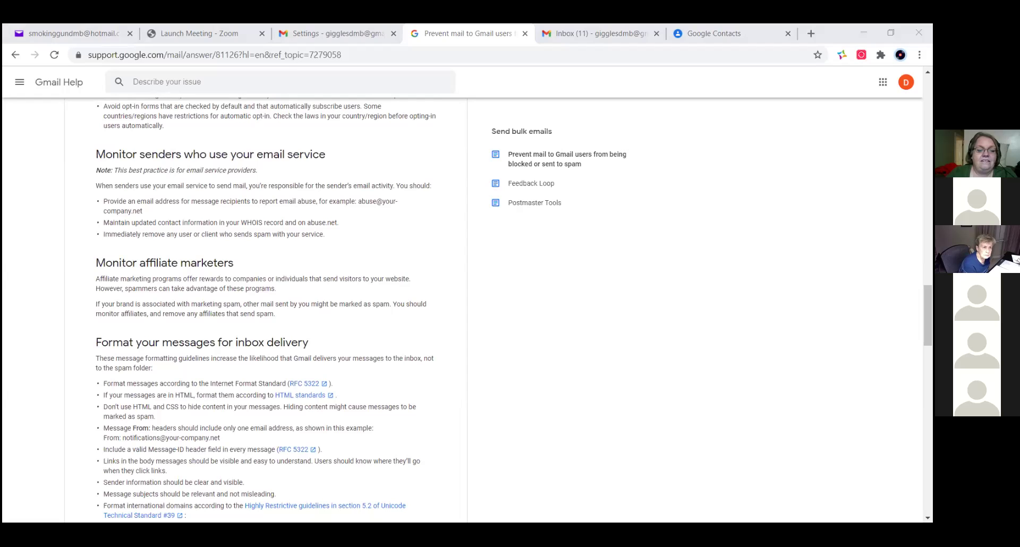
pyautogui.tripleClick(466, 410)
pyautogui.click(467, 410)
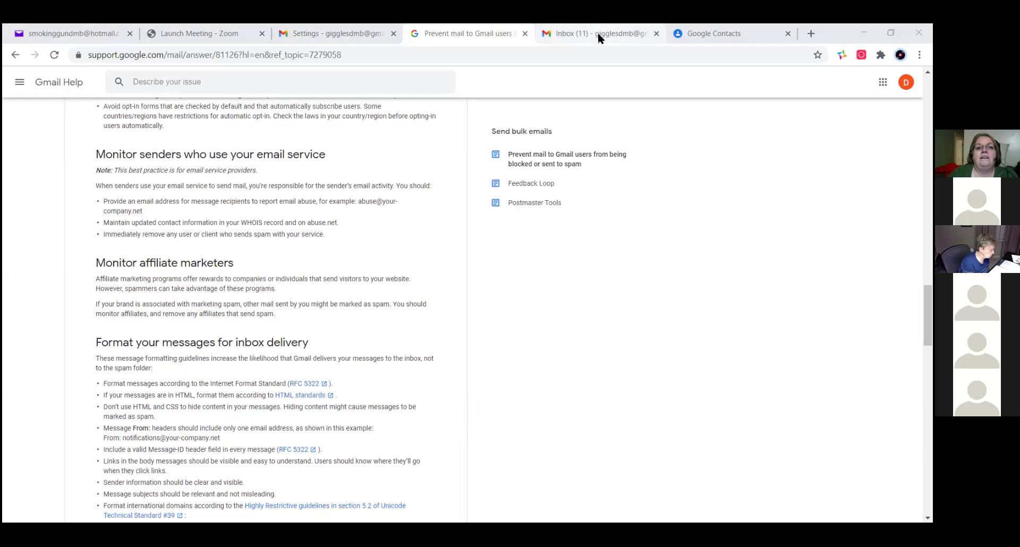
# - Close the Gmail inbox, Google Contacts and bulk-sender help tabs, returning to the Zoom Launch Meeting page
pyautogui.click(597, 33)
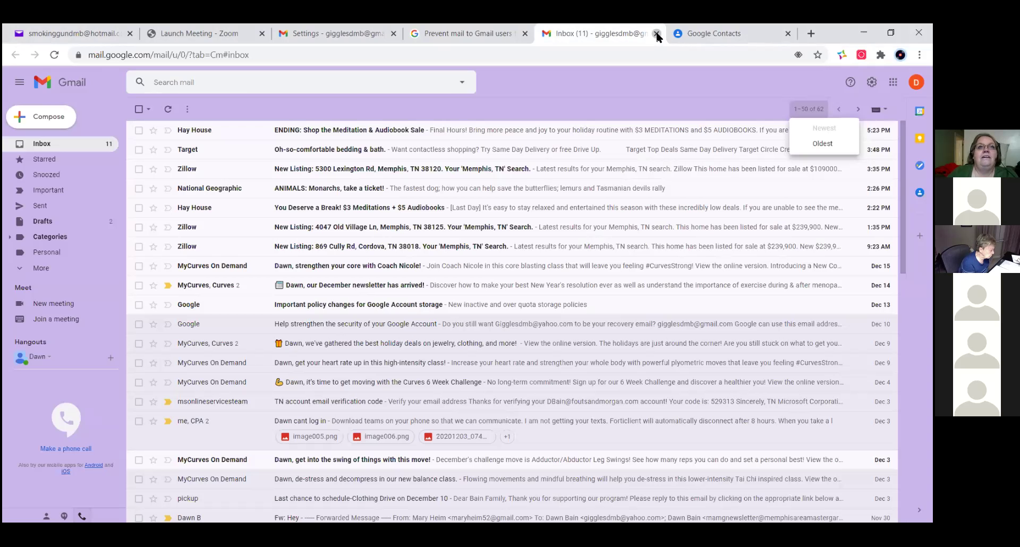
pyautogui.click(656, 34)
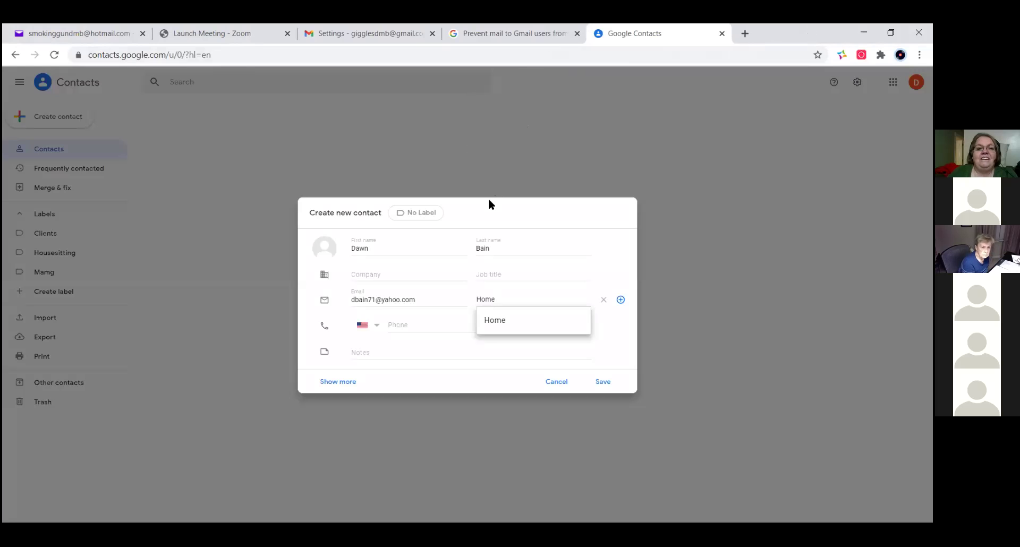
pyautogui.click(723, 33)
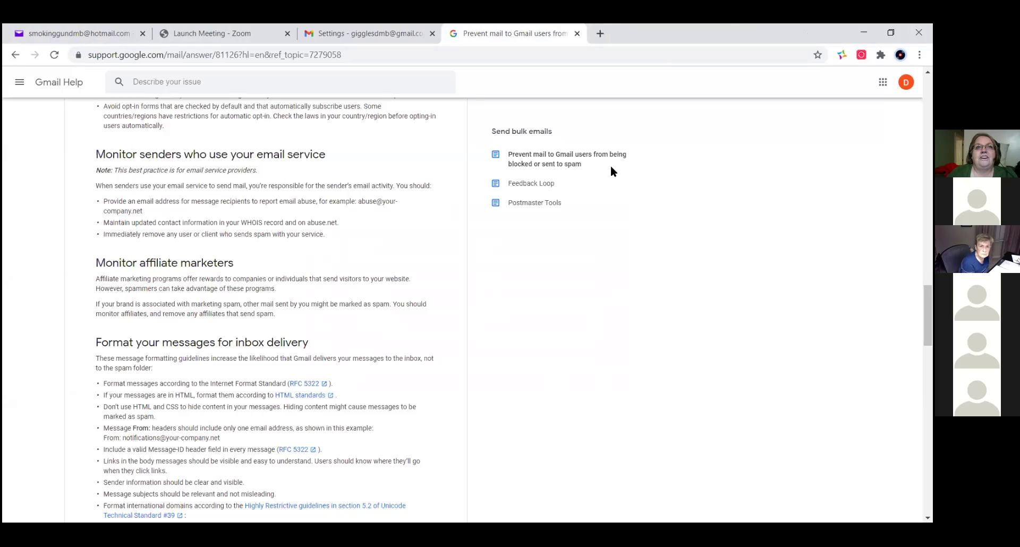
pyautogui.click(578, 32)
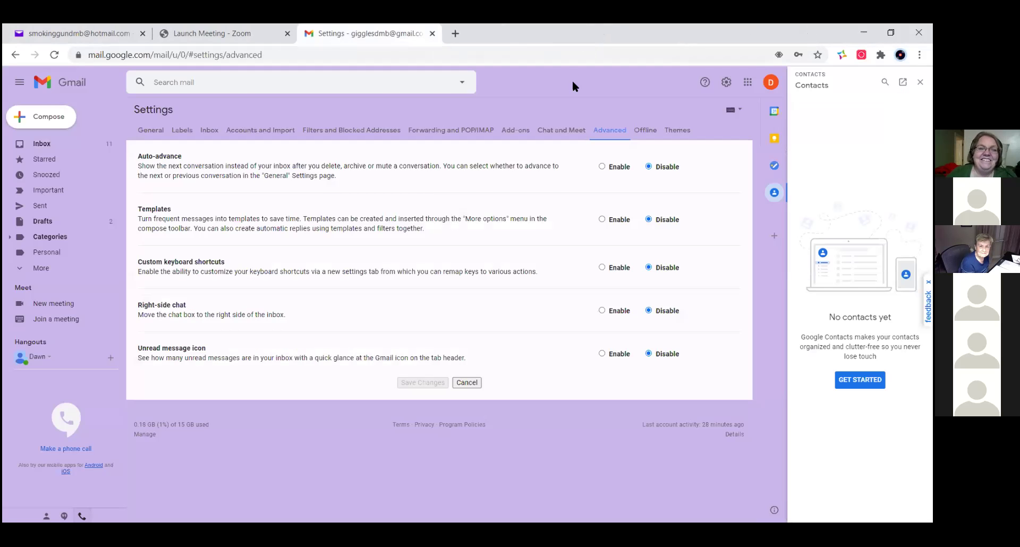
pyautogui.click(223, 37)
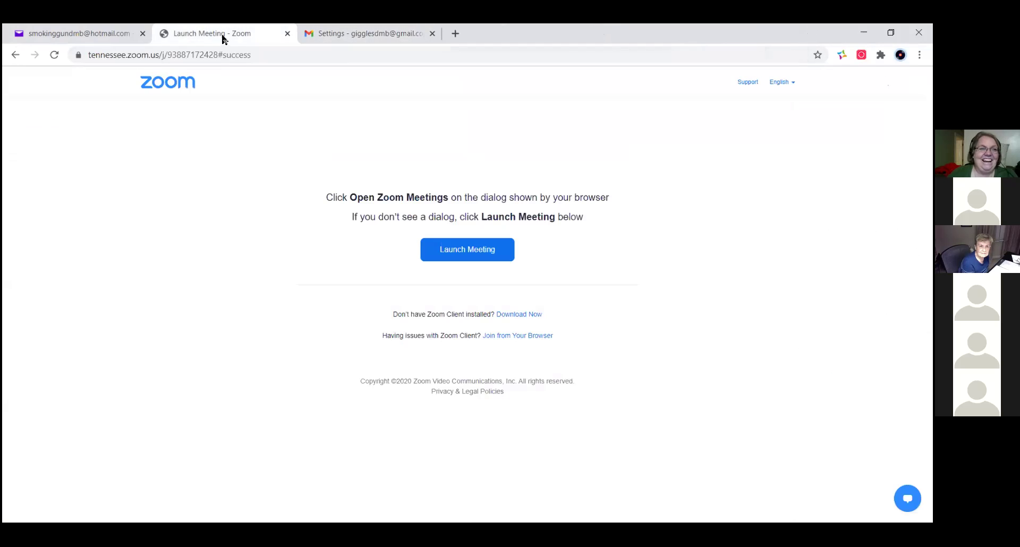
# - Look through the MyPoints Best Buy email in Yahoo Mail, then return to Gmail's Advanced settings
pyautogui.click(94, 36)
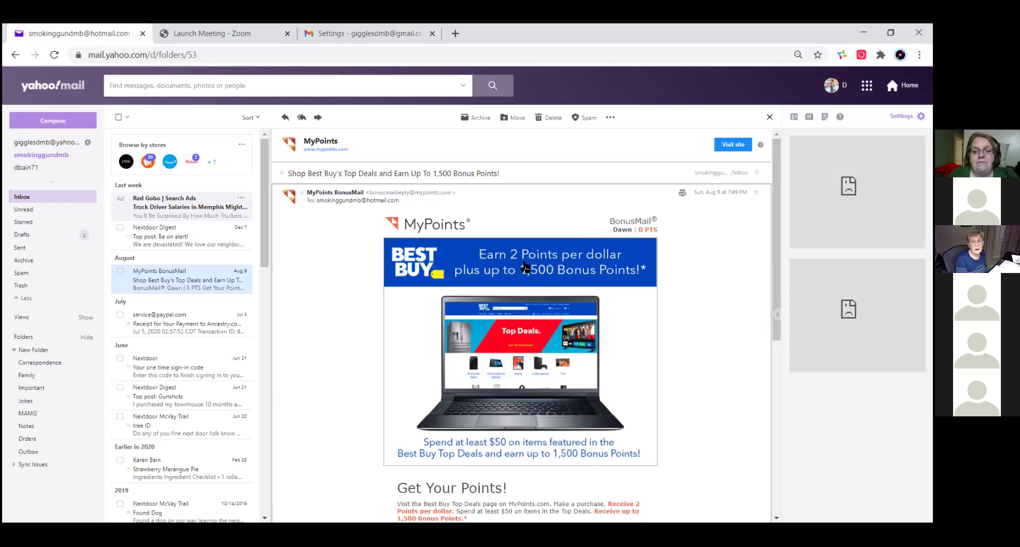
pyautogui.click(330, 393)
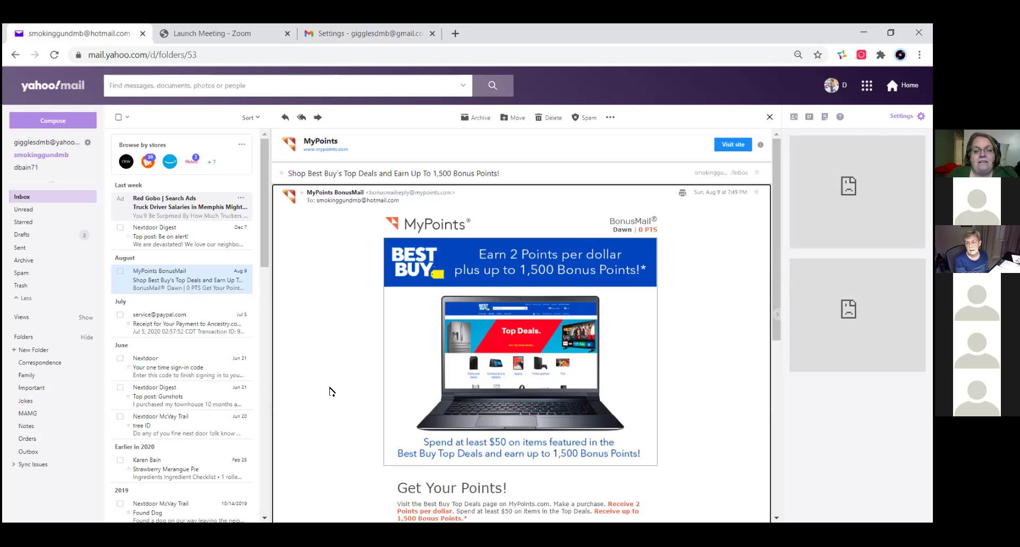
pyautogui.scroll(-6, 330, 392)
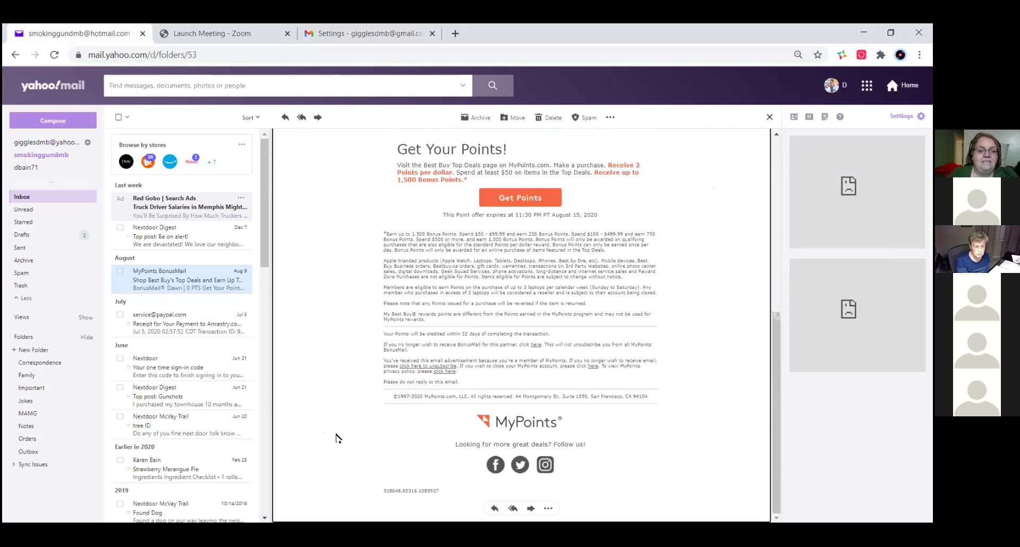
pyautogui.scroll(6, 330, 455)
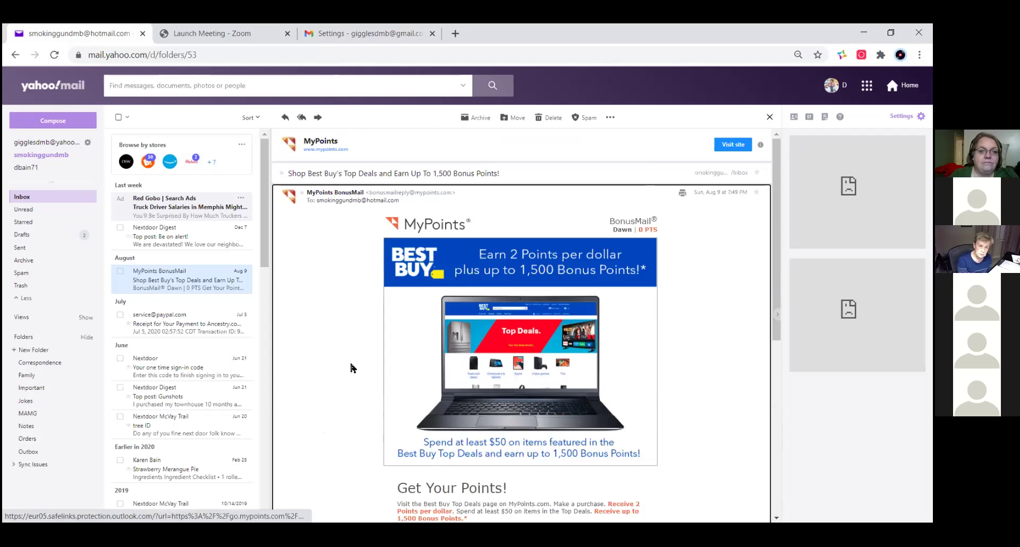
pyautogui.click(366, 33)
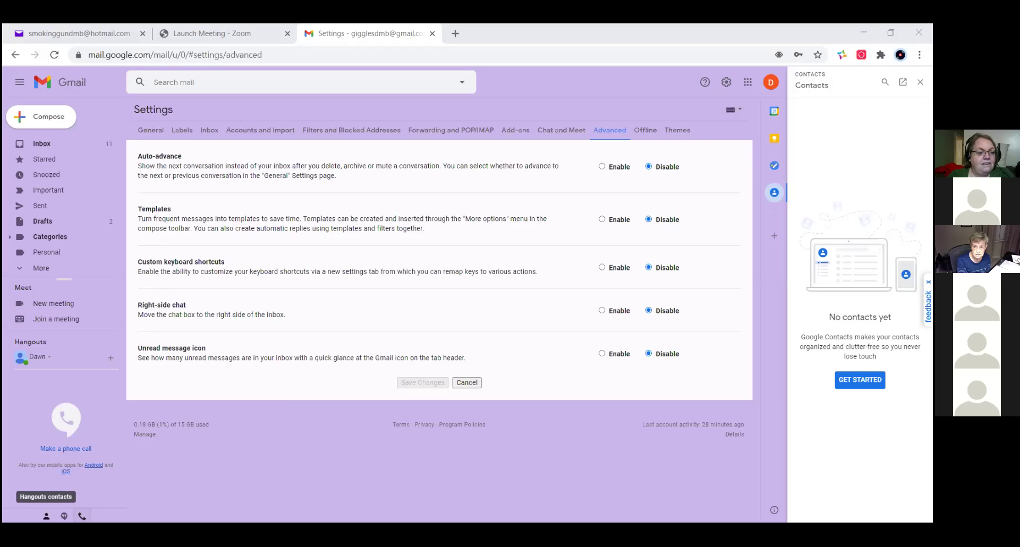
# - View Hangouts contacts and recent conversations in the side panel, then close the Gmail Settings tab
pyautogui.click(46, 515)
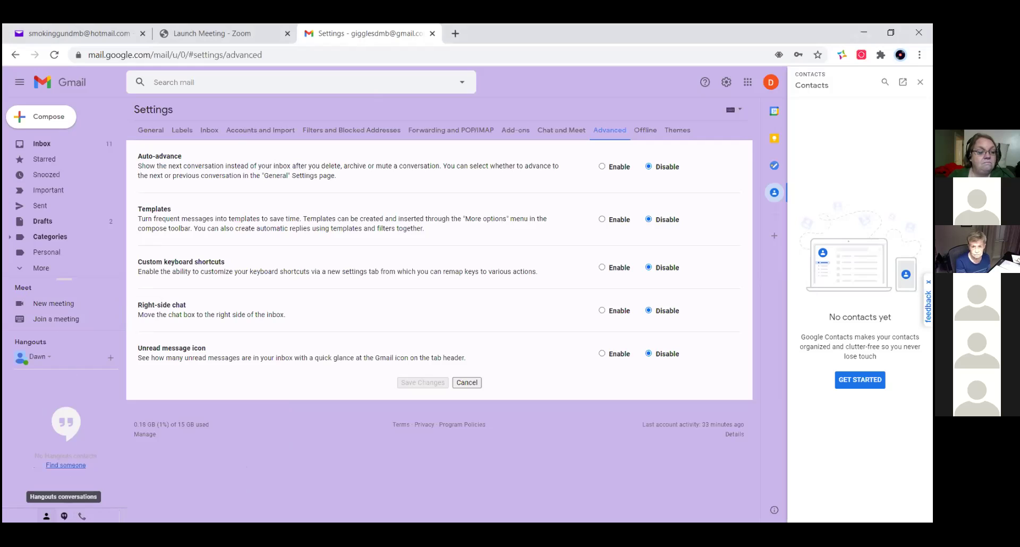
pyautogui.click(64, 516)
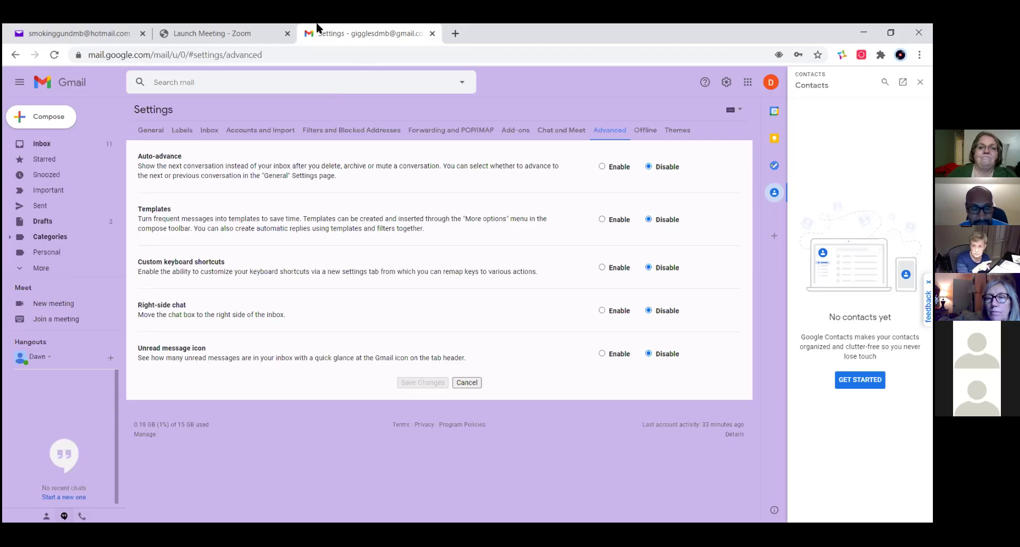
pyautogui.click(434, 34)
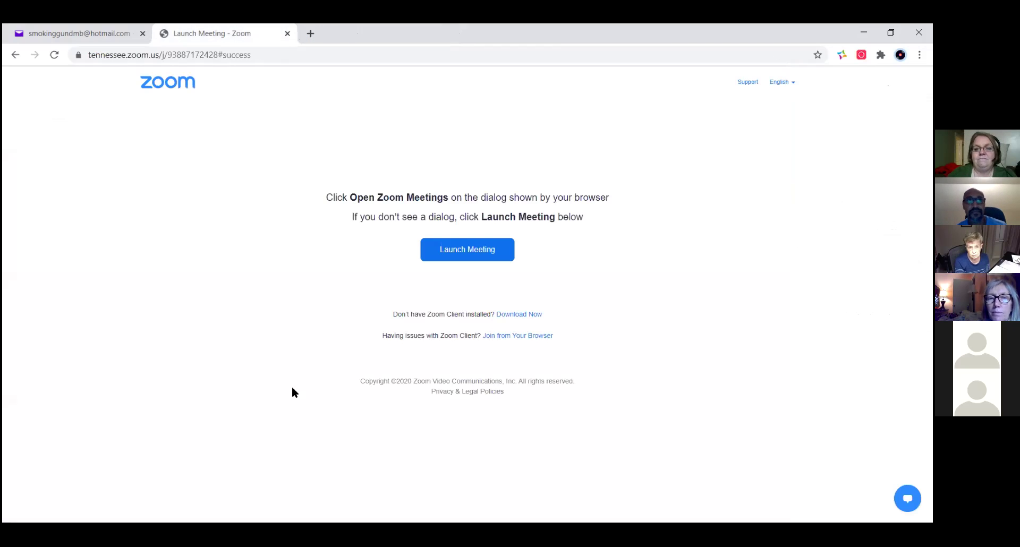